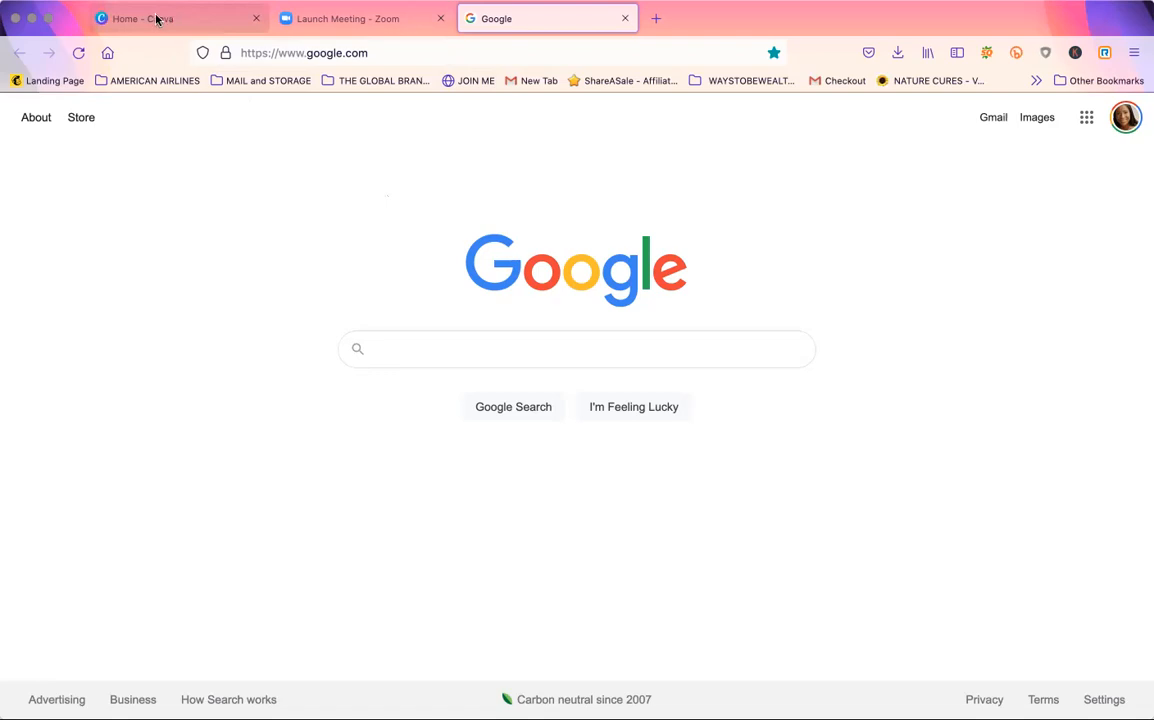
Switch to the Canva home page and dismiss the saved-design message.
{"action": "left_click_drag", "start_coordinate": [160, 18], "coordinate": [480, 55]}
{"action": "left_click_drag", "start_coordinate": [601, 57], "coordinate": [651, 147]}
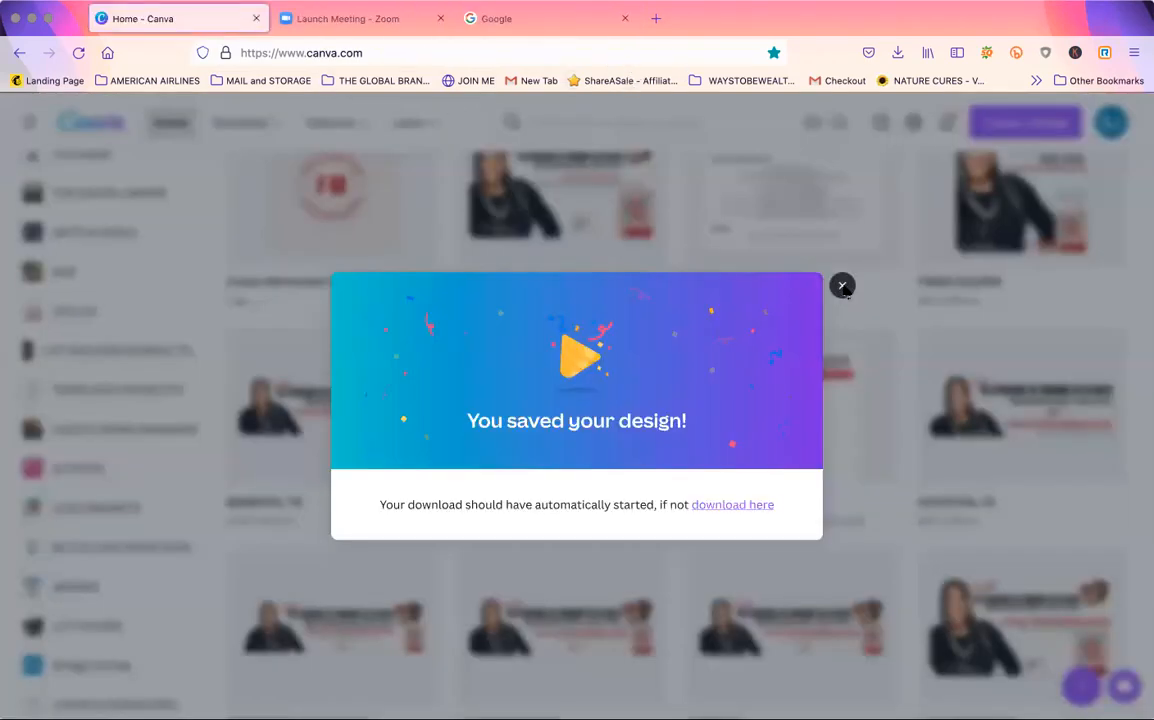
{"action": "left_click_drag", "start_coordinate": [1145, 398], "coordinate": [1145, 38]}
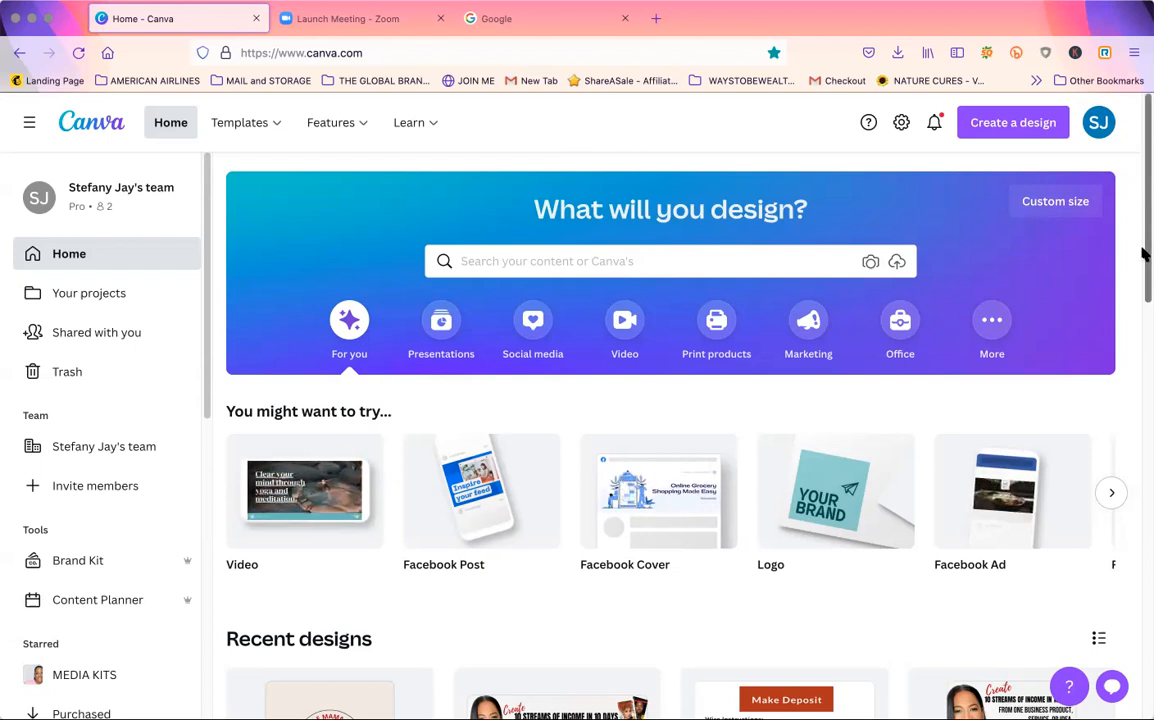
{"action": "left_click", "coordinate": [370, 52]}
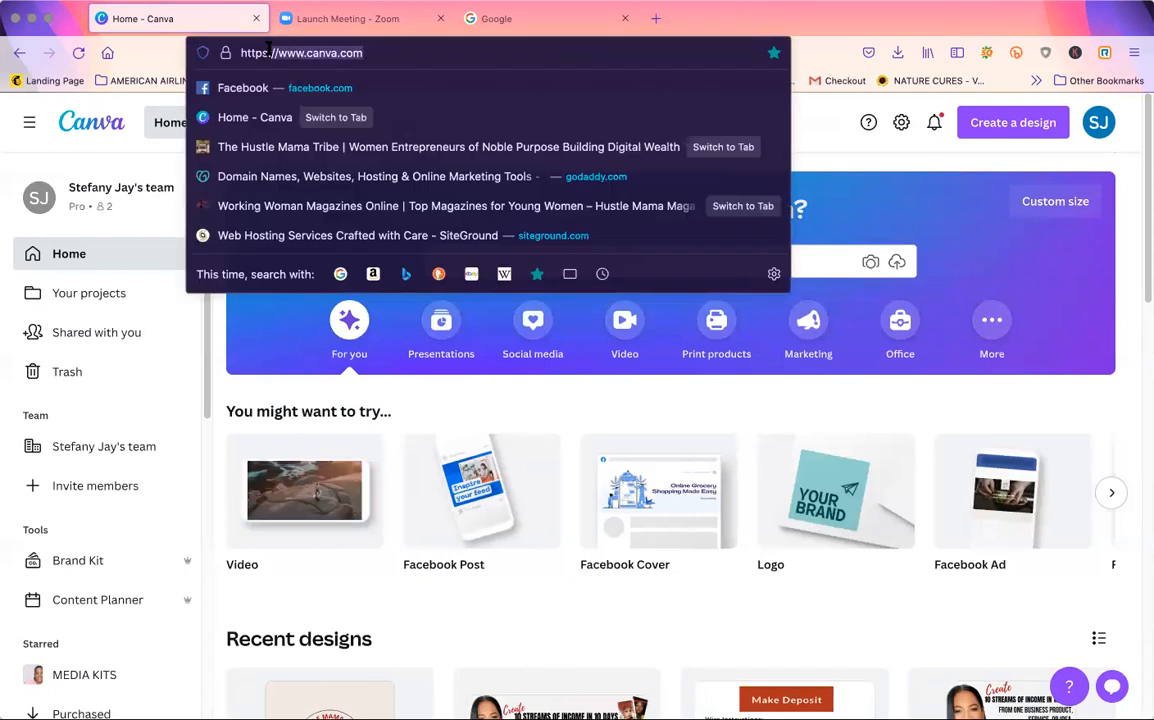
{"action": "left_click", "coordinate": [1140, 238]}
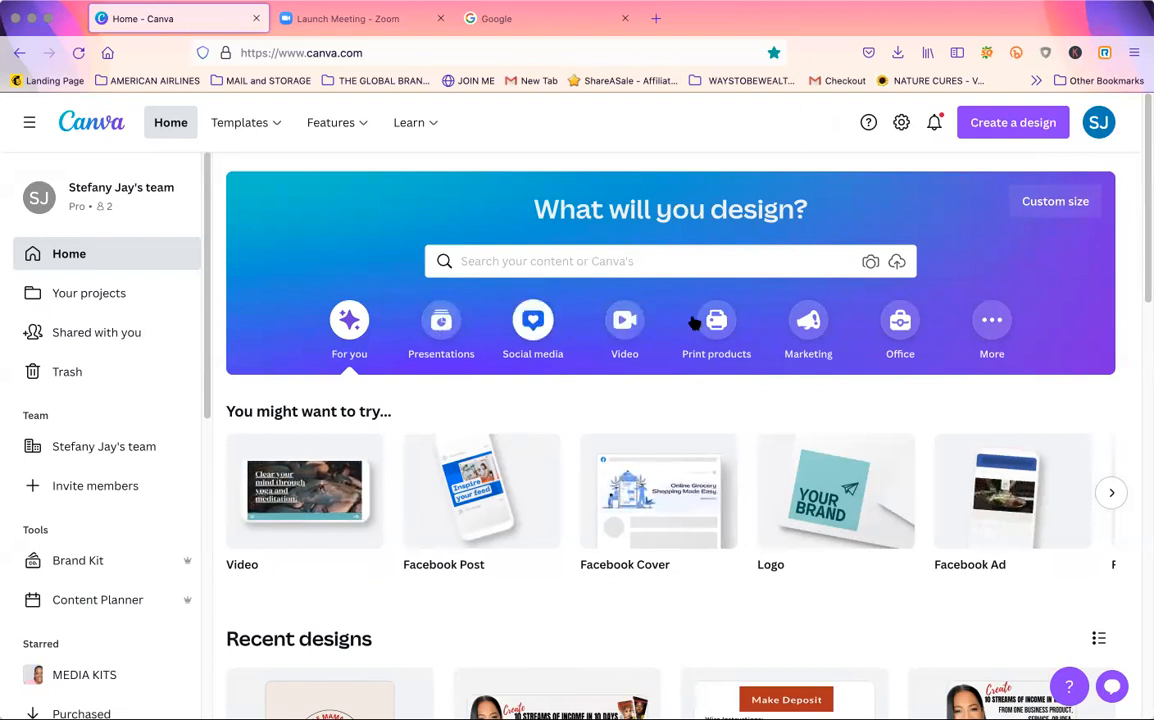
Look through the design types offered in the More and Marketing categories.
{"action": "left_click", "coordinate": [993, 327]}
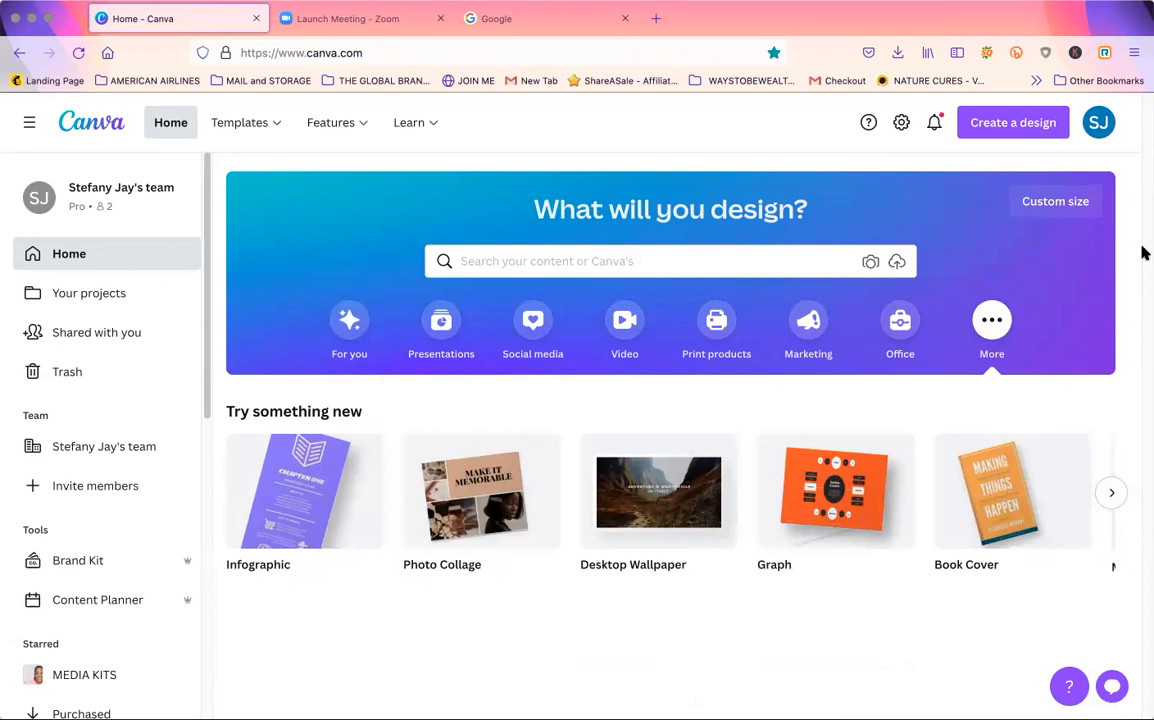
{"action": "left_click", "coordinate": [1114, 494]}
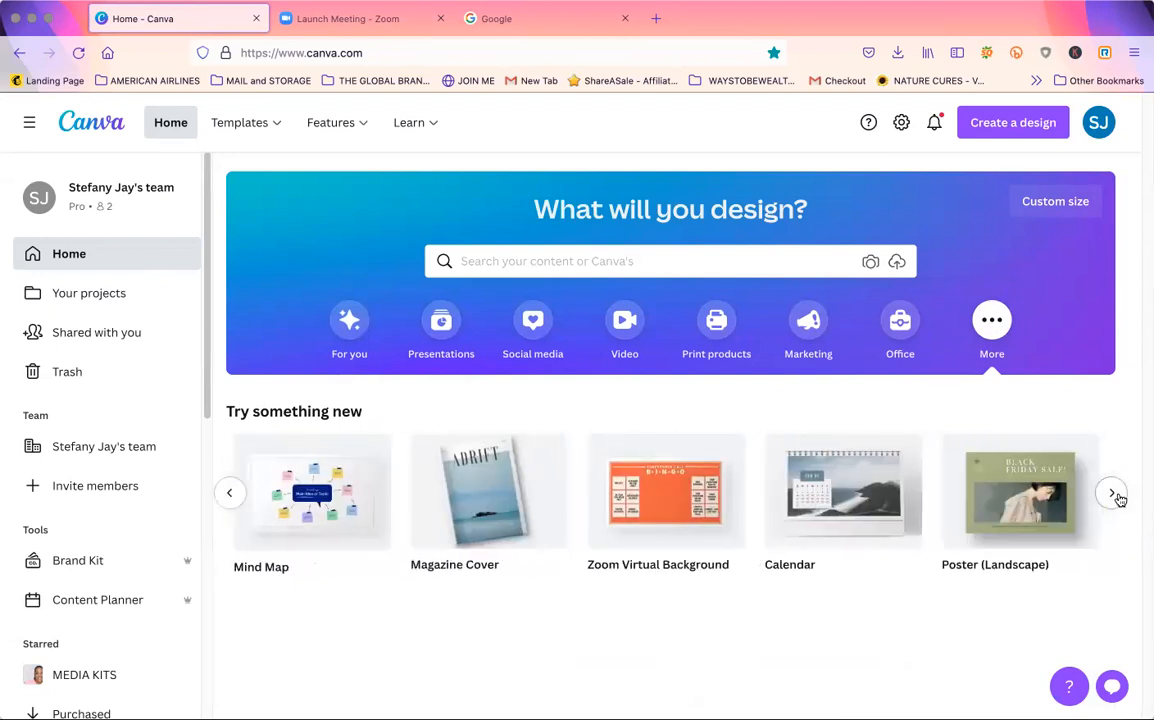
{"action": "left_click", "coordinate": [1114, 494]}
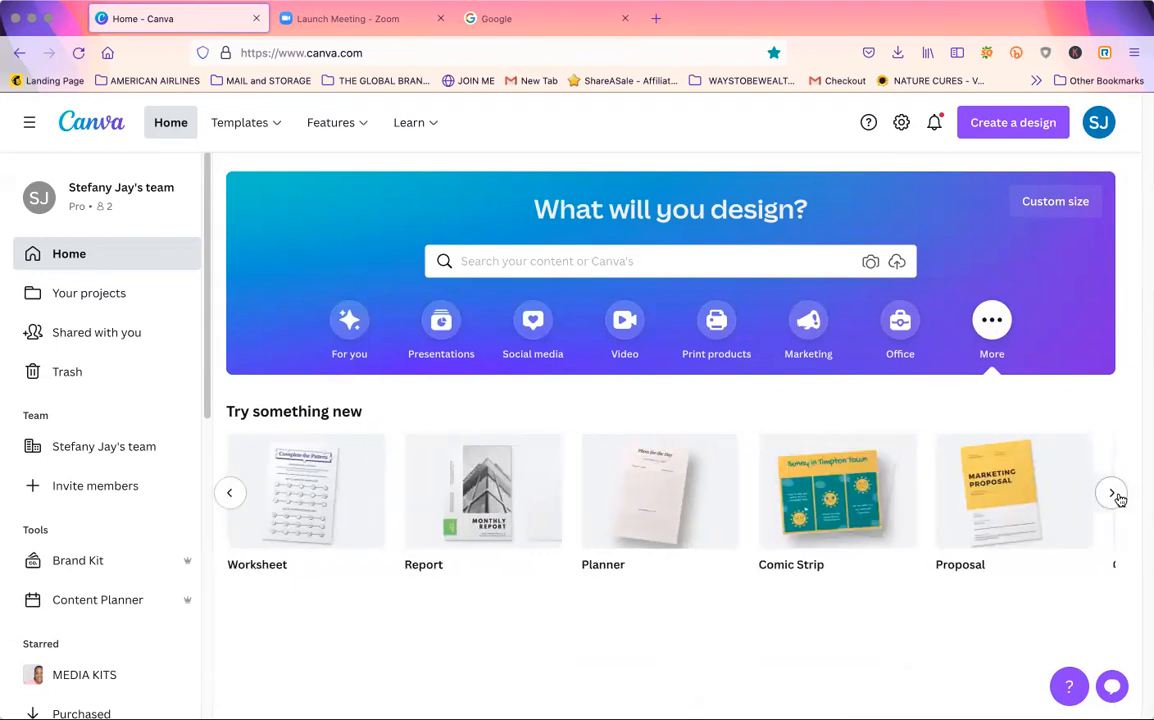
{"action": "left_click", "coordinate": [1116, 495]}
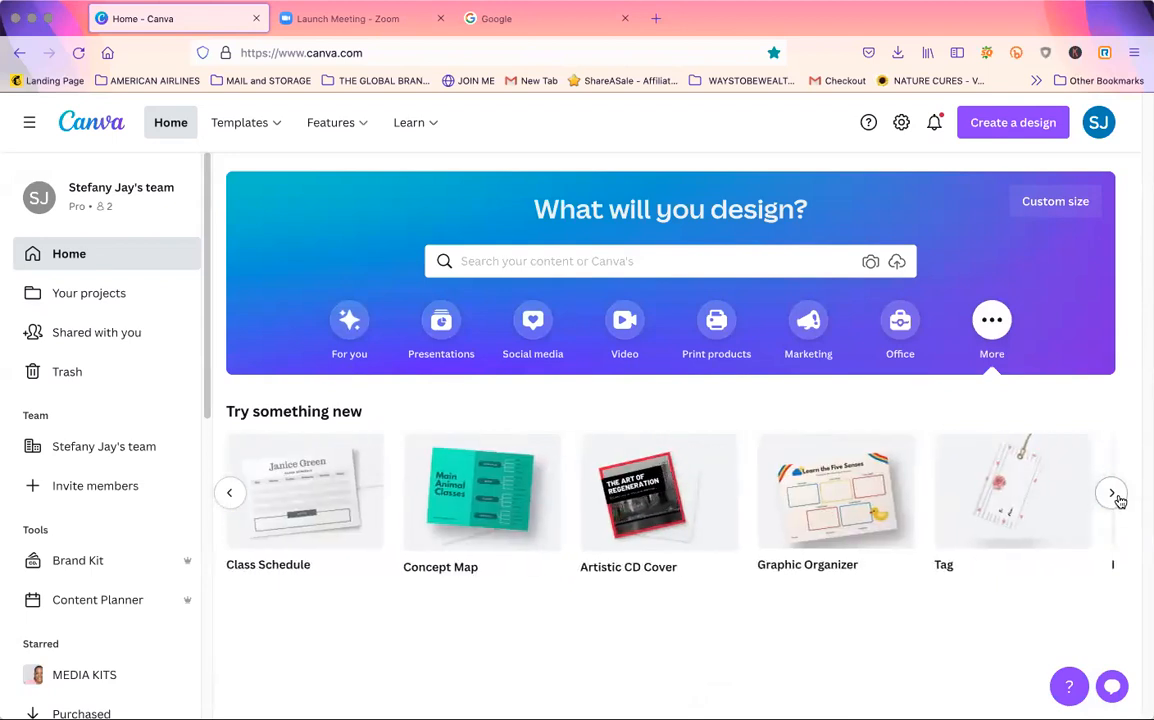
{"action": "left_click", "coordinate": [233, 490]}
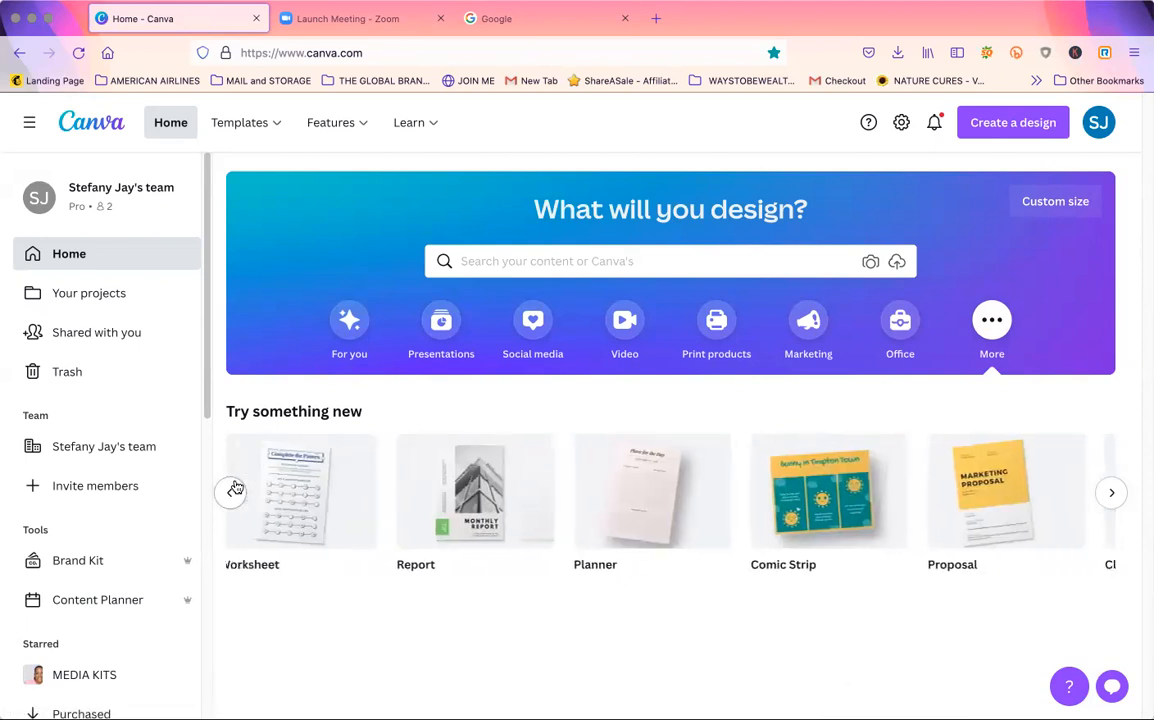
{"action": "left_click", "coordinate": [233, 490]}
{"action": "left_click", "coordinate": [233, 490]}
{"action": "left_click", "coordinate": [233, 489]}
{"action": "left_click", "coordinate": [233, 489]}
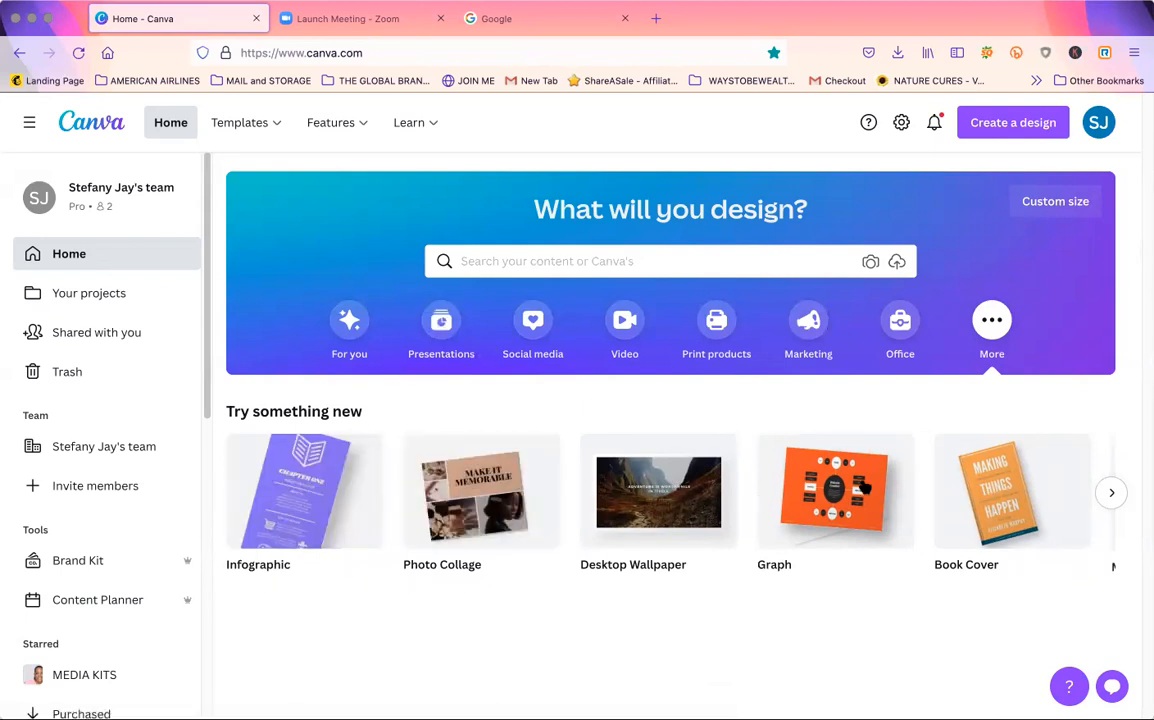
{"action": "left_click", "coordinate": [803, 329]}
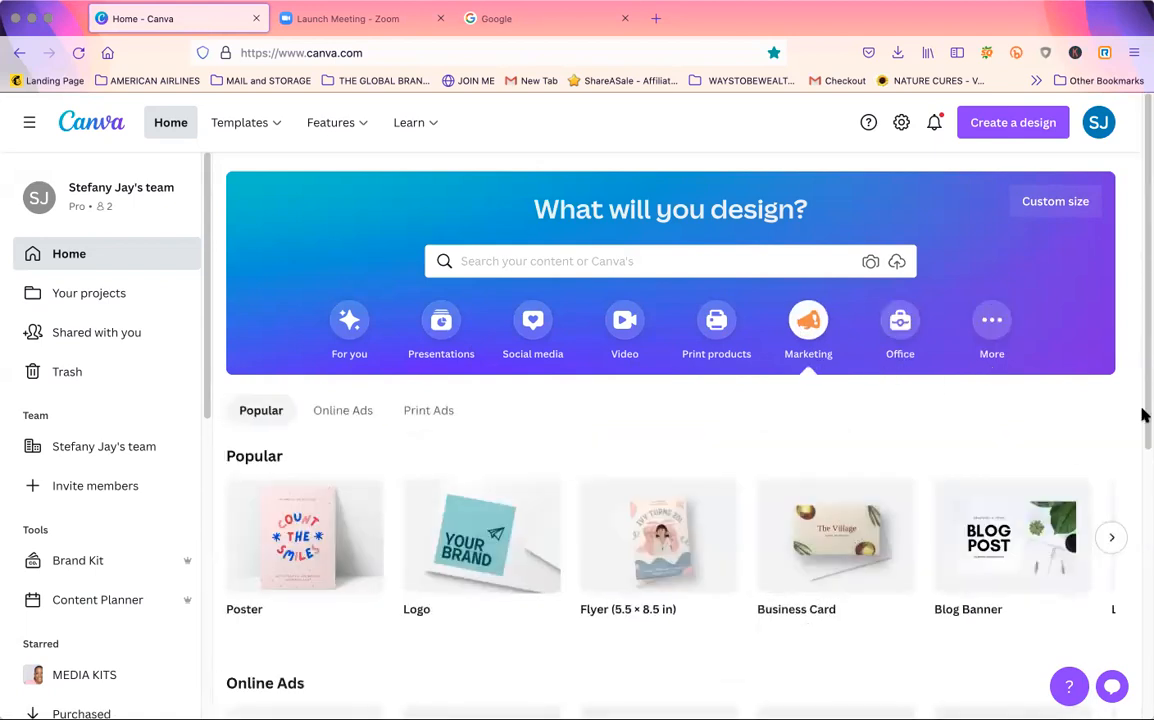
{"action": "scroll", "coordinate": [1141, 360], "scroll_direction": "down", "scroll_amount": 4}
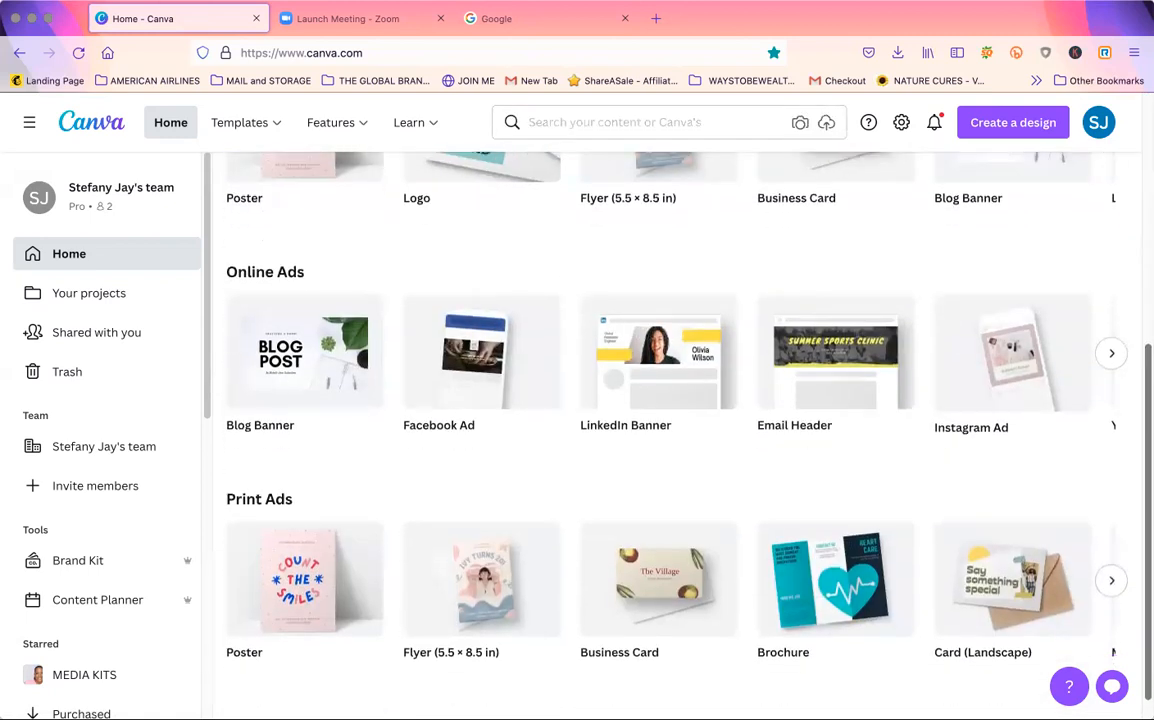
{"action": "scroll", "coordinate": [665, 300], "scroll_direction": "up", "scroll_amount": 4}
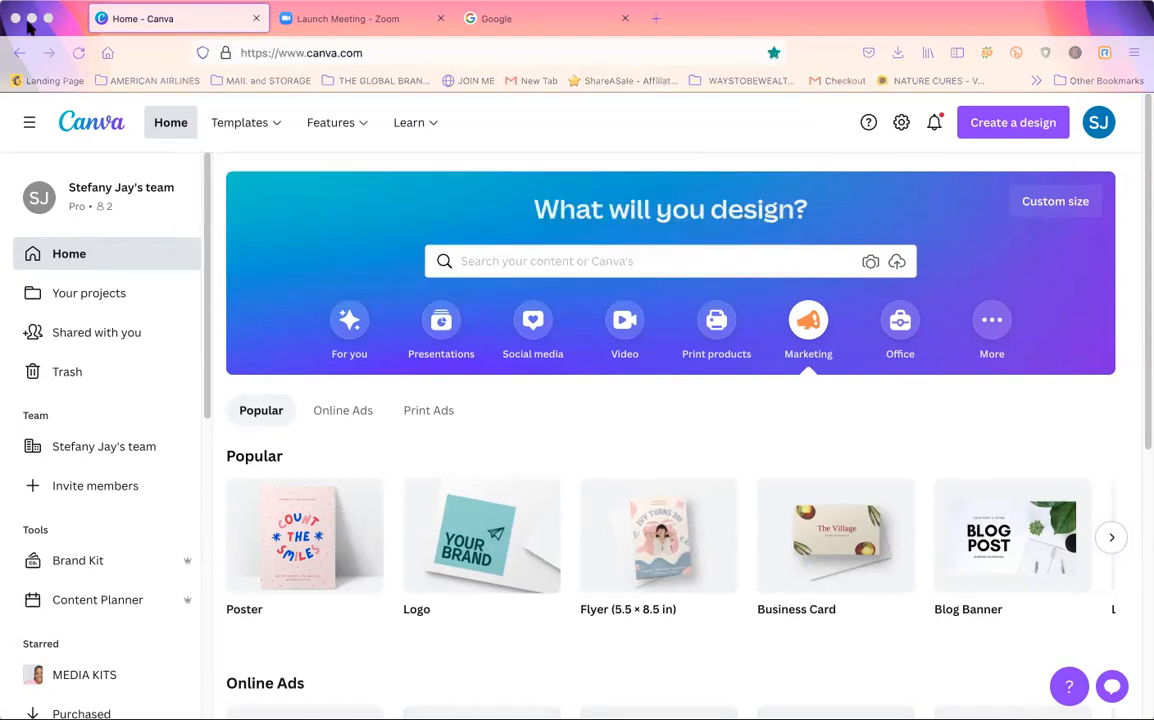
Search the templates for "checklist".
{"action": "left_click", "coordinate": [398, 39]}
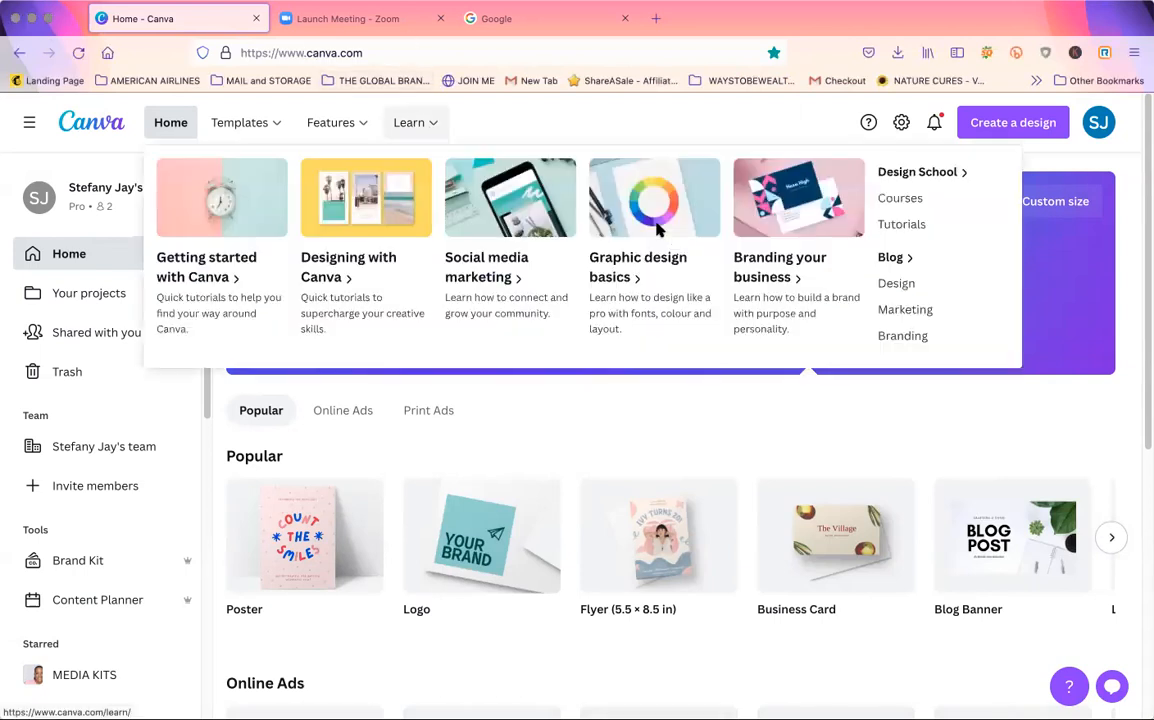
{"action": "left_click", "coordinate": [665, 261]}
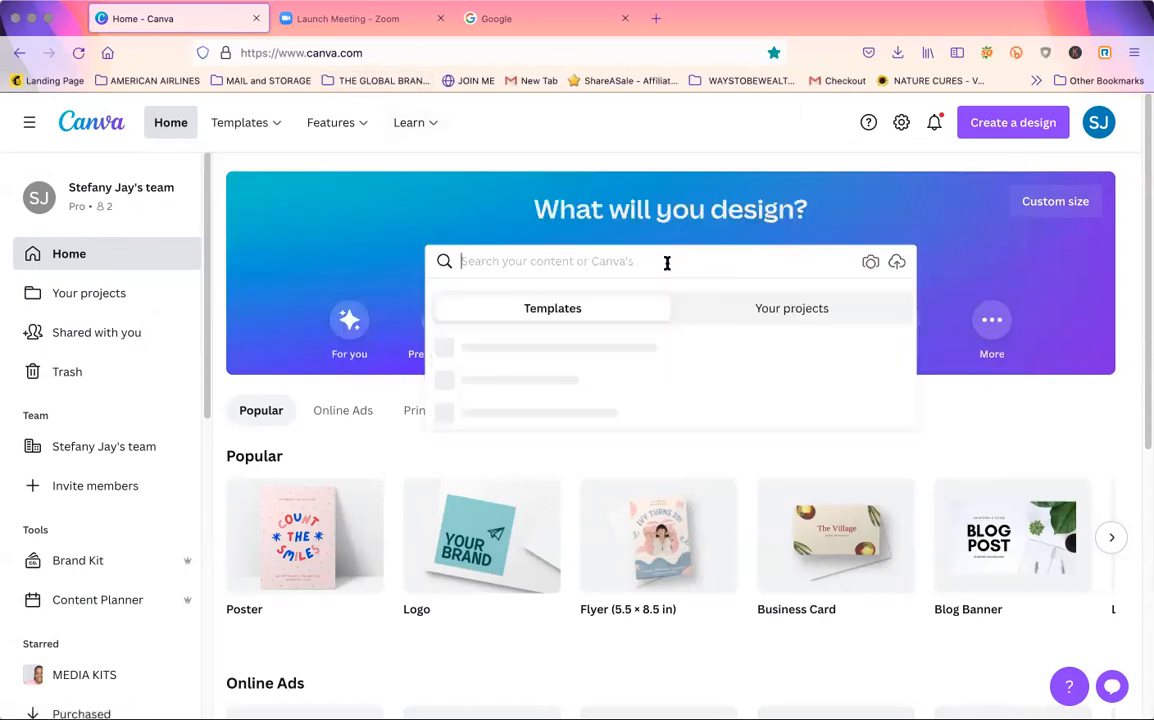
{"action": "type", "text": "checklist"}
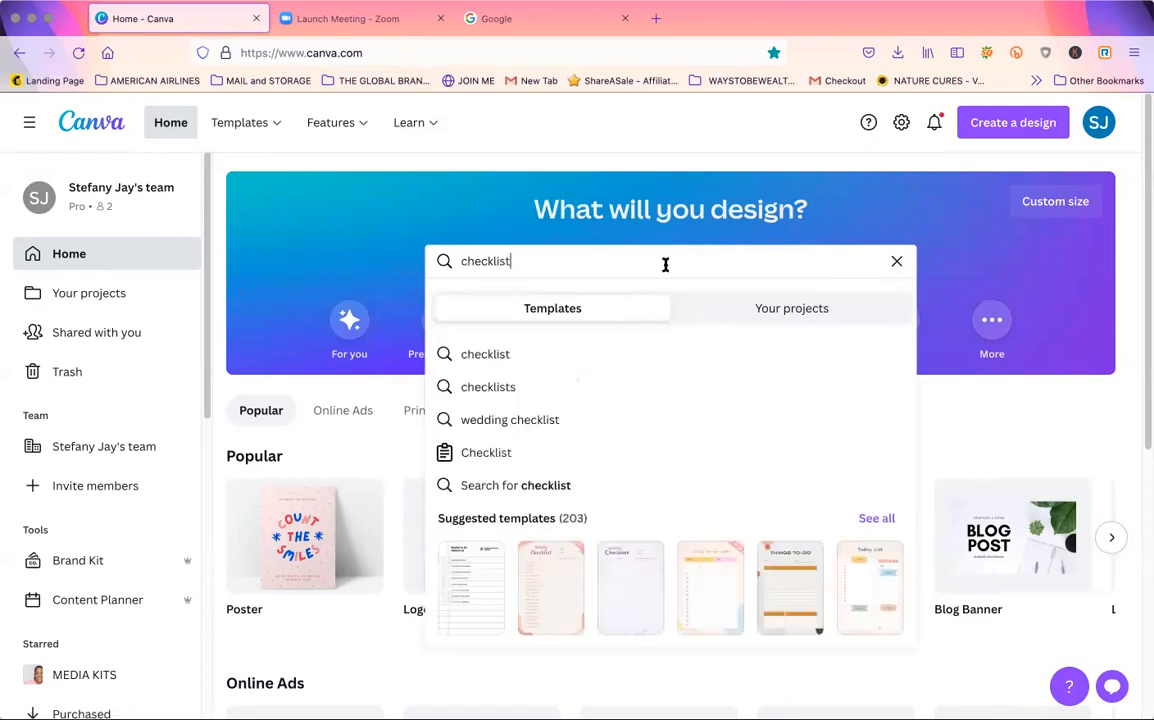
{"action": "key", "text": "Return"}
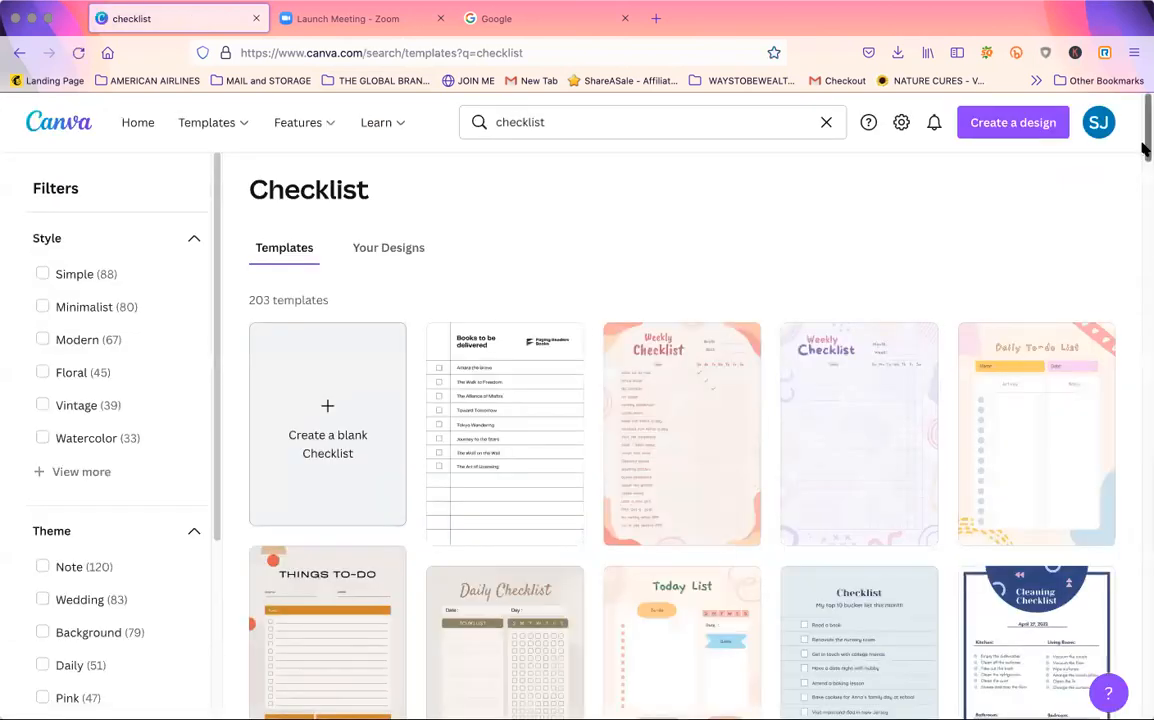
Browse the checklist templates and open the light blue "My top 10 bucket list this month" design for editing.
{"action": "scroll", "coordinate": [1145, 155], "scroll_direction": "down", "scroll_amount": 10}
{"action": "scroll", "coordinate": [1145, 167], "scroll_direction": "down", "scroll_amount": 10}
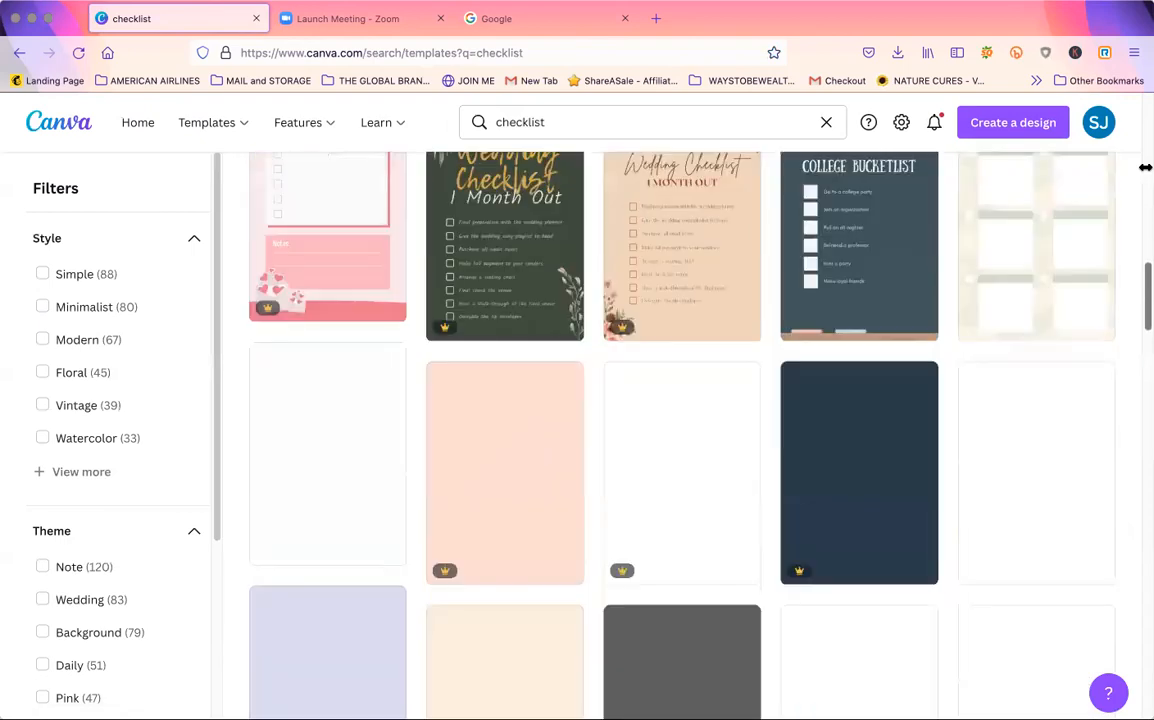
{"action": "scroll", "coordinate": [1145, 428], "scroll_direction": "down", "scroll_amount": 5}
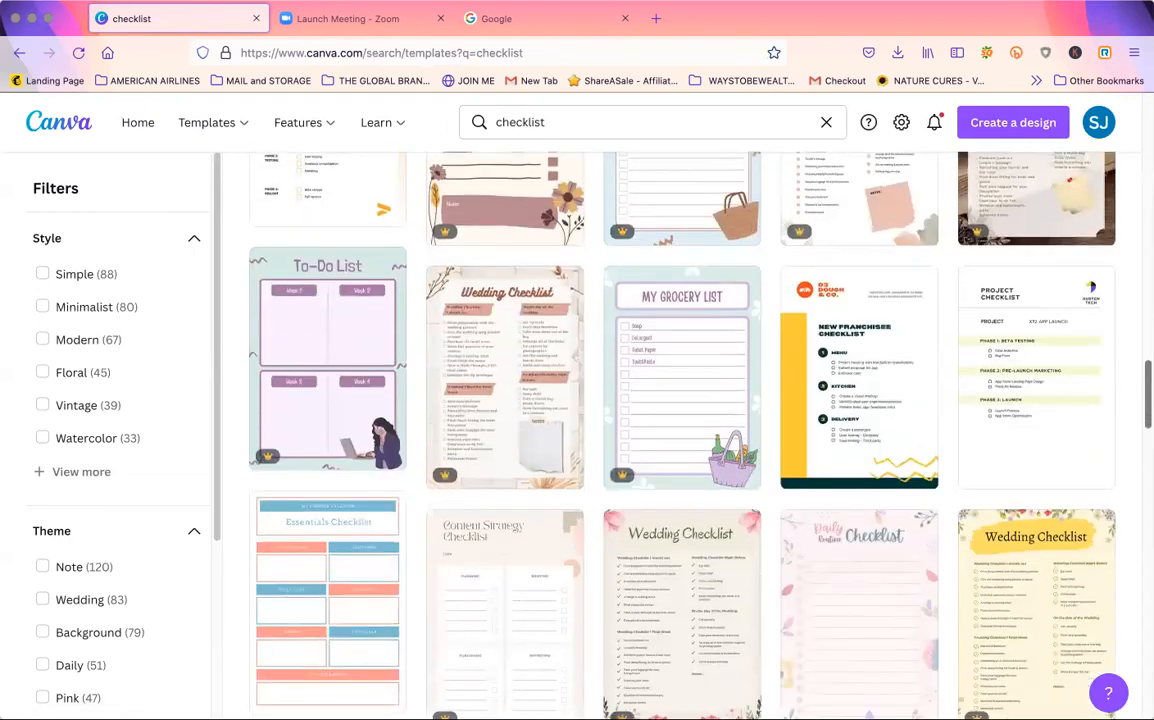
{"action": "scroll", "coordinate": [1145, 428], "scroll_direction": "down", "scroll_amount": 6}
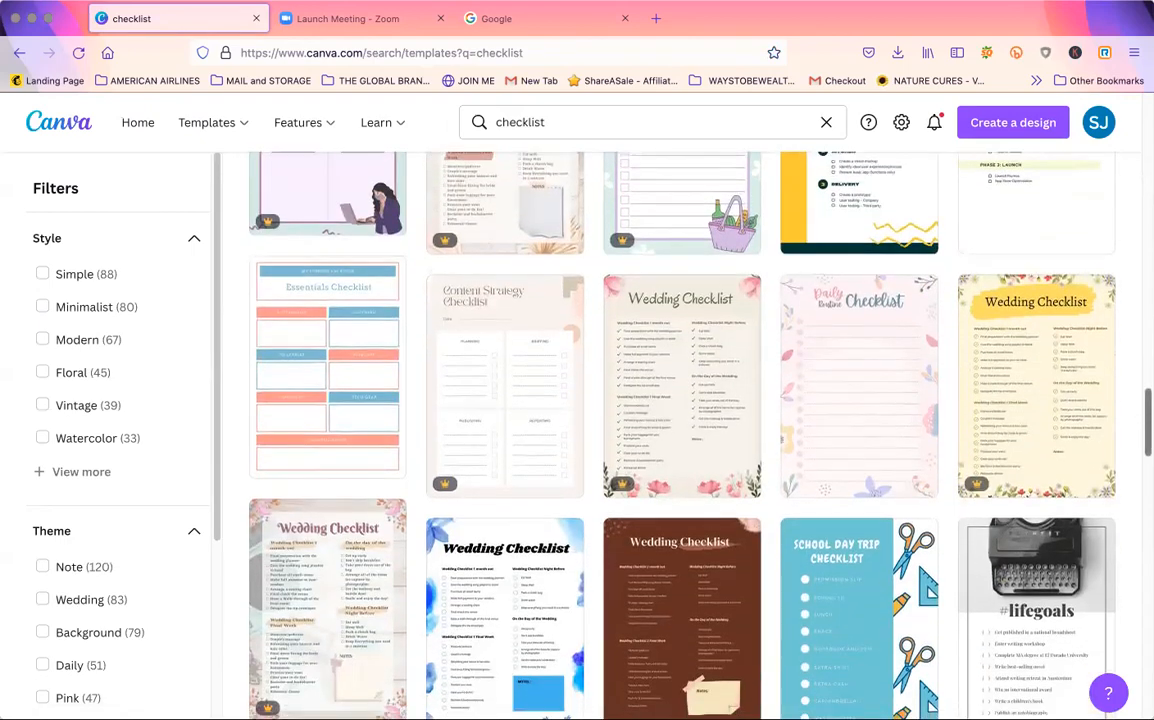
{"action": "scroll", "coordinate": [682, 430], "scroll_direction": "down", "scroll_amount": 5}
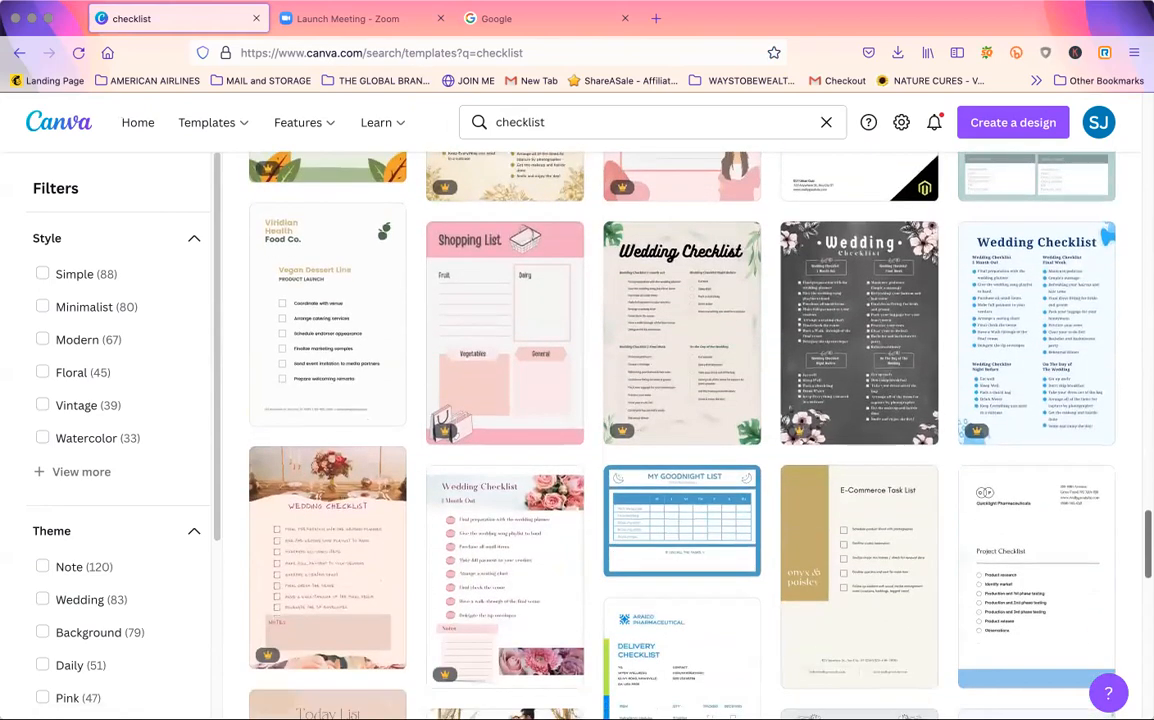
{"action": "scroll", "coordinate": [682, 430], "scroll_direction": "down", "scroll_amount": 9}
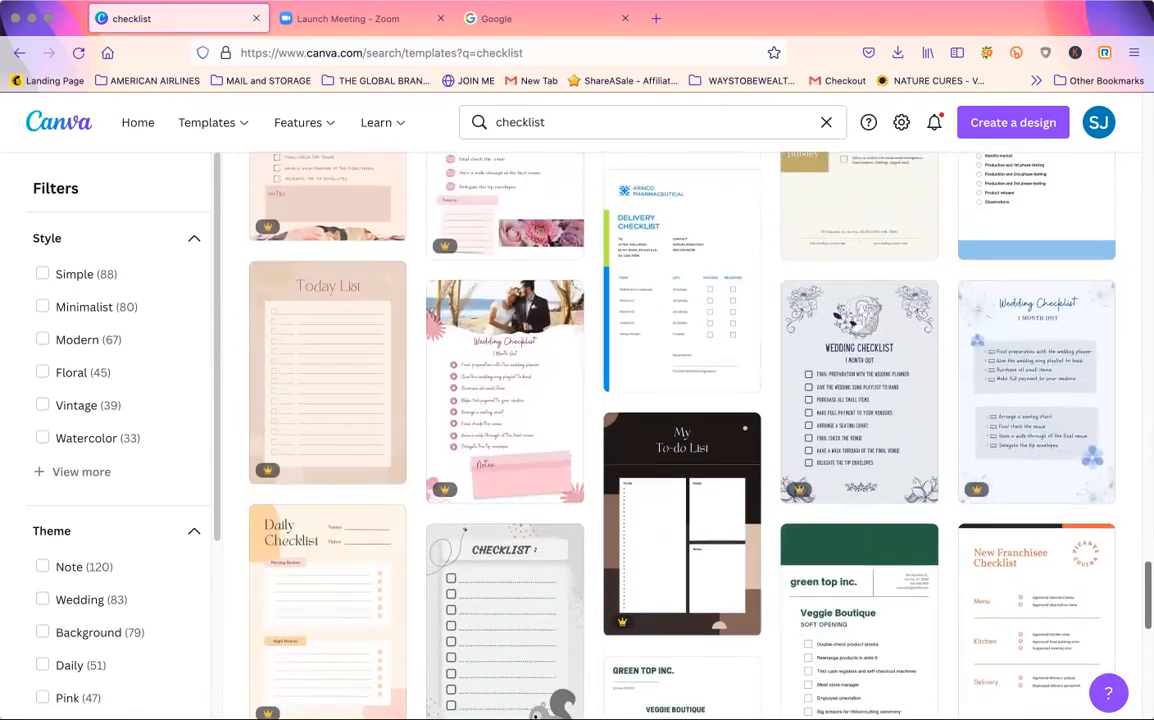
{"action": "scroll", "coordinate": [505, 640], "scroll_direction": "up", "scroll_amount": 12}
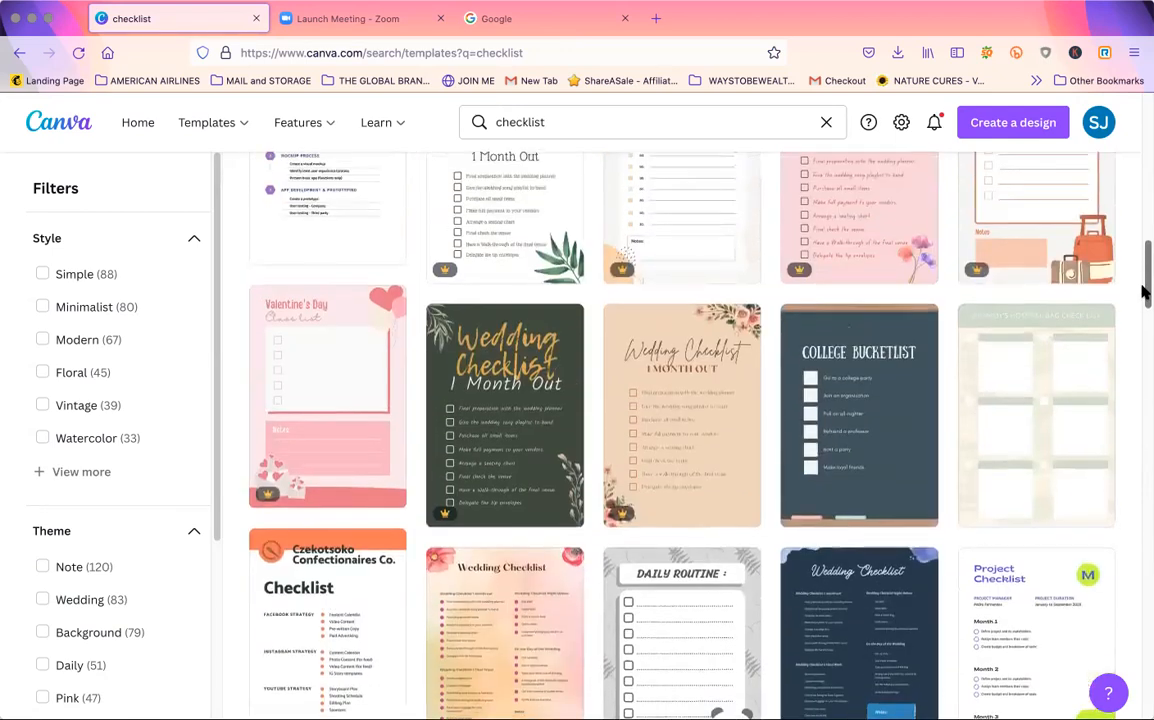
{"action": "left_click_drag", "start_coordinate": [1145, 290], "coordinate": [1145, 272]}
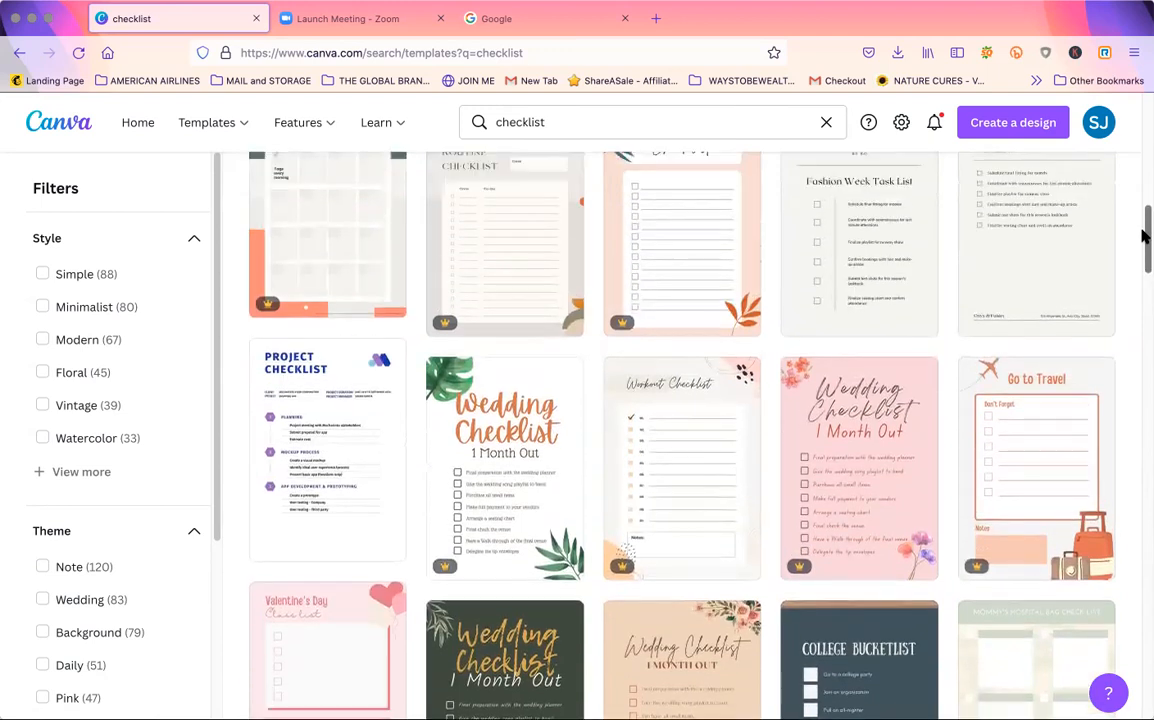
{"action": "left_click_drag", "start_coordinate": [1145, 235], "coordinate": [1145, 196]}
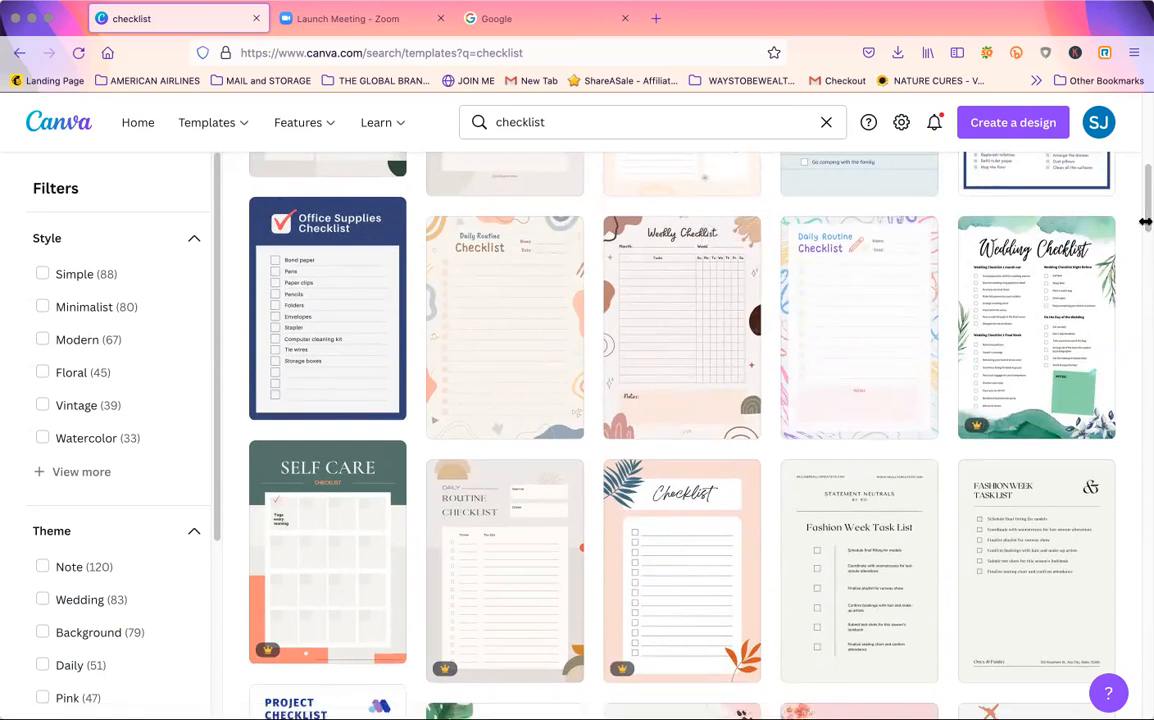
{"action": "mouse_move", "coordinate": [1143, 210]}
{"action": "left_mouse_down"}
{"action": "mouse_move", "coordinate": [1144, 170]}
{"action": "mouse_move", "coordinate": [1143, 200]}
{"action": "left_mouse_up"}
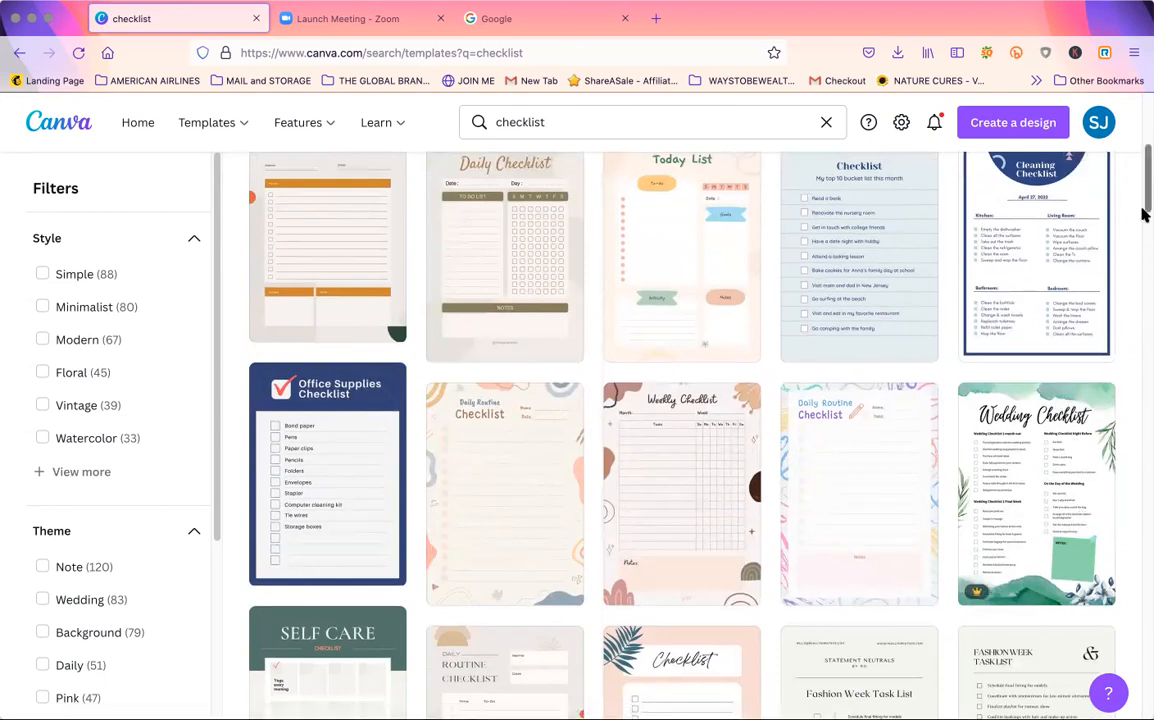
{"action": "scroll", "coordinate": [1145, 208], "scroll_direction": "up", "scroll_amount": 3}
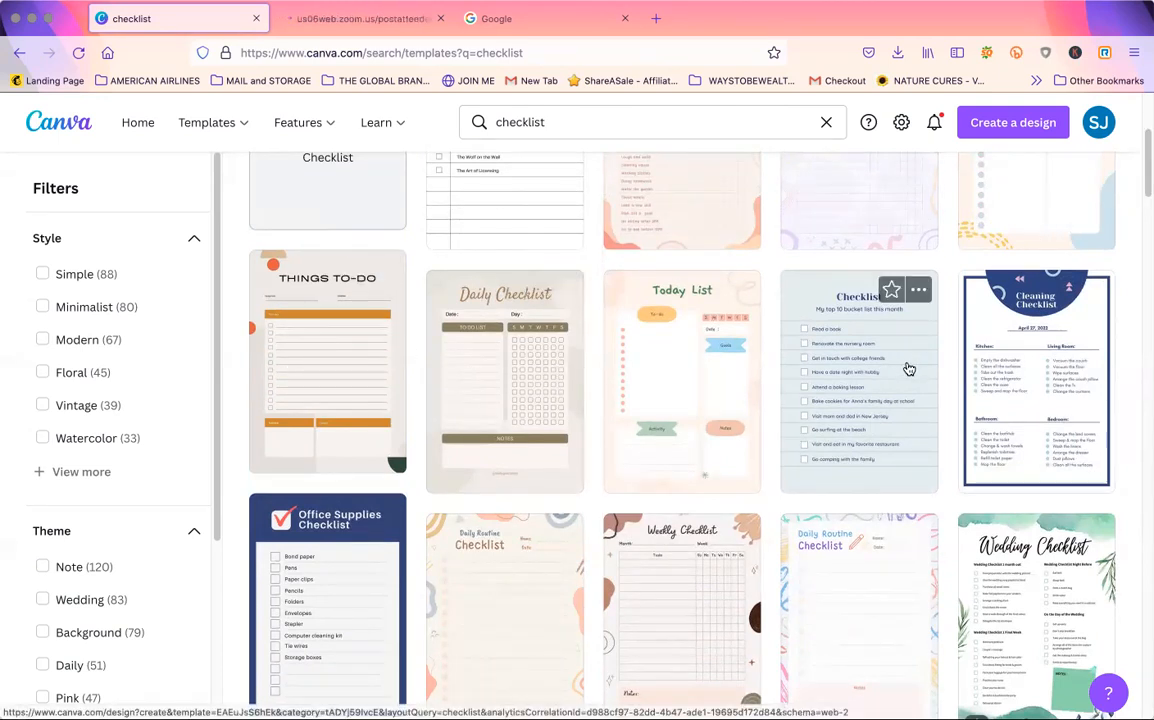
{"action": "left_click", "coordinate": [908, 369]}
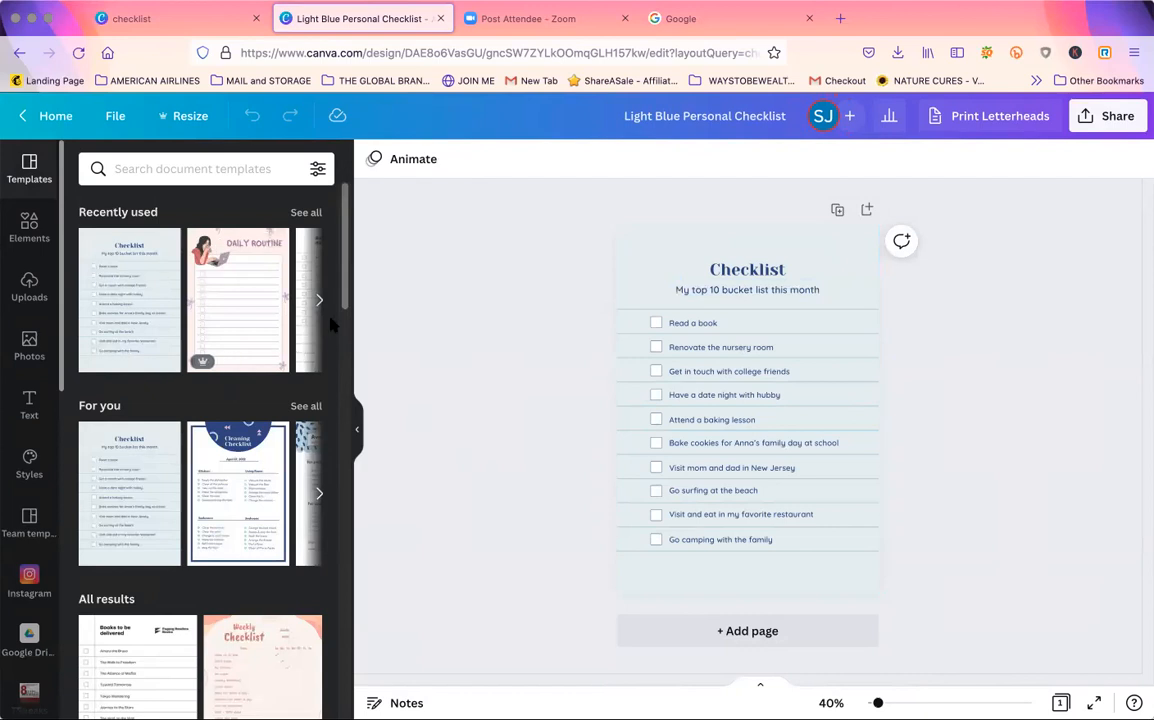
Try the Daily Routine, Books to be delivered, My Traveling List and Weekly Checklist templates on the page.
{"action": "left_click", "coordinate": [248, 303]}
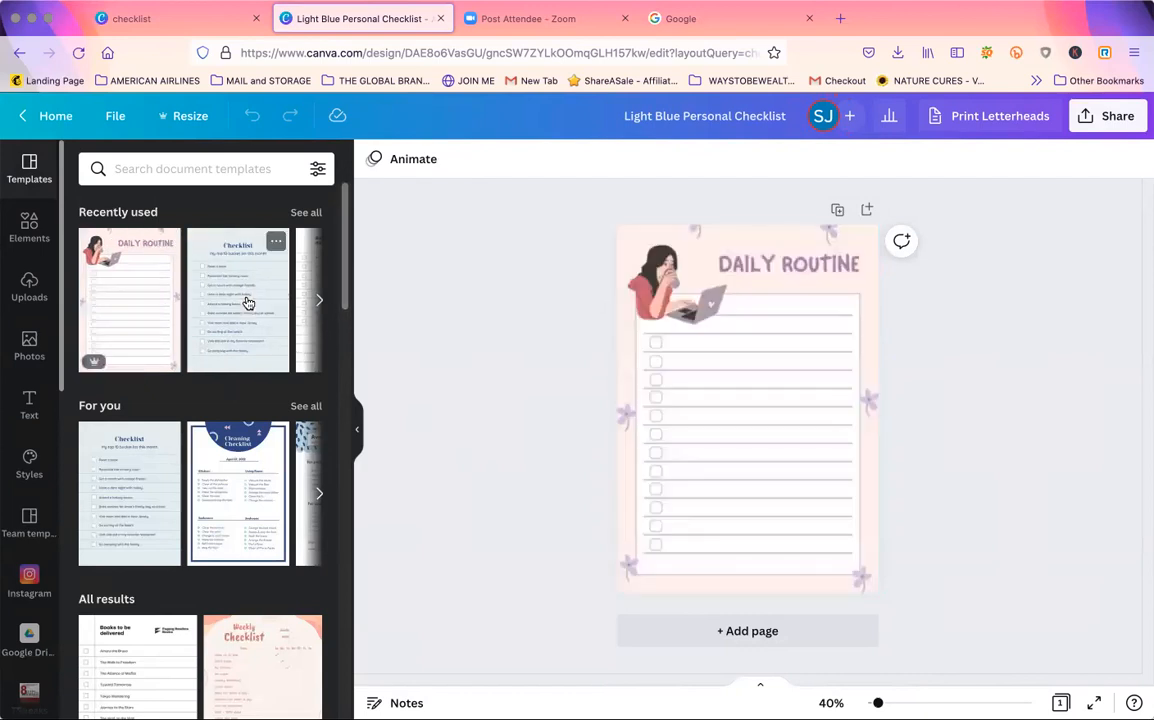
{"action": "left_click", "coordinate": [319, 301]}
{"action": "left_click", "coordinate": [140, 301]}
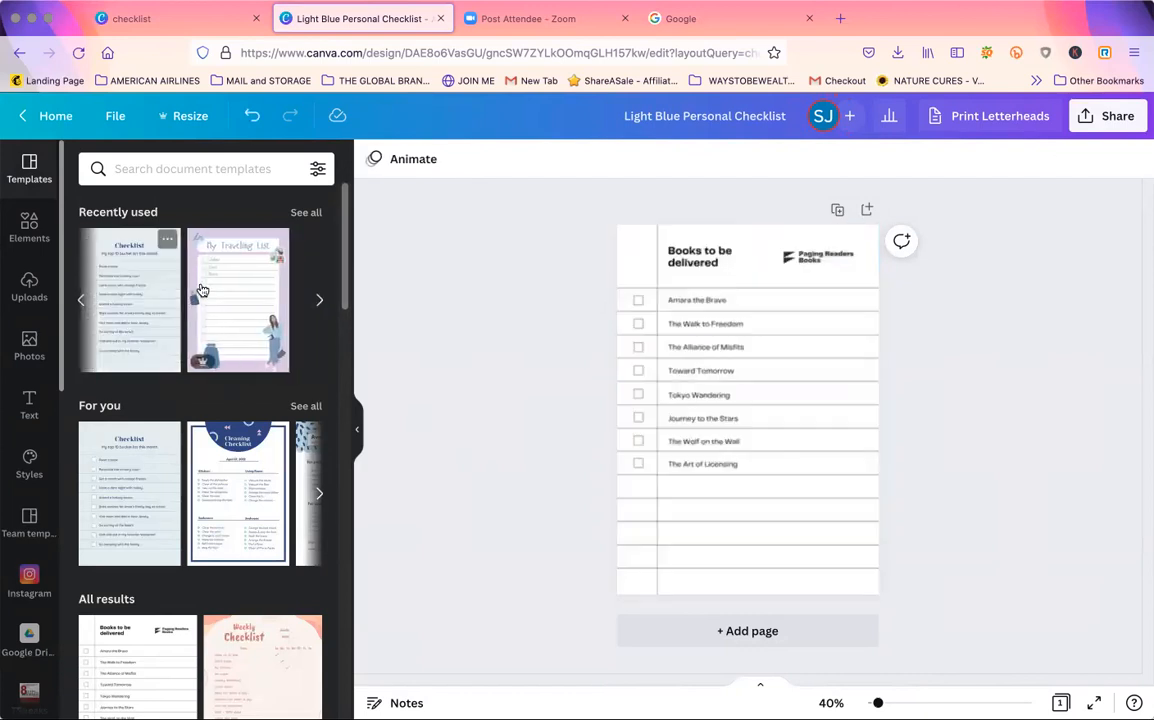
{"action": "left_click", "coordinate": [237, 285]}
{"action": "left_click_drag", "start_coordinate": [343, 275], "coordinate": [352, 370]}
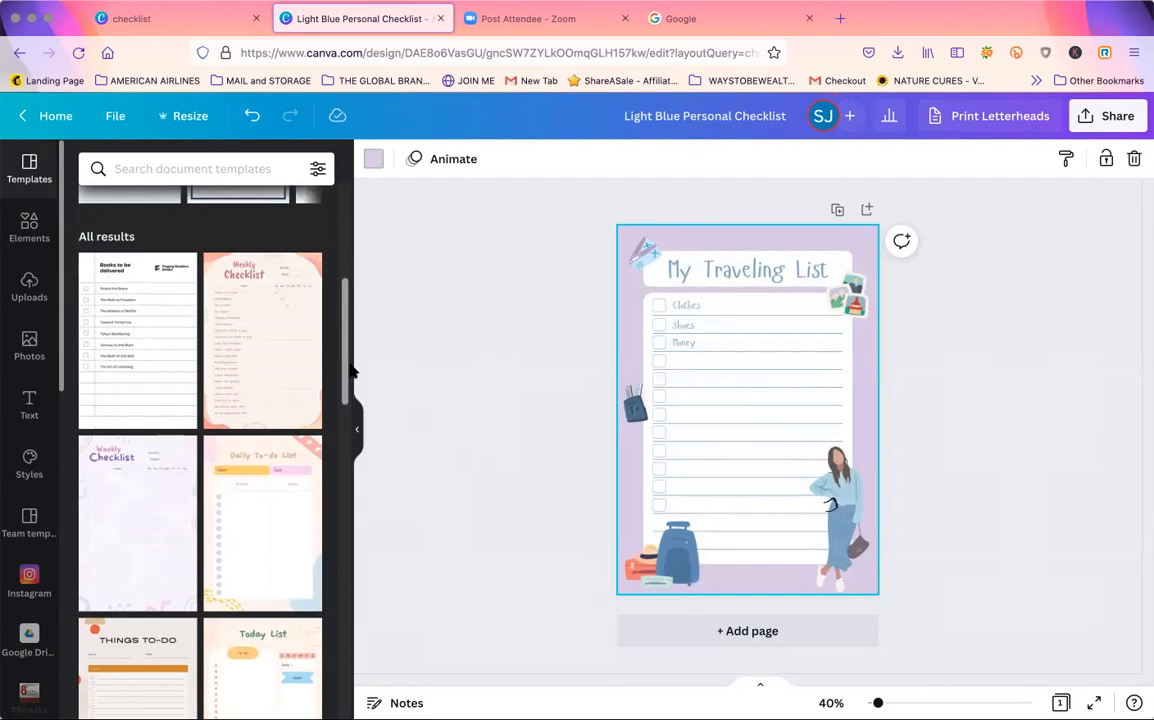
{"action": "scroll", "coordinate": [340, 322], "scroll_direction": "up", "scroll_amount": 5}
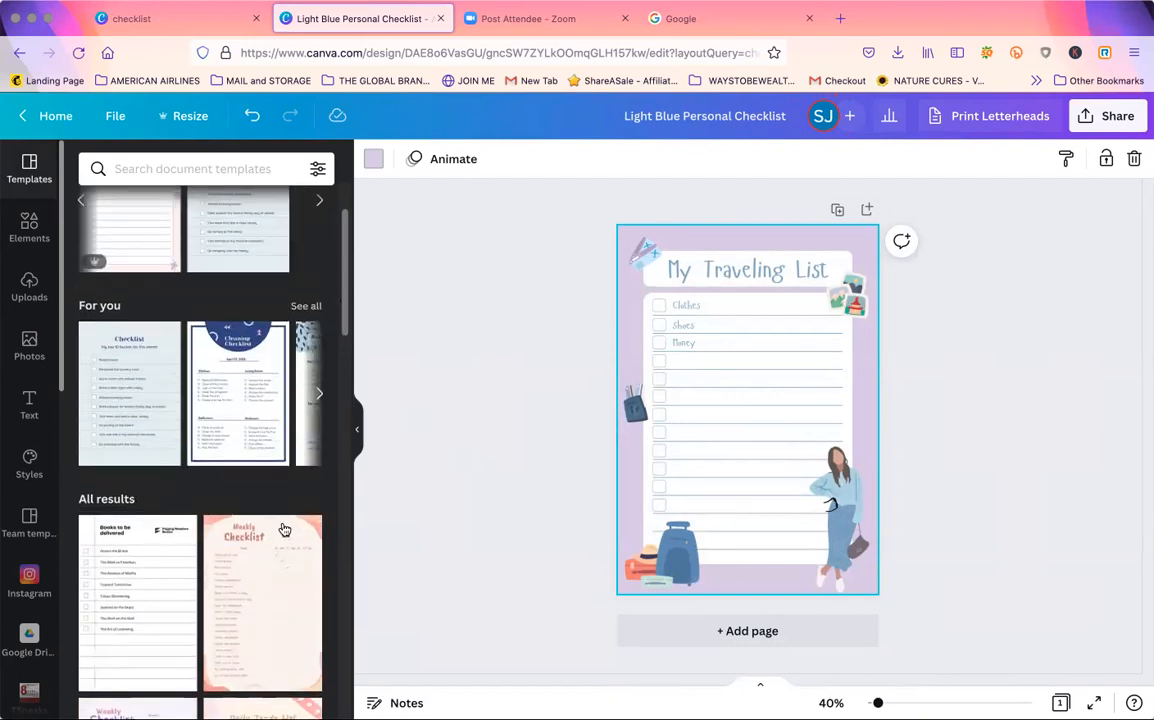
{"action": "left_click", "coordinate": [262, 590]}
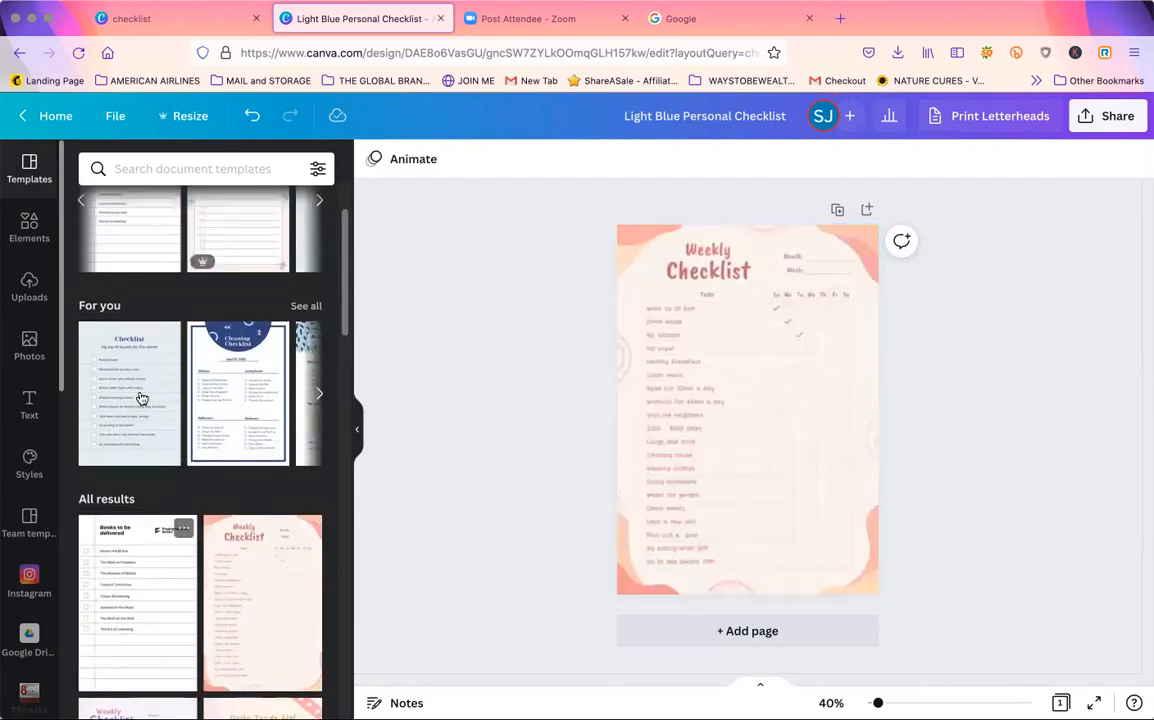
Try the Cleaning Checklist template on the page with a custom bright red and a muted greyish-pink background.
{"action": "left_click", "coordinate": [260, 384]}
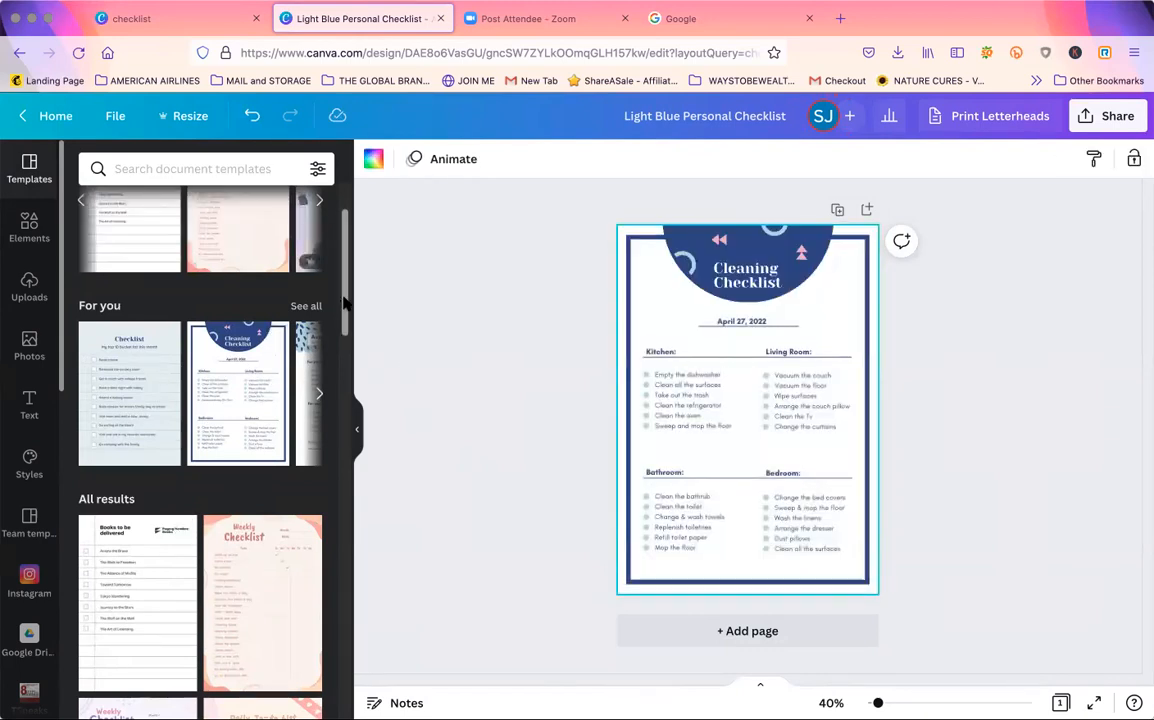
{"action": "left_click", "coordinate": [372, 160]}
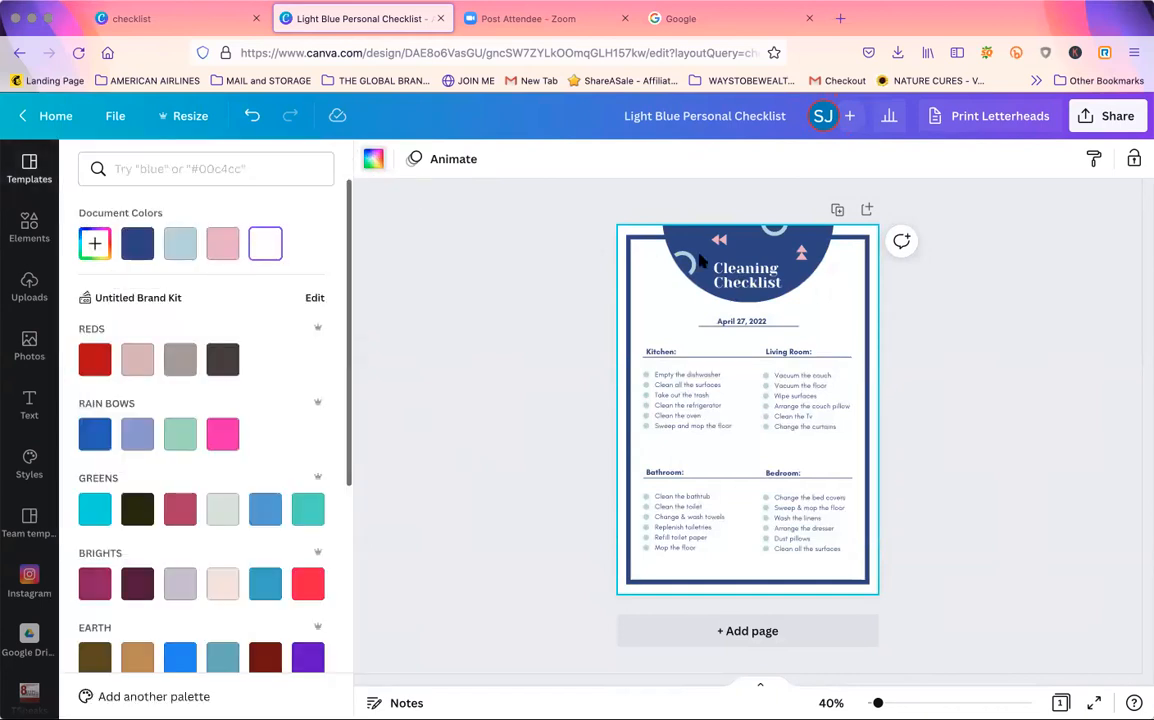
{"action": "left_click", "coordinate": [97, 244]}
{"action": "left_click", "coordinate": [297, 291]}
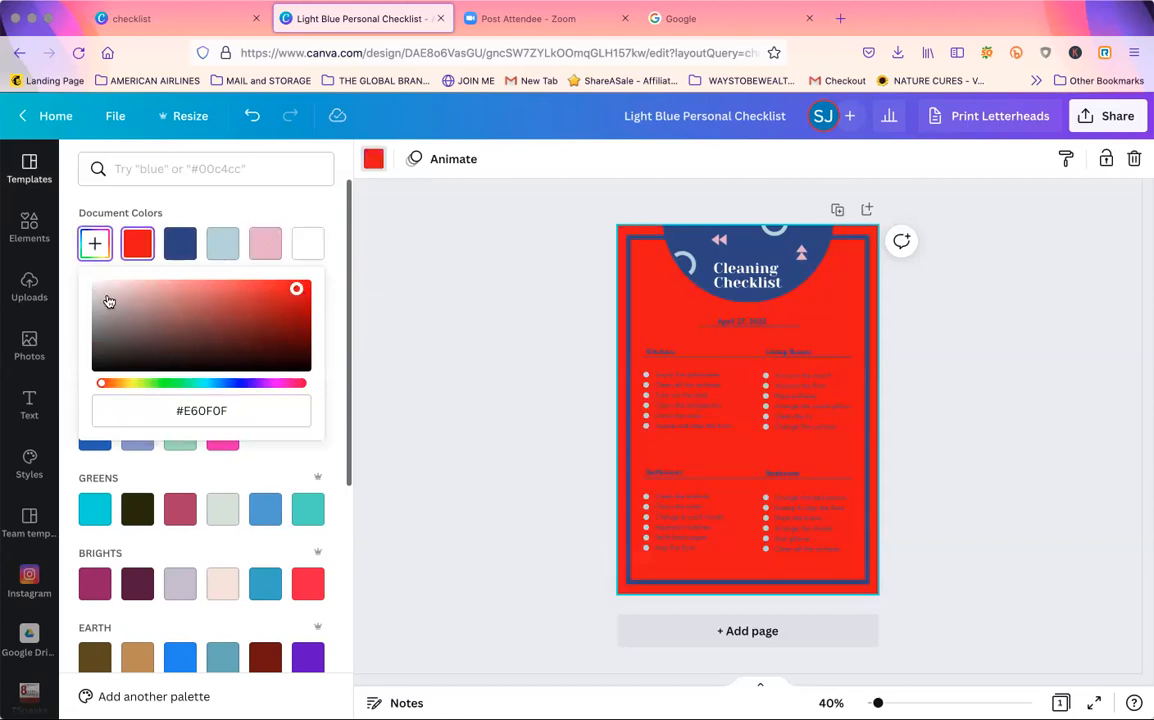
{"action": "left_click", "coordinate": [109, 301]}
{"action": "left_click", "coordinate": [253, 202]}
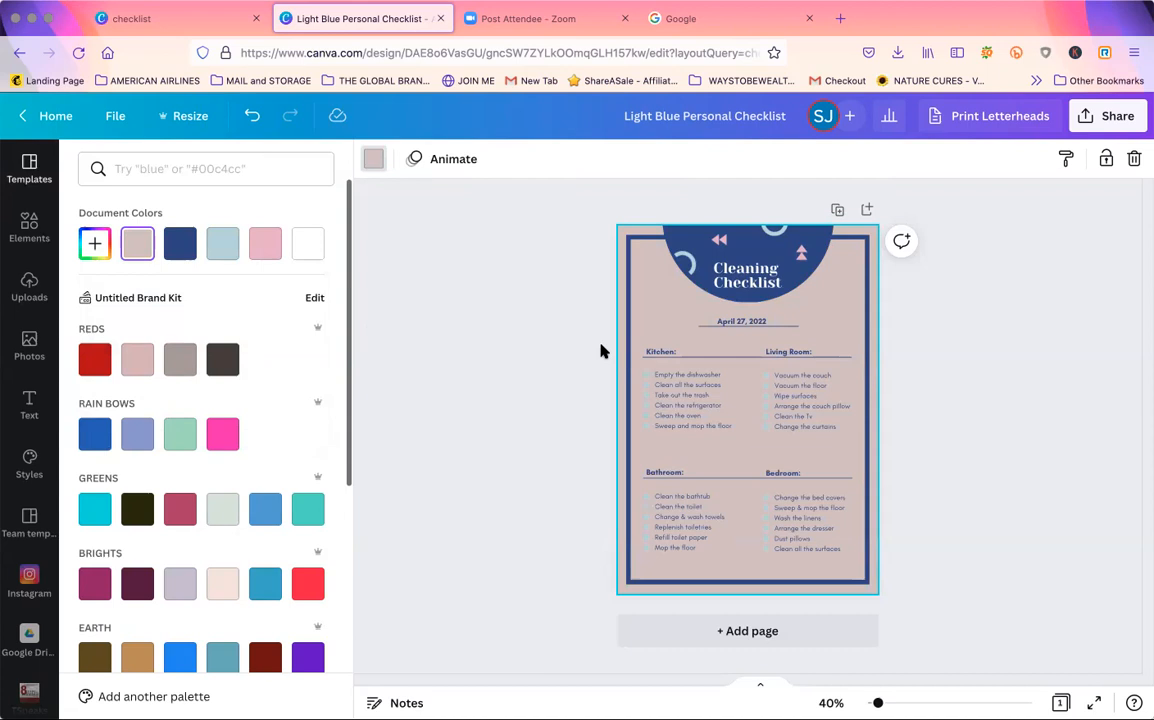
{"action": "left_click", "coordinate": [474, 243]}
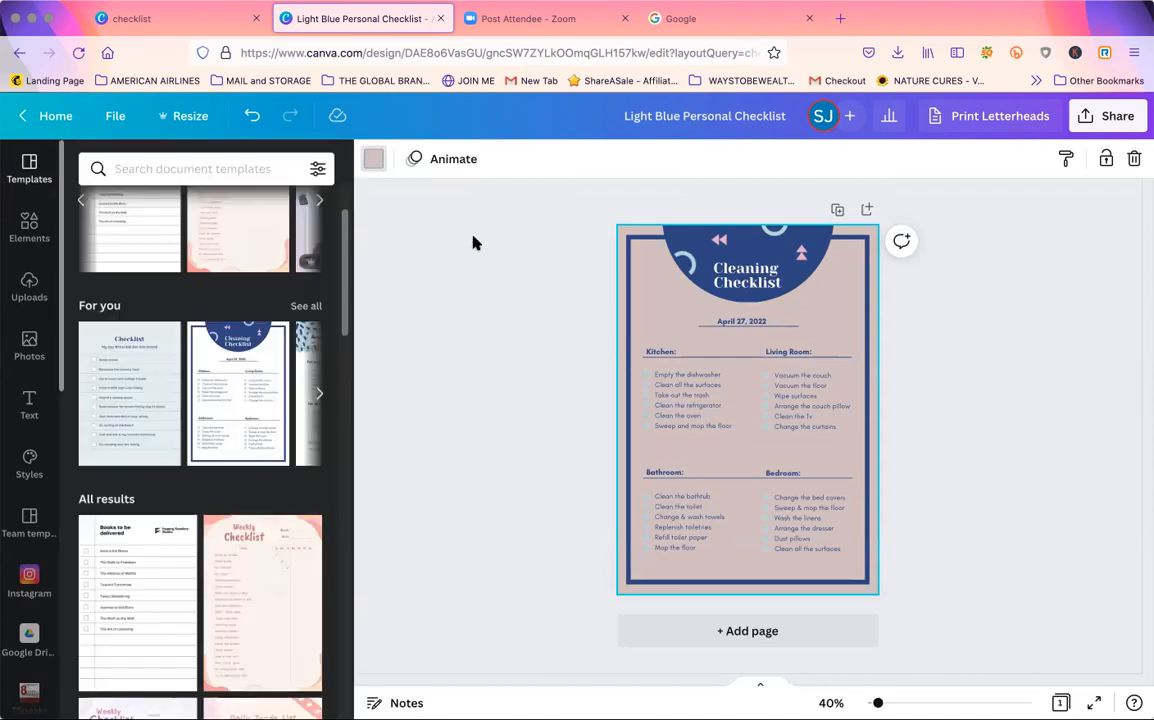
Try the Office Supplies Checklist template with coral, light grey and bright pink background colours.
{"action": "left_click", "coordinate": [310, 367]}
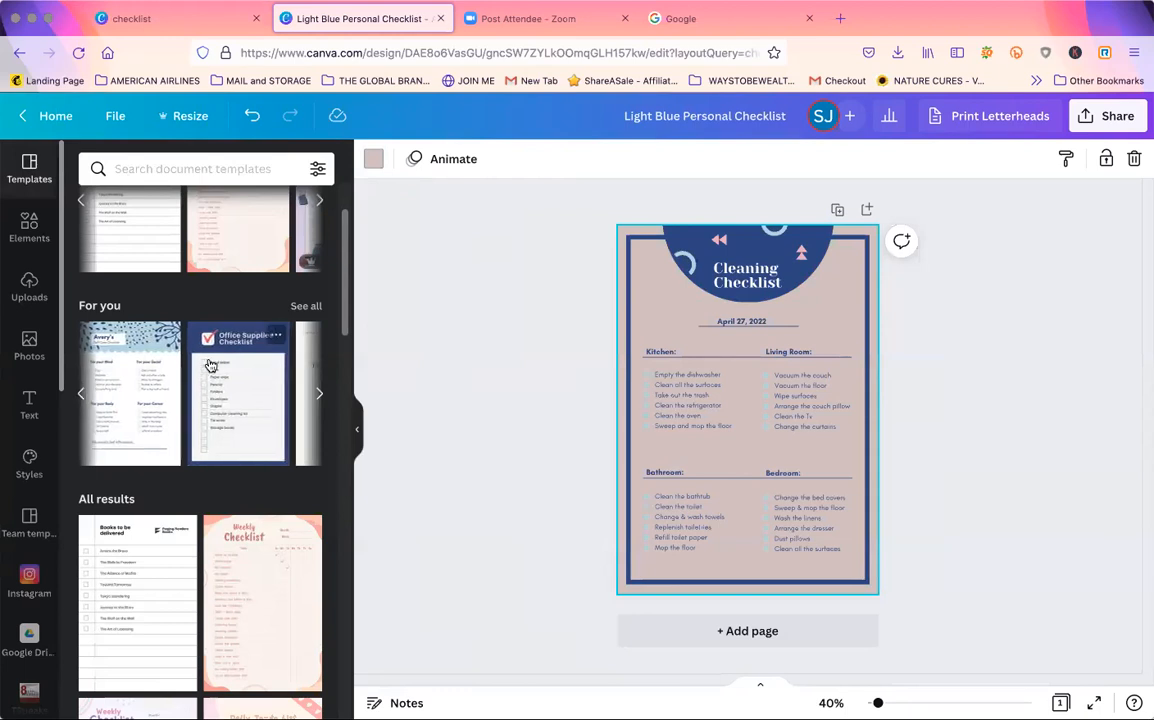
{"action": "left_click", "coordinate": [210, 366]}
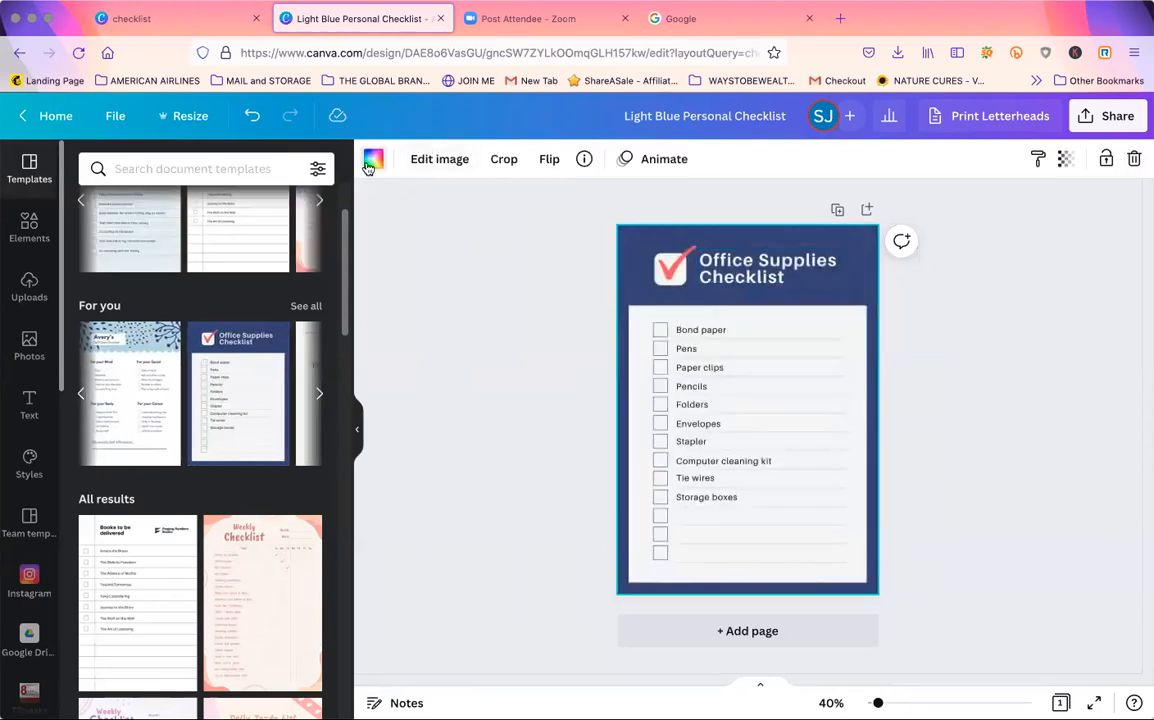
{"action": "left_click", "coordinate": [369, 164]}
{"action": "left_click", "coordinate": [264, 245]}
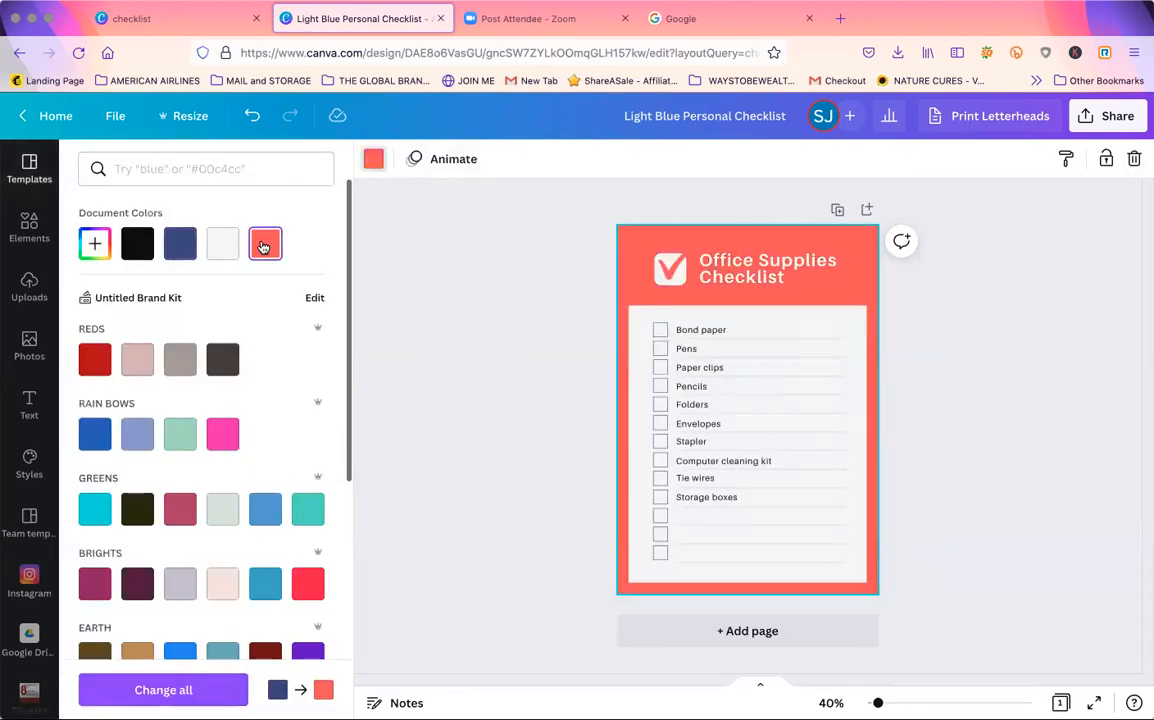
{"action": "left_click", "coordinate": [222, 244]}
{"action": "left_click", "coordinate": [222, 436]}
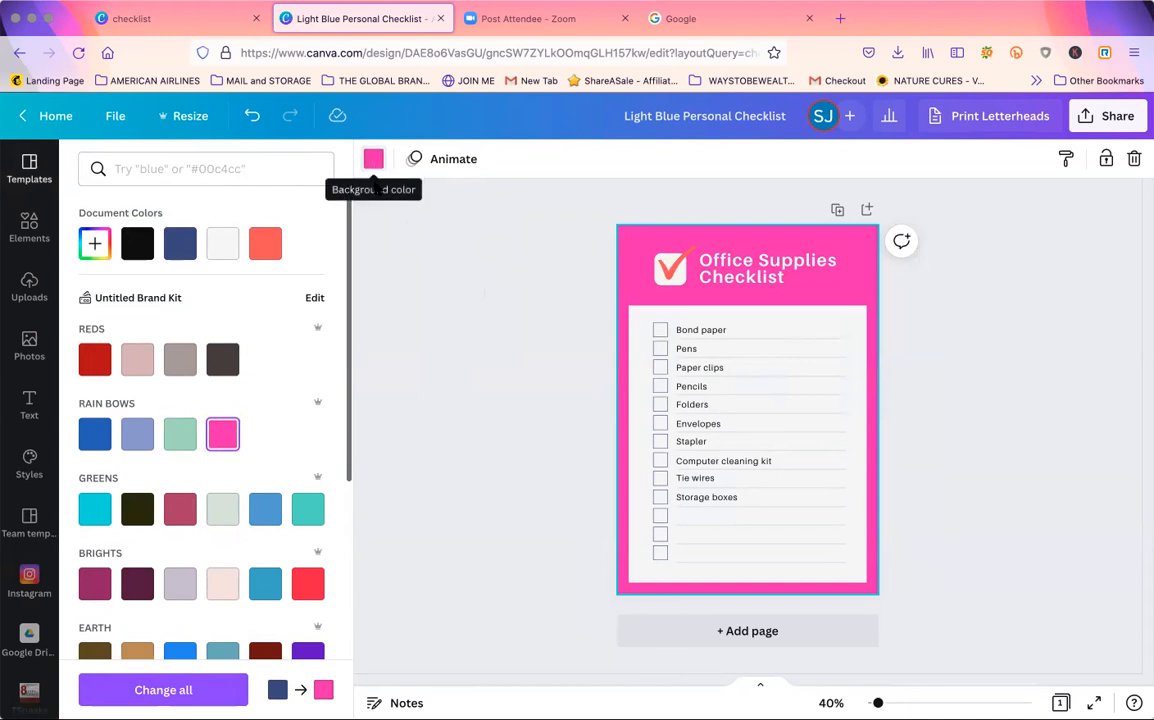
{"action": "left_click", "coordinate": [373, 160]}
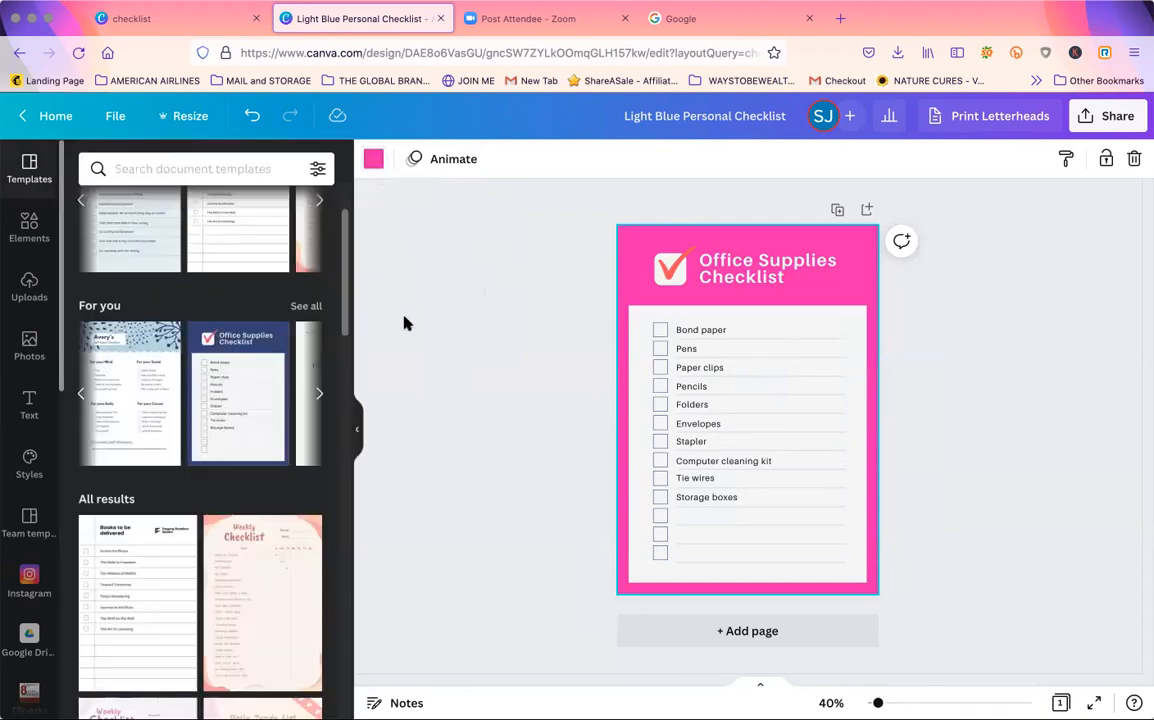
{"action": "left_click", "coordinate": [375, 162]}
{"action": "left_click", "coordinate": [375, 162]}
{"action": "left_click", "coordinate": [375, 162]}
{"action": "left_click", "coordinate": [375, 162]}
Apply the "Books to be delivered" template to the page and replace its heading with "Hair Care Essentials".
{"action": "left_click", "coordinate": [160, 582]}
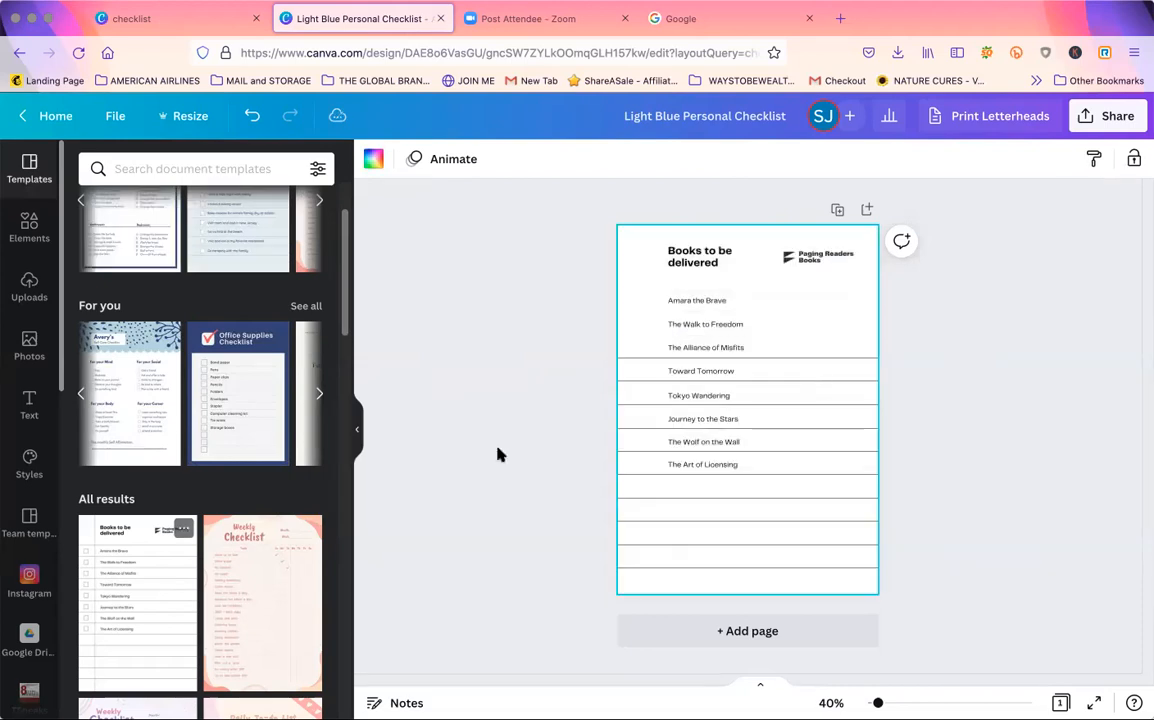
{"action": "left_click", "coordinate": [805, 258]}
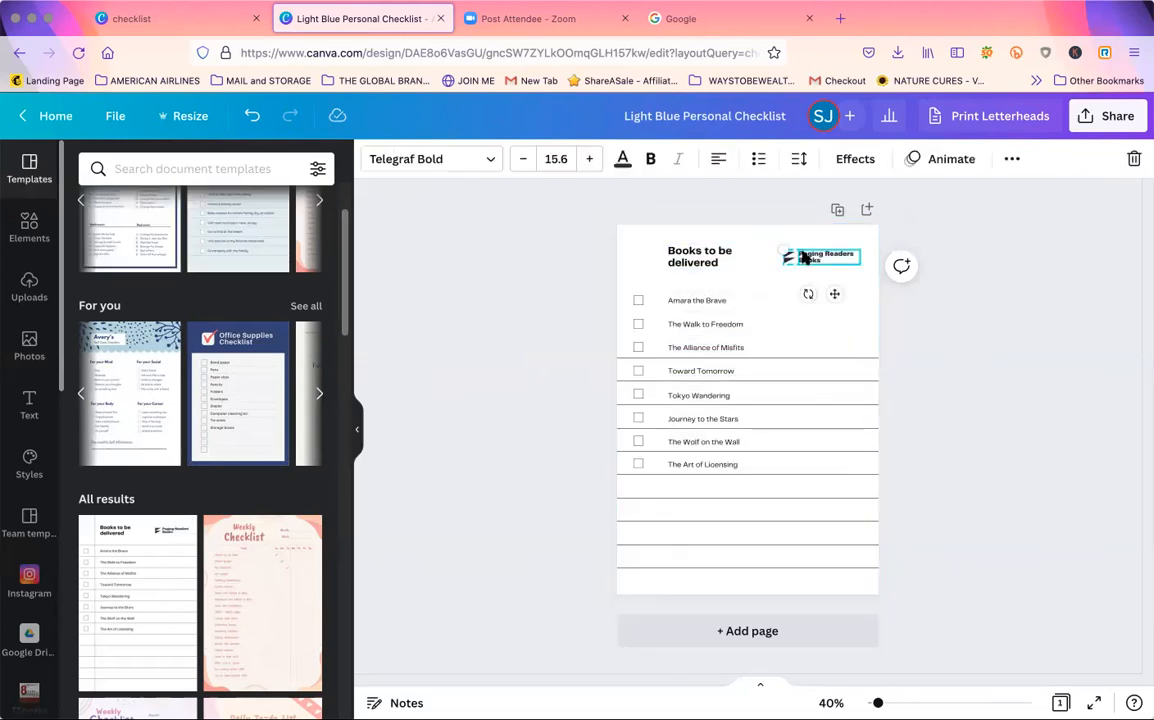
{"action": "left_click", "coordinate": [703, 300]}
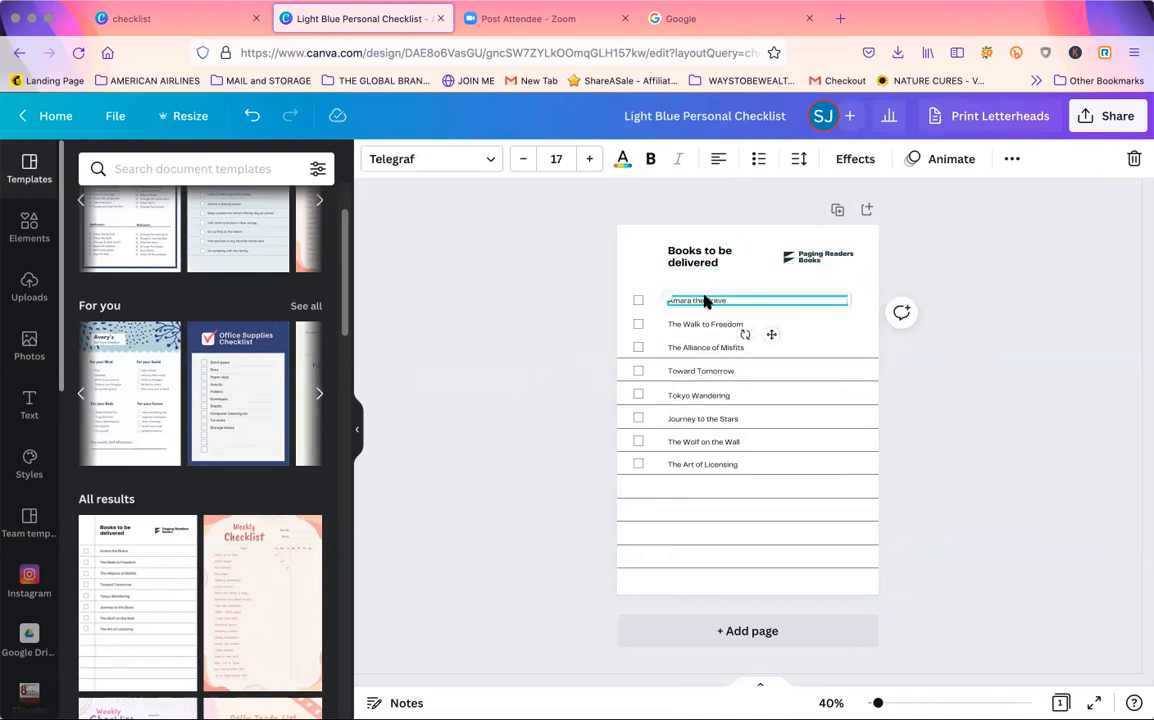
{"action": "double_click", "coordinate": [697, 250]}
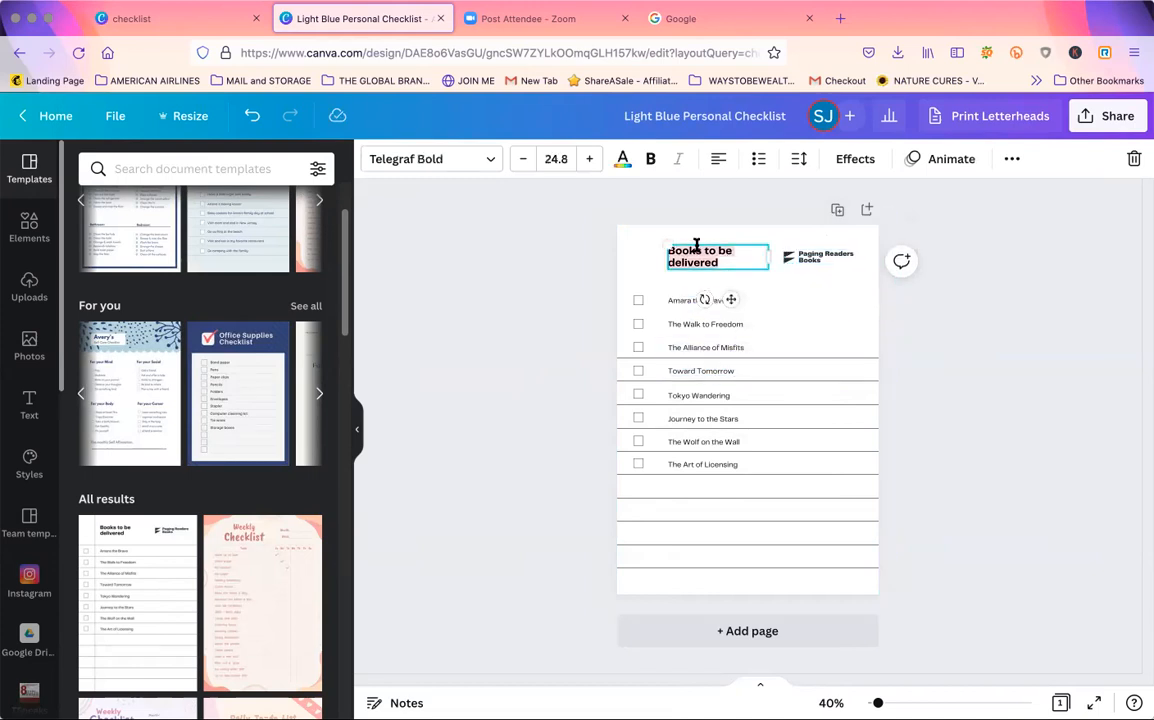
{"action": "type", "text": "Hair Care"}
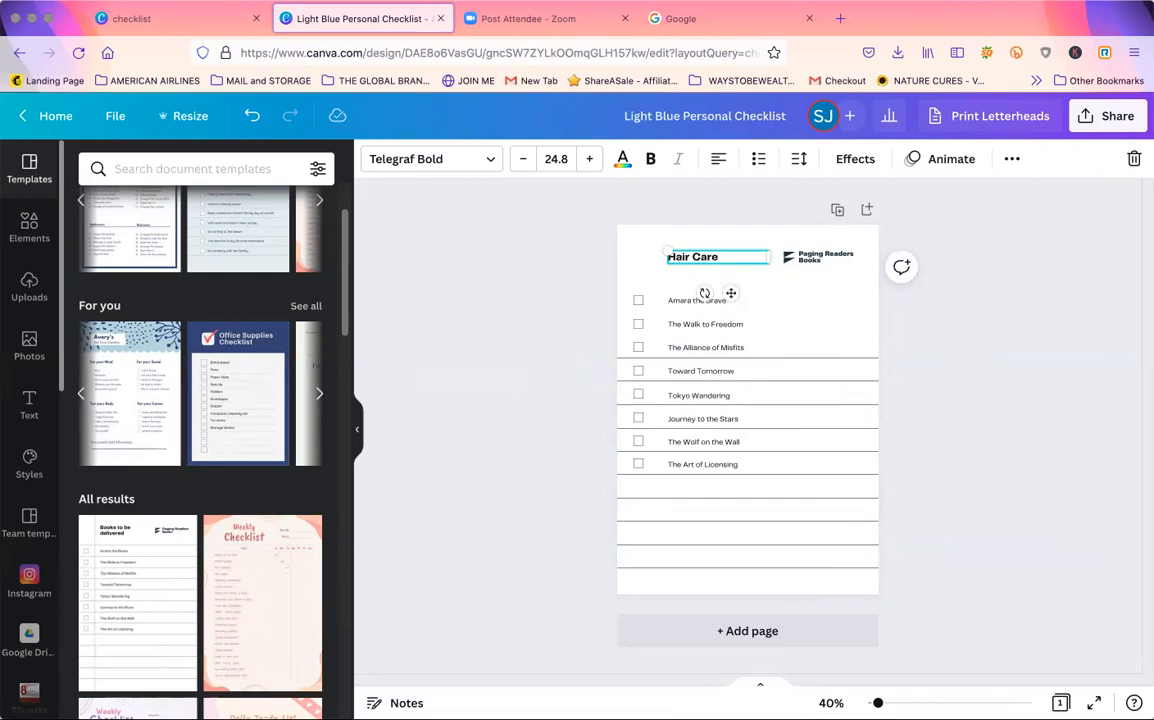
{"action": "type", "text": " Essentials"}
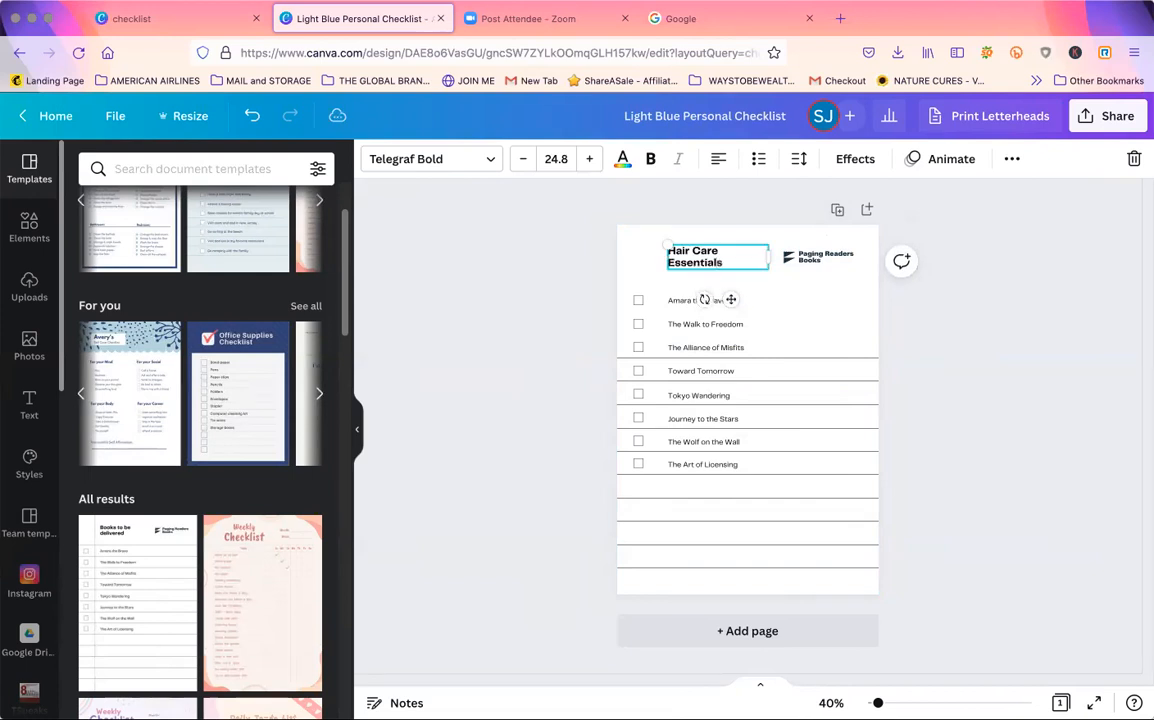
{"action": "left_click", "coordinate": [970, 321]}
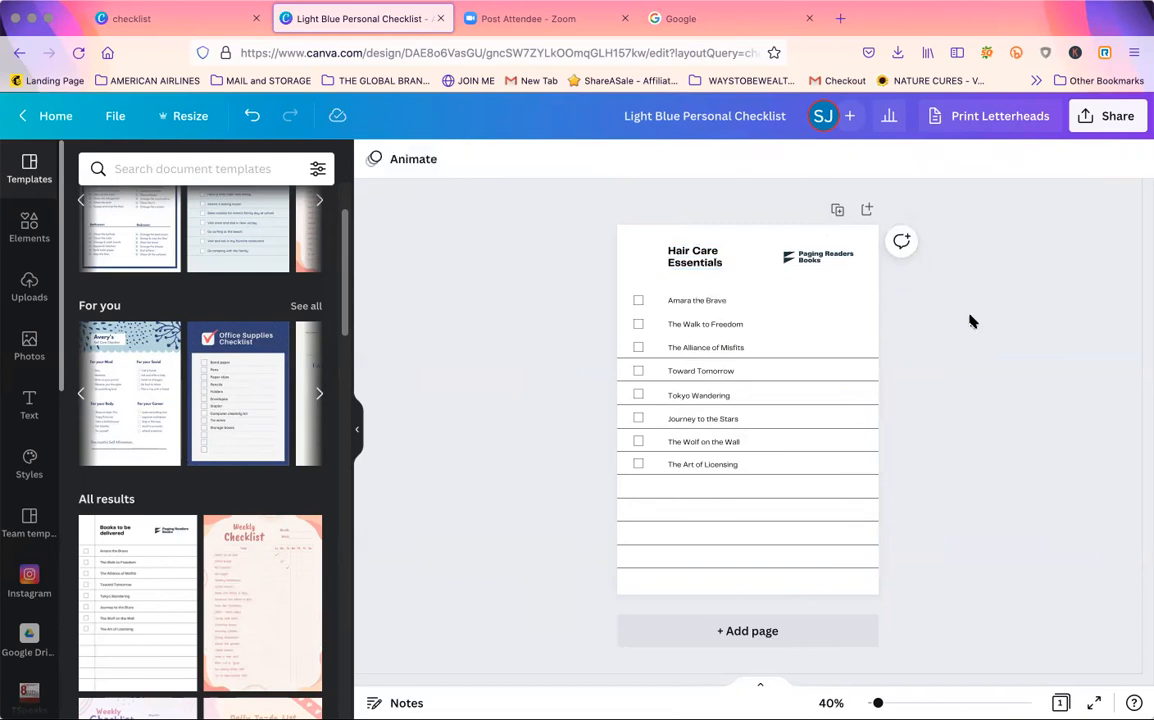
{"action": "left_click", "coordinate": [711, 308]}
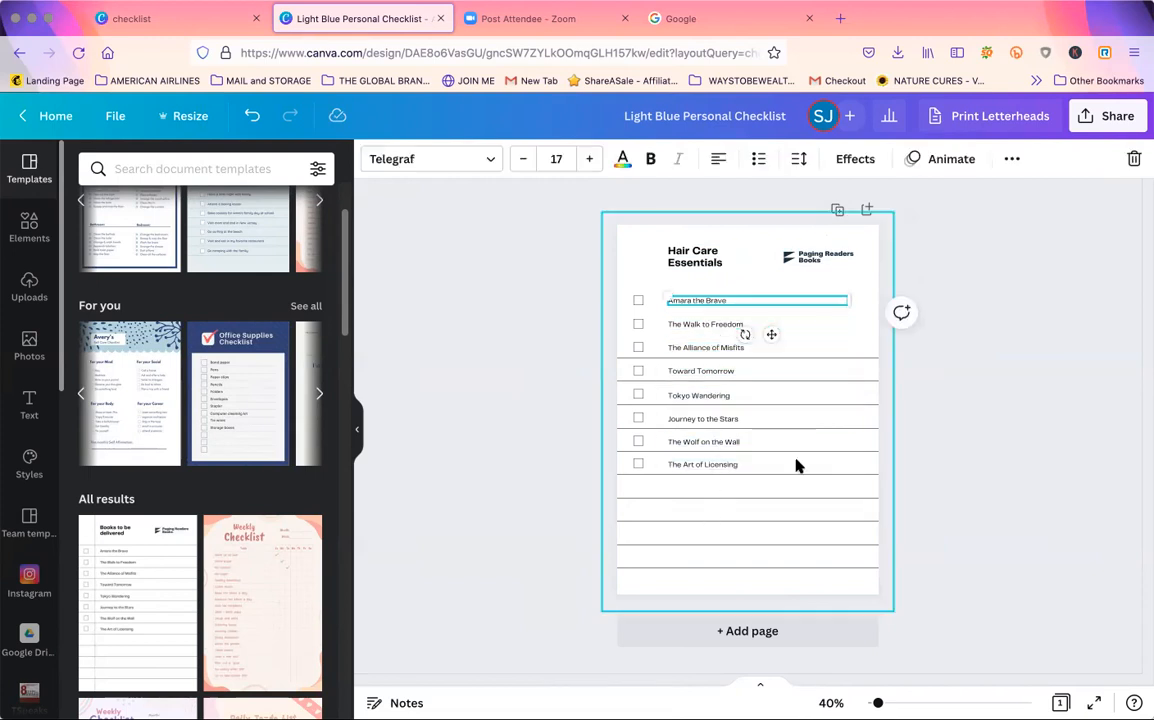
{"action": "left_click", "coordinate": [958, 430]}
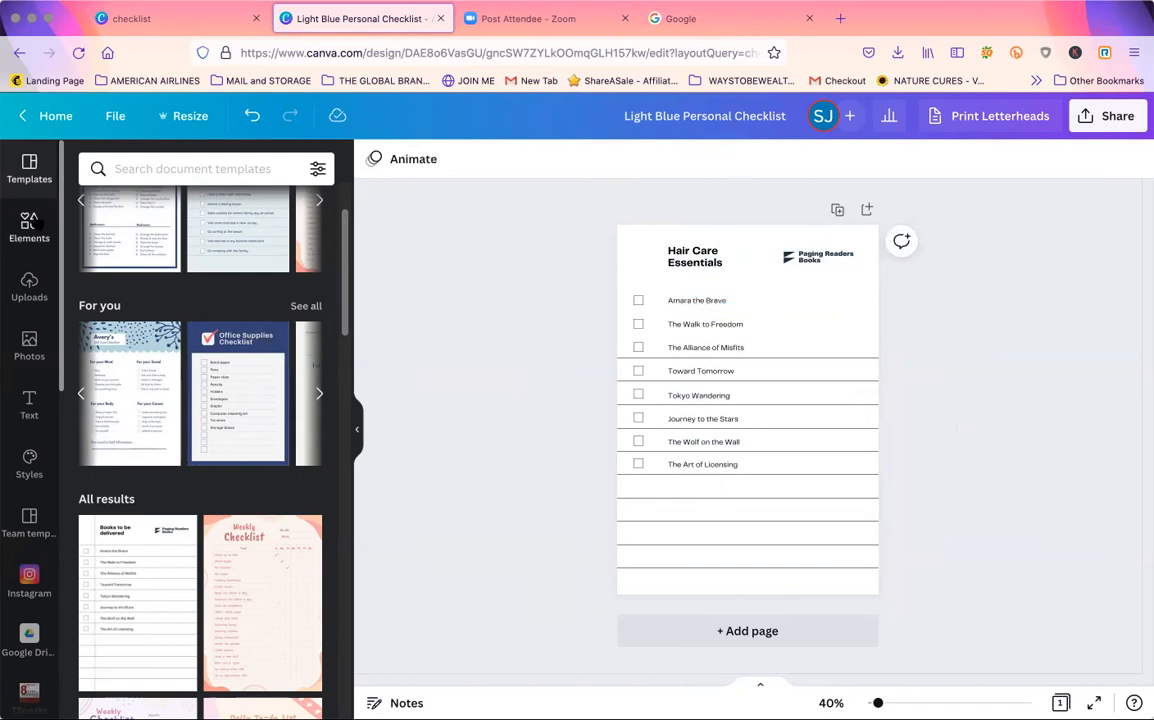
Try the red Love sticker on the checklist, shrinking it and placing it tilted below the Paging Readers Books logo.
{"action": "left_click", "coordinate": [31, 227]}
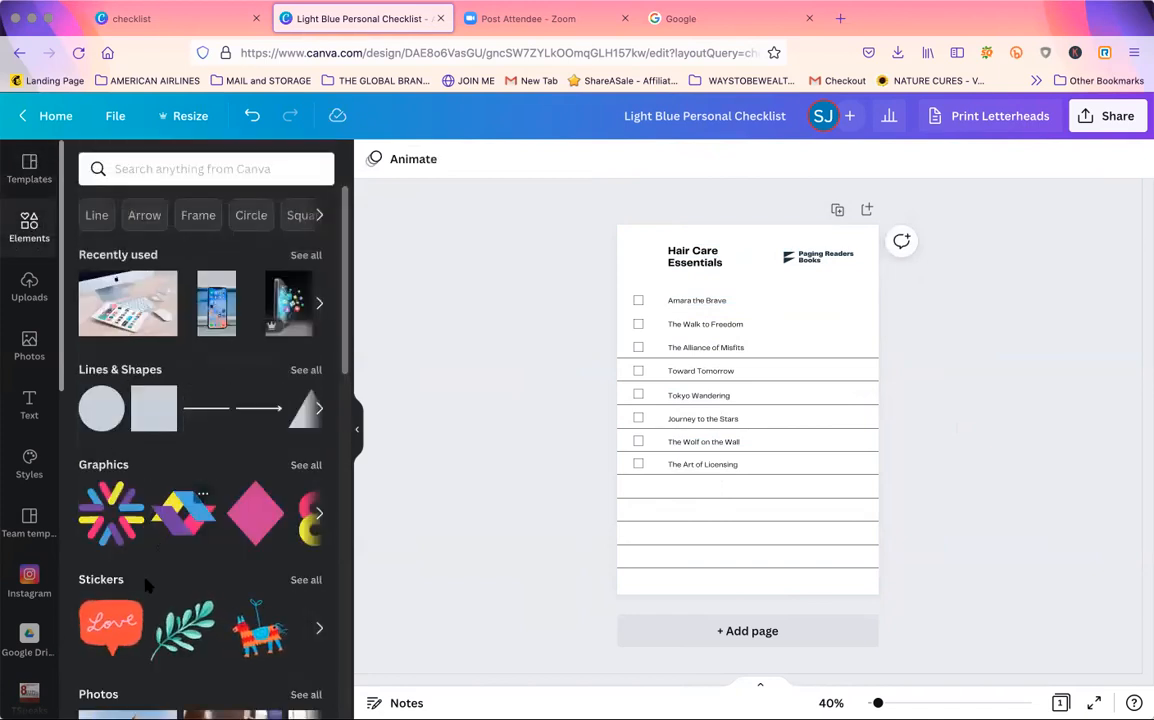
{"action": "left_click", "coordinate": [119, 637]}
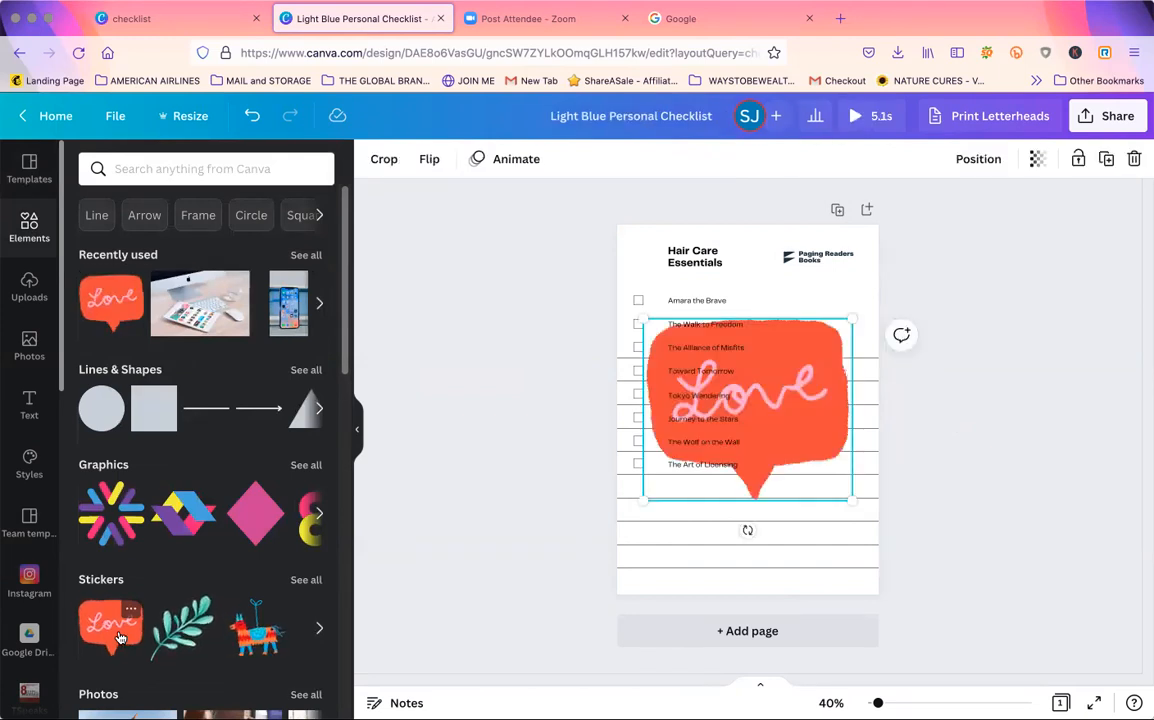
{"action": "left_click_drag", "start_coordinate": [851, 319], "coordinate": [690, 414]}
{"action": "left_click", "coordinate": [680, 467]}
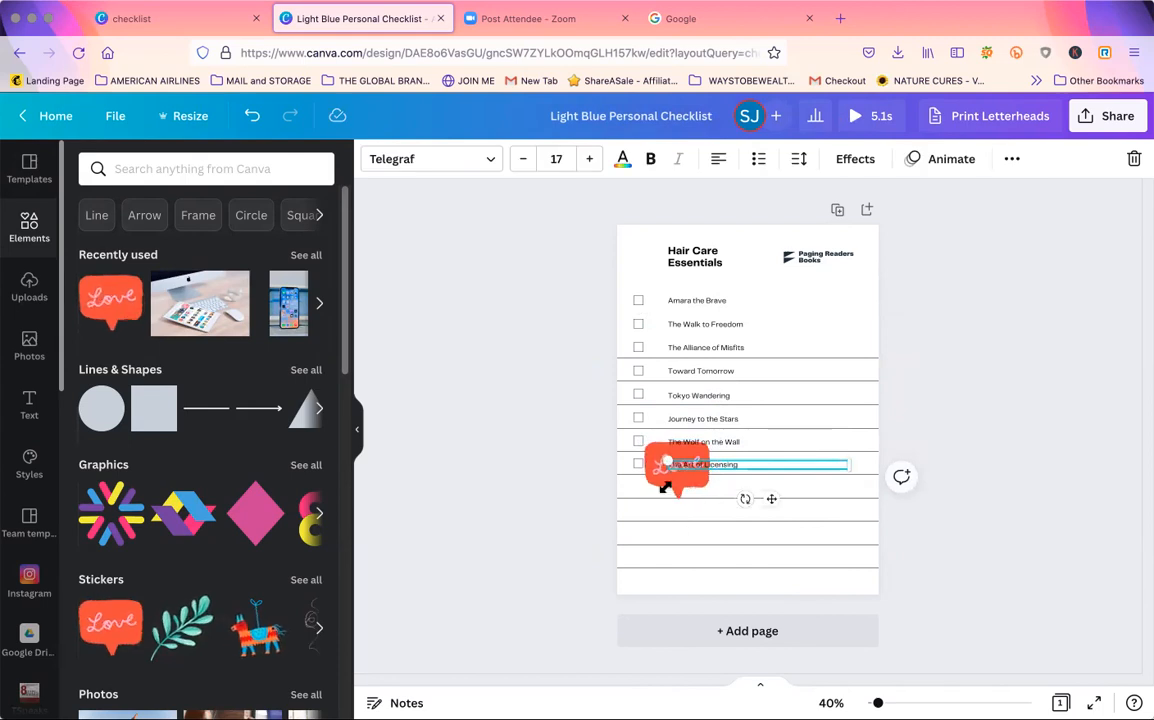
{"action": "left_click", "coordinate": [692, 531]}
{"action": "left_click_drag", "start_coordinate": [681, 482], "coordinate": [805, 357]}
{"action": "left_click", "coordinate": [958, 322]}
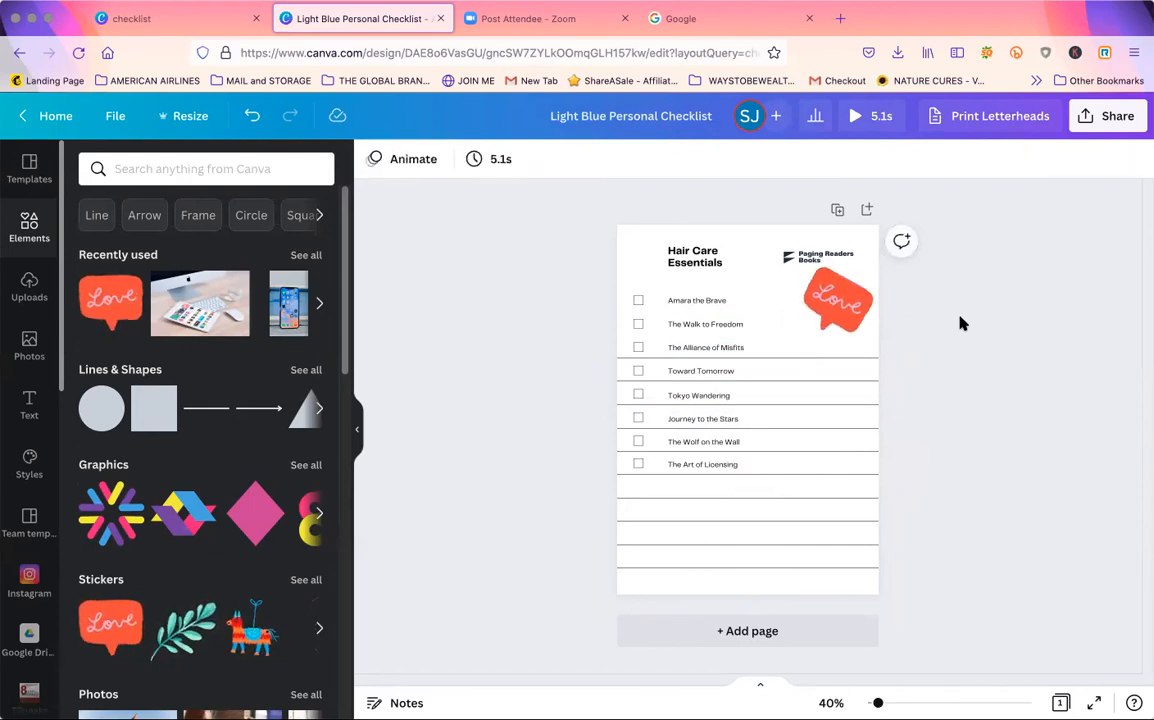
Delete the Love sticker from the page.
{"action": "left_click", "coordinate": [831, 304]}
{"action": "left_click", "coordinate": [838, 324]}
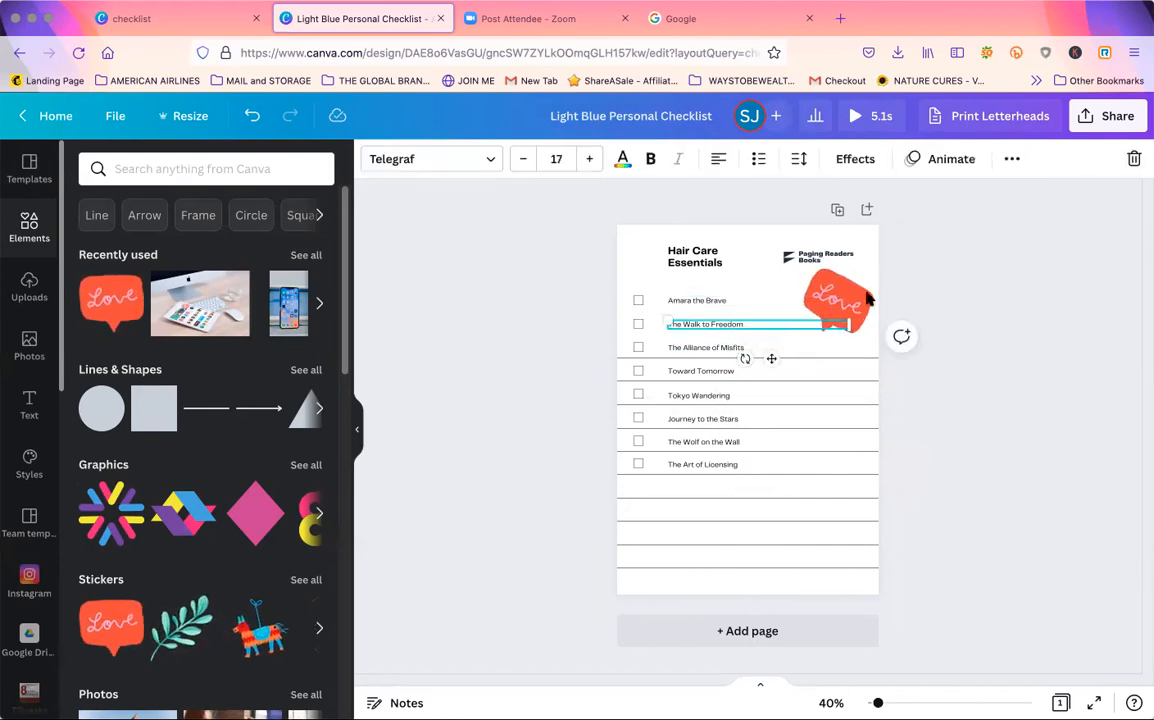
{"action": "left_click", "coordinate": [866, 294]}
{"action": "key", "text": "Delete"}
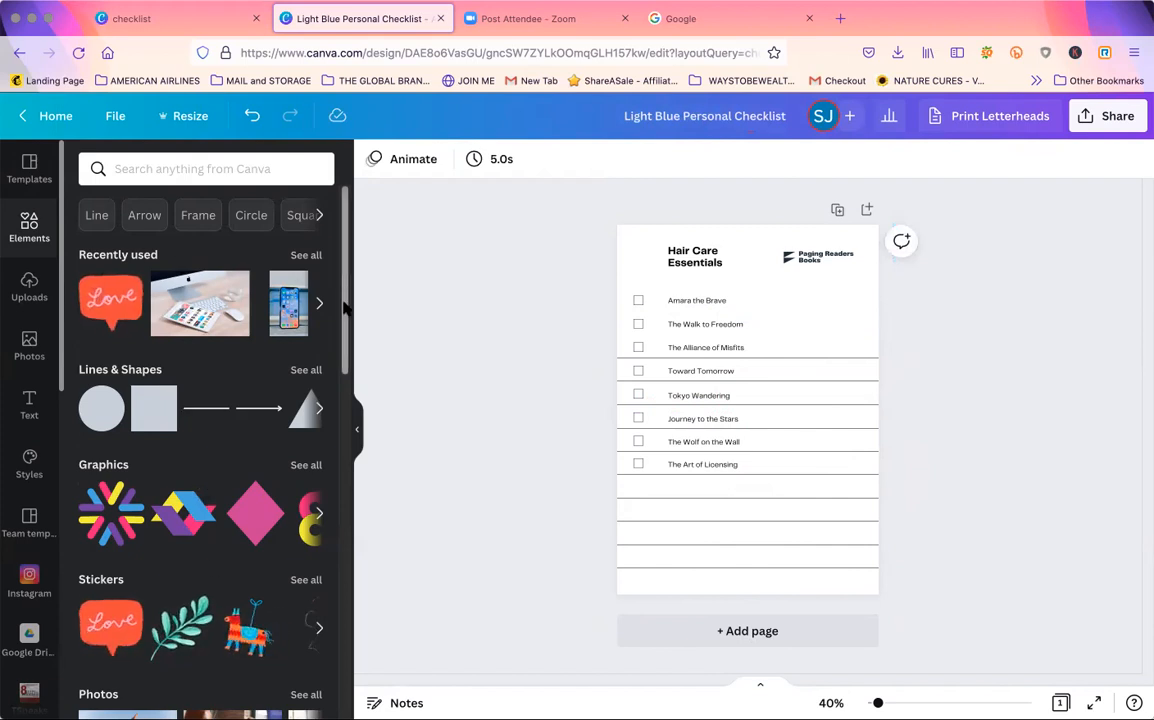
Look through the element categories and bring up the Heart elements.
{"action": "scroll", "coordinate": [343, 425], "scroll_direction": "down", "scroll_amount": 3}
{"action": "scroll", "coordinate": [300, 360], "scroll_direction": "down", "scroll_amount": 8}
{"action": "scroll", "coordinate": [274, 250], "scroll_direction": "up", "scroll_amount": 11}
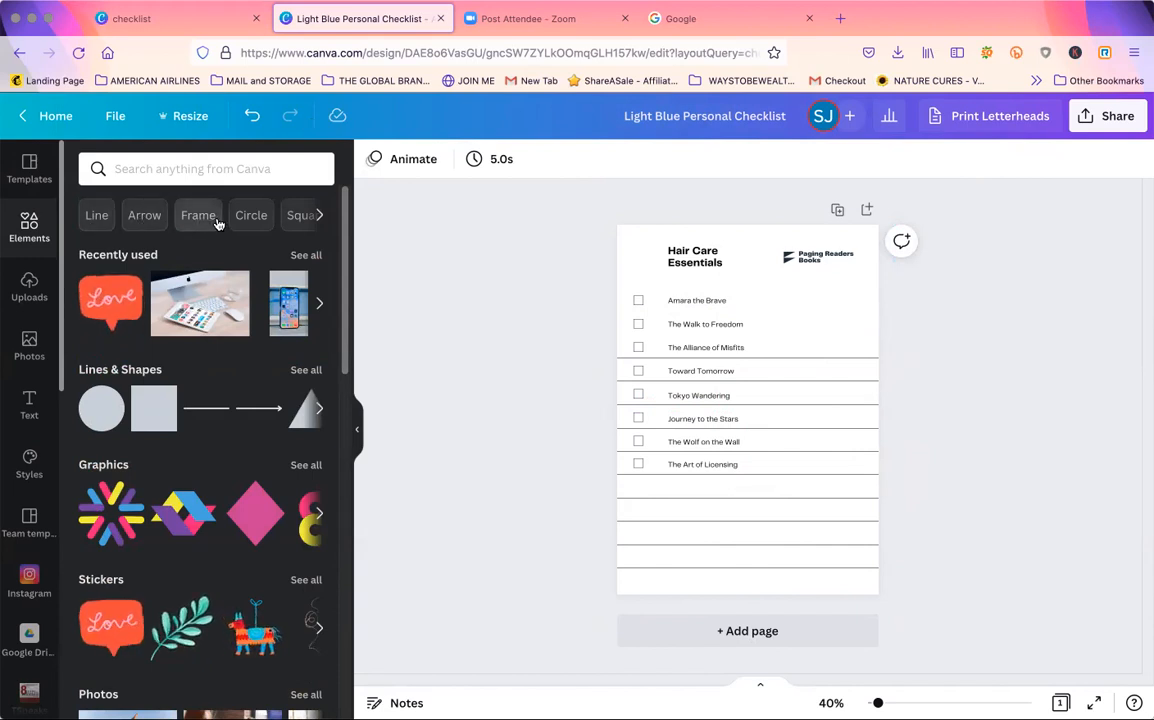
{"action": "left_click", "coordinate": [321, 215]}
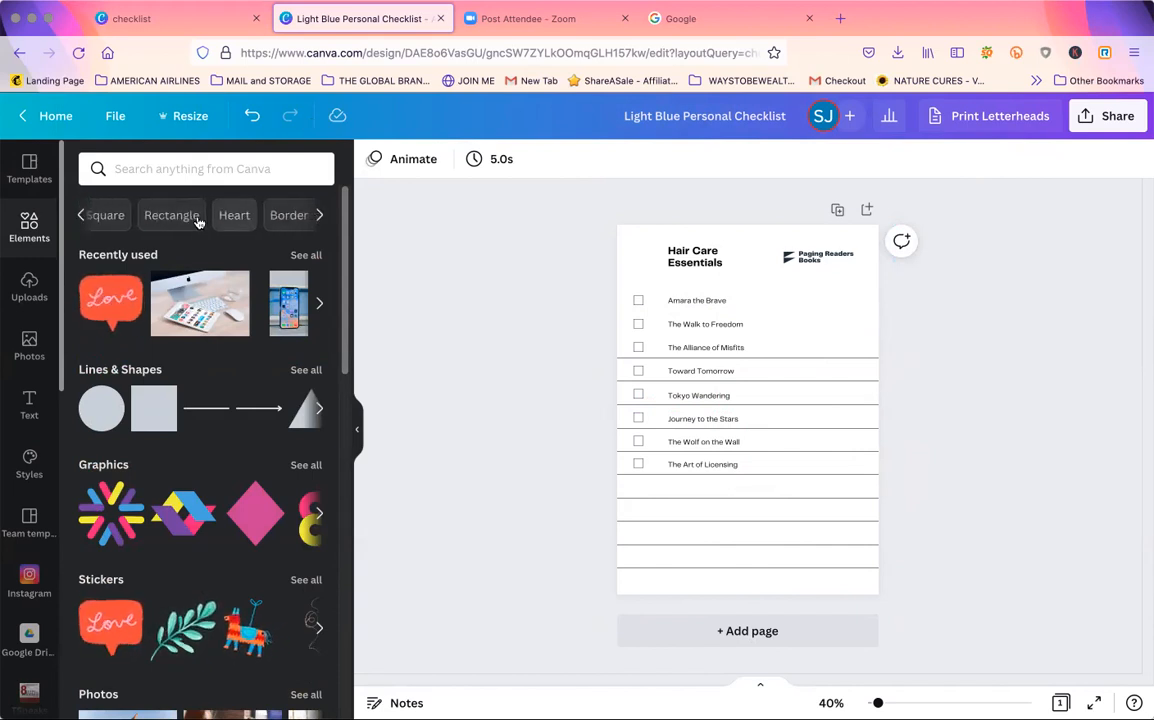
{"action": "left_click", "coordinate": [234, 215]}
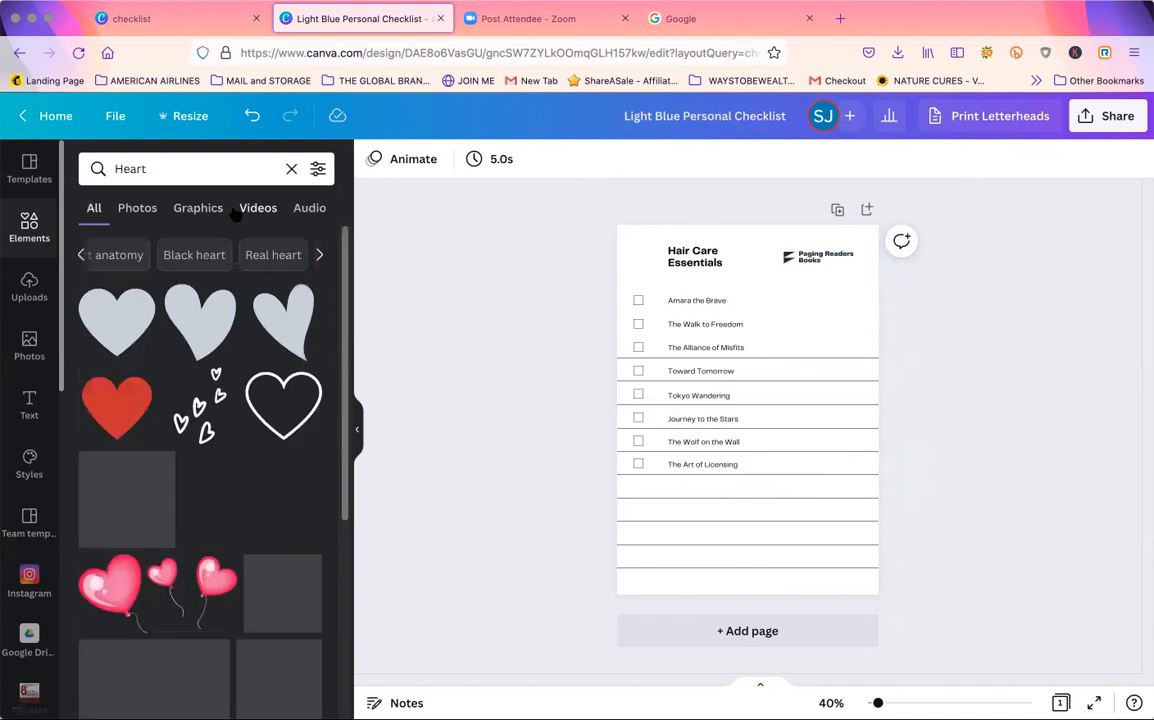
Try the scattered hand-drawn hearts graphic on the page, and undo its insertion and the shift of the "Toward Tomorrow" line.
{"action": "left_click", "coordinate": [200, 405]}
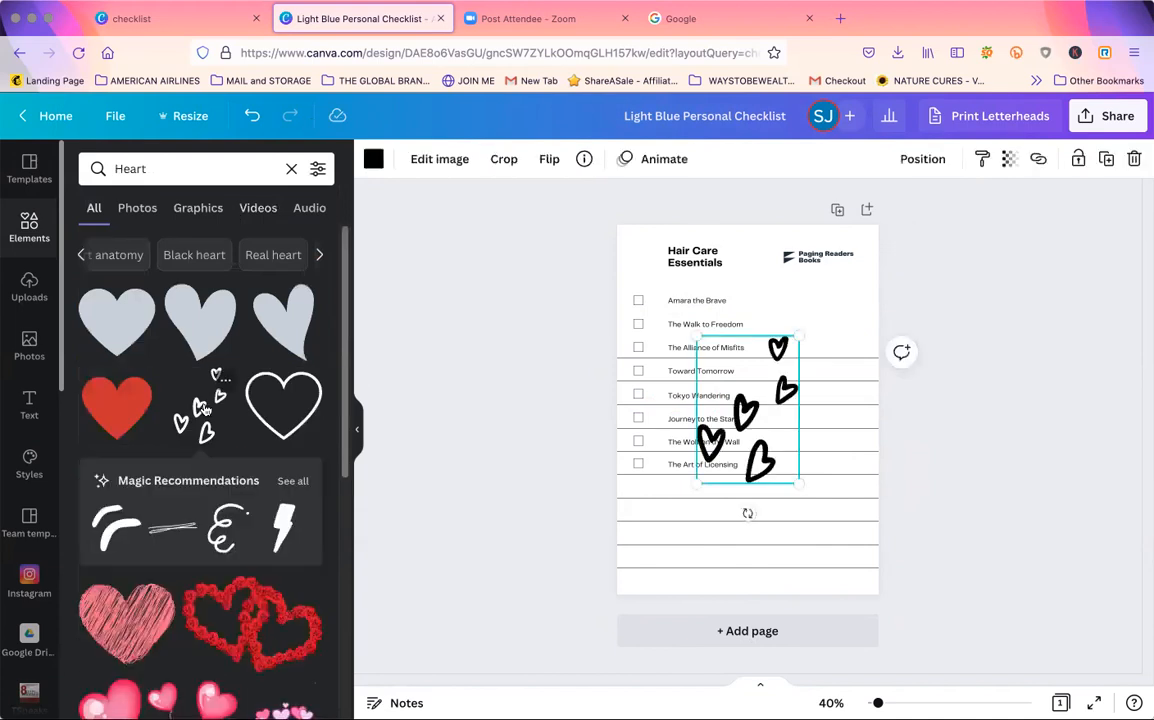
{"action": "left_click_drag", "start_coordinate": [780, 371], "coordinate": [788, 371]}
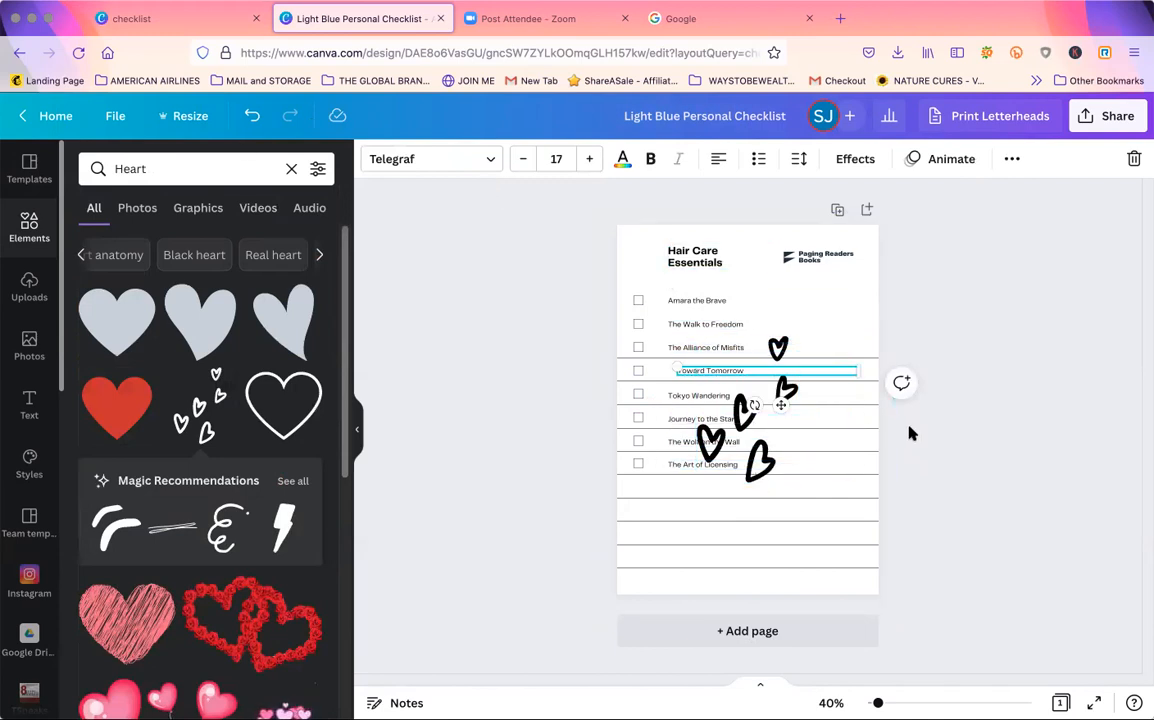
{"action": "left_click", "coordinate": [252, 116]}
{"action": "left_click", "coordinate": [252, 116]}
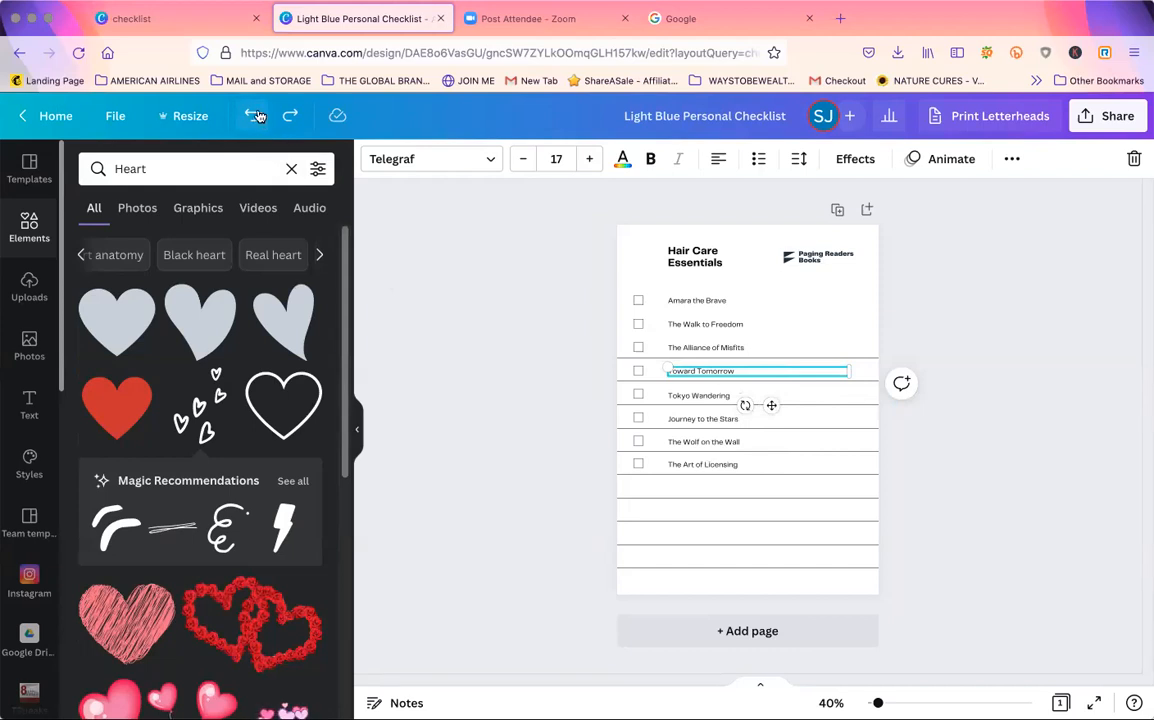
Add the slanted solid heart shape, filled with the pale pink of the Brights palette and enlarged to cover most of the page.
{"action": "left_click", "coordinate": [280, 320]}
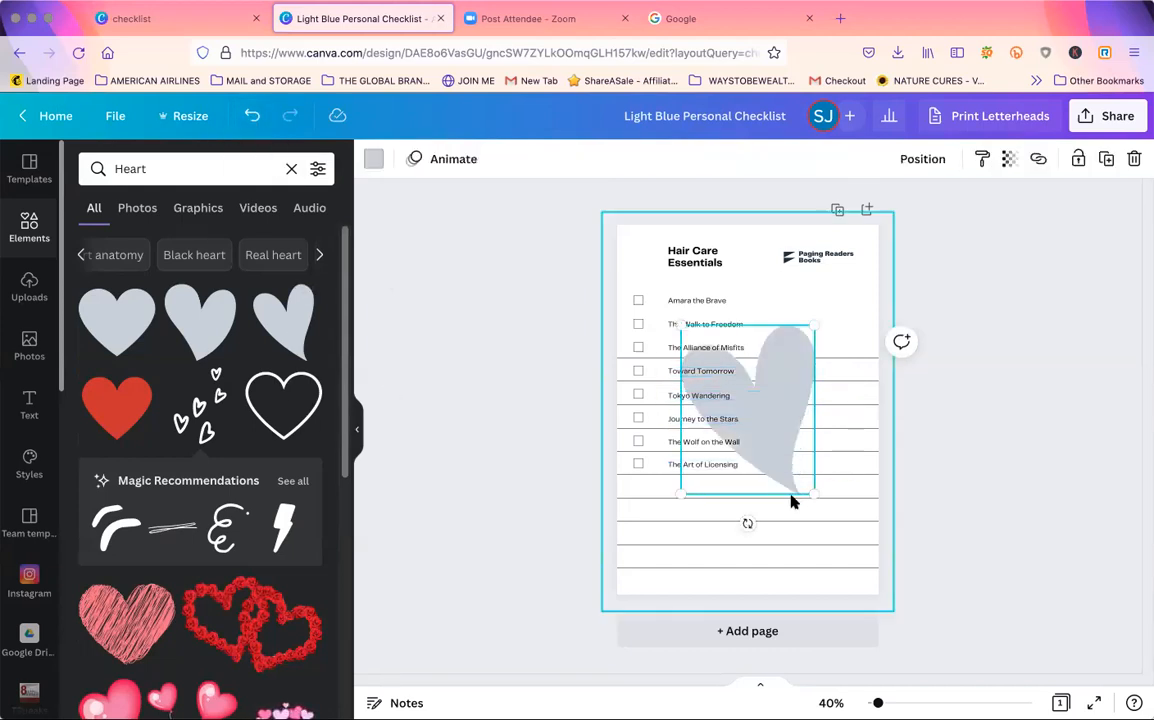
{"action": "left_click_drag", "start_coordinate": [791, 484], "coordinate": [860, 578]}
{"action": "left_click", "coordinate": [374, 160]}
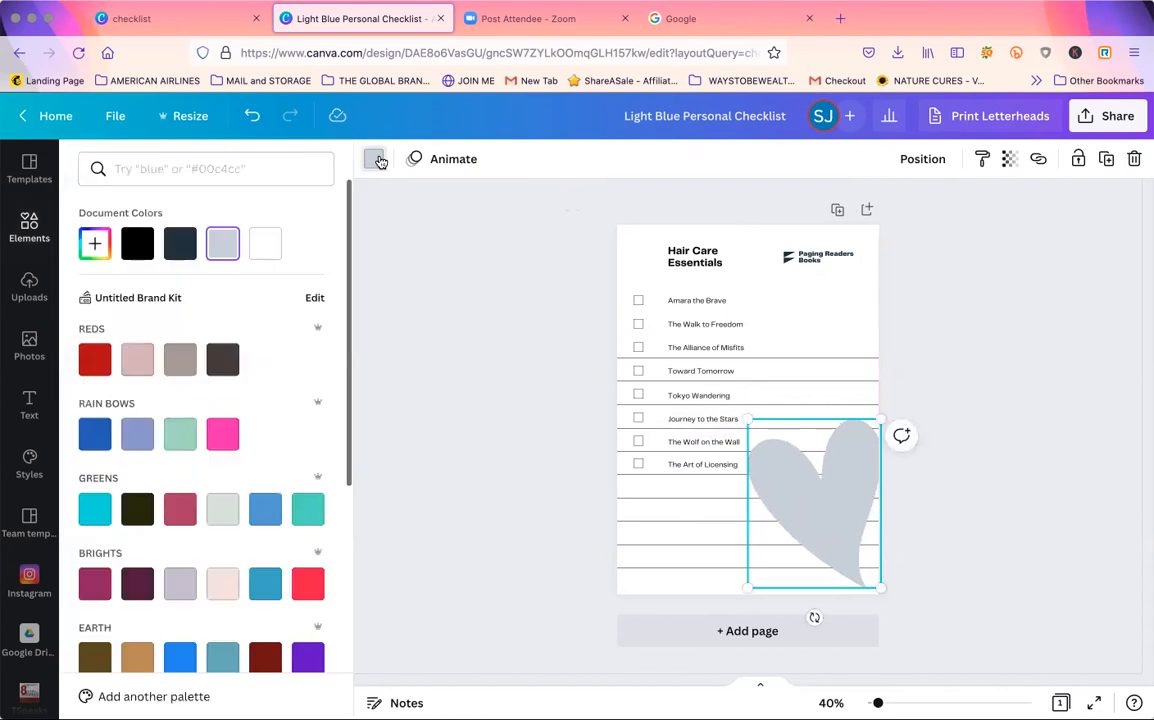
{"action": "left_click", "coordinate": [223, 585]}
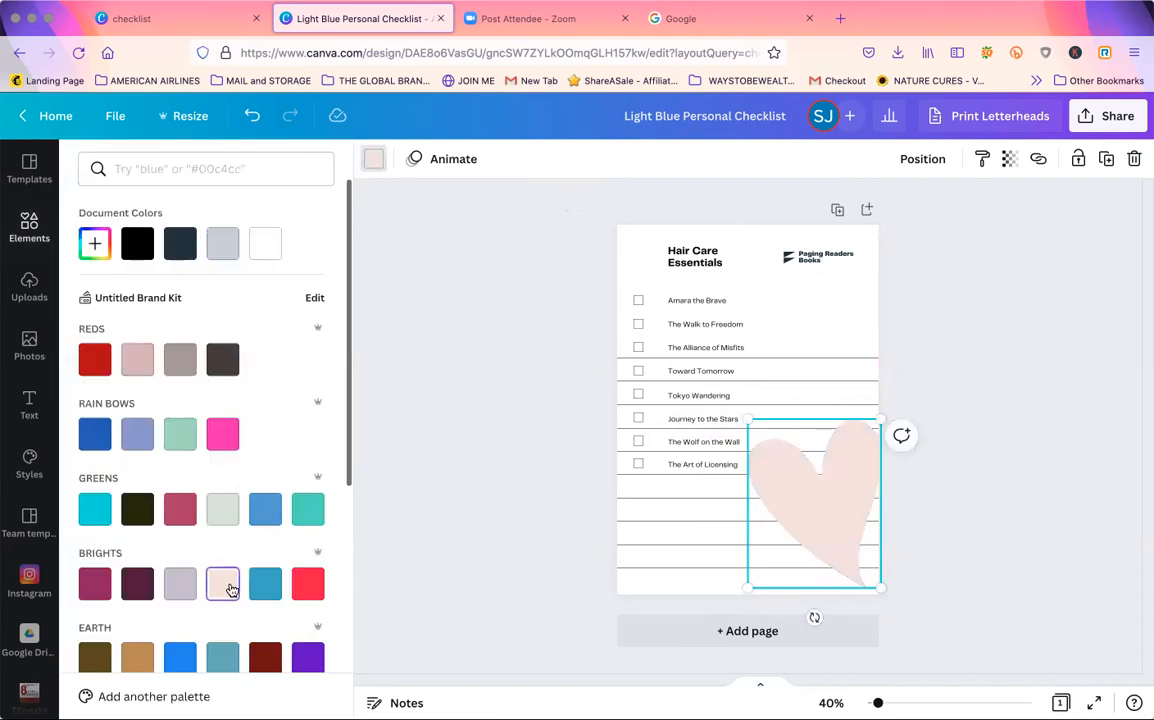
{"action": "left_click_drag", "start_coordinate": [750, 424], "coordinate": [585, 212]}
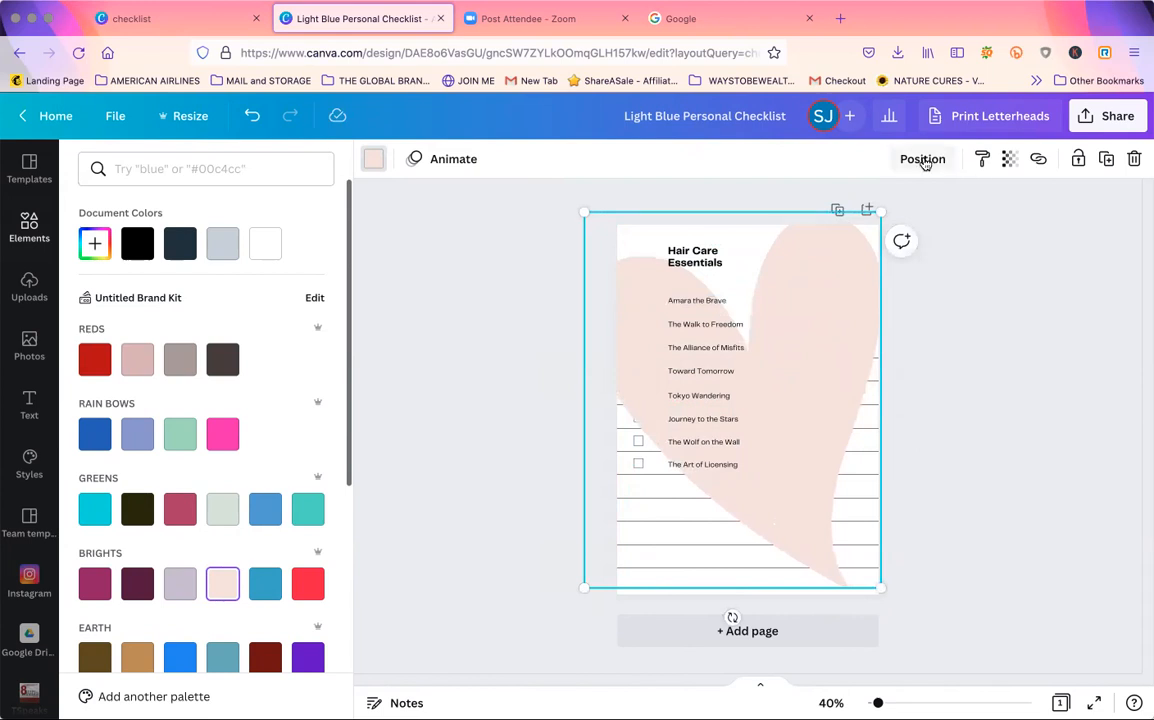
Send the pale pink heart to the back, behind the checklist text, checkboxes and lines.
{"action": "left_click", "coordinate": [922, 160]}
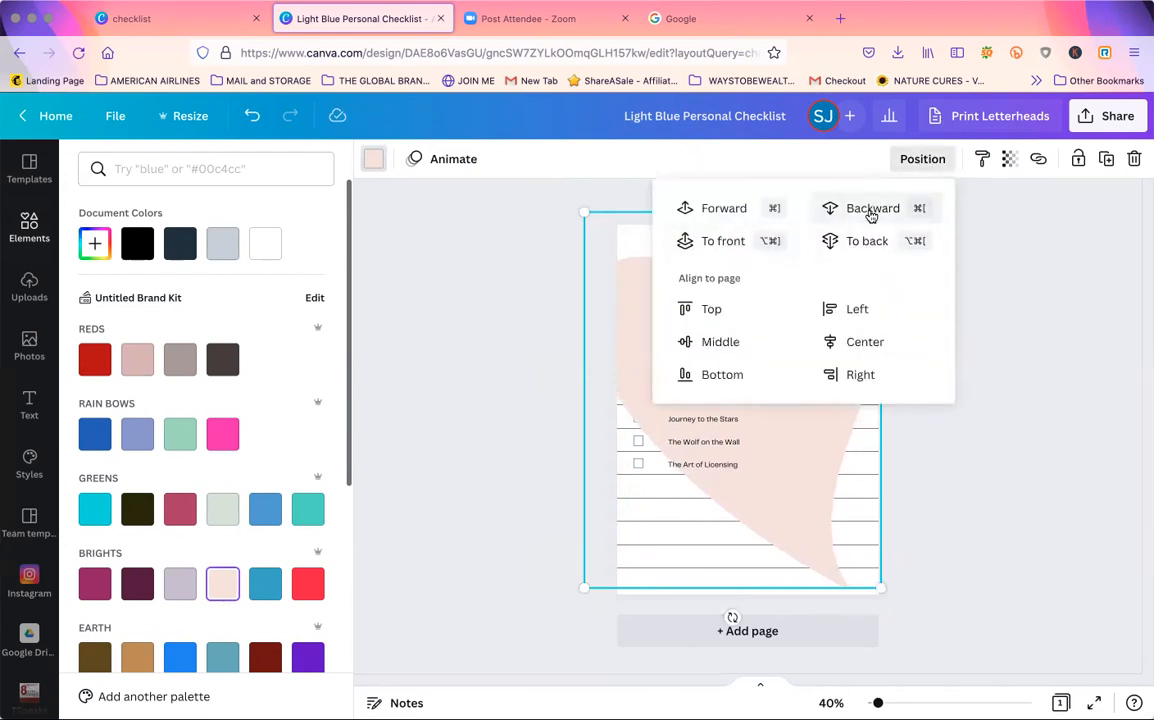
{"action": "left_click", "coordinate": [870, 241]}
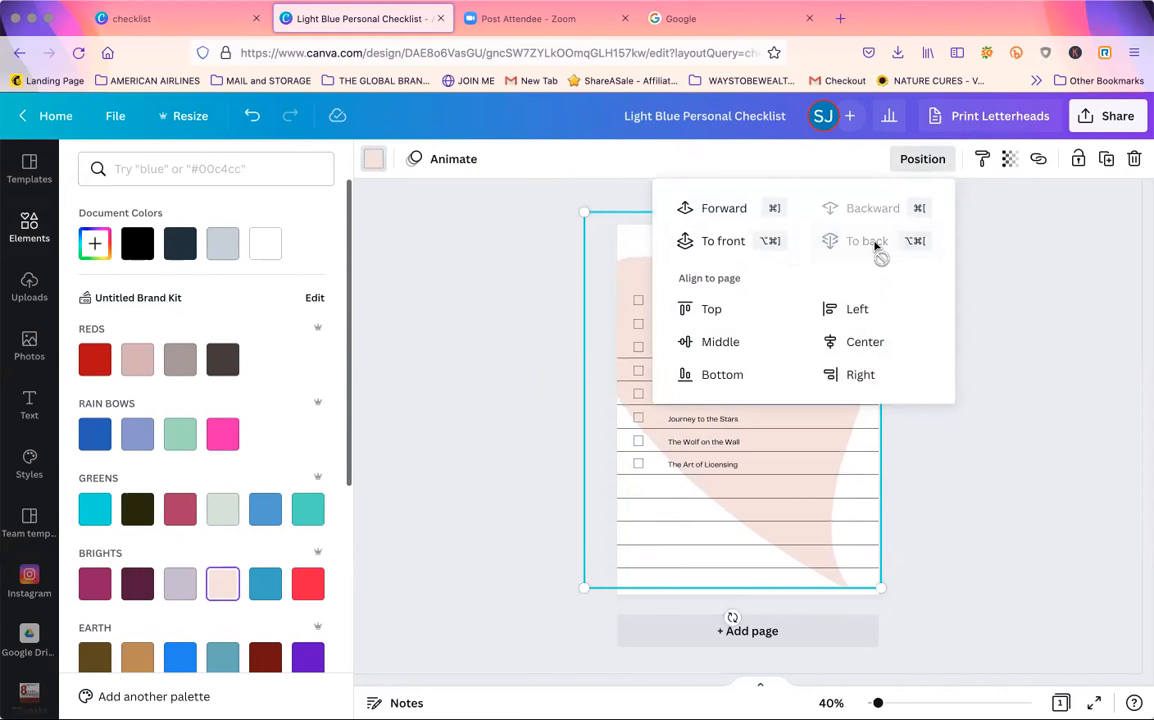
{"action": "left_click", "coordinate": [1013, 413]}
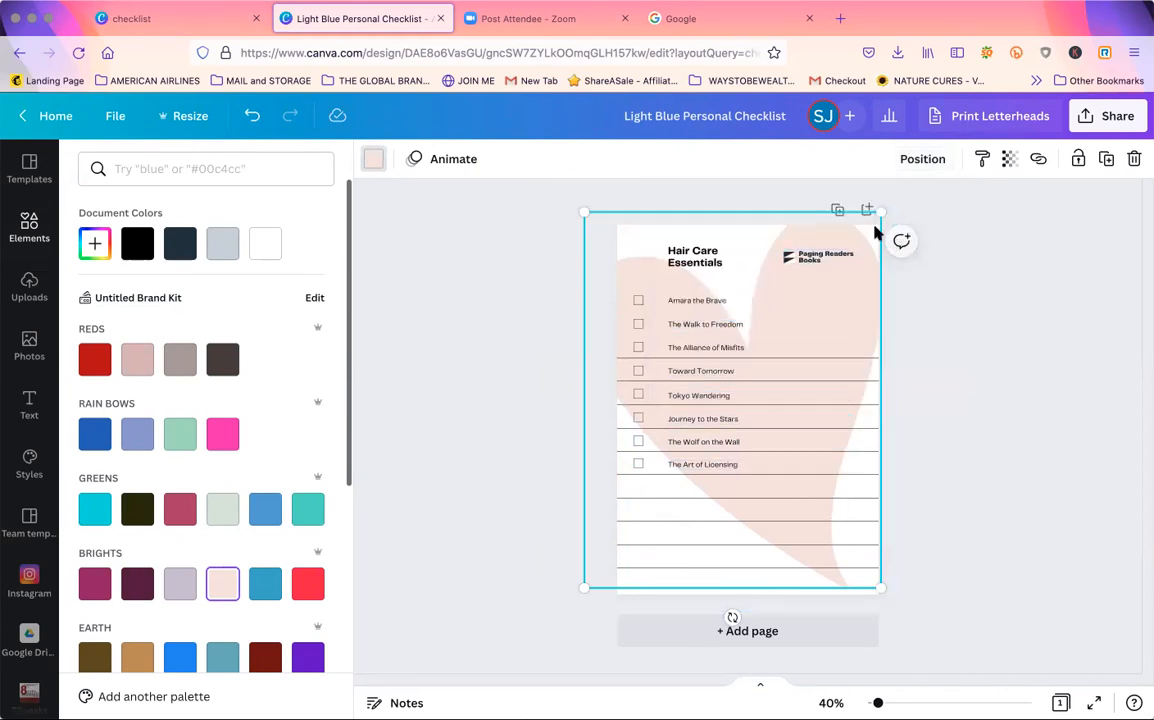
Shrink the pale pink heart to a small accent in the page's lower-left corner.
{"action": "left_click_drag", "start_coordinate": [883, 210], "coordinate": [770, 456]}
{"action": "left_click", "coordinate": [977, 384]}
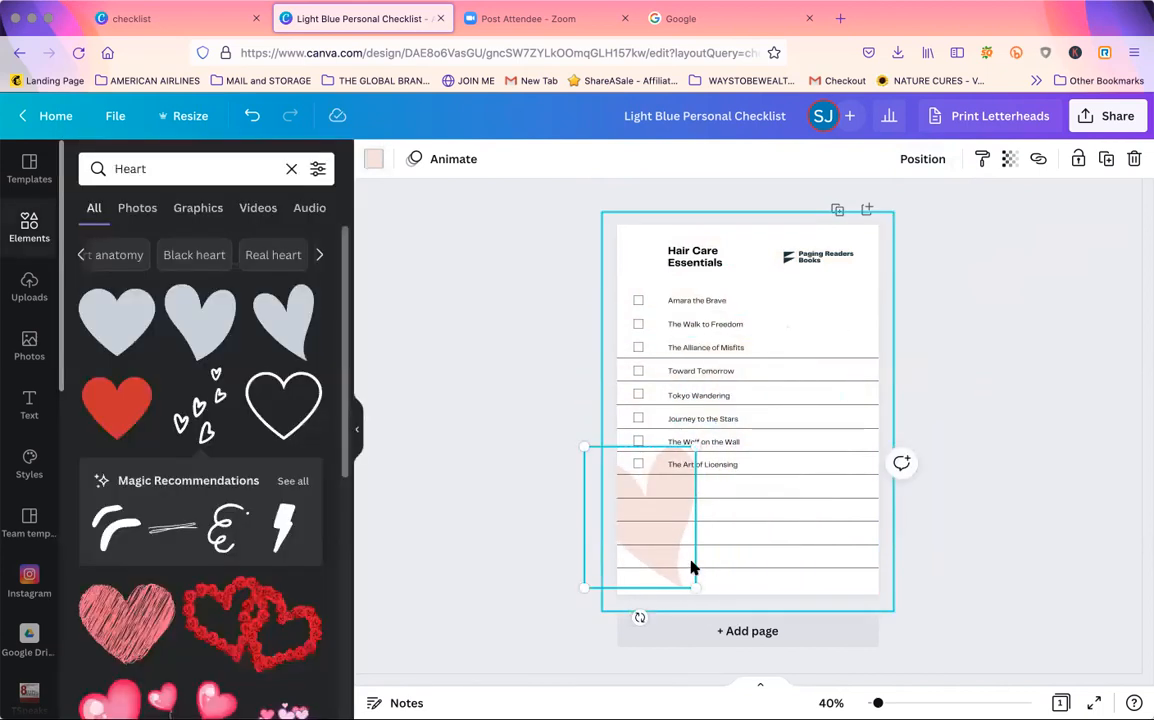
{"action": "left_click", "coordinate": [534, 590]}
{"action": "left_click", "coordinate": [635, 555]}
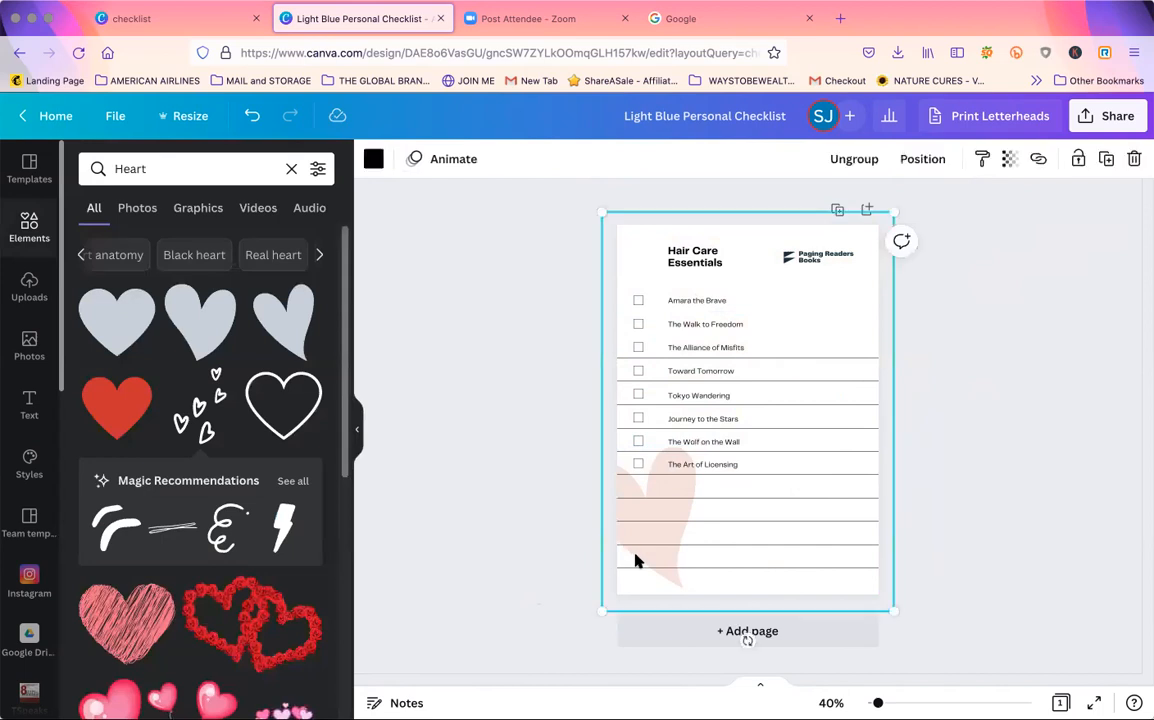
Undo the heart's resizing, layering and earlier changes until the heart is gone from the page.
{"action": "left_click", "coordinate": [253, 115]}
{"action": "left_click", "coordinate": [253, 115]}
{"action": "left_click", "coordinate": [253, 115]}
{"action": "left_click", "coordinate": [253, 115]}
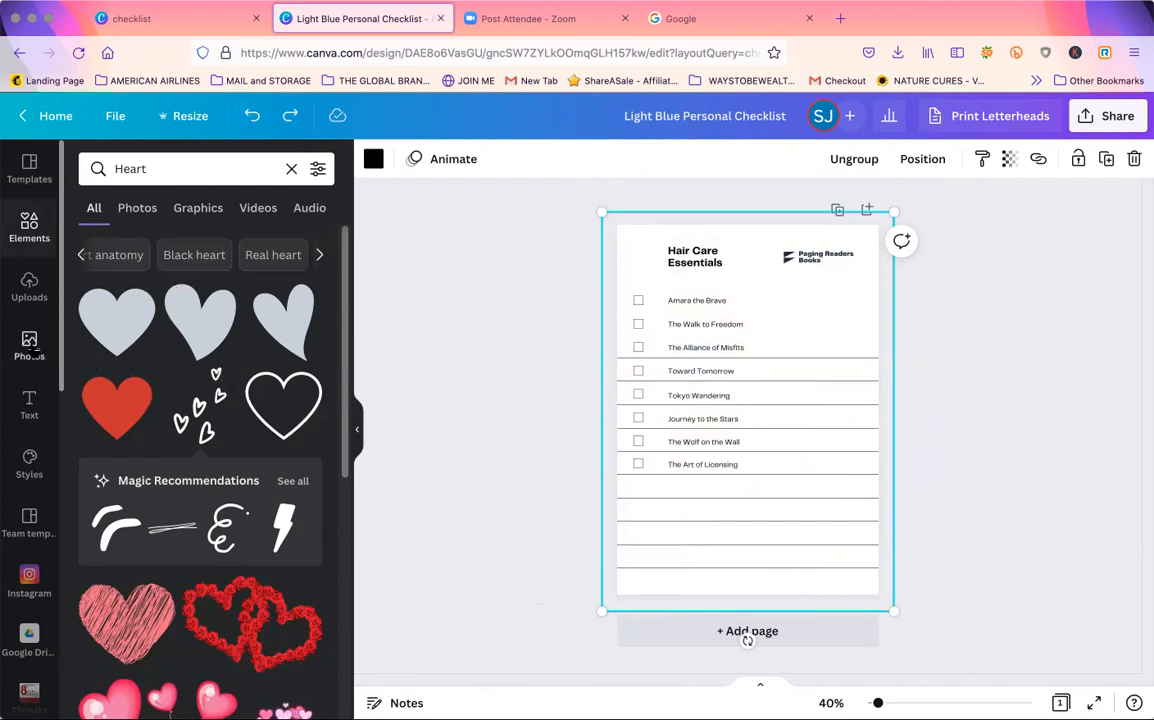
Add the recently used photo of a smartphone with floating app icons and enlarge it to cover the whole page.
{"action": "left_click", "coordinate": [30, 345]}
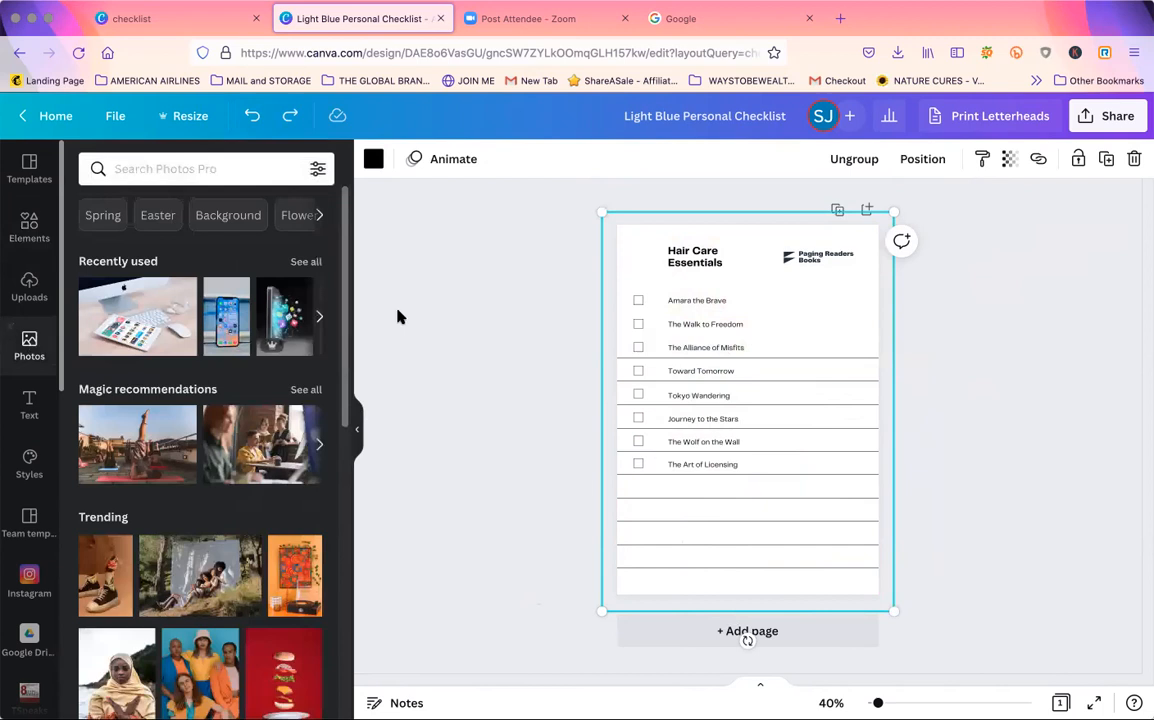
{"action": "scroll", "coordinate": [320, 300], "scroll_direction": "down", "scroll_amount": 5}
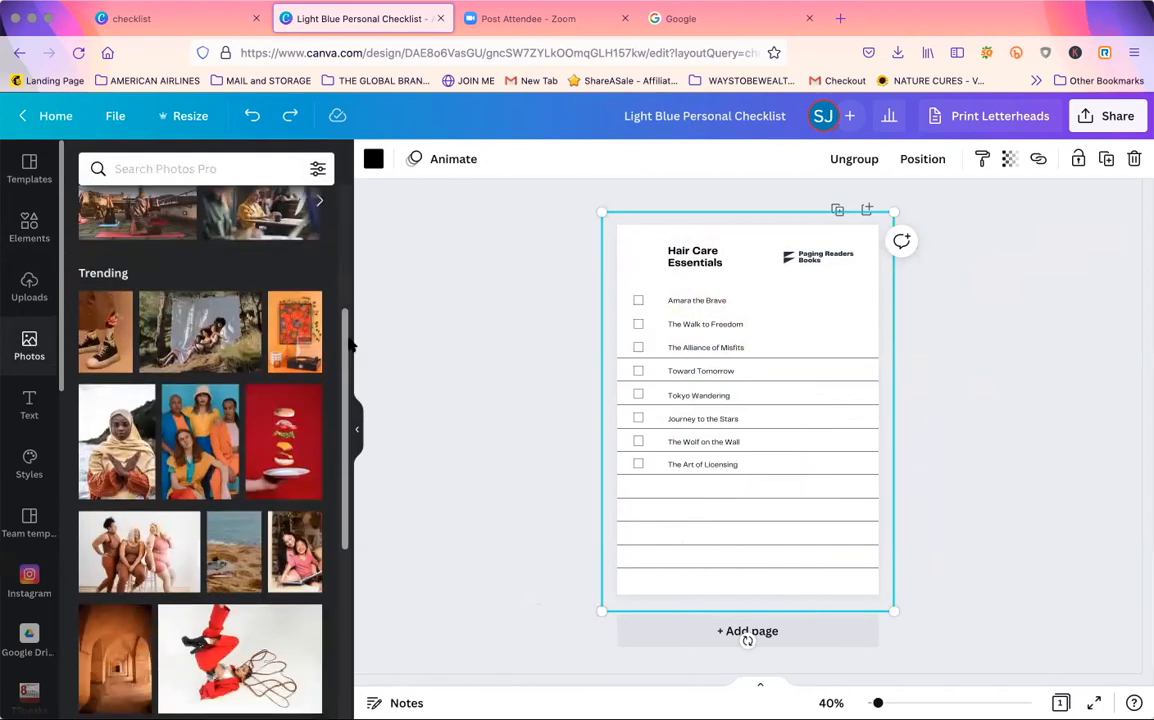
{"action": "scroll", "coordinate": [310, 290], "scroll_direction": "up", "scroll_amount": 5}
{"action": "scroll", "coordinate": [308, 279], "scroll_direction": "down", "scroll_amount": 1}
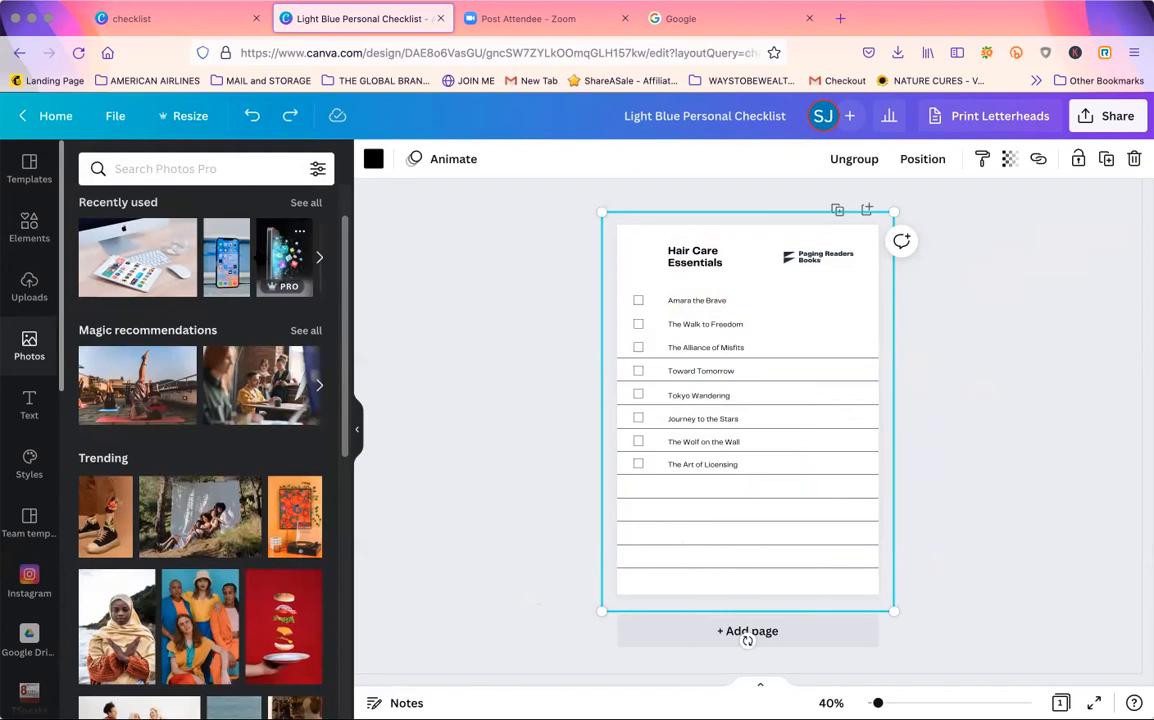
{"action": "left_click", "coordinate": [285, 257]}
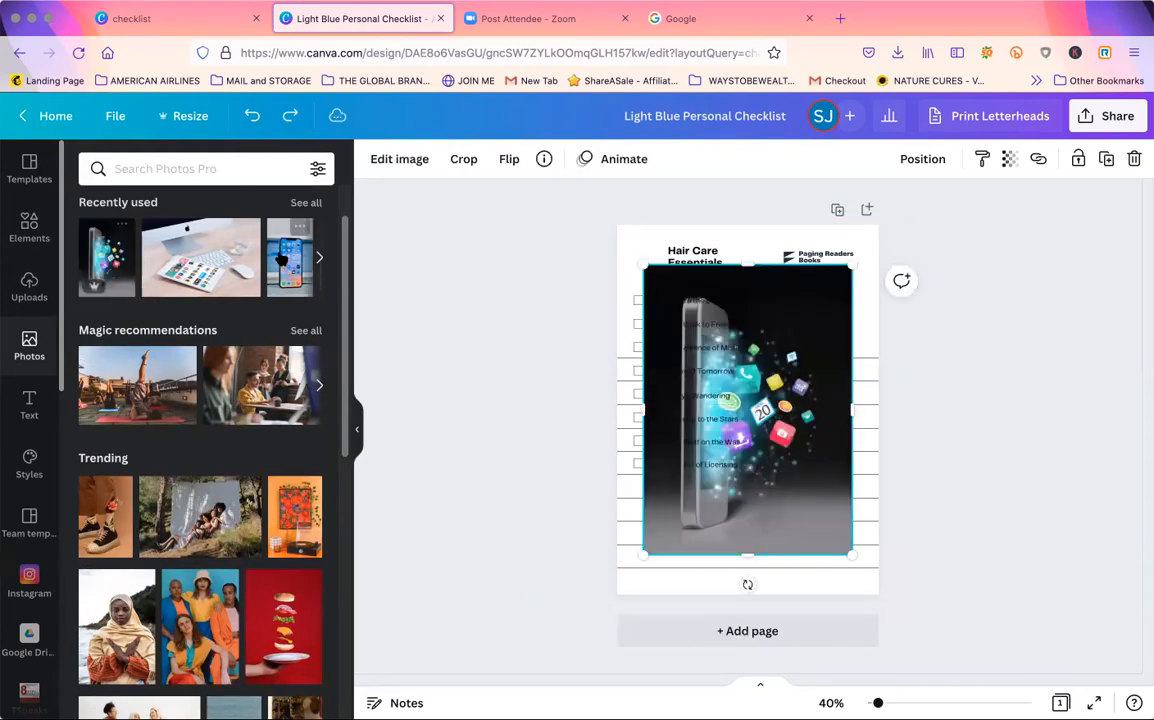
{"action": "left_click_drag", "start_coordinate": [907, 221], "coordinate": [907, 221]}
{"action": "left_click_drag", "start_coordinate": [645, 551], "coordinate": [630, 592]}
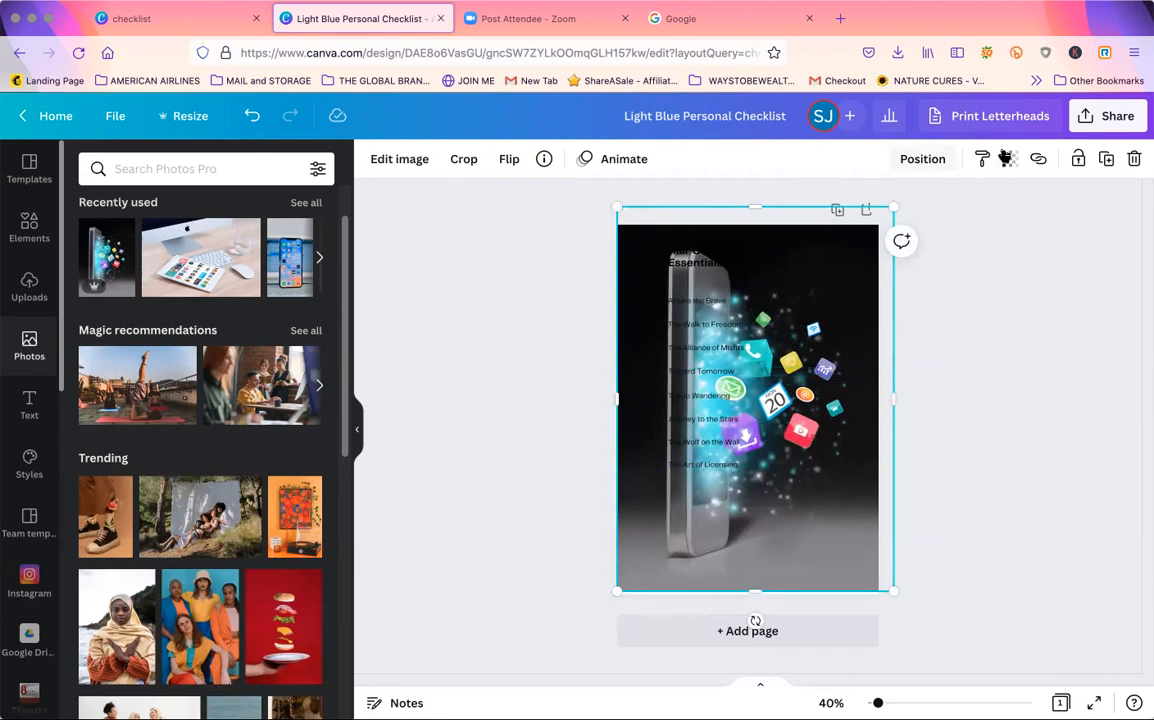
Set the smartphone photo's transparency to 27.
{"action": "left_click", "coordinate": [1009, 158]}
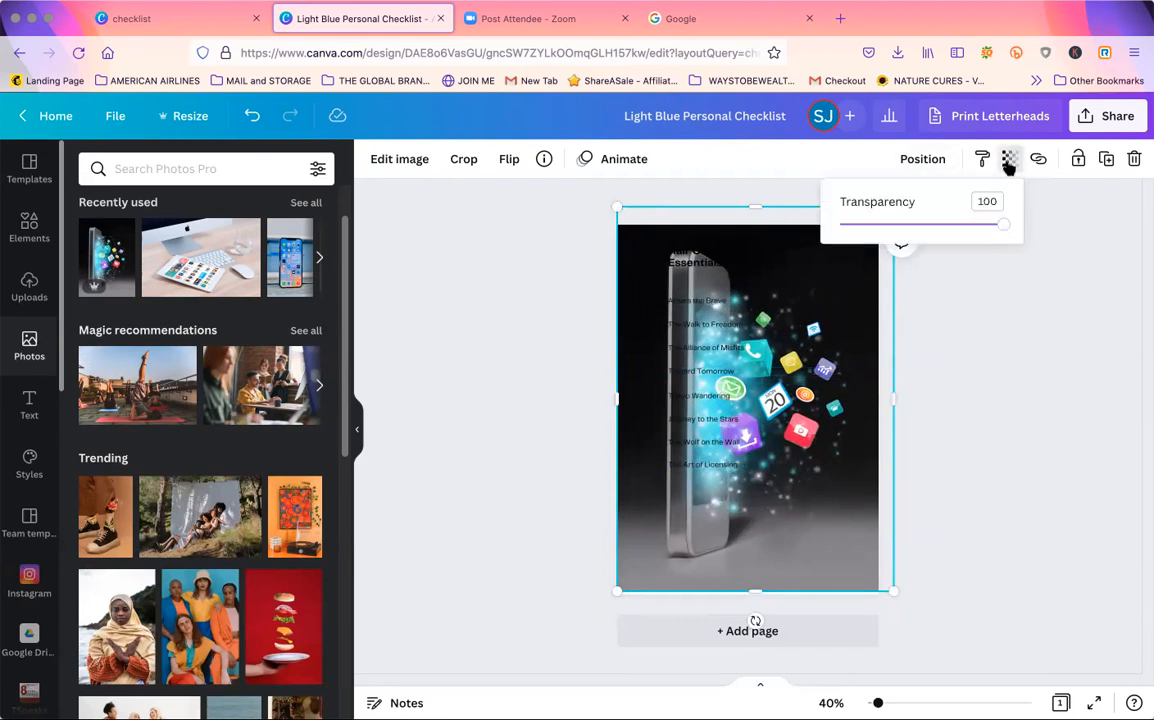
{"action": "left_click_drag", "start_coordinate": [1009, 232], "coordinate": [884, 238]}
{"action": "left_click", "coordinate": [994, 338]}
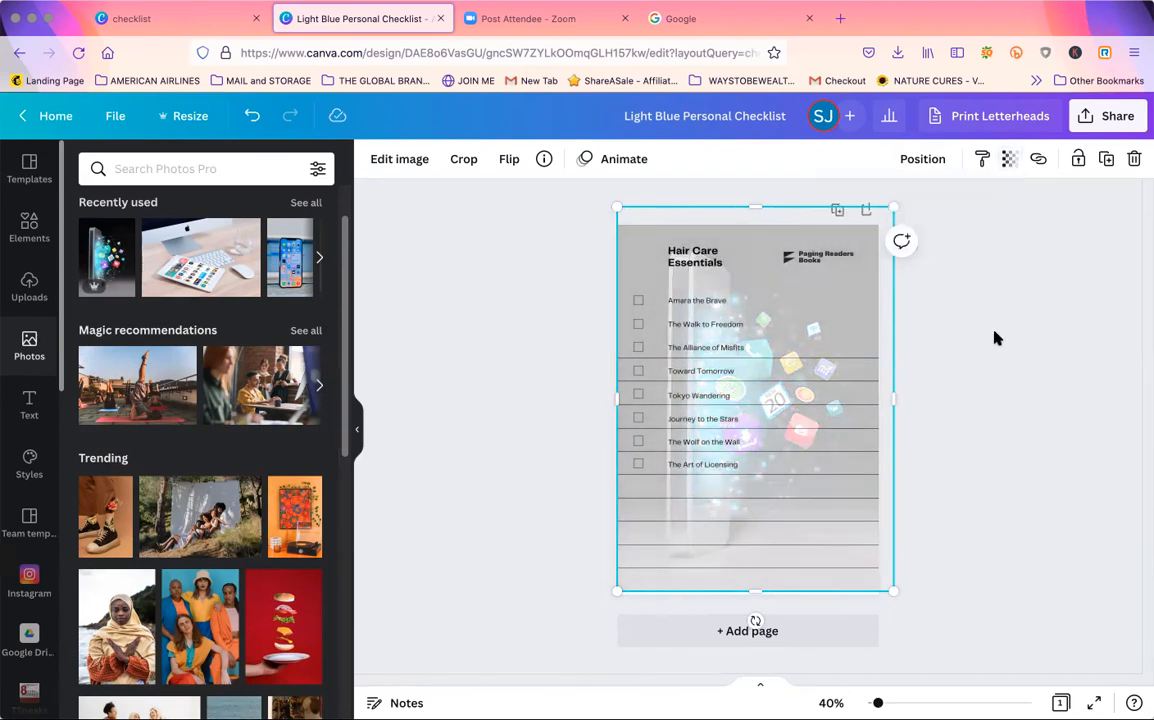
Colour the "Amara the Brave" line with the bright pink of the Rain Bows palette.
{"action": "left_click", "coordinate": [684, 299]}
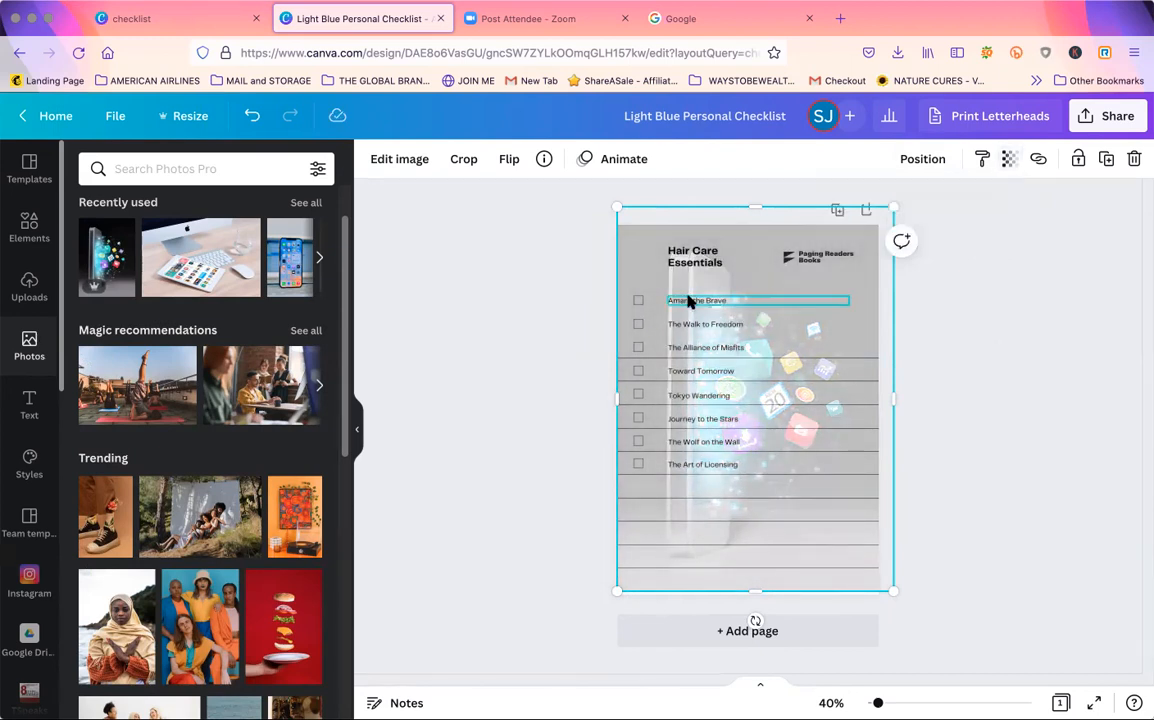
{"action": "left_click", "coordinate": [623, 160]}
{"action": "left_click", "coordinate": [224, 432]}
{"action": "left_click", "coordinate": [528, 265]}
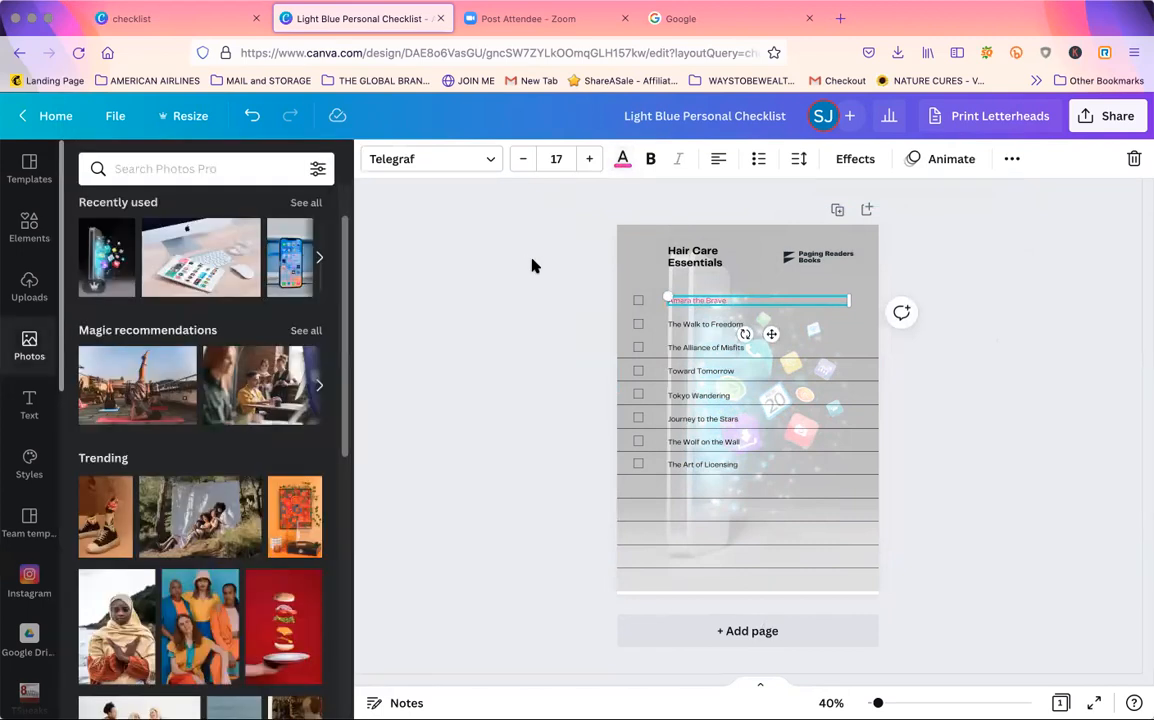
{"action": "left_click", "coordinate": [780, 283]}
{"action": "left_click", "coordinate": [978, 296]}
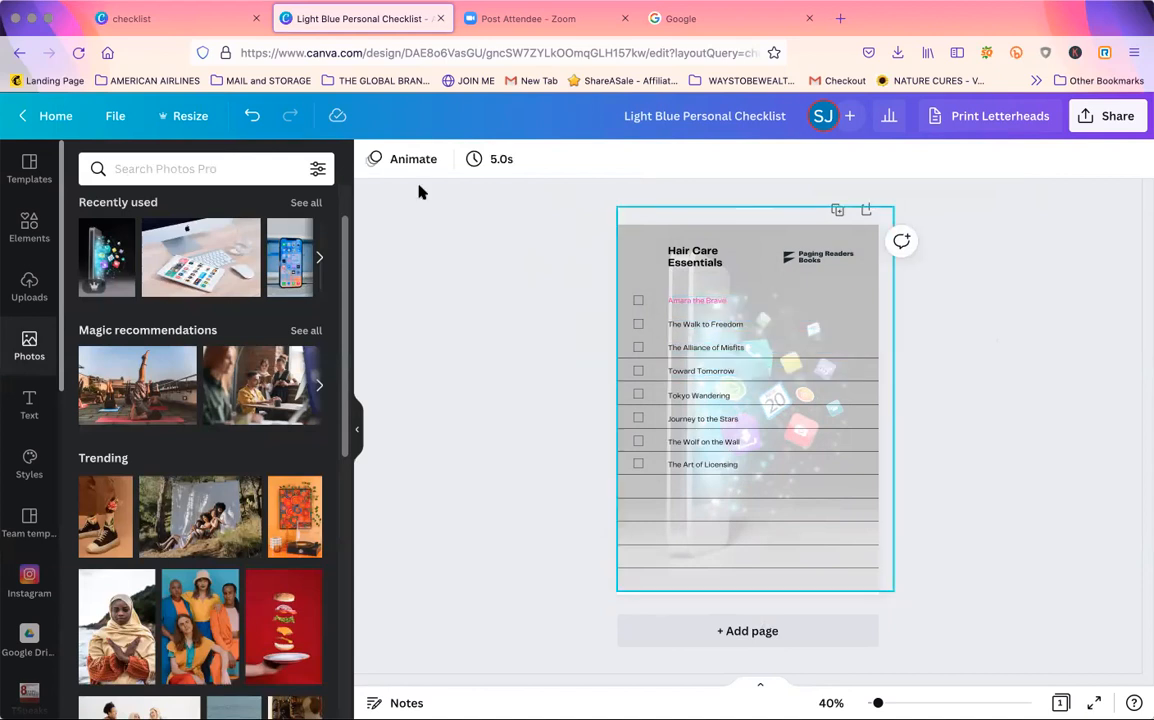
Examine the image editing effects, adjustments and filters available for the smartphone photo.
{"action": "left_click", "coordinate": [874, 243]}
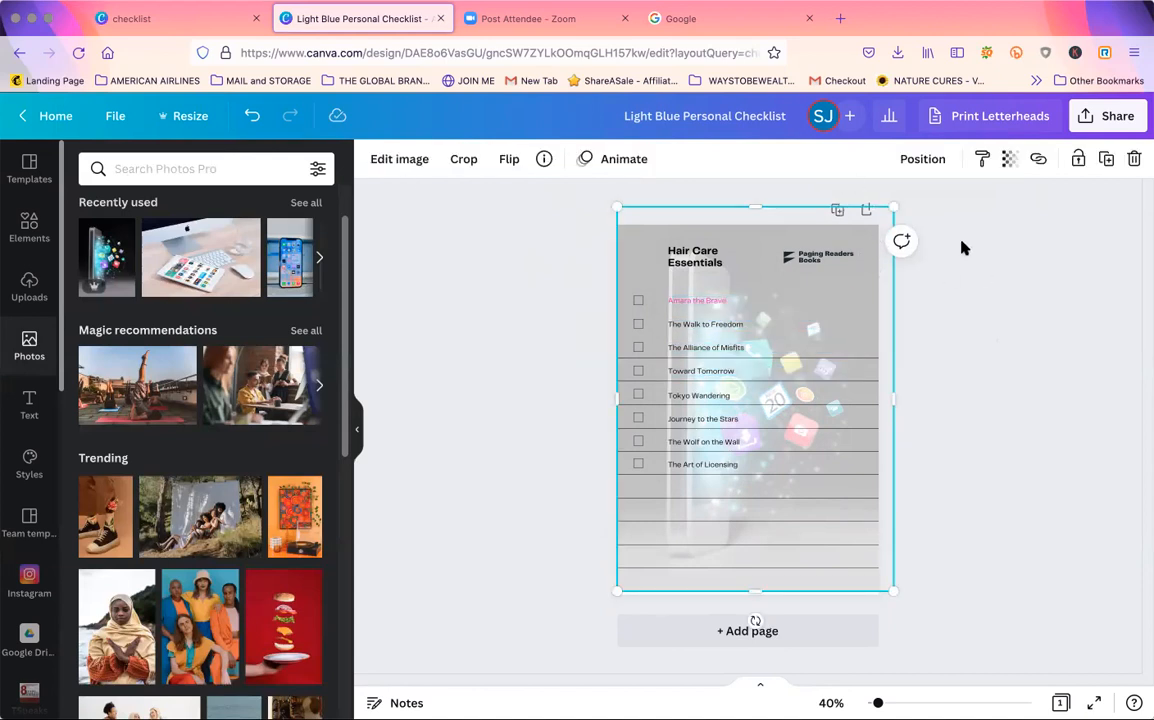
{"action": "left_click", "coordinate": [399, 160]}
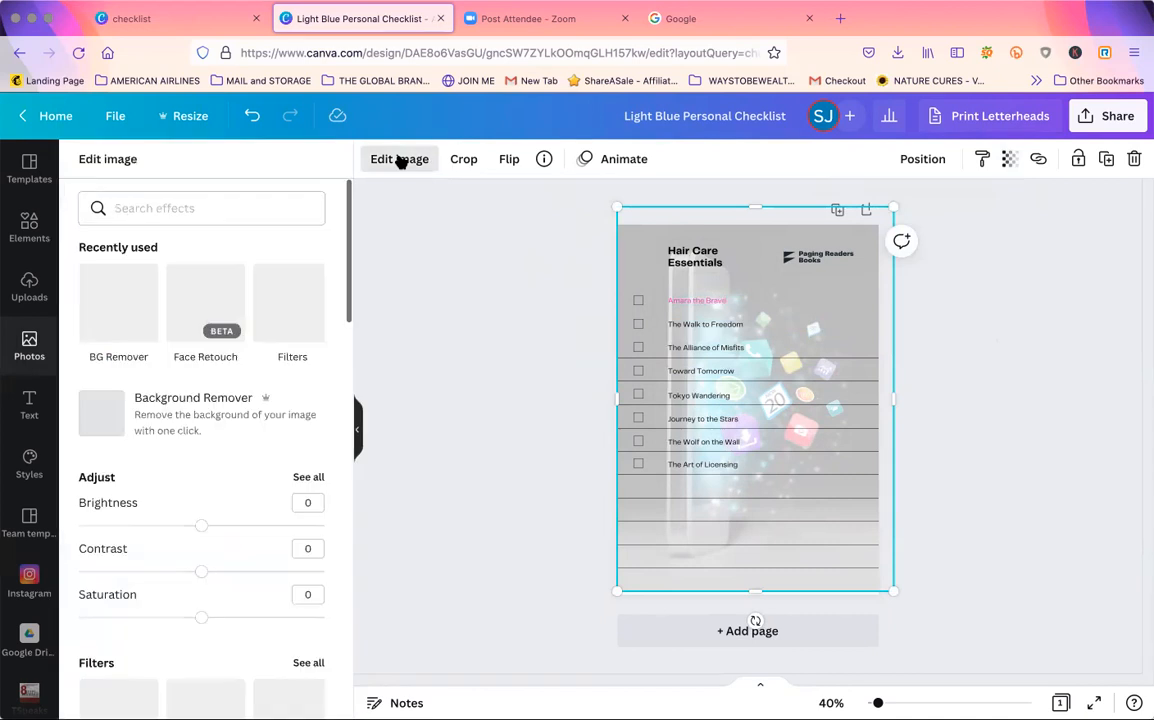
{"action": "left_click", "coordinate": [399, 160]}
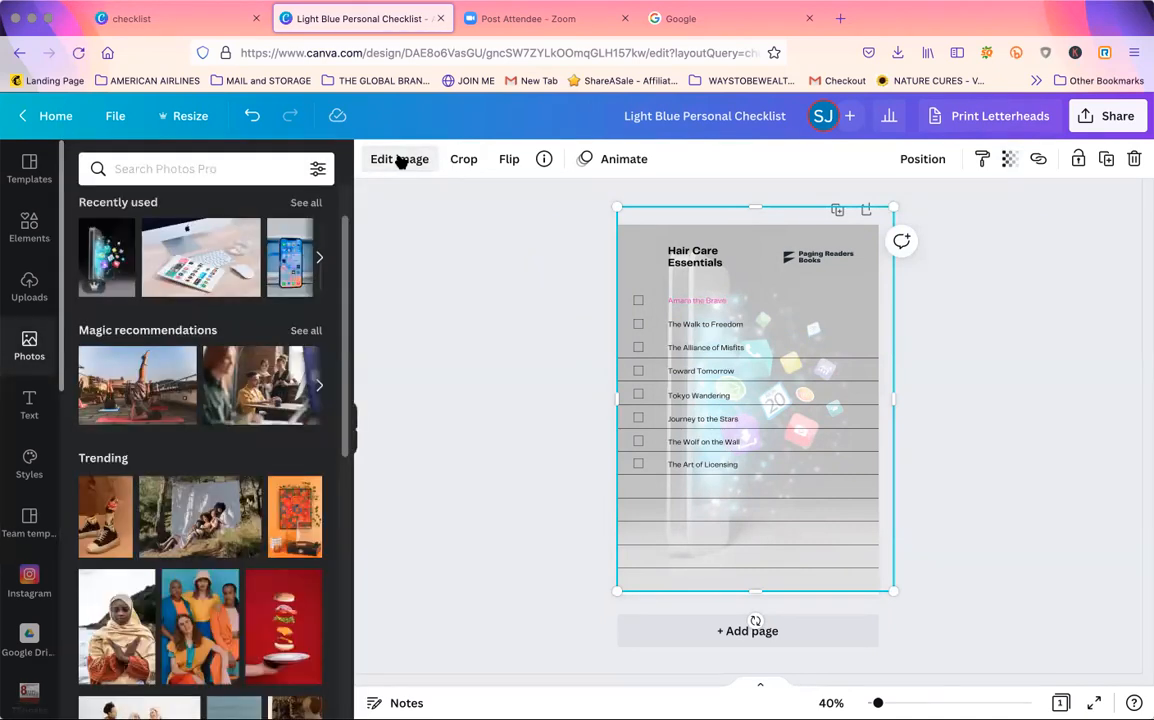
{"action": "left_click", "coordinate": [397, 162]}
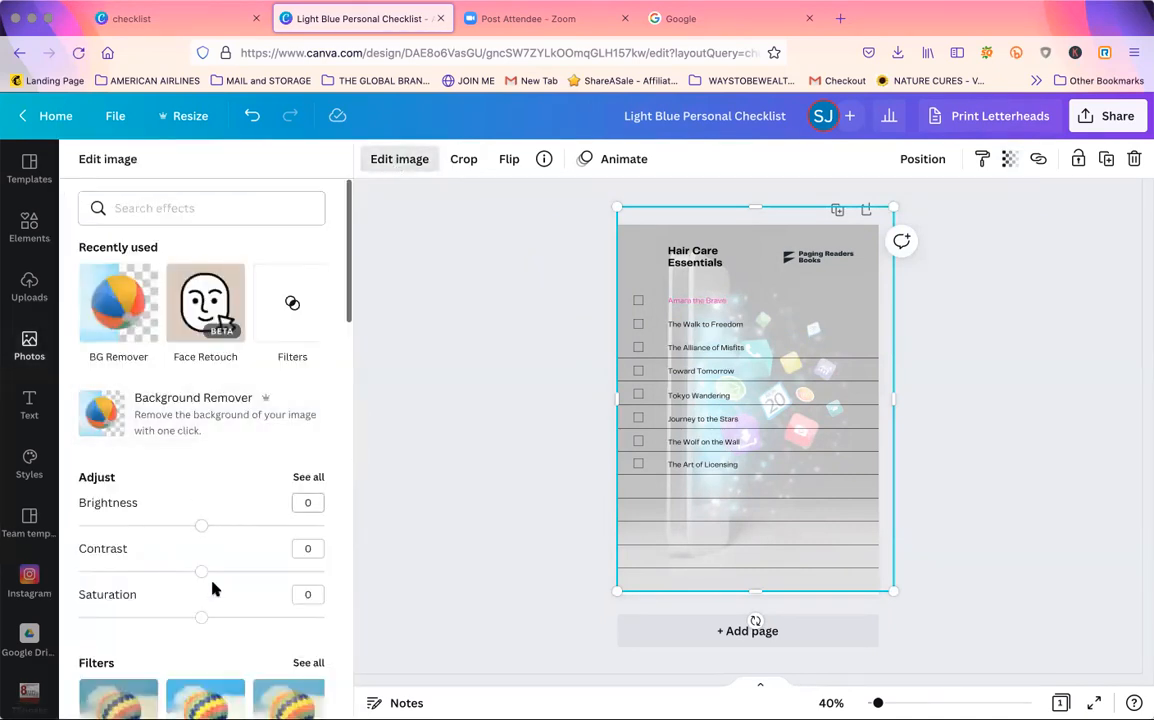
{"action": "left_click", "coordinate": [468, 248]}
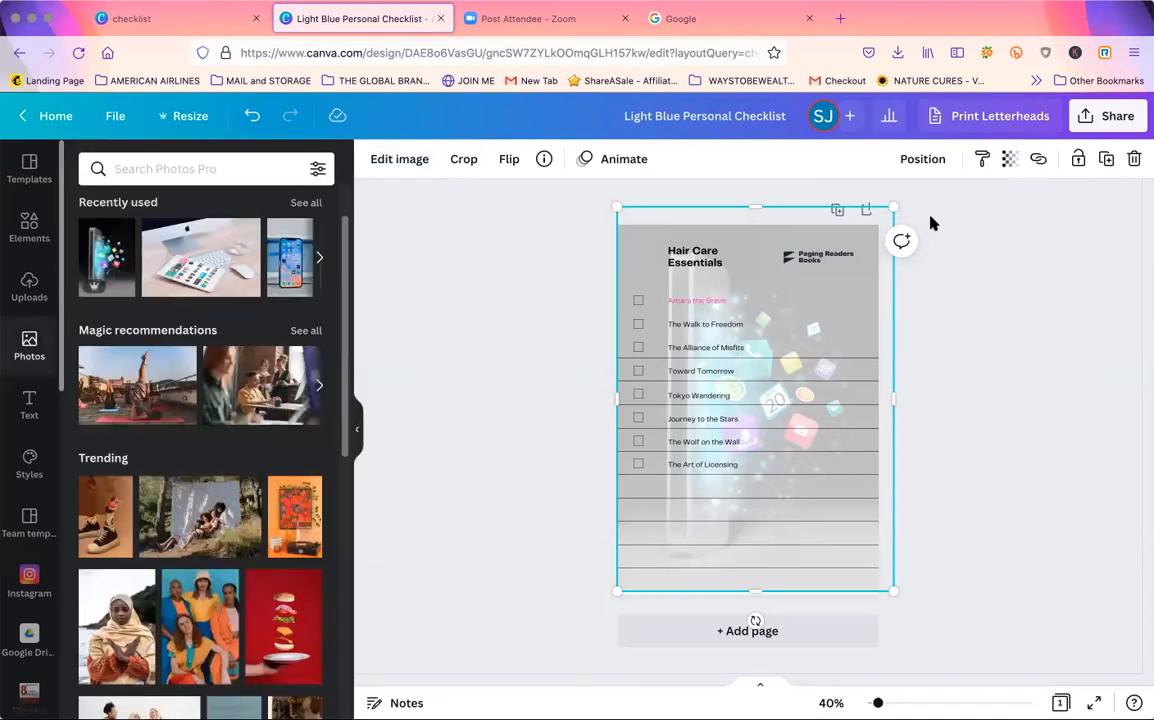
Fade the smartphone photo to a faint background and slightly adjust its size from the lower-right corner.
{"action": "left_click", "coordinate": [1010, 160]}
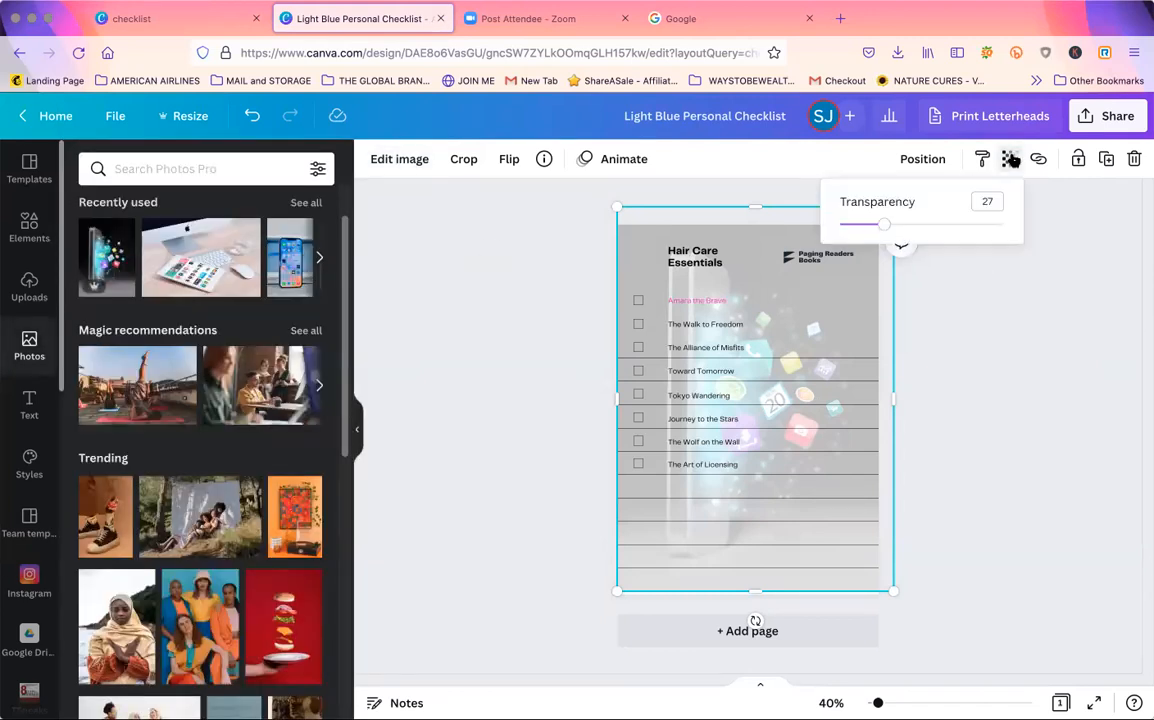
{"action": "left_click_drag", "start_coordinate": [884, 227], "coordinate": [858, 226]}
{"action": "left_click", "coordinate": [979, 314]}
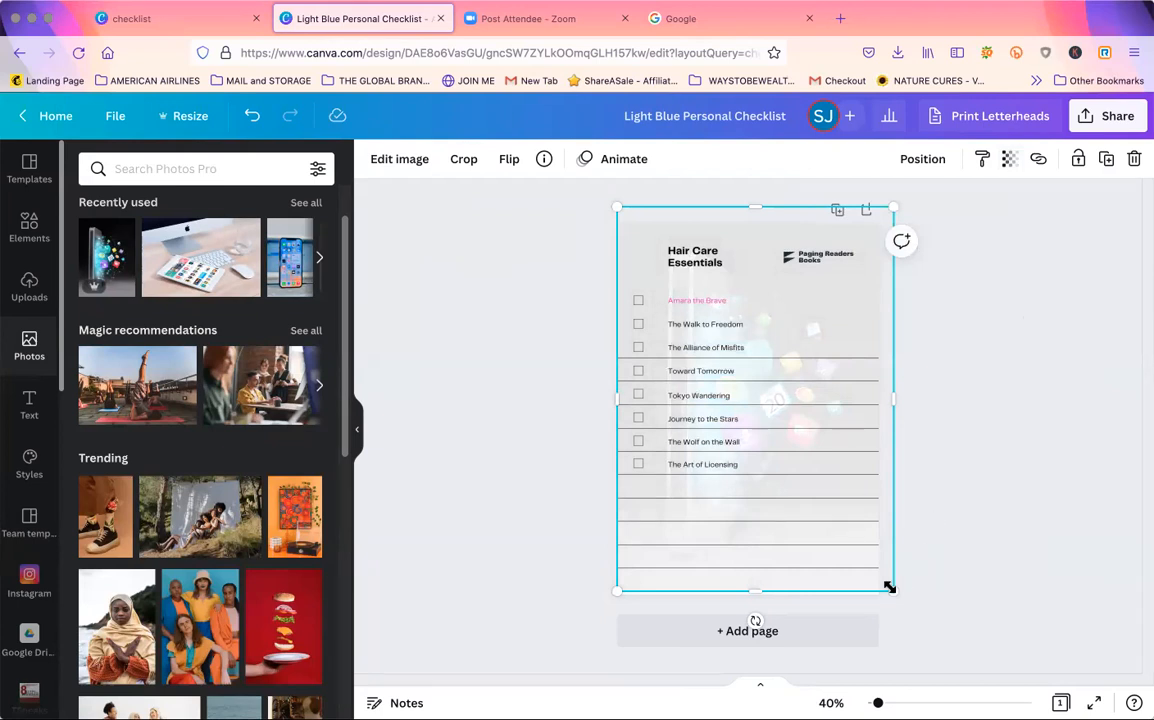
{"action": "mouse_move", "coordinate": [887, 585]}
{"action": "left_mouse_down"}
{"action": "mouse_move", "coordinate": [868, 582]}
{"action": "mouse_move", "coordinate": [1102, 620]}
{"action": "mouse_move", "coordinate": [940, 567]}
{"action": "mouse_move", "coordinate": [895, 580]}
{"action": "left_mouse_up"}
{"action": "left_click", "coordinate": [1027, 440]}
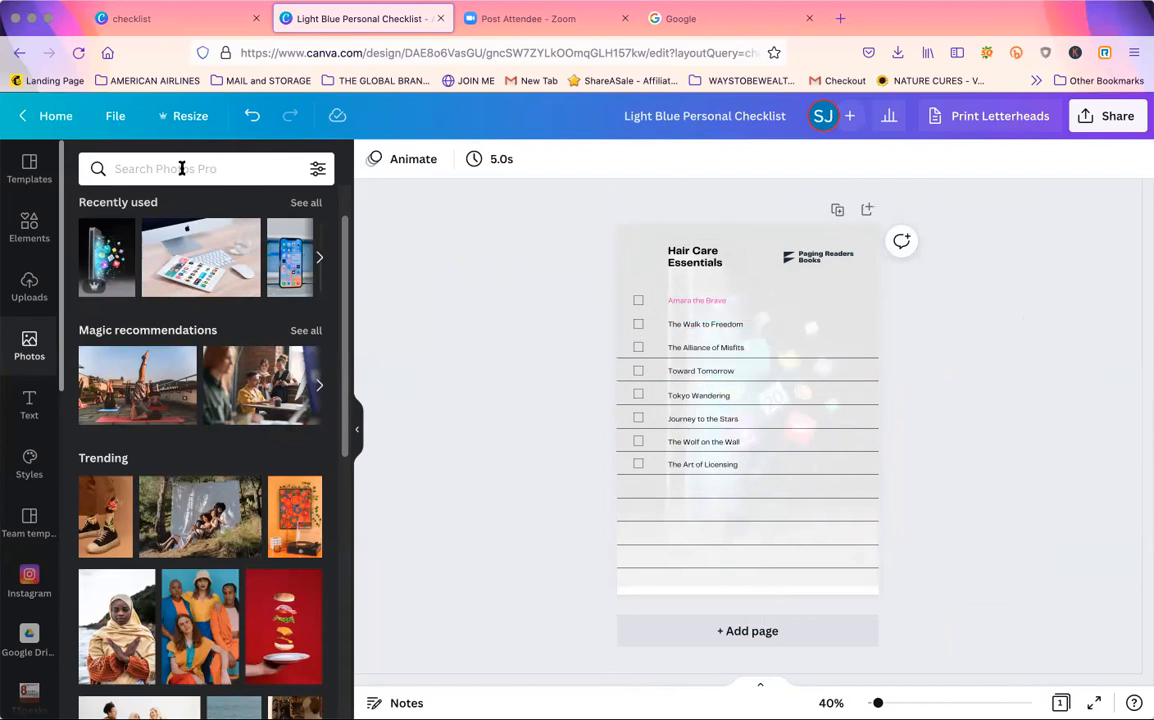
Bring up the document templates and rename the design as "LEAD MAGNET QUICK HACKS".
{"action": "left_click", "coordinate": [30, 166]}
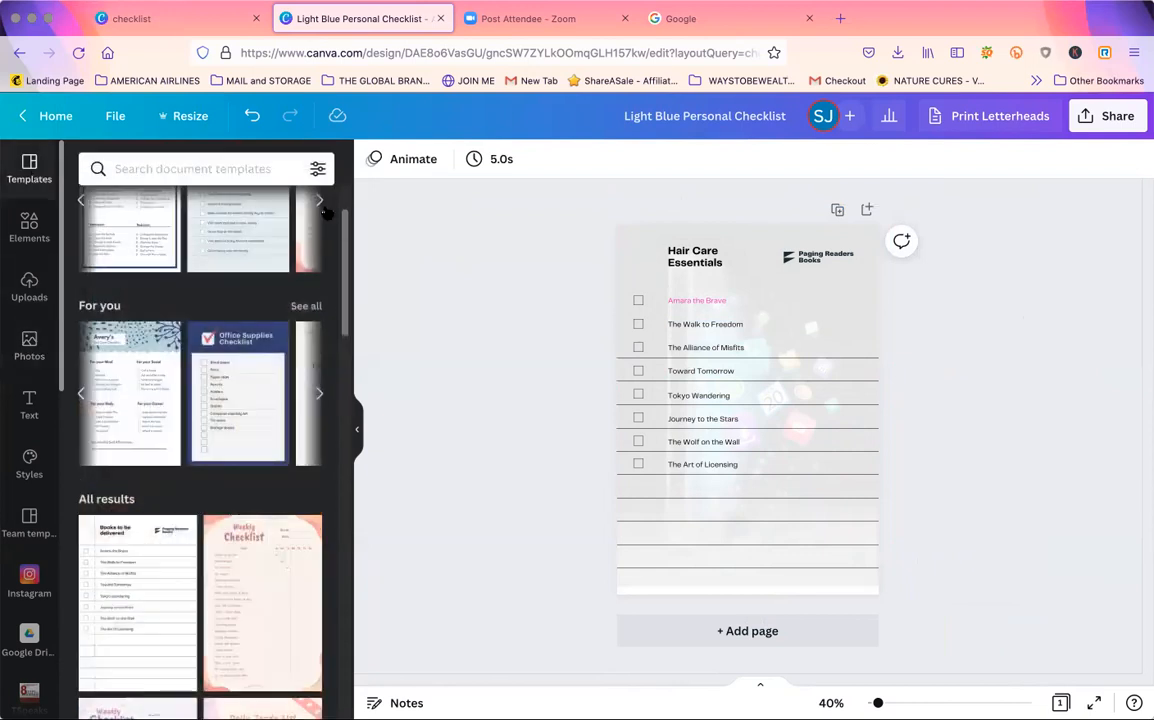
{"action": "scroll", "coordinate": [346, 300], "scroll_direction": "up", "scroll_amount": 2}
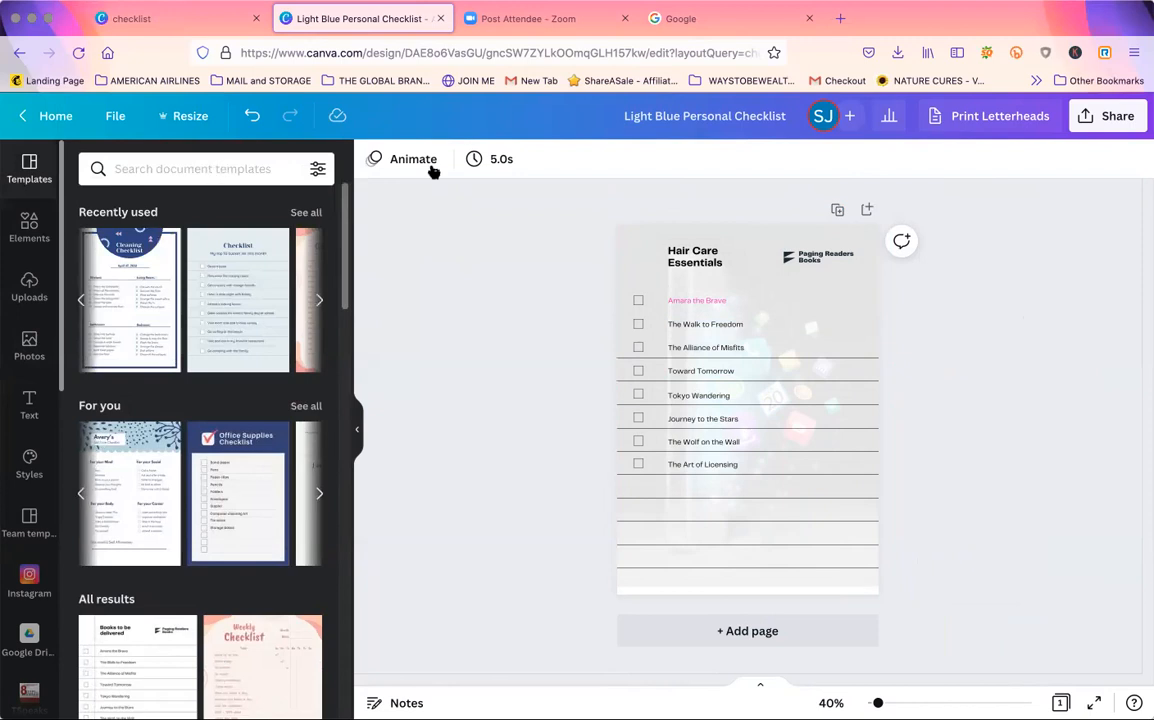
{"action": "double_click", "coordinate": [693, 117]}
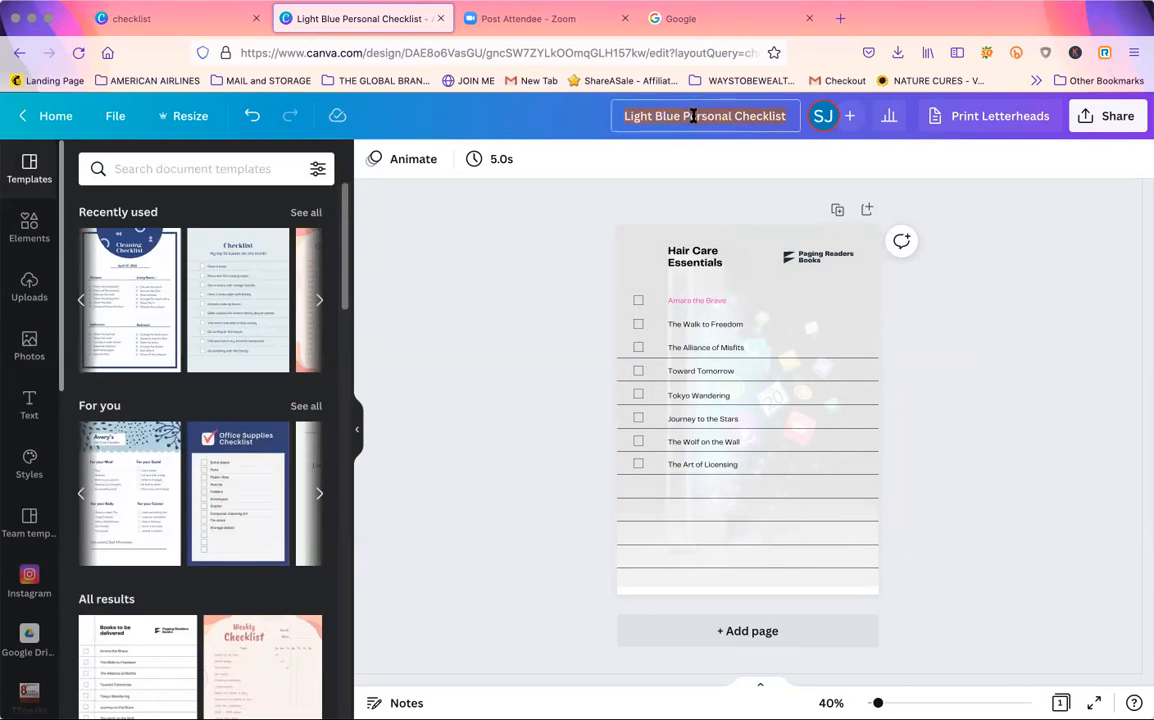
{"action": "type", "text": "LEAD MA"}
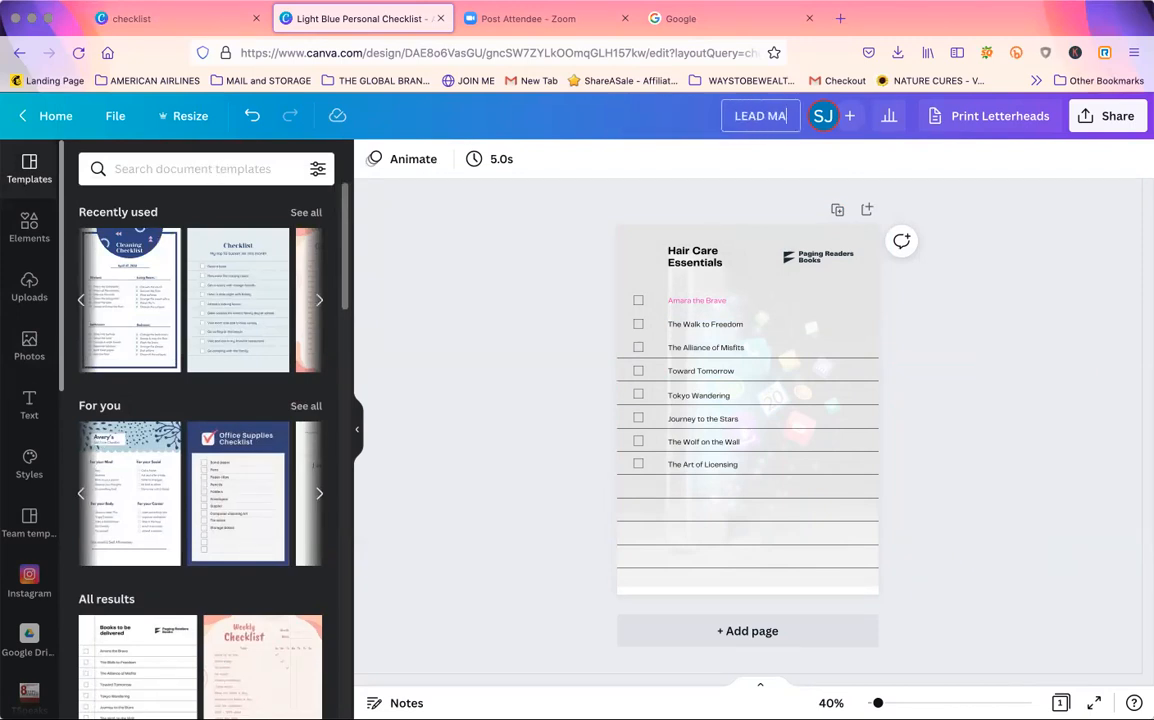
{"action": "type", "text": "GNET QU"}
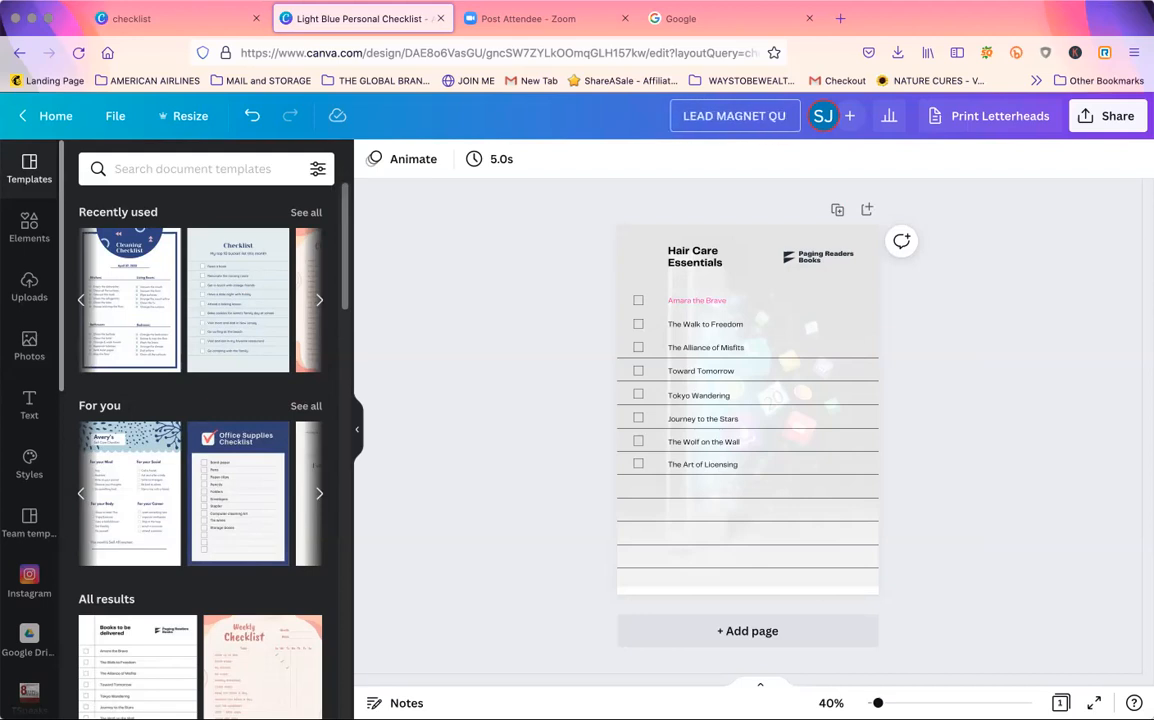
{"action": "type", "text": "ICK HACKS"}
{"action": "key", "text": "Return"}
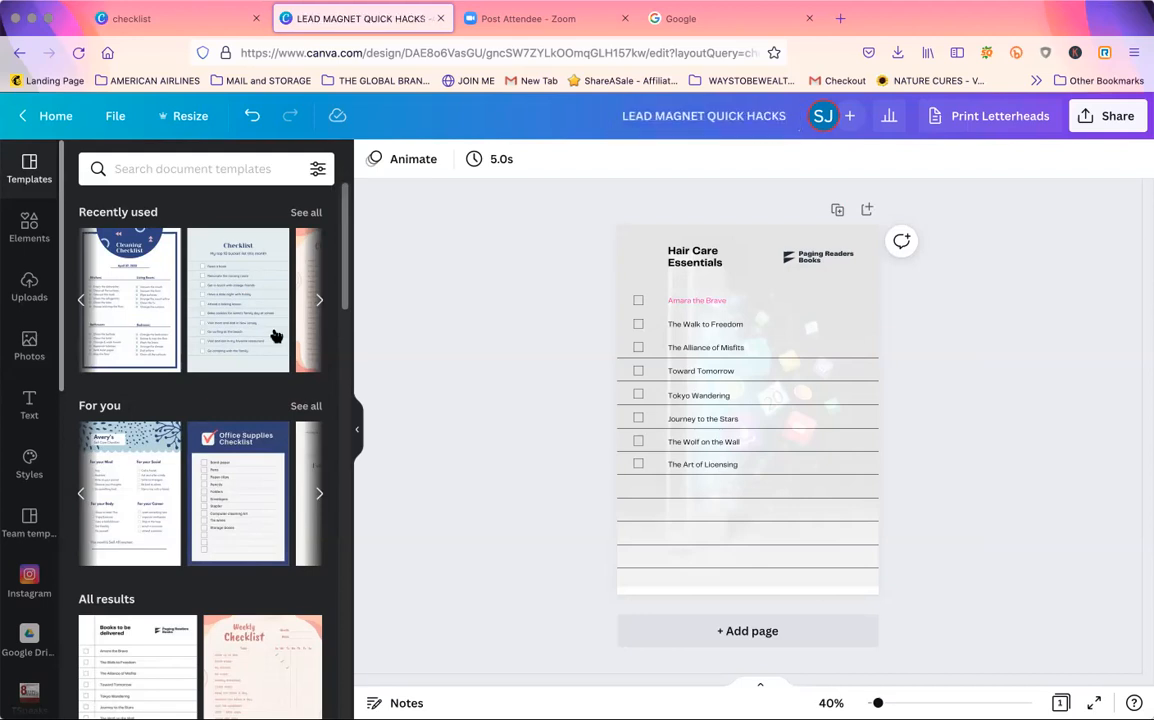
Search the document templates for "eBook" and add the Grocery List template with food illustrations as a new second page.
{"action": "left_click", "coordinate": [224, 167]}
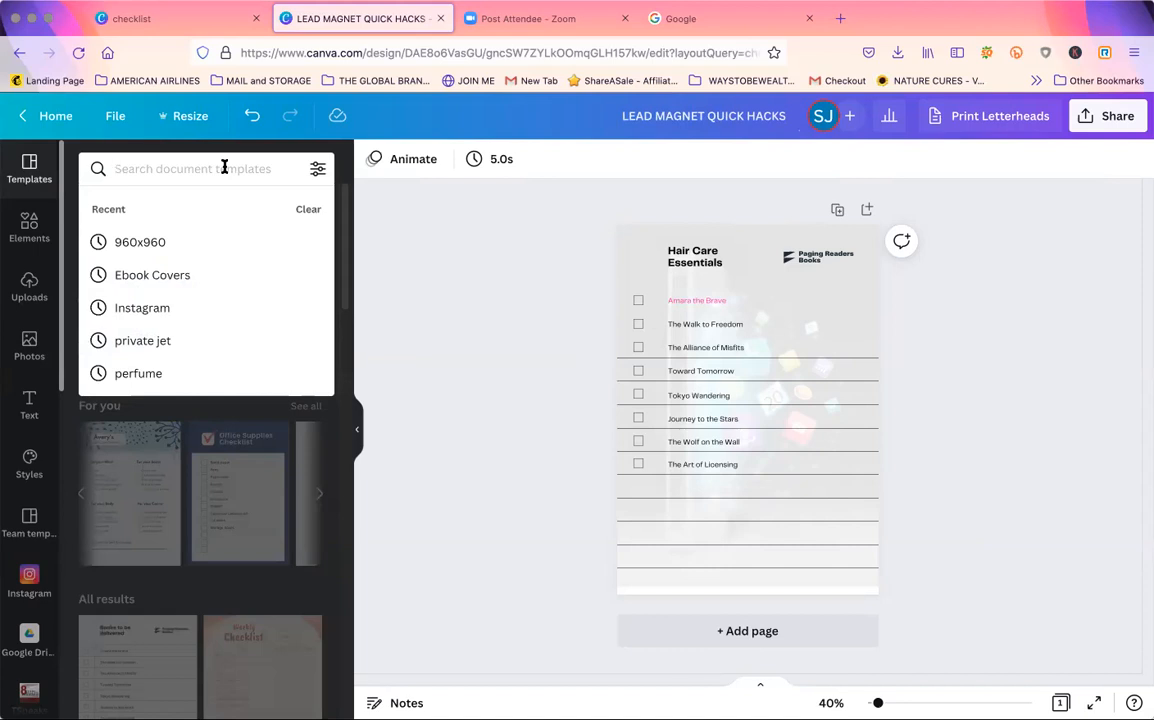
{"action": "type", "text": "eBook"}
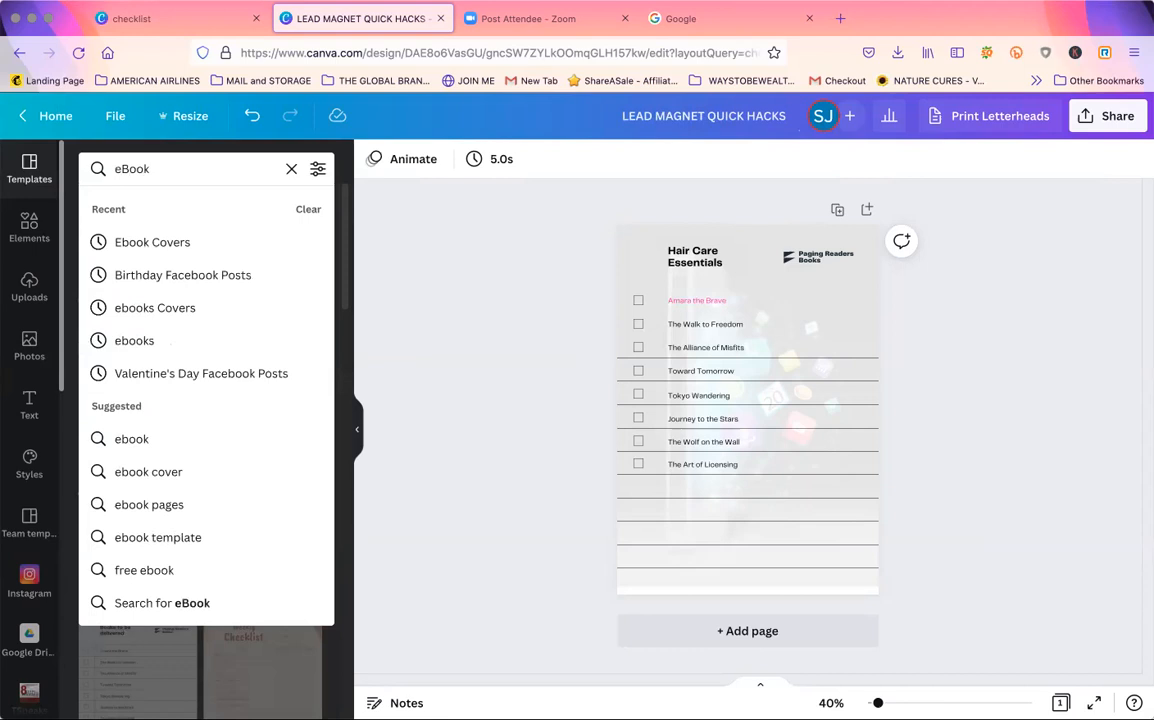
{"action": "key", "text": "Return"}
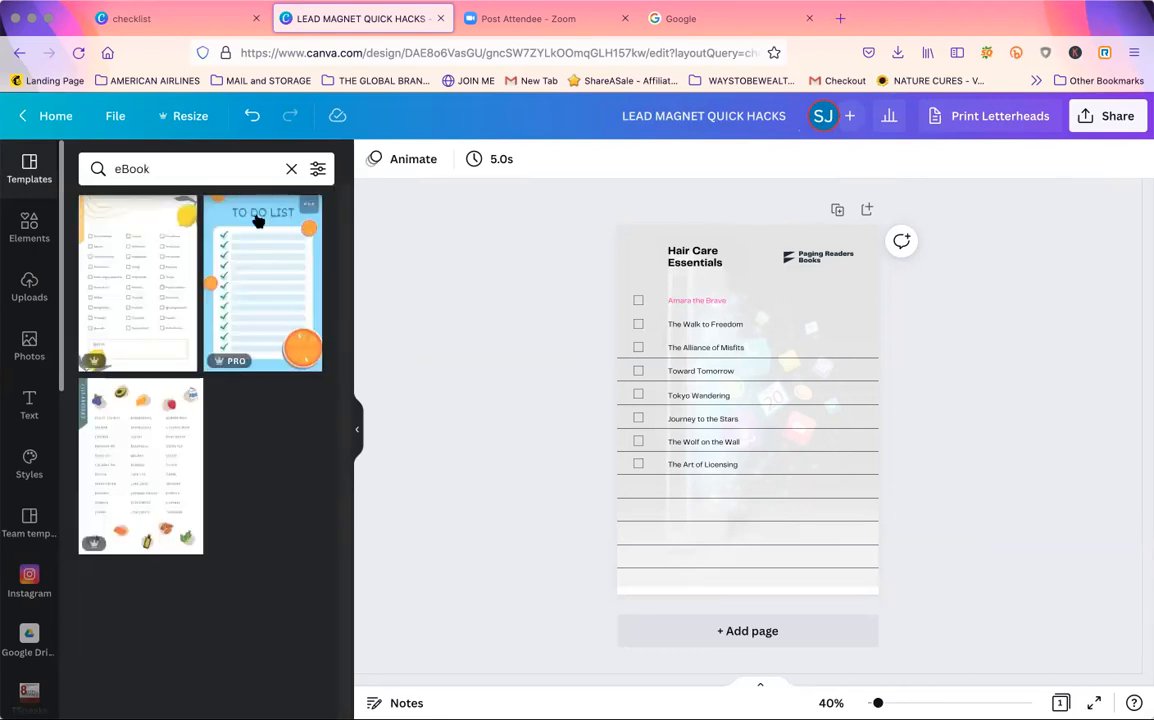
{"action": "left_click", "coordinate": [231, 179]}
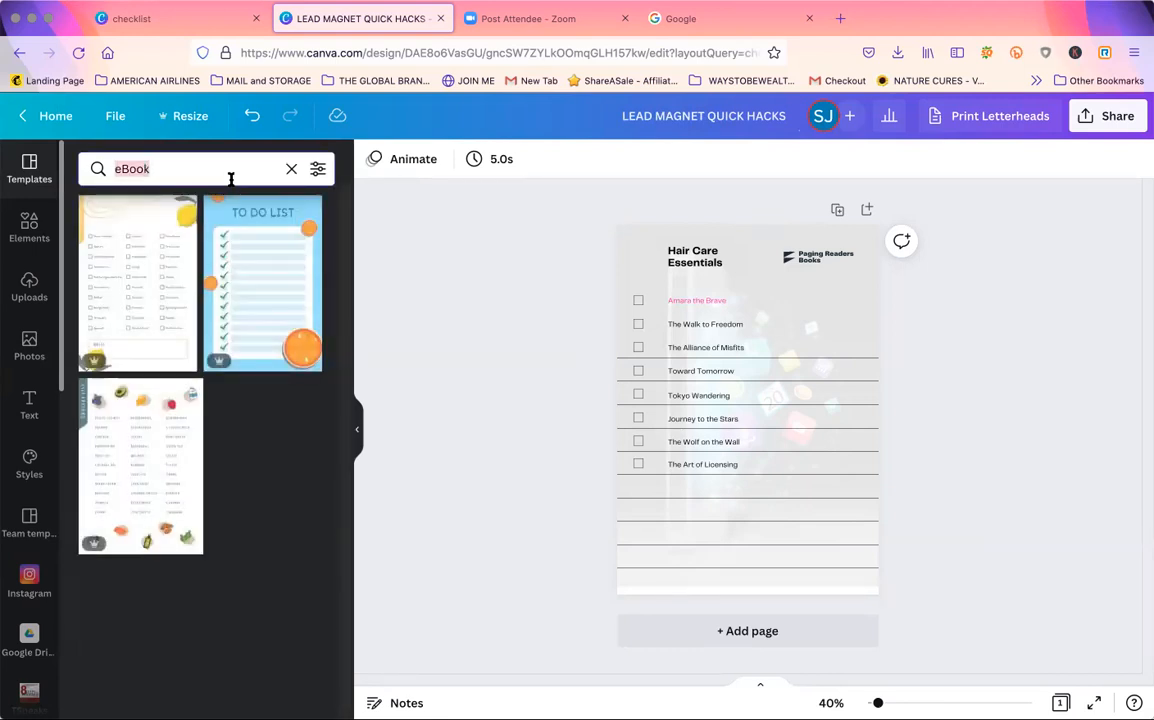
{"action": "left_click", "coordinate": [162, 440]}
{"action": "left_click", "coordinate": [650, 457]}
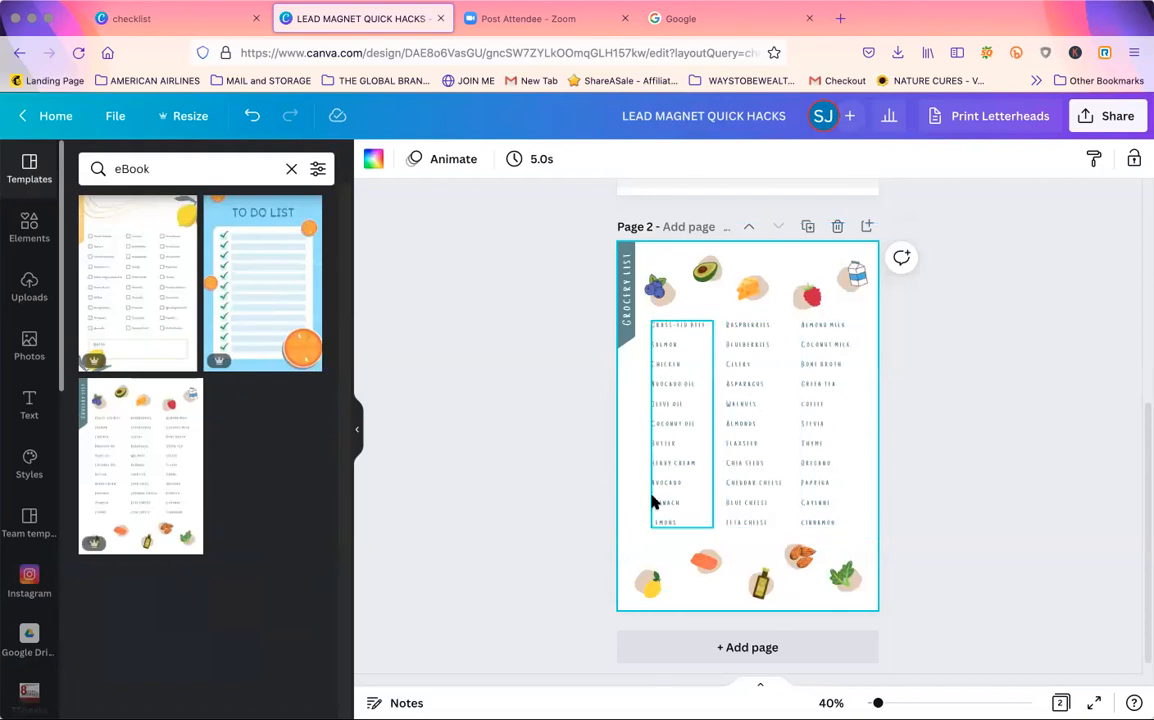
Add a blank page at the end of the document and another blank page moved to the very front.
{"action": "mouse_move", "coordinate": [1145, 445]}
{"action": "left_mouse_down"}
{"action": "mouse_move", "coordinate": [1122, 231]}
{"action": "mouse_move", "coordinate": [1143, 464]}
{"action": "left_mouse_up"}
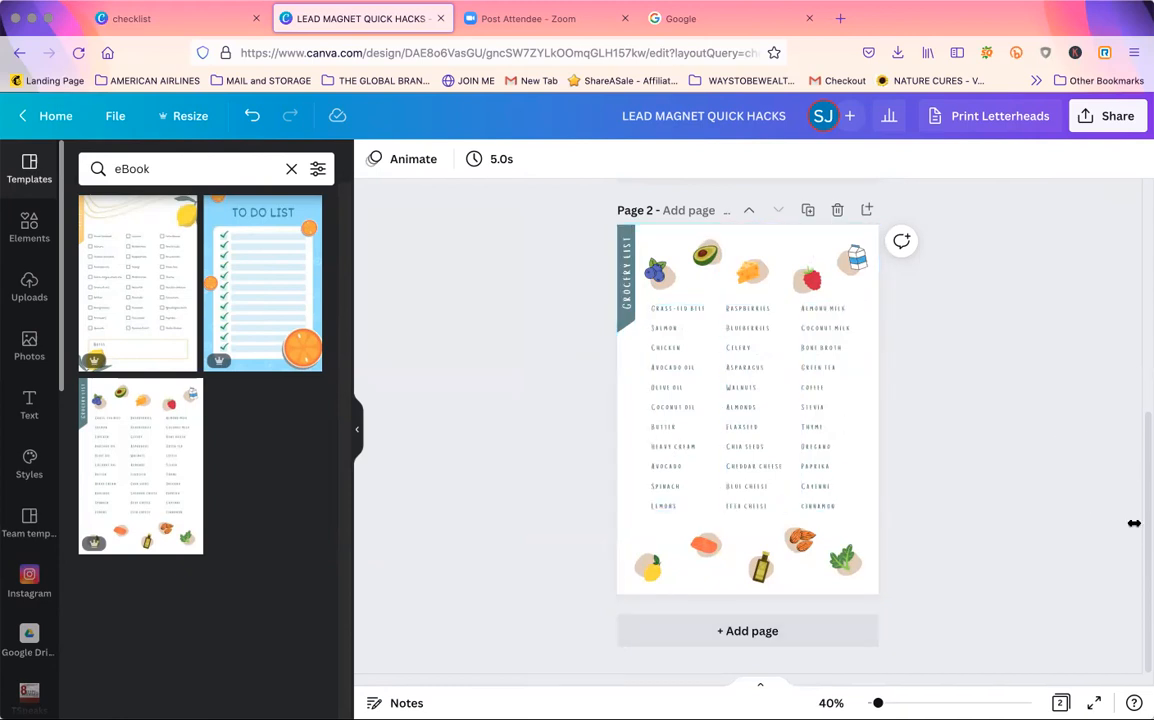
{"action": "left_click", "coordinate": [757, 633]}
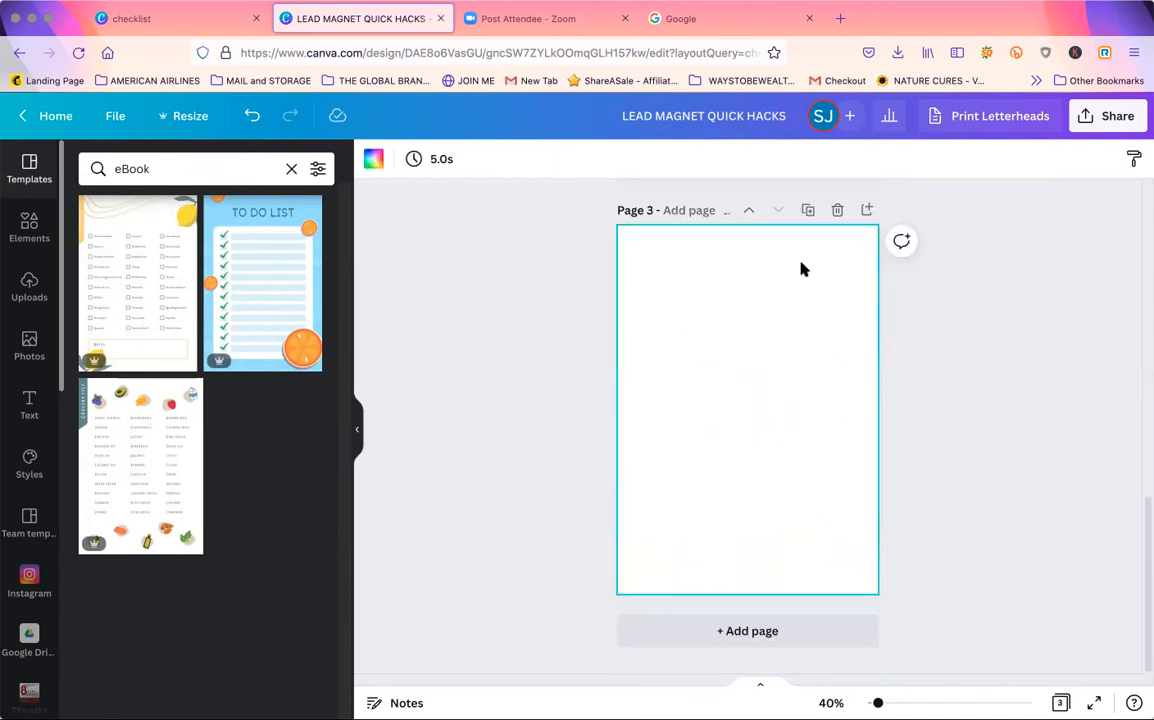
{"action": "left_click_drag", "start_coordinate": [1144, 525], "coordinate": [1123, 170]}
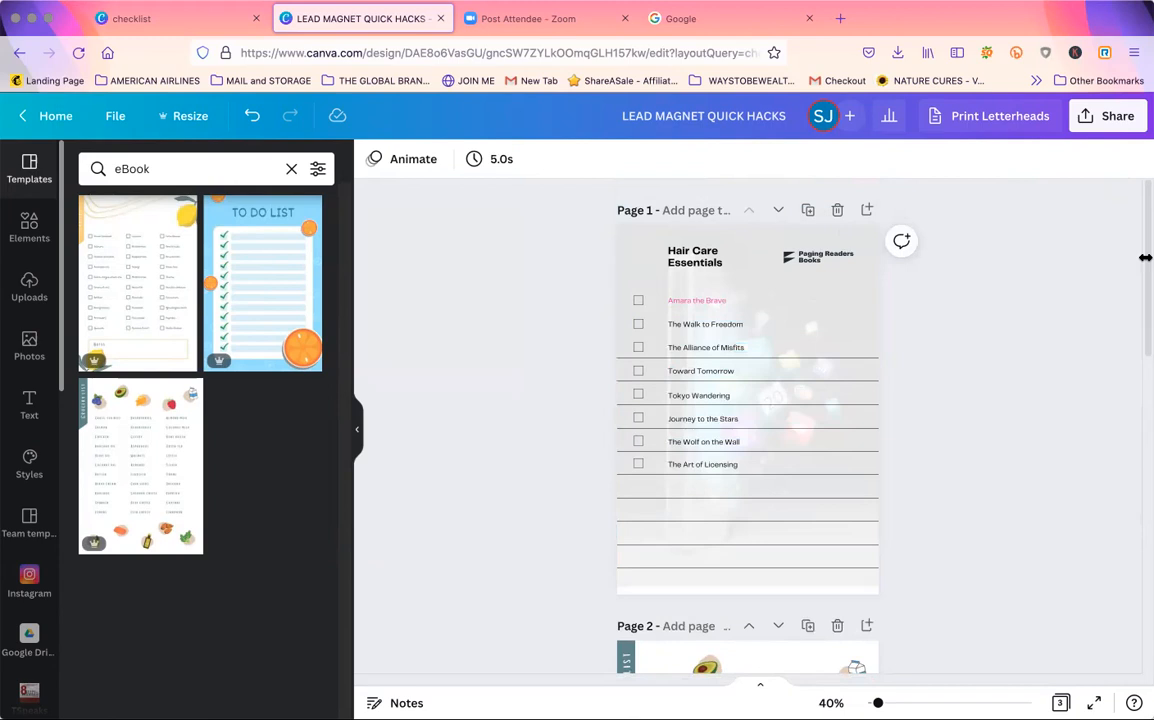
{"action": "left_click_drag", "start_coordinate": [1144, 255], "coordinate": [1113, 216]}
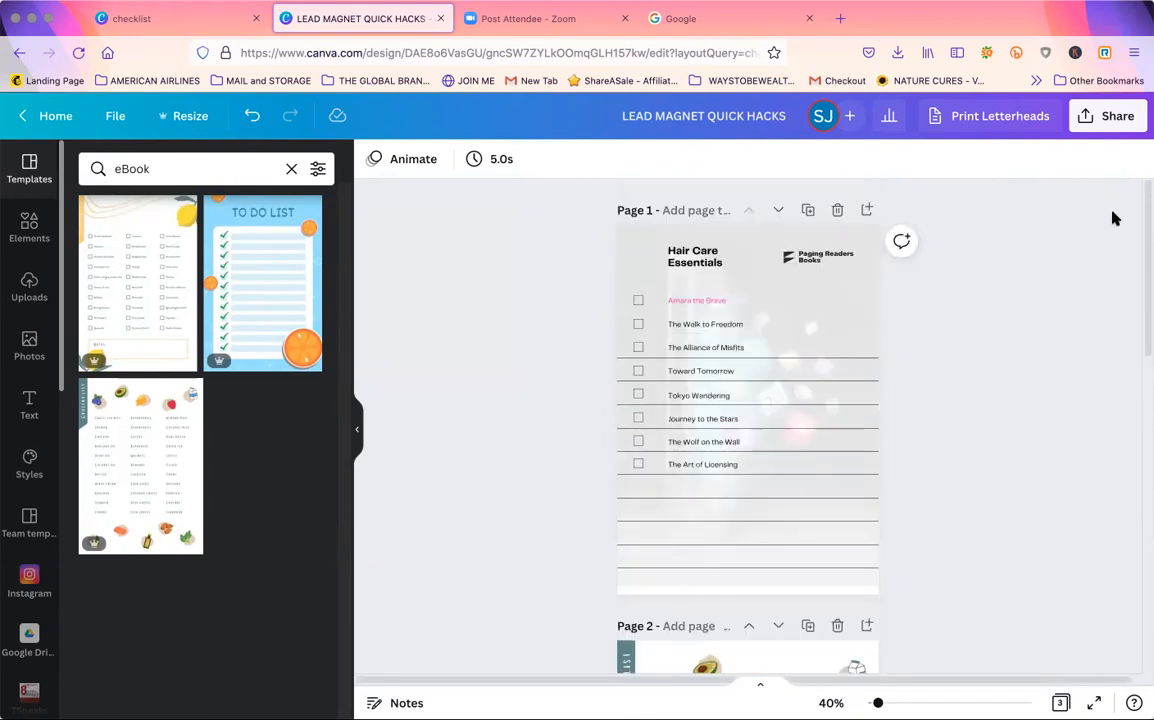
{"action": "left_click", "coordinate": [866, 208]}
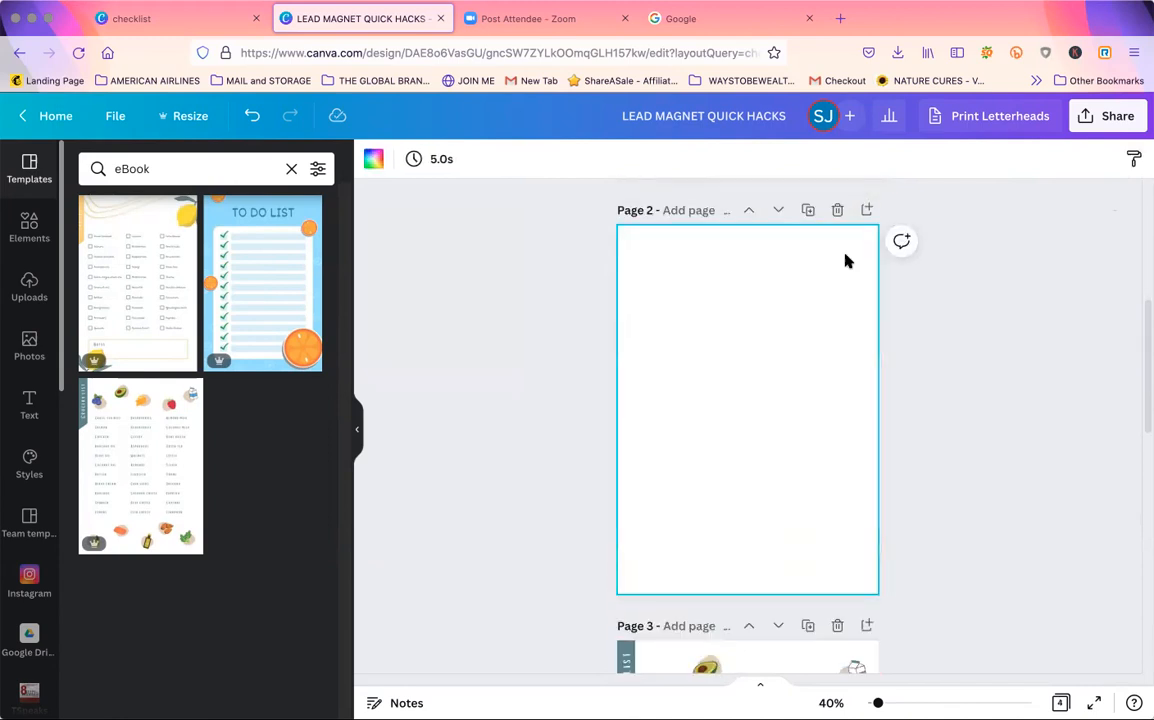
{"action": "left_click", "coordinate": [749, 210]}
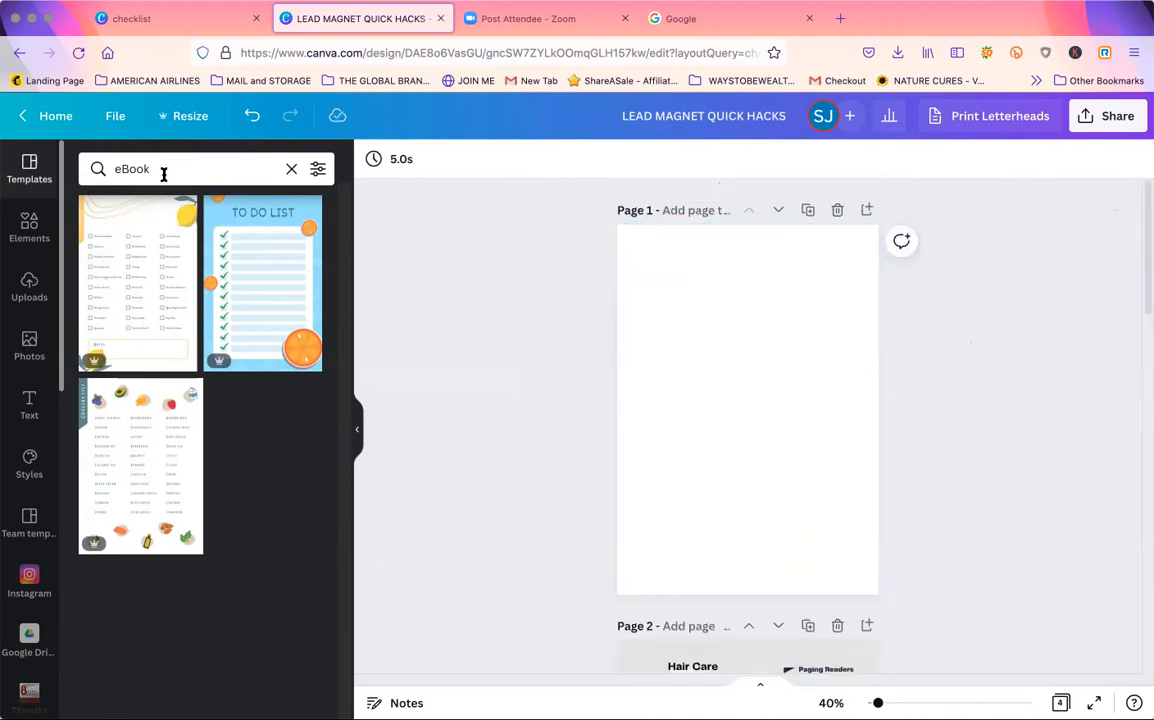
Search the document templates for "Ebook Covers".
{"action": "left_click", "coordinate": [164, 174]}
{"action": "left_click", "coordinate": [170, 241]}
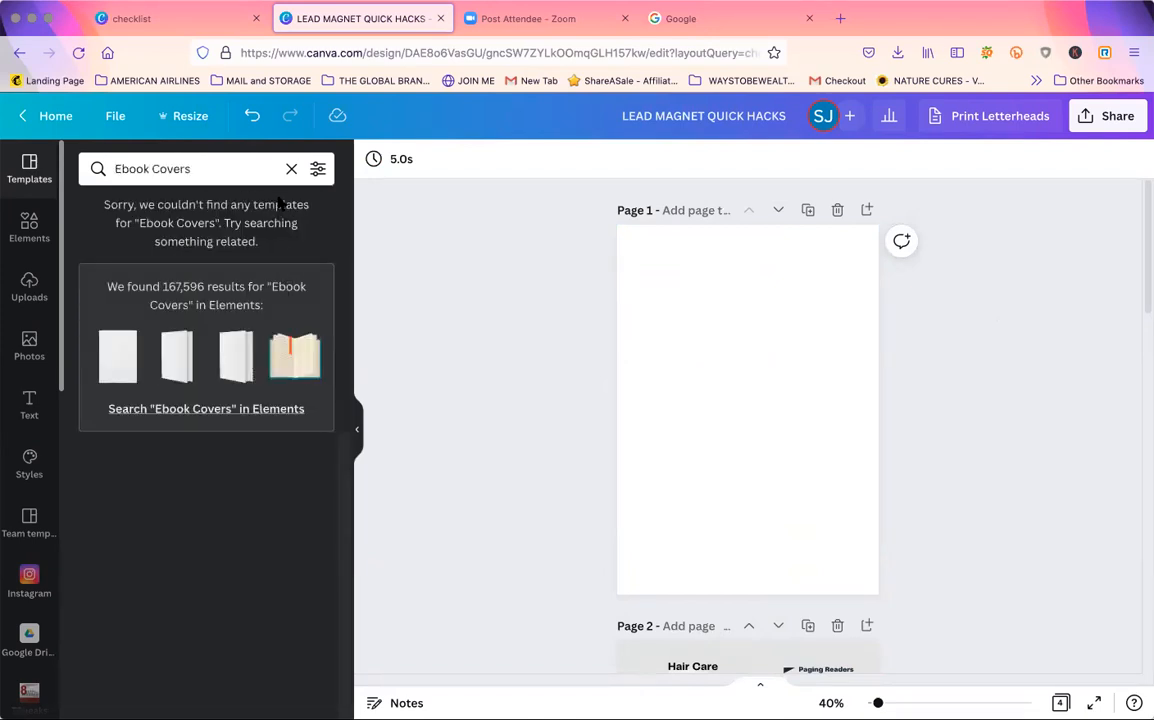
{"action": "left_click", "coordinate": [35, 176]}
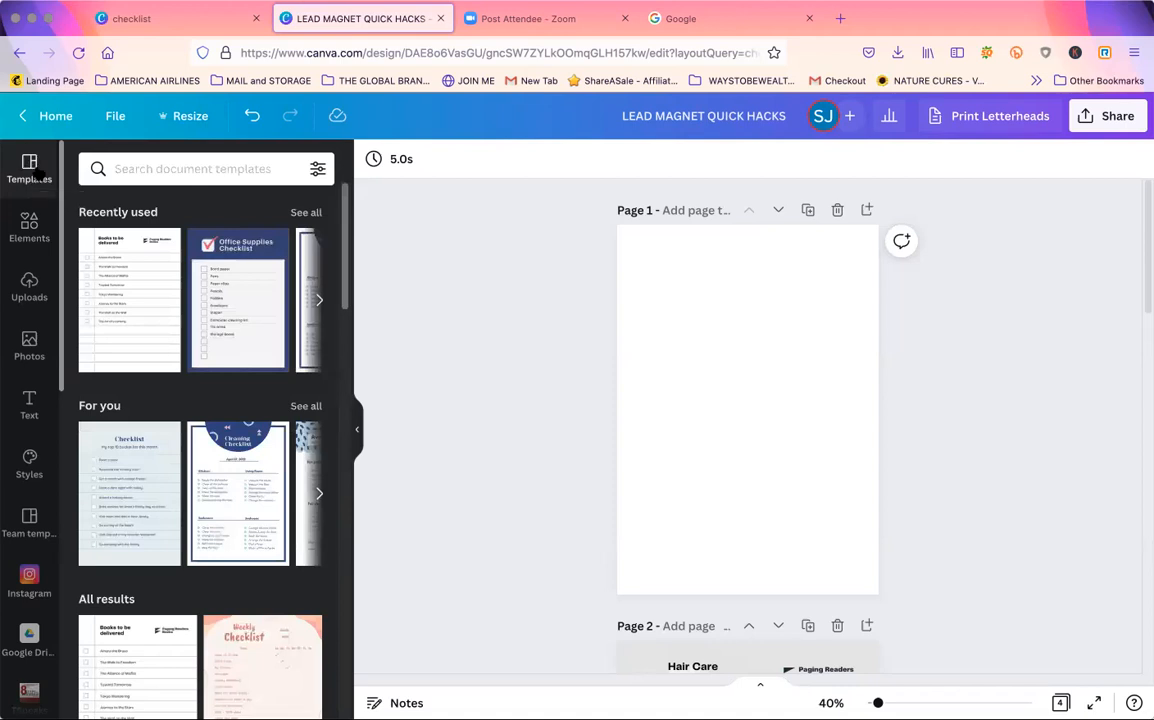
{"action": "left_click", "coordinate": [164, 168]}
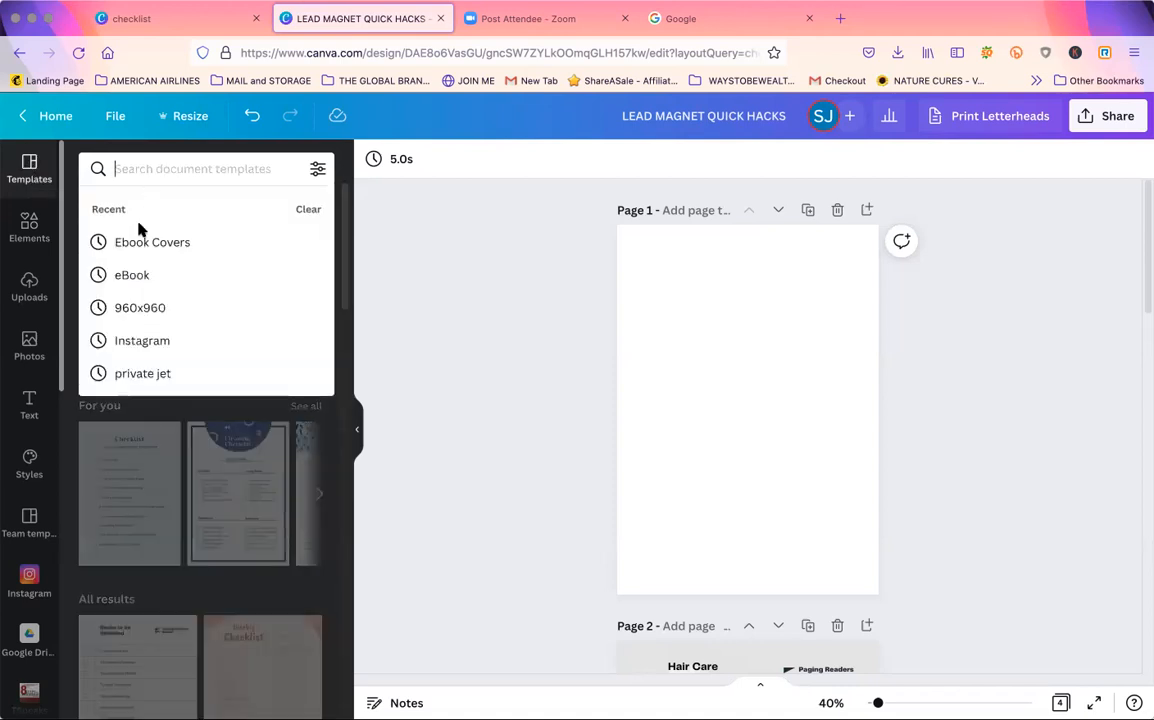
{"action": "left_click", "coordinate": [147, 240]}
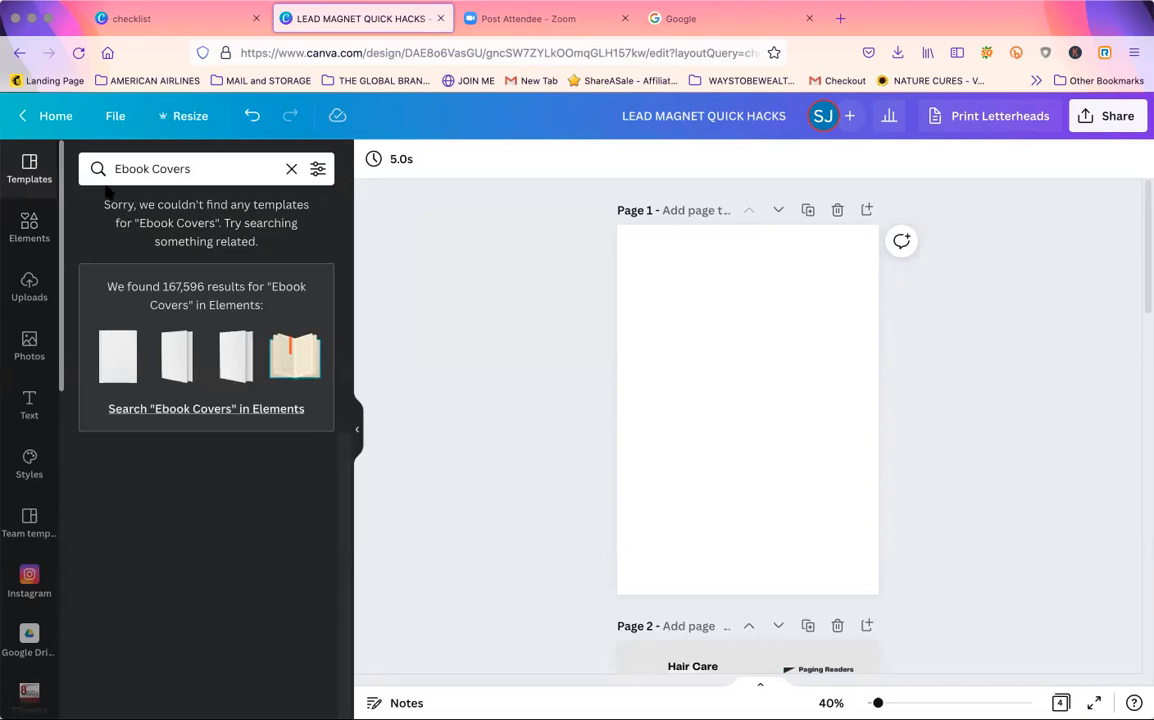
{"action": "left_click", "coordinate": [135, 168]}
{"action": "left_click", "coordinate": [32, 222]}
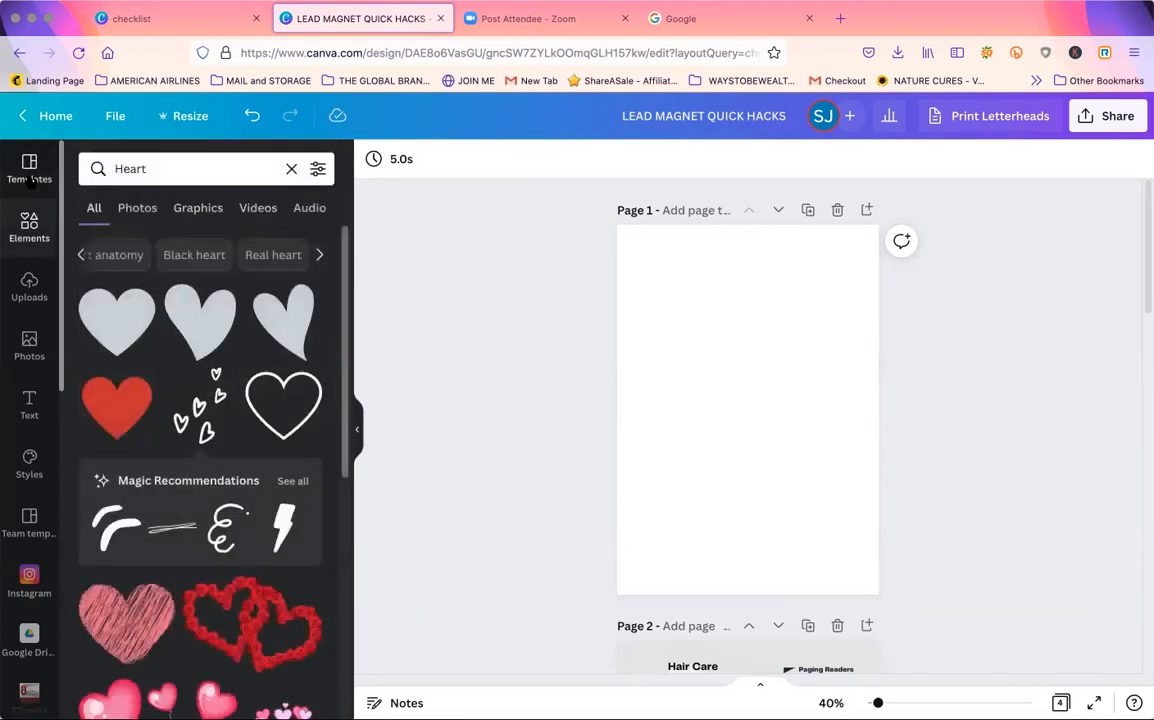
{"action": "left_click", "coordinate": [29, 166]}
{"action": "left_click", "coordinate": [290, 170]}
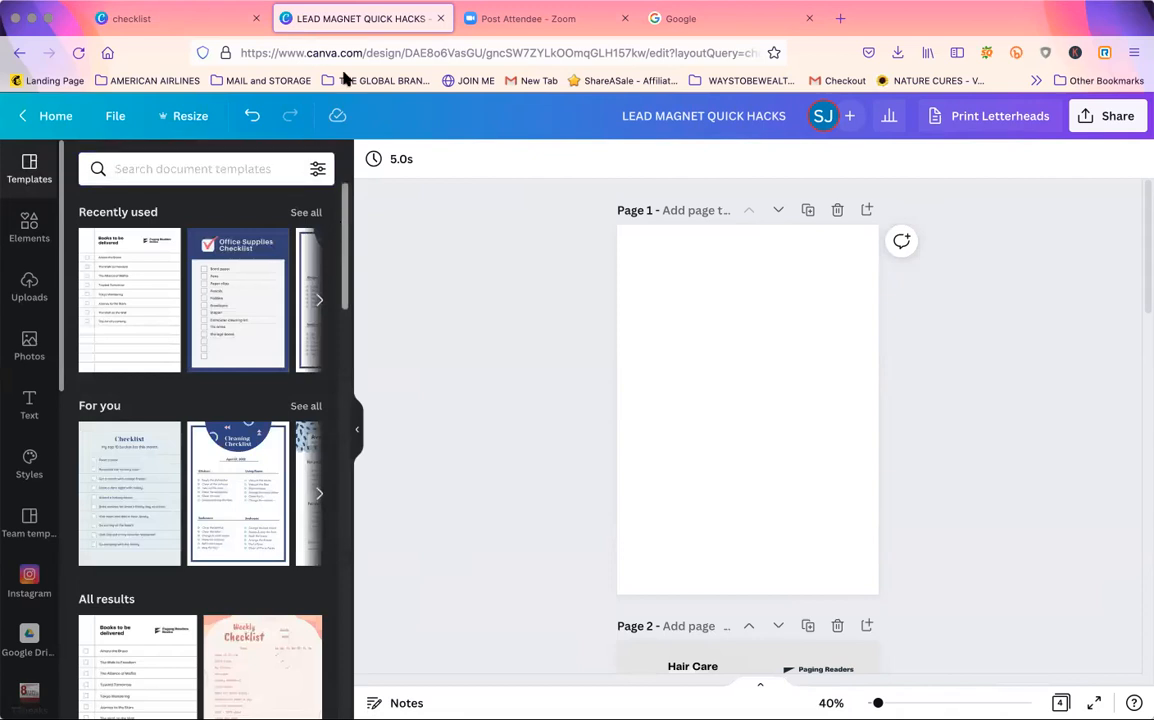
{"action": "left_click", "coordinate": [317, 168]}
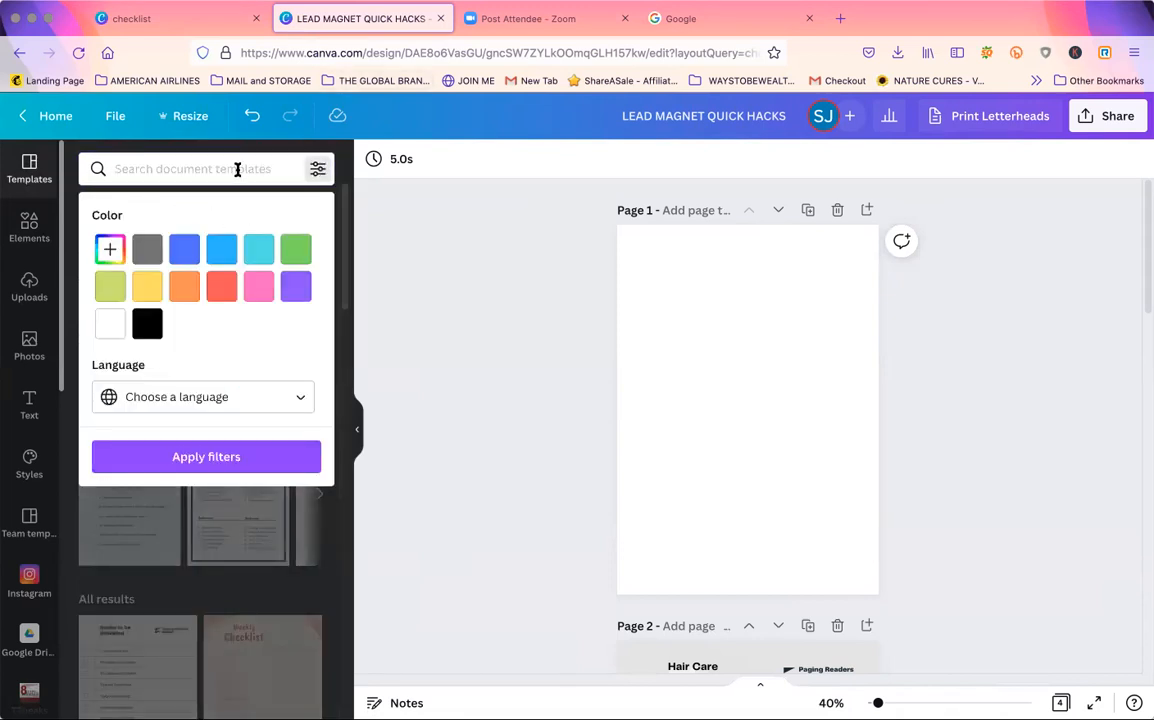
{"action": "left_click", "coordinate": [237, 170]}
{"action": "left_click", "coordinate": [30, 170]}
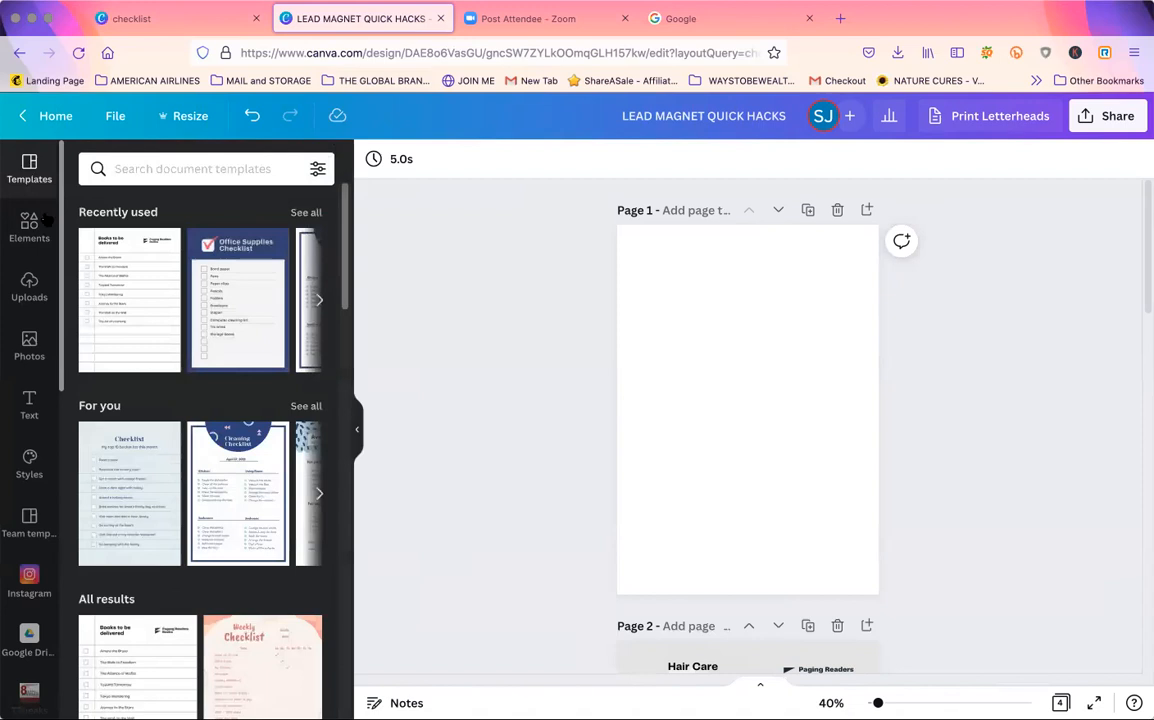
{"action": "left_click", "coordinate": [29, 345]}
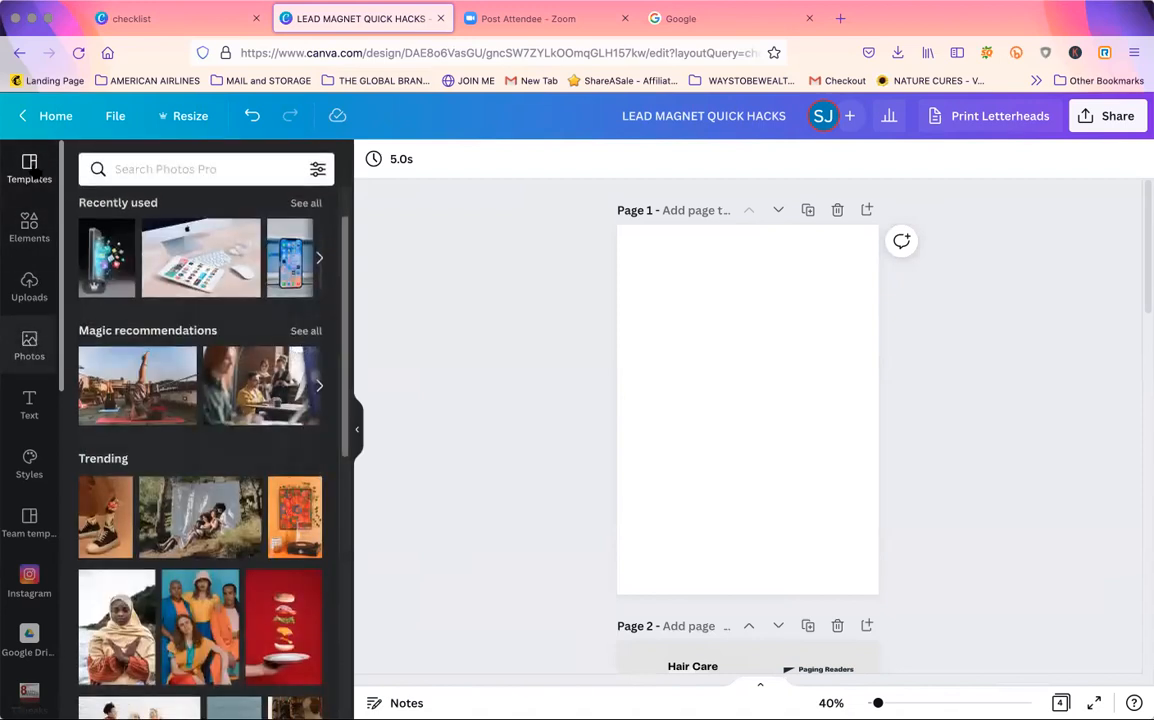
{"action": "left_click", "coordinate": [30, 168]}
Search the elements for "Ebook Covers" and fill the blank first page with the photo of a hand holding an e-reader.
{"action": "left_click", "coordinate": [165, 169]}
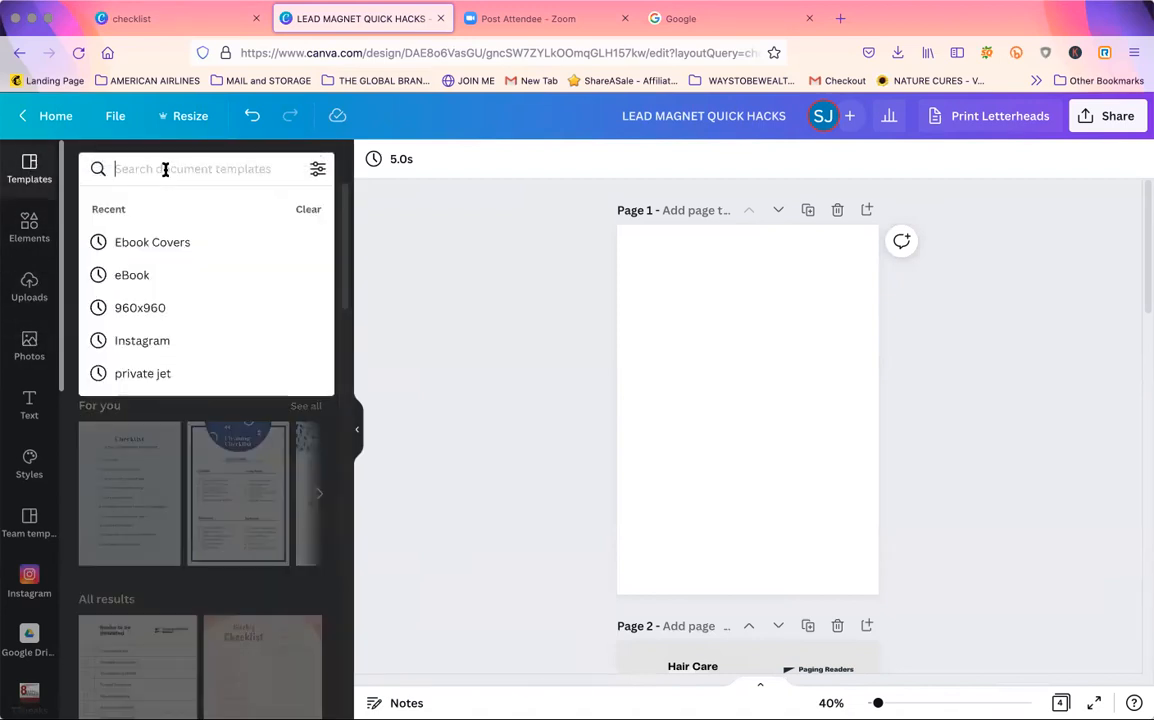
{"action": "type", "text": "eBoo"}
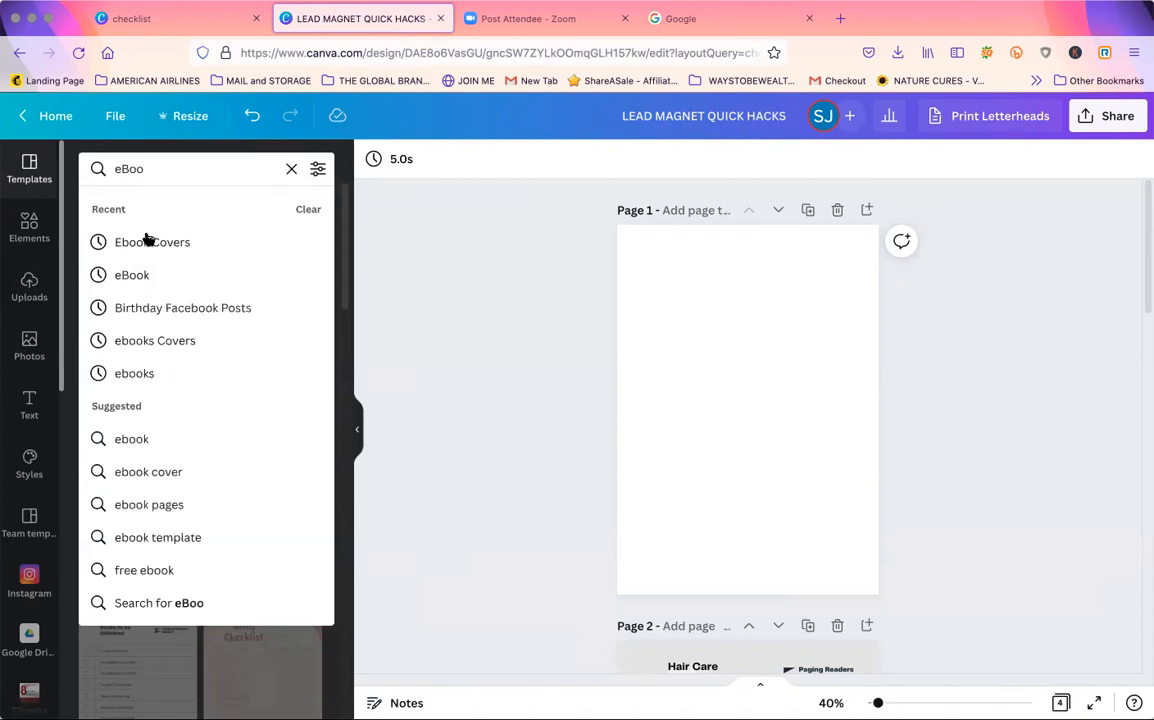
{"action": "left_click", "coordinate": [148, 243]}
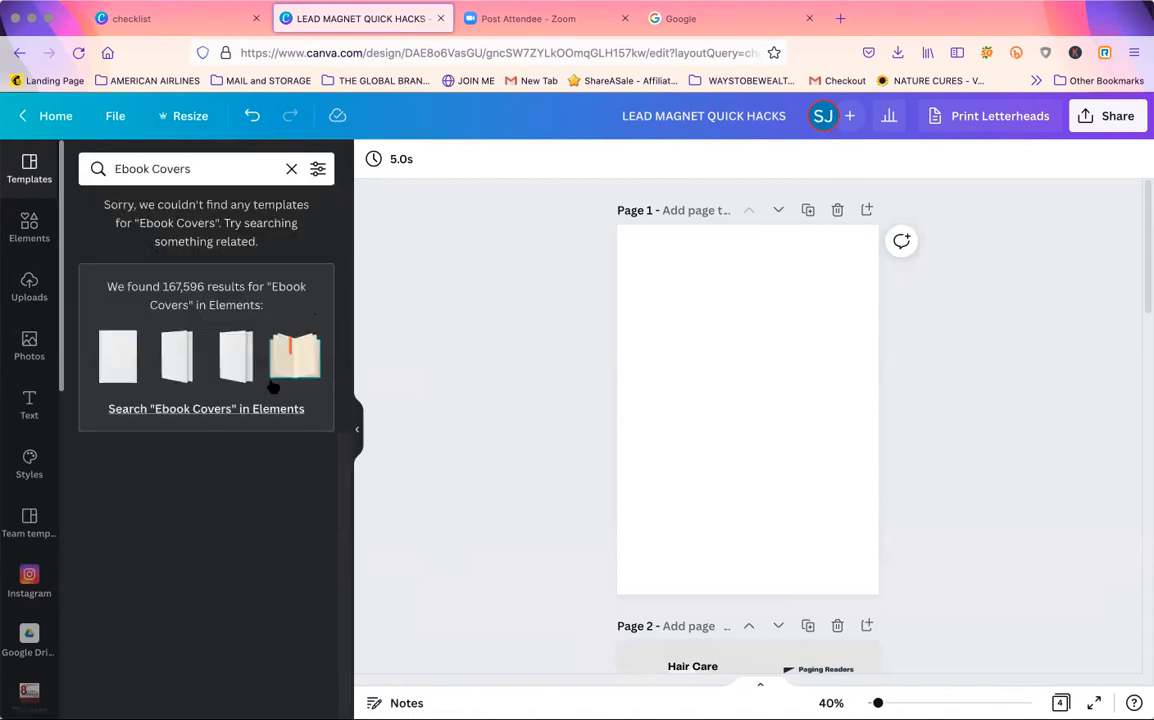
{"action": "left_click", "coordinate": [231, 410]}
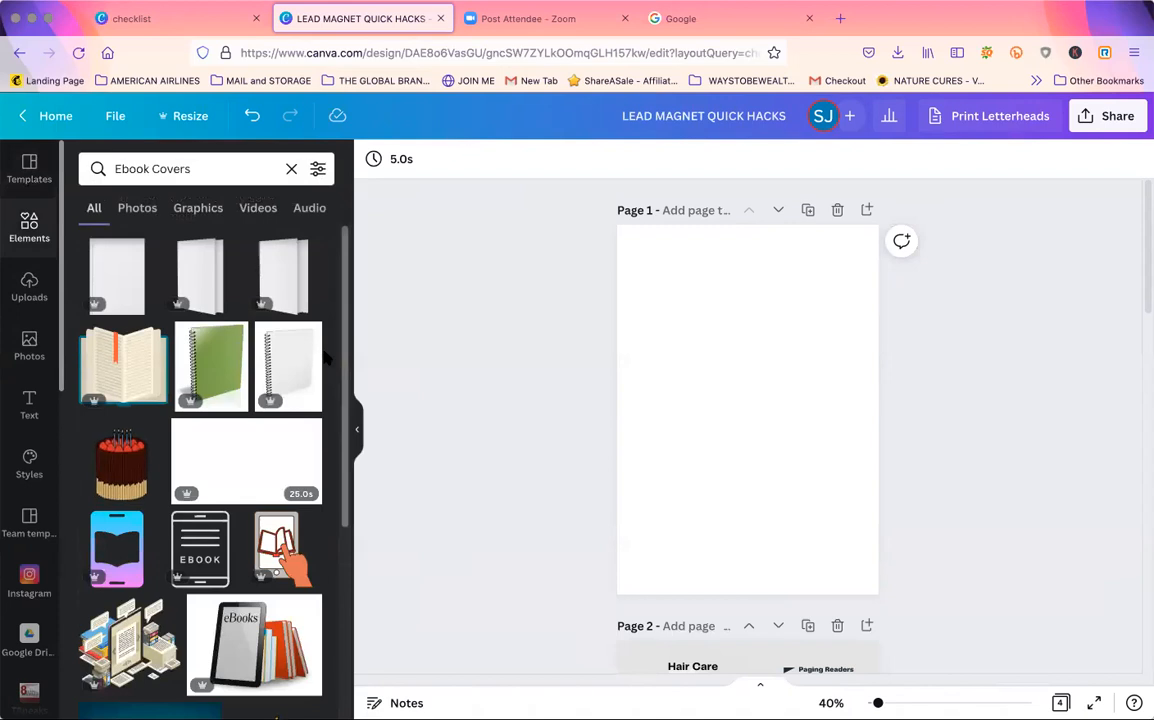
{"action": "left_click_drag", "start_coordinate": [345, 285], "coordinate": [345, 465]}
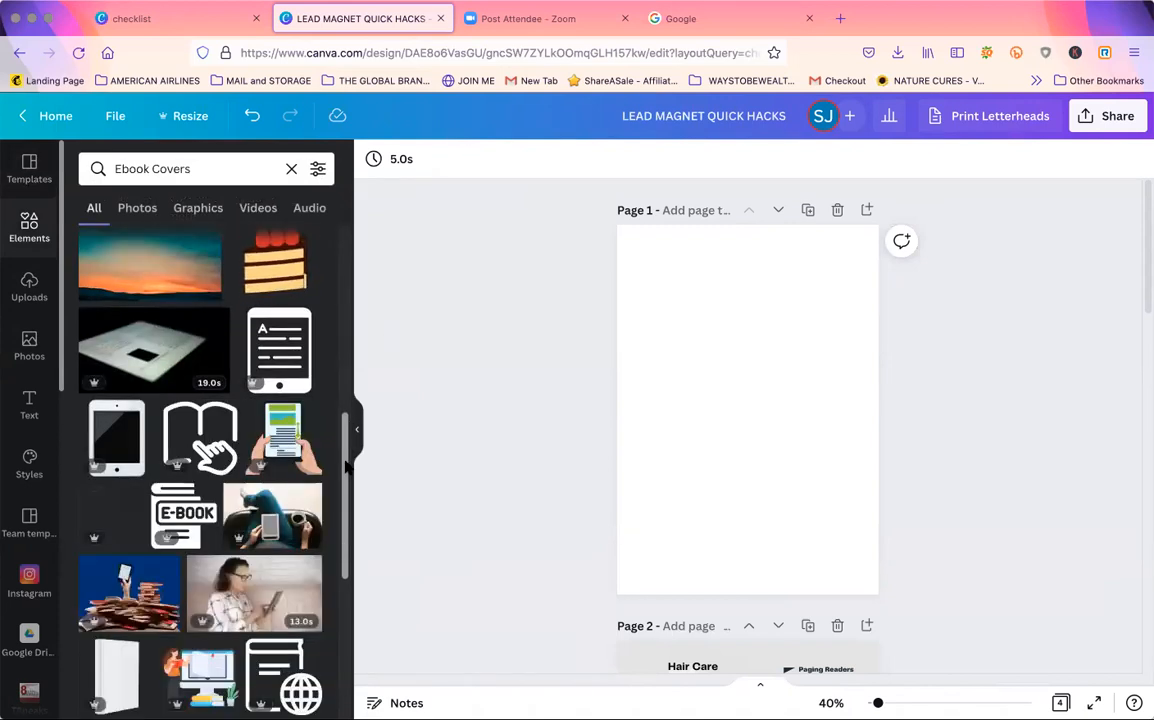
{"action": "left_click_drag", "start_coordinate": [250, 495], "coordinate": [628, 314]}
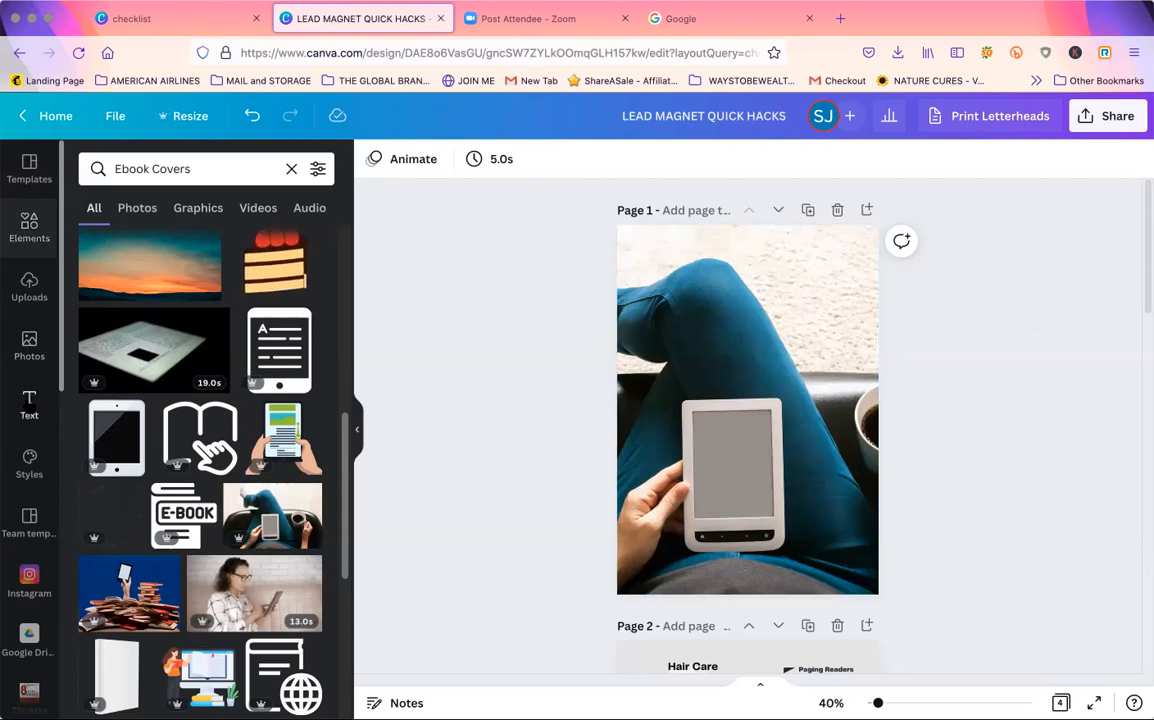
Place the "Wild SALE" text combination over the e-reader on the first page and colour it white.
{"action": "left_click", "coordinate": [30, 403]}
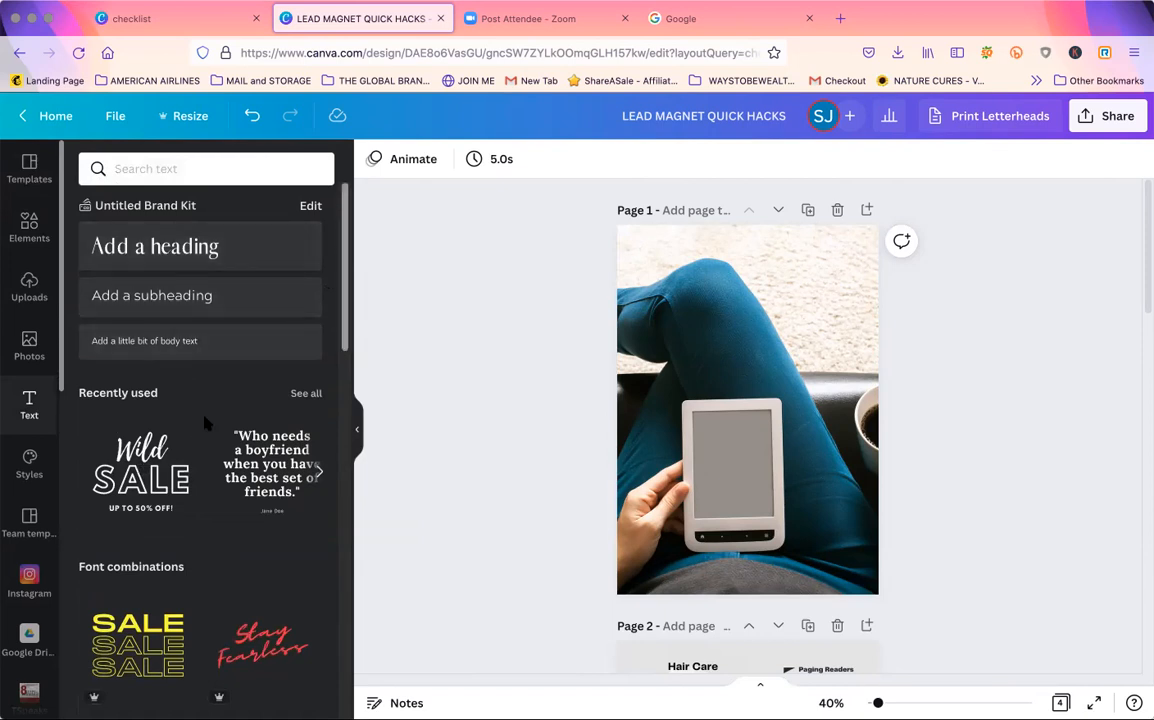
{"action": "left_click_drag", "start_coordinate": [143, 487], "coordinate": [627, 313]}
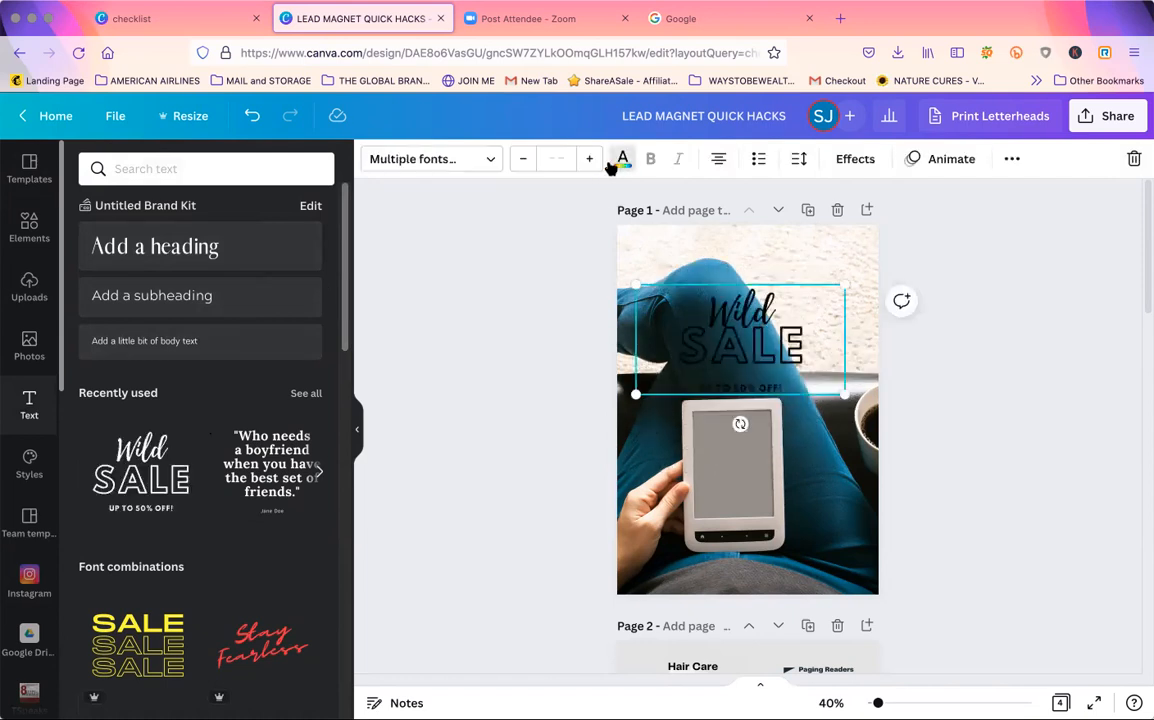
{"action": "left_click", "coordinate": [622, 160]}
{"action": "left_click", "coordinate": [268, 456]}
{"action": "left_click_drag", "start_coordinate": [783, 340], "coordinate": [778, 479]}
Replace the "UP TO 50% OFF!" line with "HUSTLE MAMA" and the word "SALE" with "CHOICES".
{"action": "left_click", "coordinate": [785, 510]}
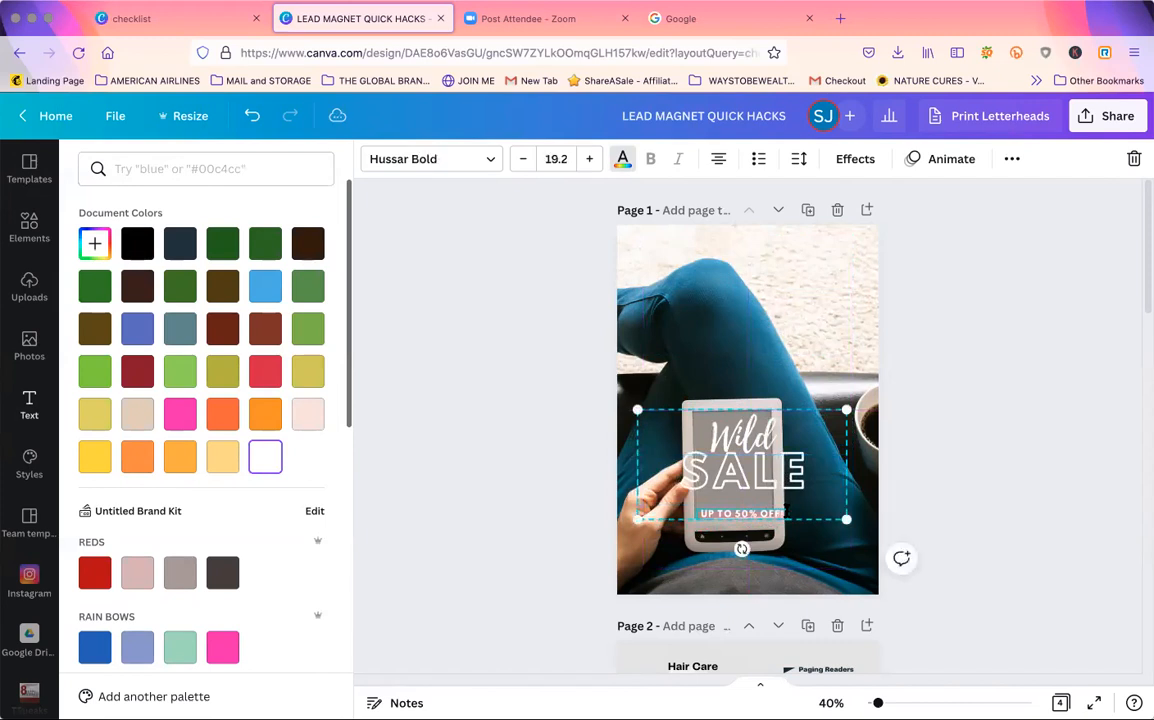
{"action": "type", "text": "HUSTLE MAMA"}
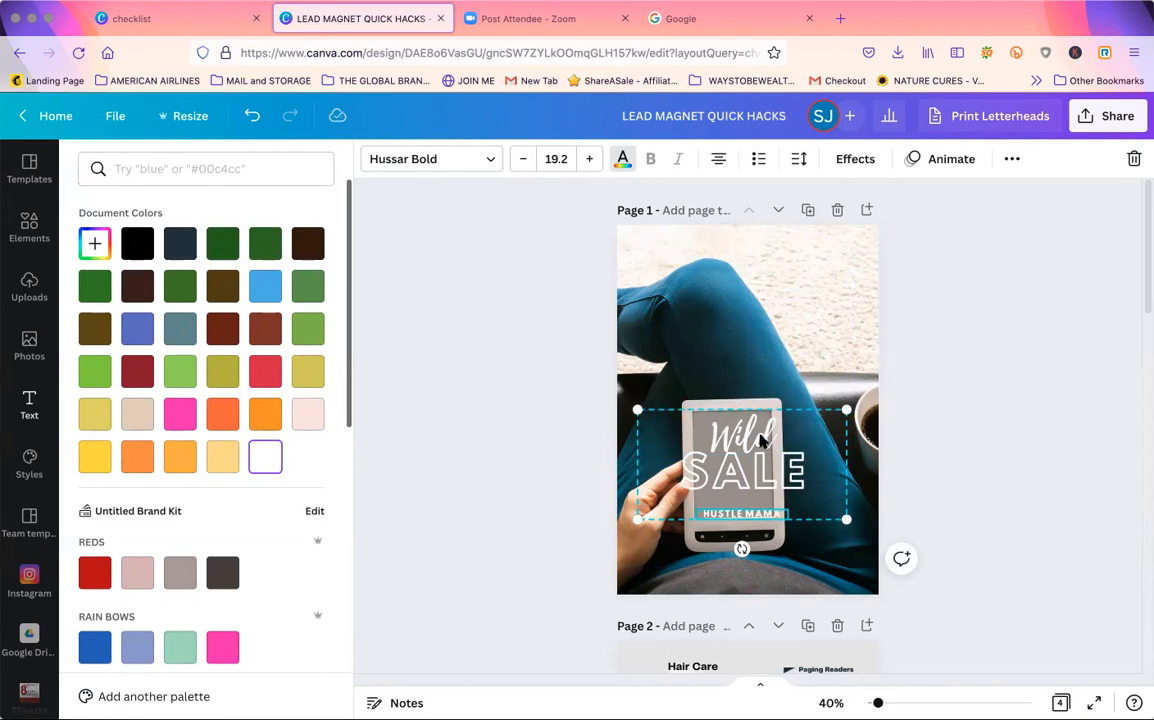
{"action": "double_click", "coordinate": [762, 440]}
{"action": "double_click", "coordinate": [785, 473]}
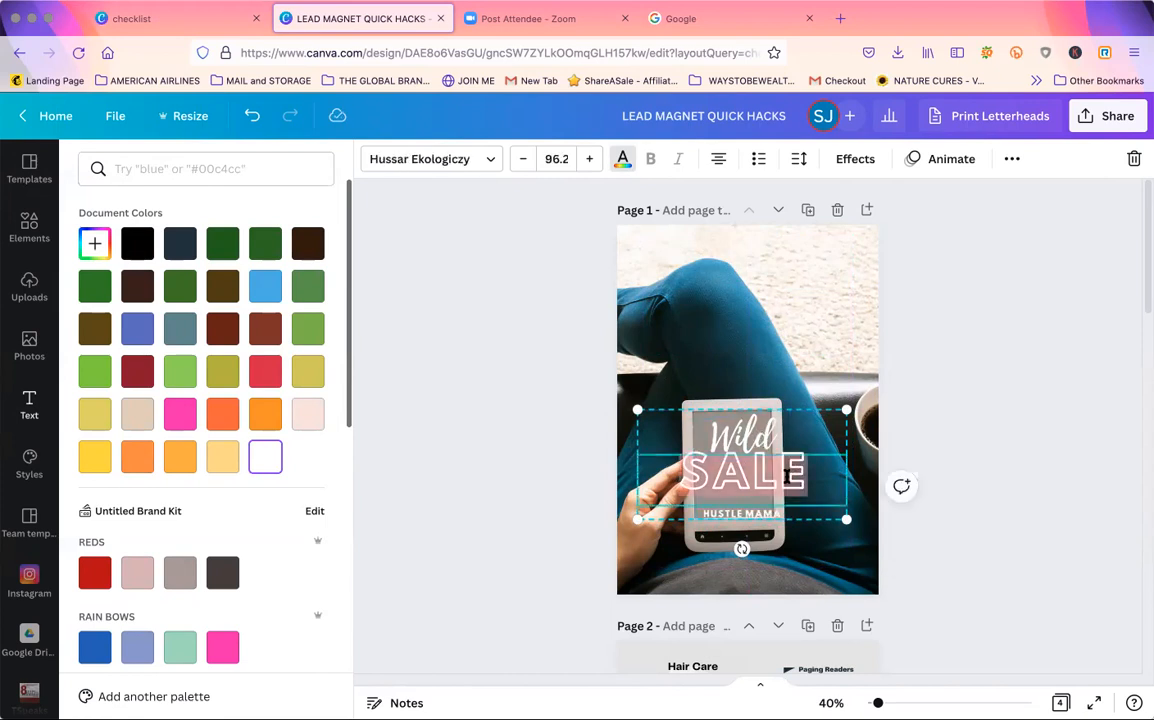
{"action": "type", "text": "CHOICES"}
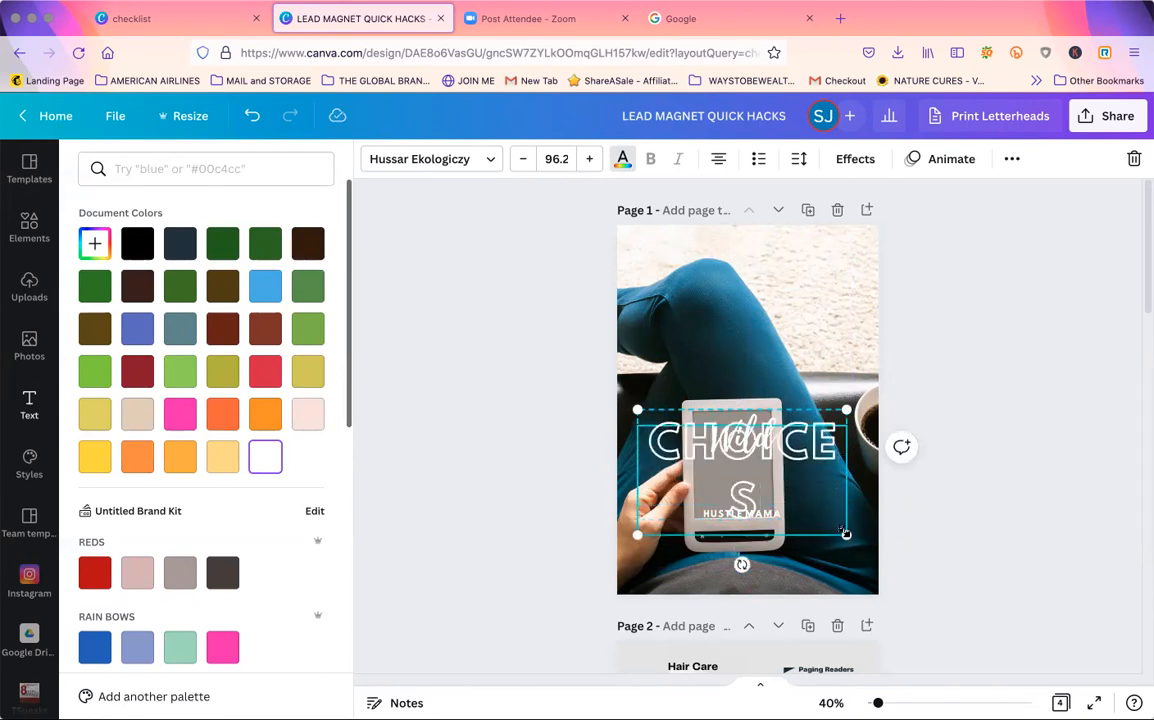
Enlarge the cover's text group slightly and reduce the font size of "CHOICES" until the word fits on one line.
{"action": "left_click_drag", "start_coordinate": [846, 535], "coordinate": [869, 548]}
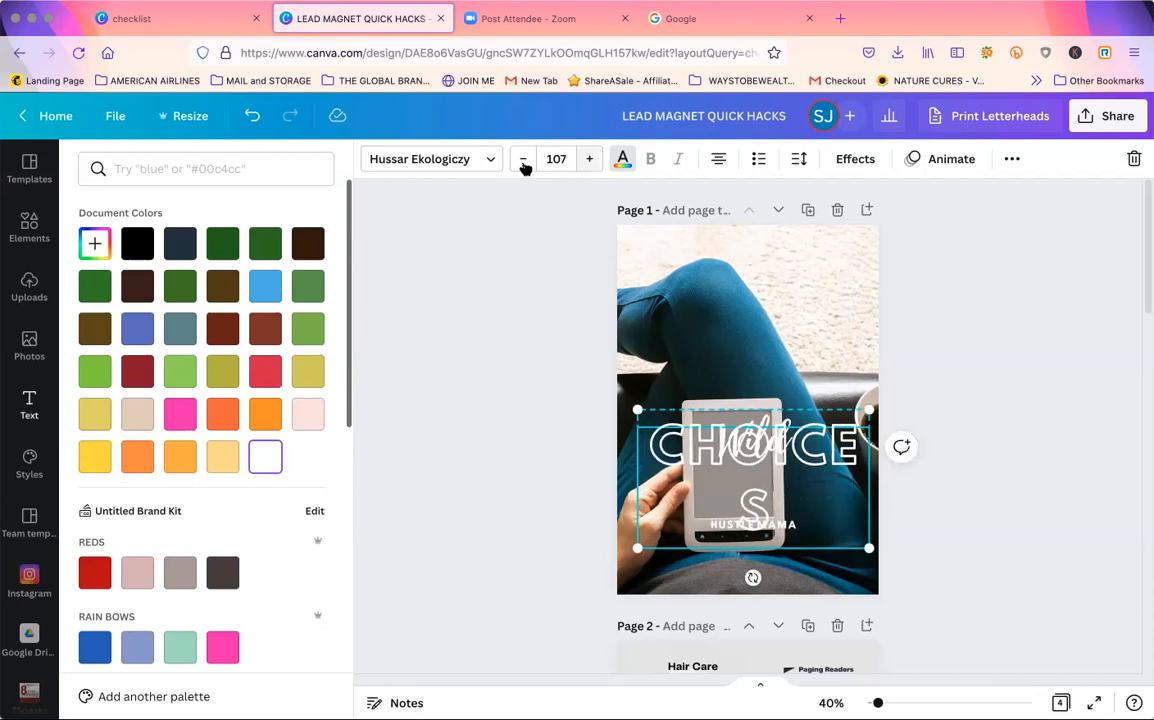
{"action": "left_click", "coordinate": [522, 161]}
{"action": "left_click", "coordinate": [522, 161]}
{"action": "left_click", "coordinate": [522, 161]}
{"action": "left_click", "coordinate": [522, 161]}
{"action": "left_click", "coordinate": [800, 452]}
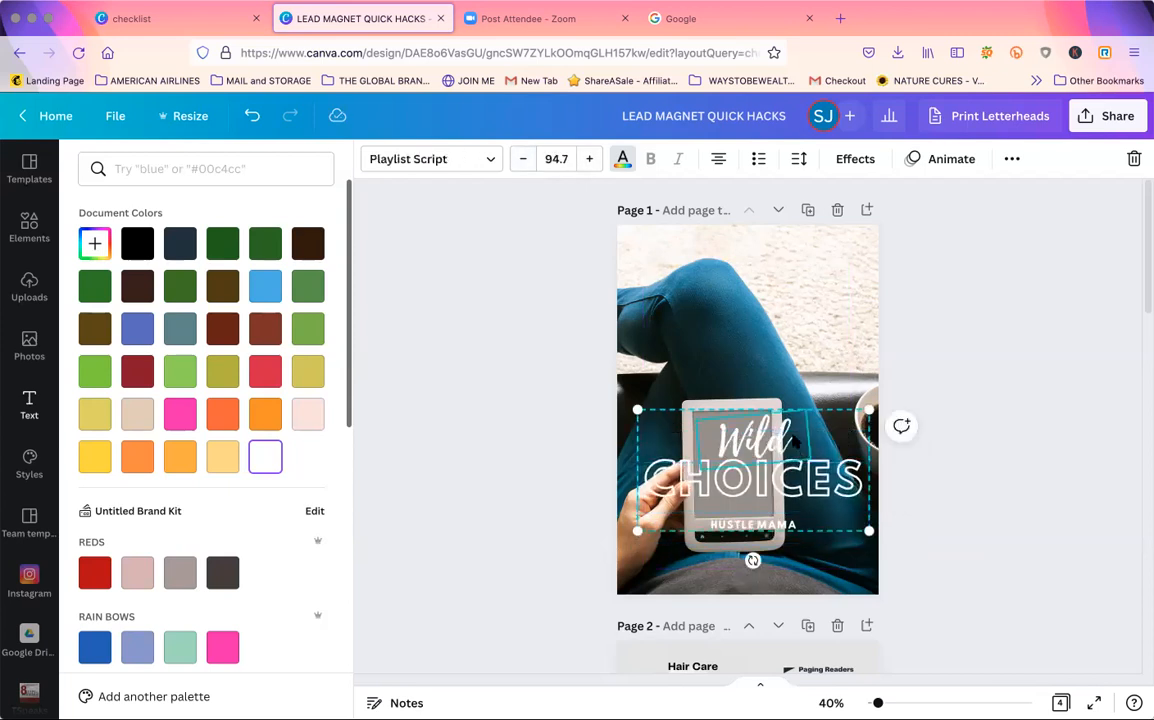
Move the cover's text group down towards the lower edge of the first page.
{"action": "double_click", "coordinate": [794, 441]}
{"action": "left_click", "coordinate": [845, 360]}
{"action": "left_click_drag", "start_coordinate": [822, 490], "coordinate": [809, 536]}
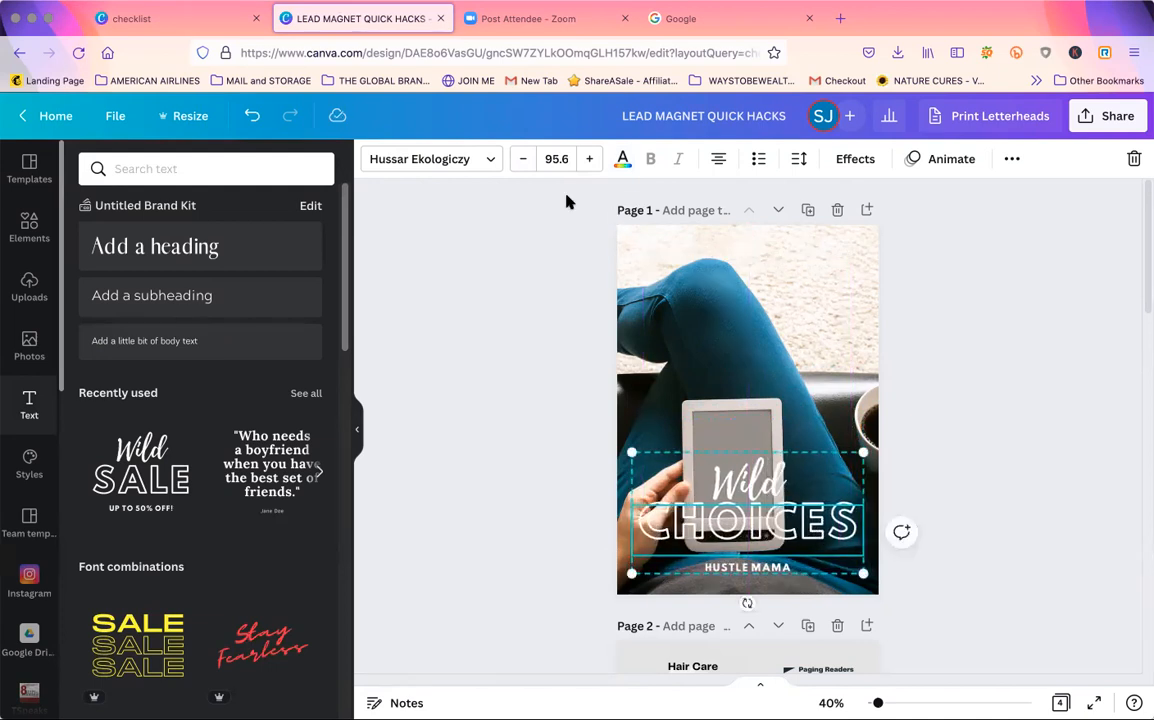
Reduce the font size of "CHOICES" to 69.6.
{"action": "left_click", "coordinate": [523, 159]}
{"action": "left_click", "coordinate": [523, 159]}
{"action": "left_click", "coordinate": [523, 159]}
{"action": "left_click", "coordinate": [523, 159]}
{"action": "left_click", "coordinate": [523, 159]}
{"action": "left_click", "coordinate": [523, 159]}
{"action": "left_click", "coordinate": [523, 159]}
{"action": "left_click", "coordinate": [523, 159]}
{"action": "left_click", "coordinate": [523, 159]}
{"action": "left_click", "coordinate": [523, 159]}
{"action": "left_click", "coordinate": [523, 159]}
{"action": "left_click", "coordinate": [523, 159]}
{"action": "left_click", "coordinate": [523, 159]}
{"action": "left_click", "coordinate": [523, 159]}
{"action": "left_click", "coordinate": [523, 159]}
{"action": "left_click", "coordinate": [523, 159]}
{"action": "left_click", "coordinate": [523, 159]}
{"action": "left_click", "coordinate": [523, 159]}
{"action": "left_click", "coordinate": [523, 159]}
{"action": "left_click", "coordinate": [523, 159]}
{"action": "left_click", "coordinate": [523, 159]}
{"action": "left_click", "coordinate": [523, 159]}
{"action": "left_click", "coordinate": [523, 159]}
{"action": "left_click", "coordinate": [523, 159]}
{"action": "left_click", "coordinate": [985, 440]}
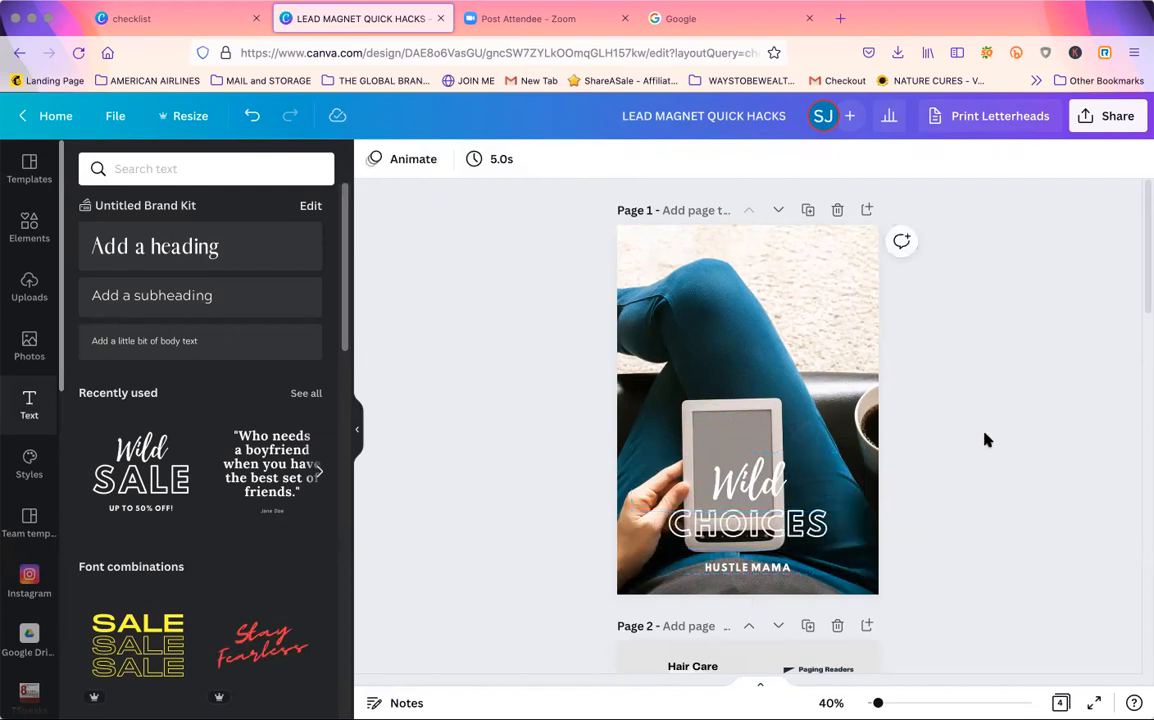
Nudge the text group up slightly and clear its "CHOICES" and "HUSTLE MAMA" lines.
{"action": "left_click_drag", "start_coordinate": [772, 541], "coordinate": [772, 526]}
{"action": "double_click", "coordinate": [772, 516]}
{"action": "key", "text": "BackSpace"}
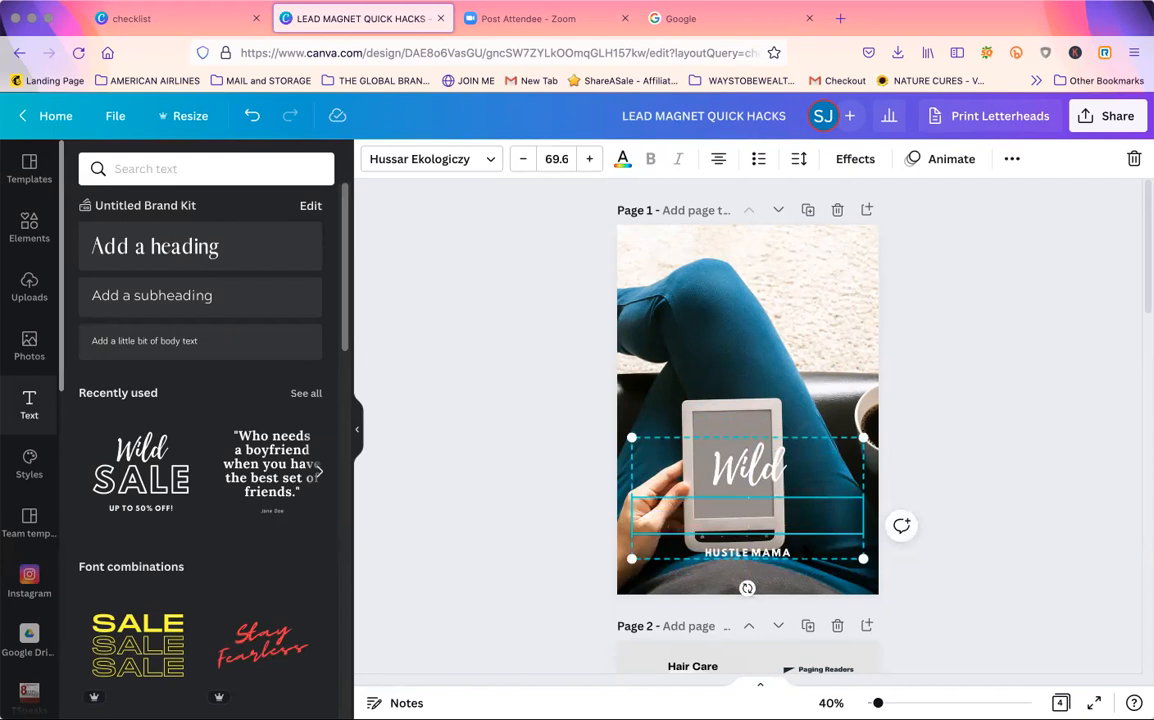
{"action": "double_click", "coordinate": [787, 554]}
{"action": "key", "text": "BackSpace"}
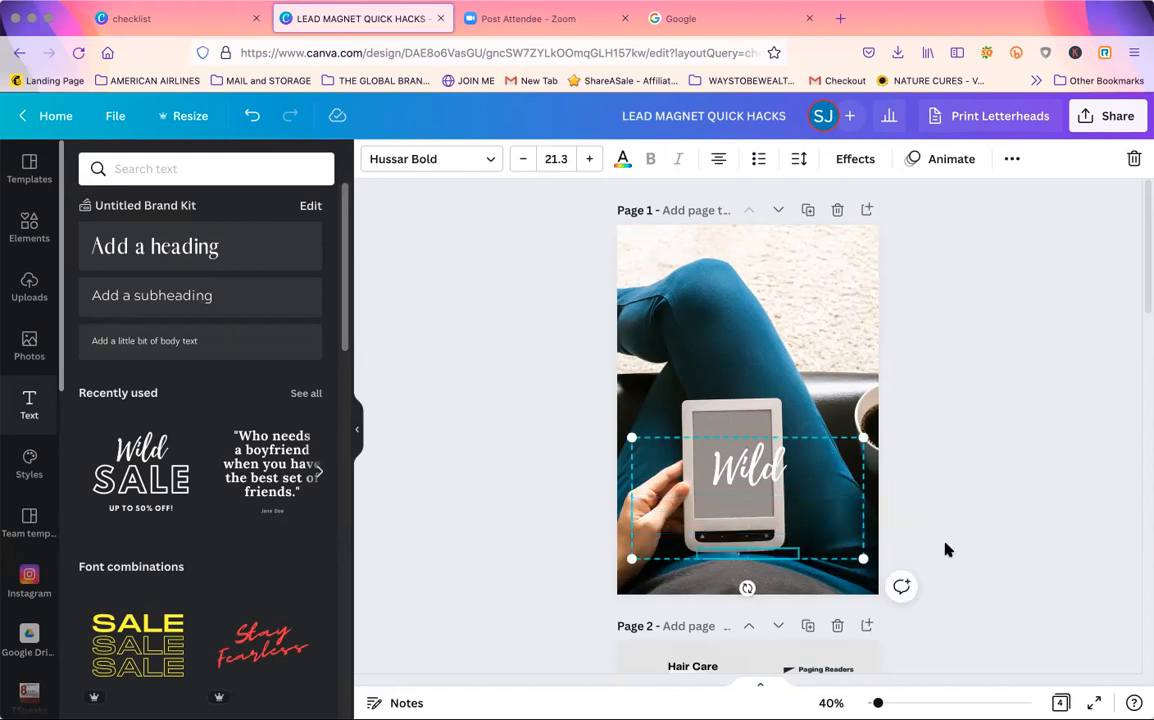
Move the text group so that "Wild" sits on the e-reader's screen, and select the empty line below it.
{"action": "left_click", "coordinate": [1023, 500]}
{"action": "left_click_drag", "start_coordinate": [786, 487], "coordinate": [772, 472]}
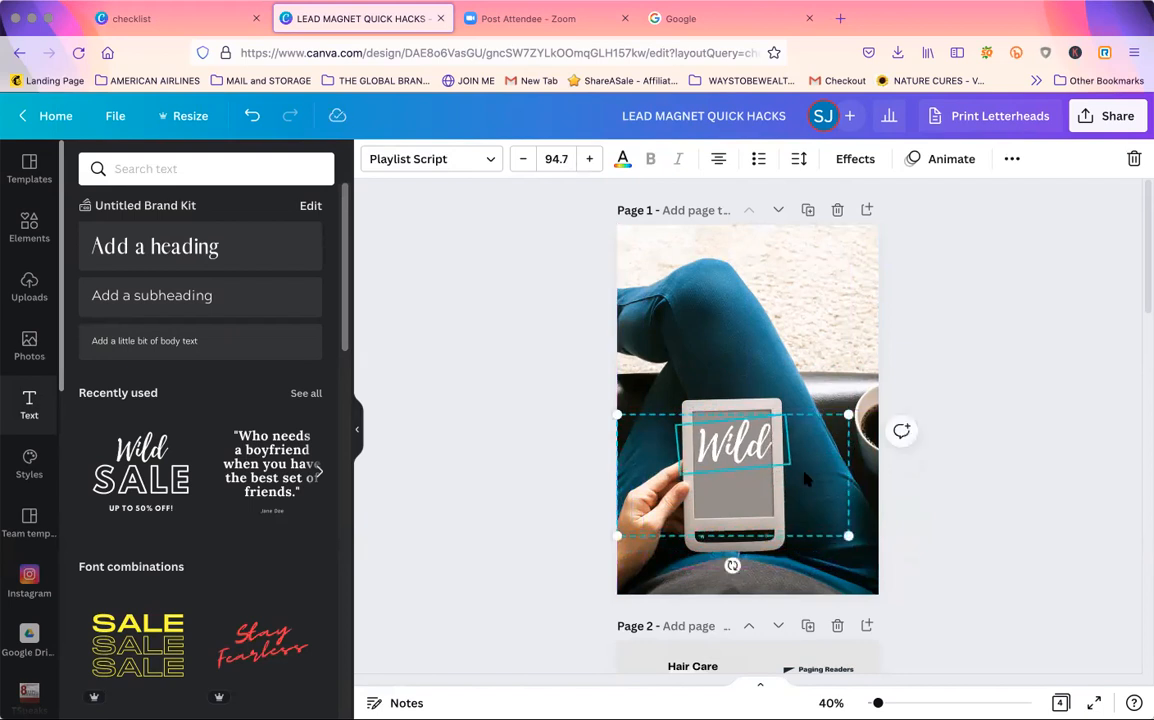
{"action": "left_click", "coordinate": [808, 480]}
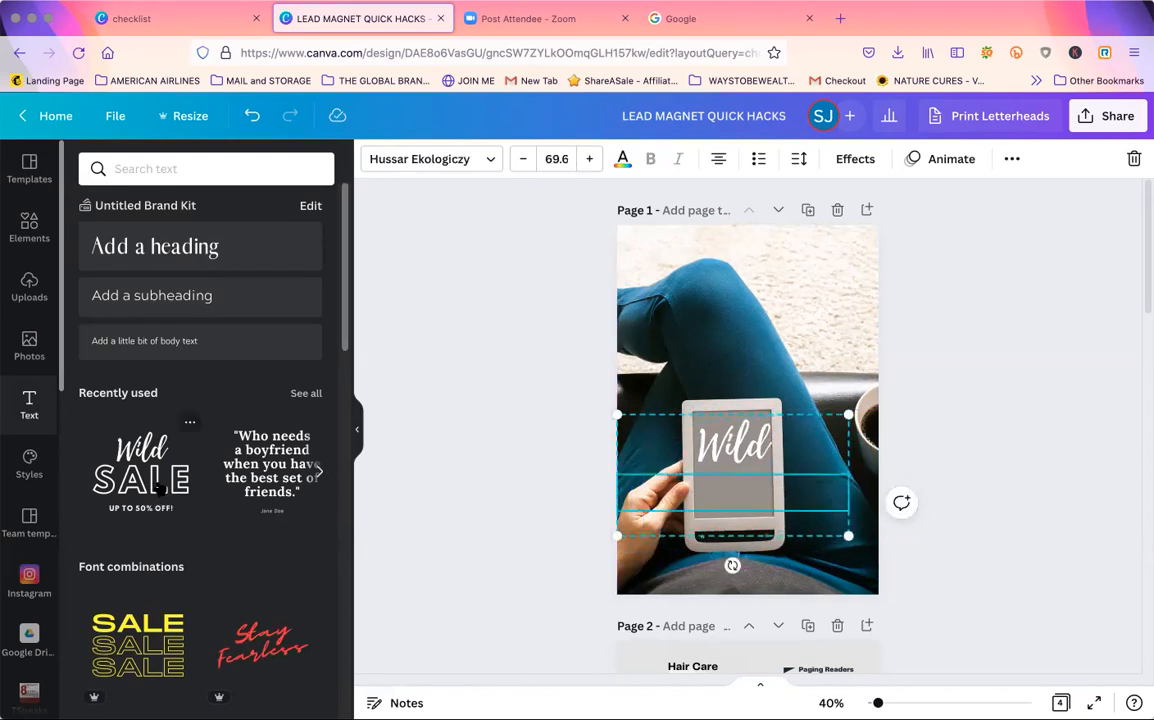
Add the text "CARD" in the pink neon GLOW style at size 76.9, beneath "Wild" on the e-reader's screen.
{"action": "left_click_drag", "start_coordinate": [345, 314], "coordinate": [348, 493]}
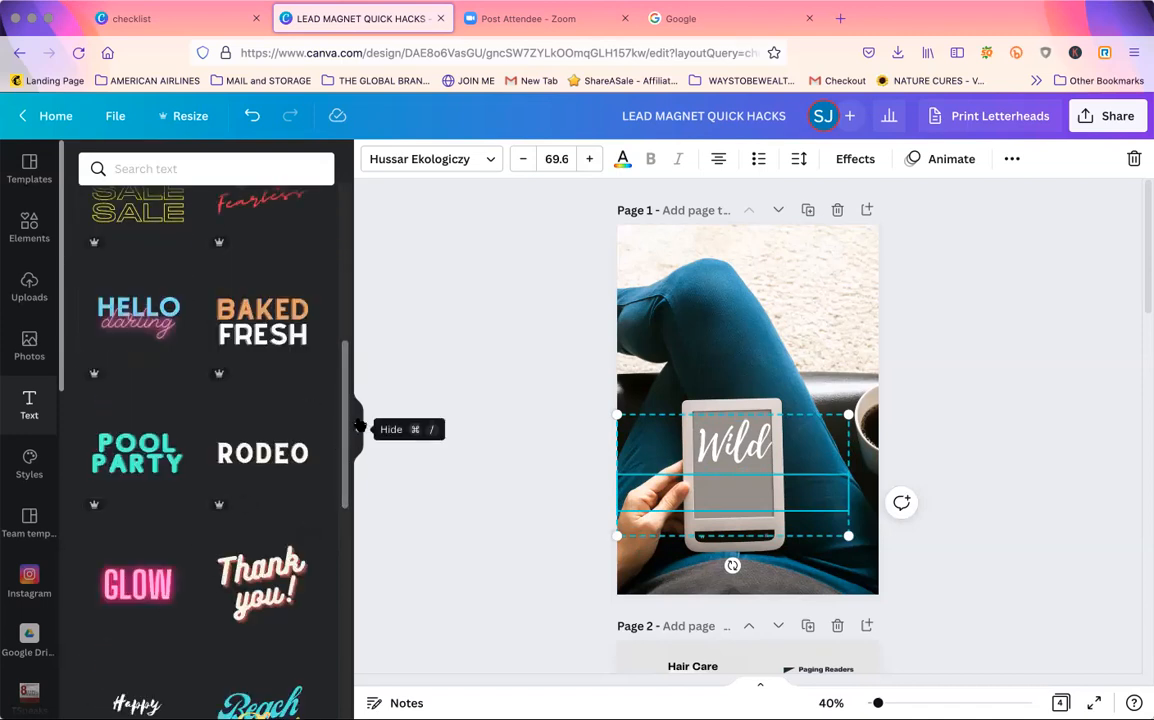
{"action": "left_click", "coordinate": [159, 593]}
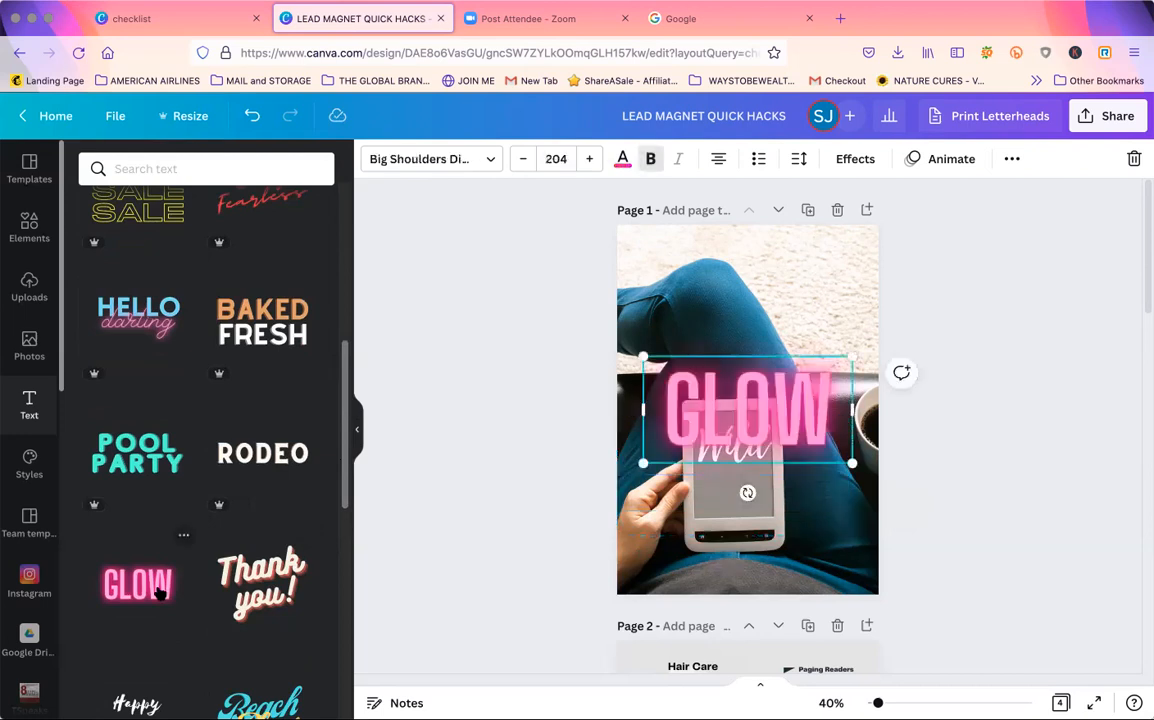
{"action": "left_click_drag", "start_coordinate": [858, 353], "coordinate": [743, 413]}
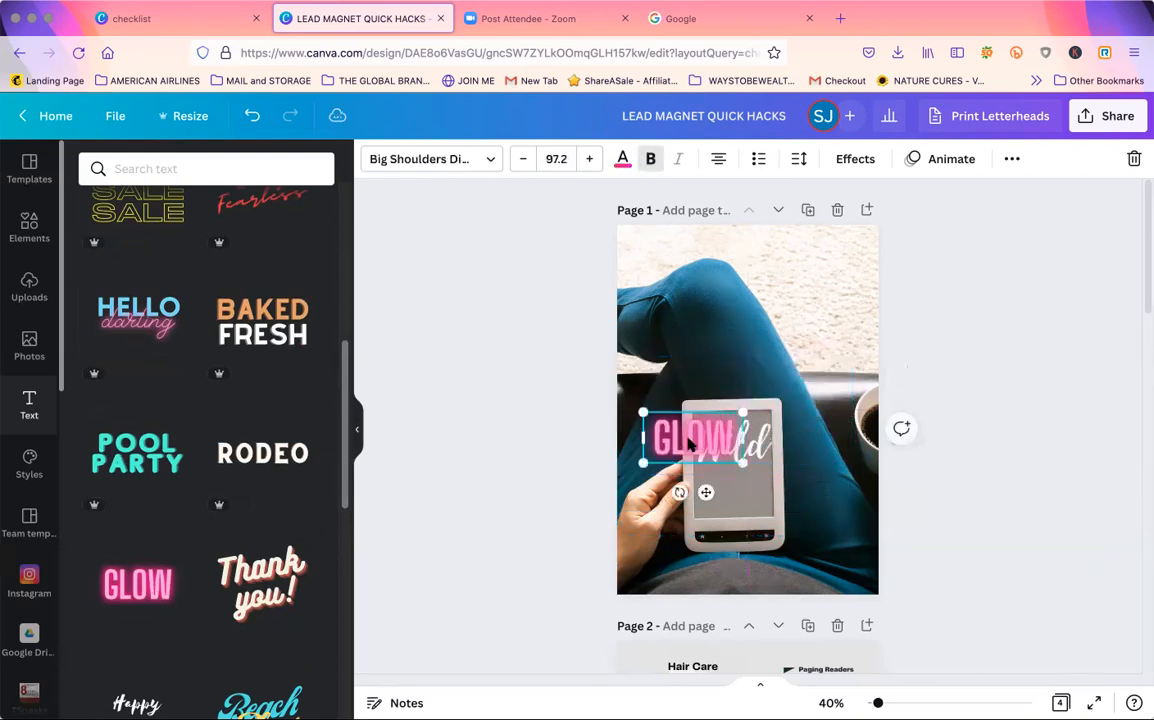
{"action": "left_click_drag", "start_coordinate": [693, 453], "coordinate": [728, 502]}
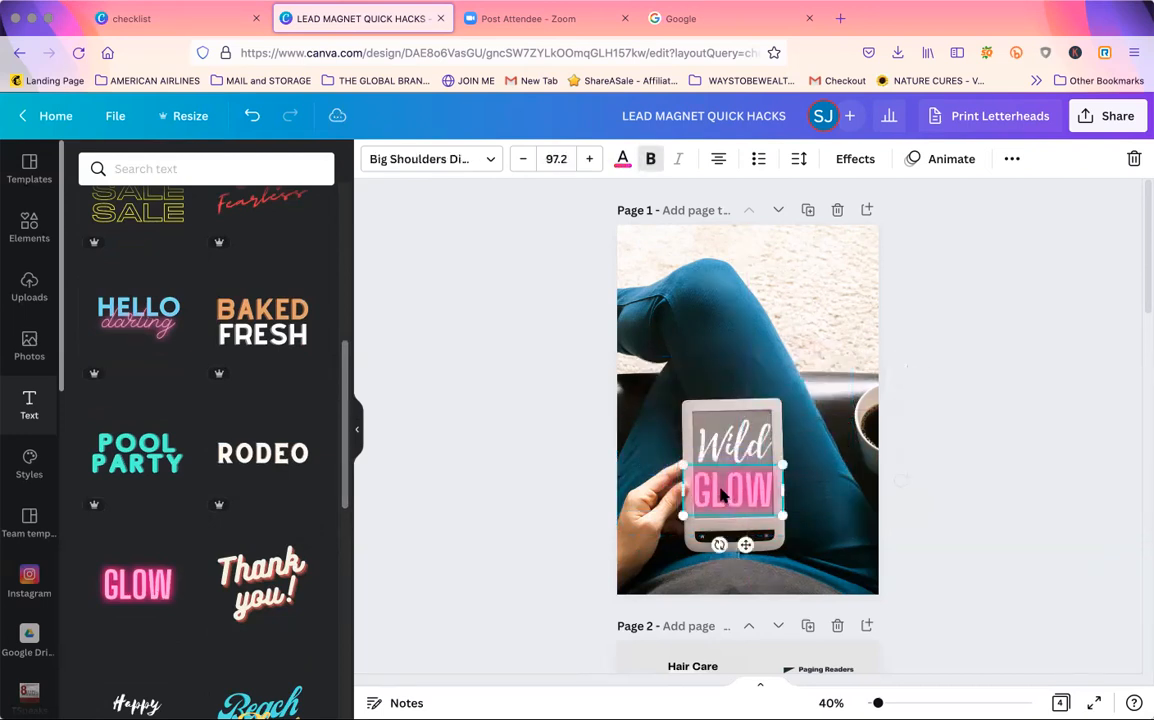
{"action": "left_click_drag", "start_coordinate": [689, 465], "coordinate": [740, 489]}
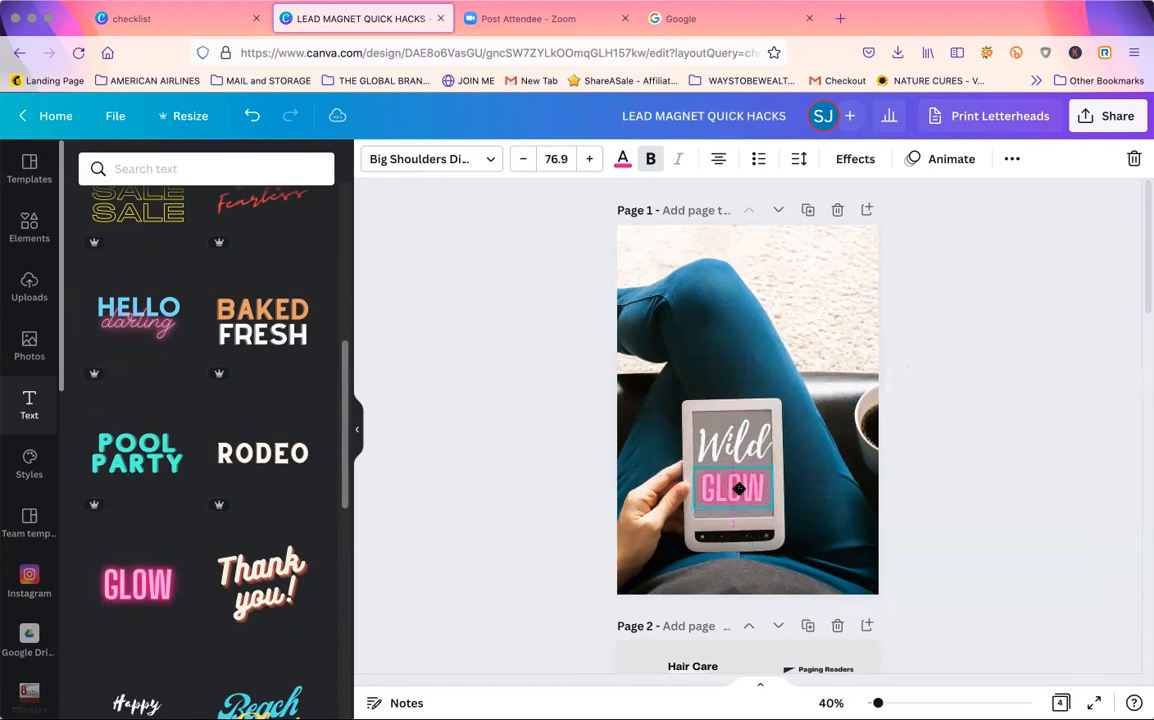
{"action": "double_click", "coordinate": [741, 489]}
{"action": "type", "text": "CARD"}
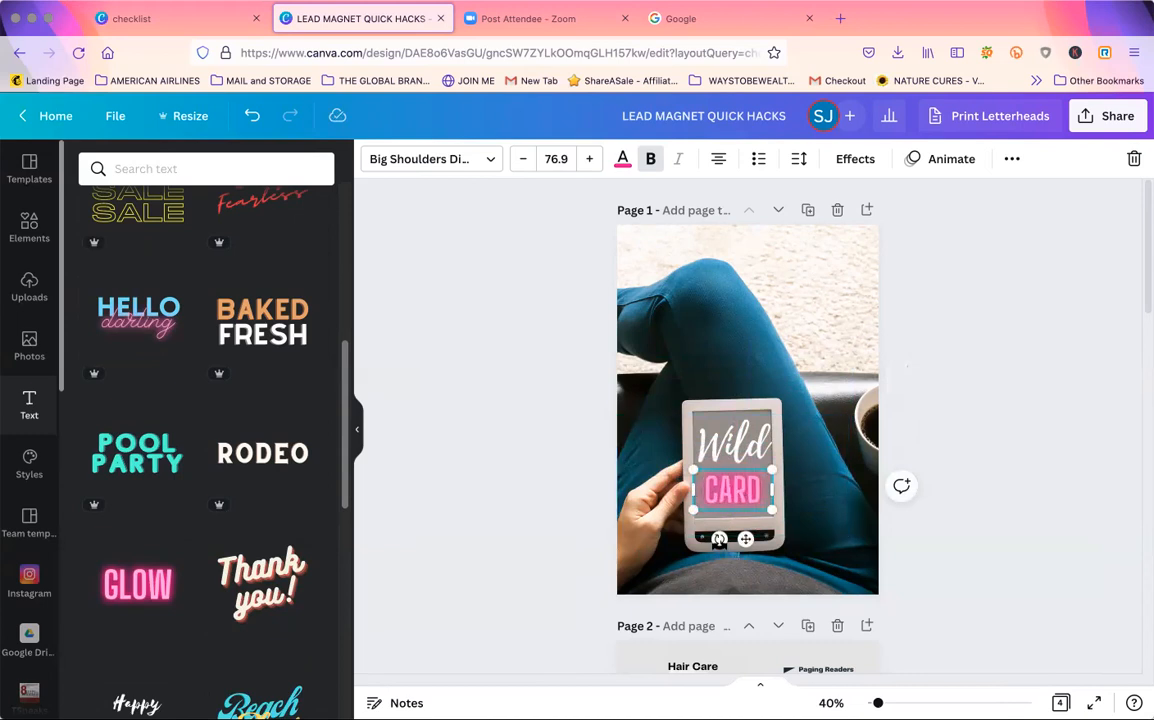
Rotate the "CARD" text slightly, by about -2°, to match the tilt of the e-reader.
{"action": "mouse_move", "coordinate": [720, 541]}
{"action": "left_mouse_down"}
{"action": "mouse_move", "coordinate": [695, 530]}
{"action": "mouse_move", "coordinate": [710, 535]}
{"action": "mouse_move", "coordinate": [697, 508]}
{"action": "mouse_move", "coordinate": [722, 560]}
{"action": "left_mouse_up"}
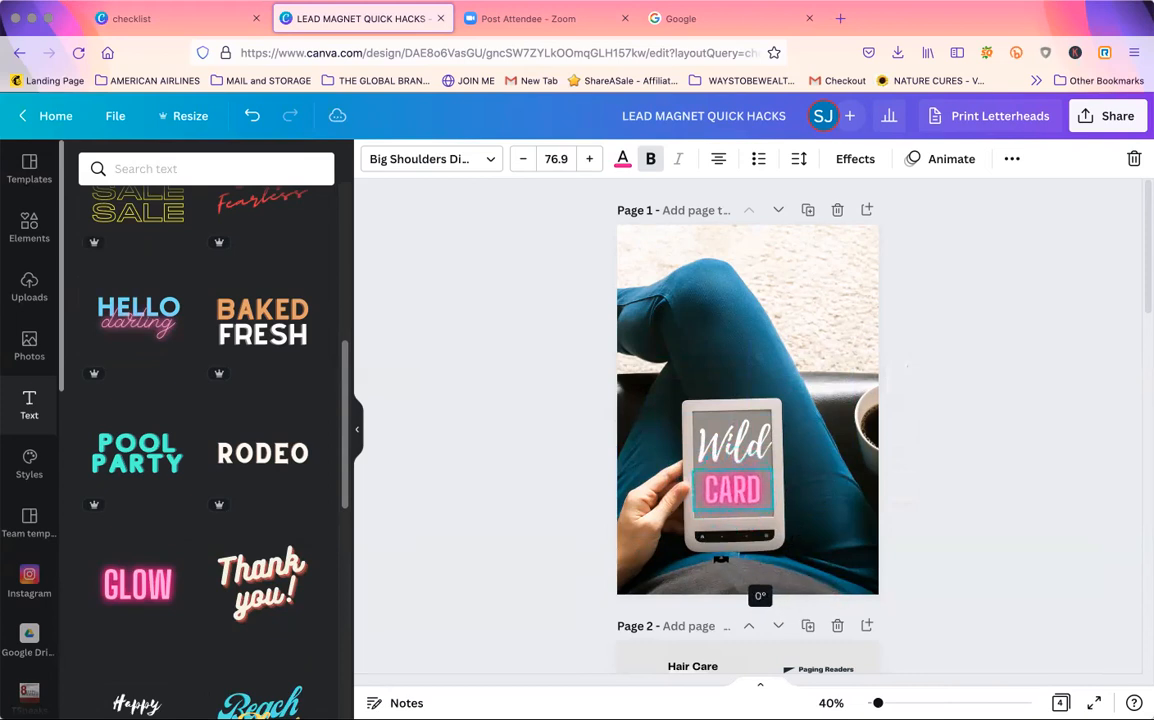
{"action": "left_click", "coordinate": [800, 428], "text": "shift"}
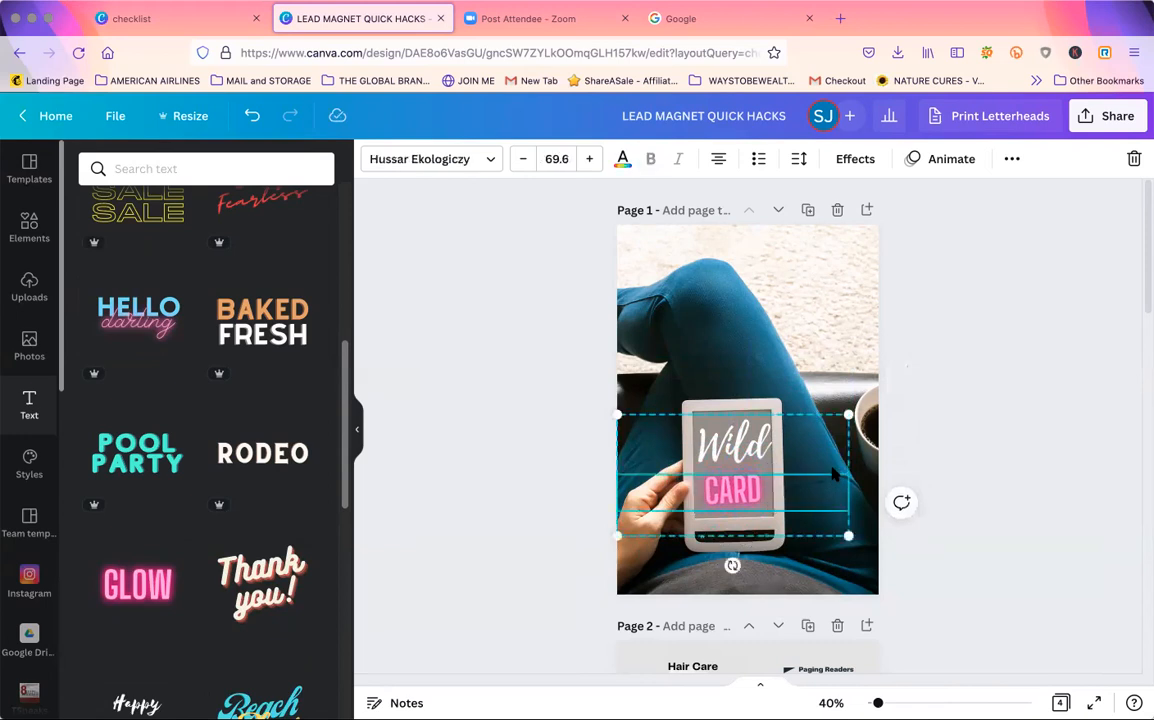
{"action": "left_click", "coordinate": [731, 574]}
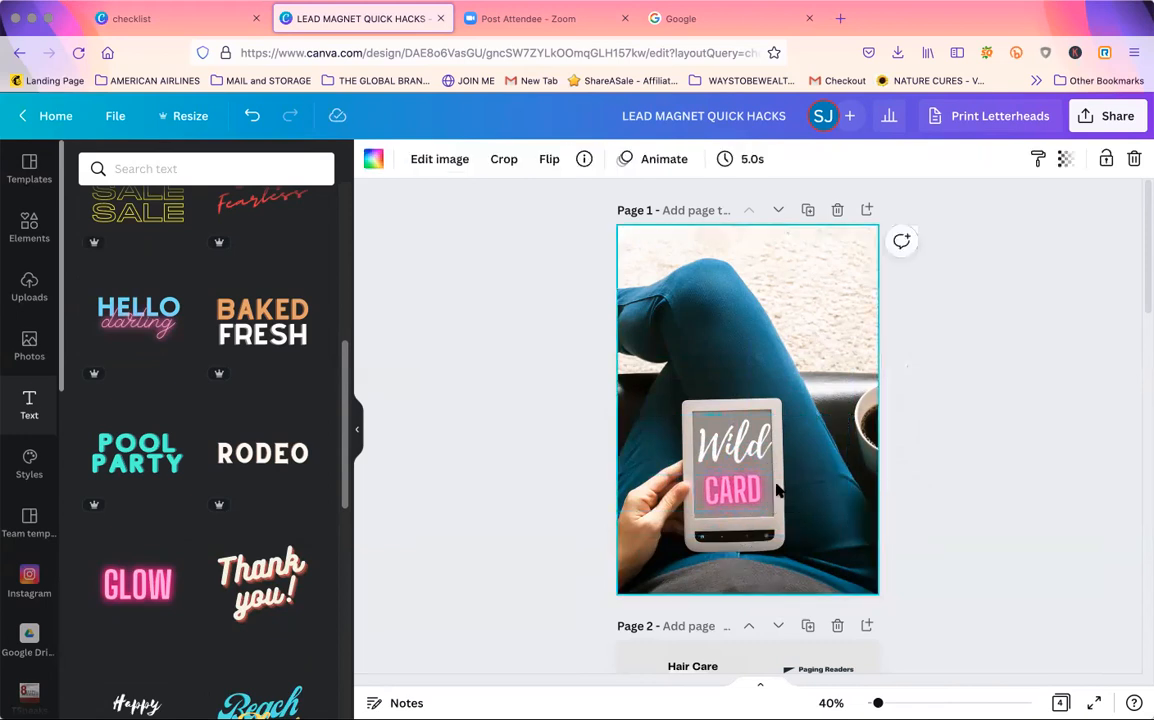
{"action": "left_click", "coordinate": [745, 494]}
{"action": "left_click_drag", "start_coordinate": [720, 540], "coordinate": [685, 520]}
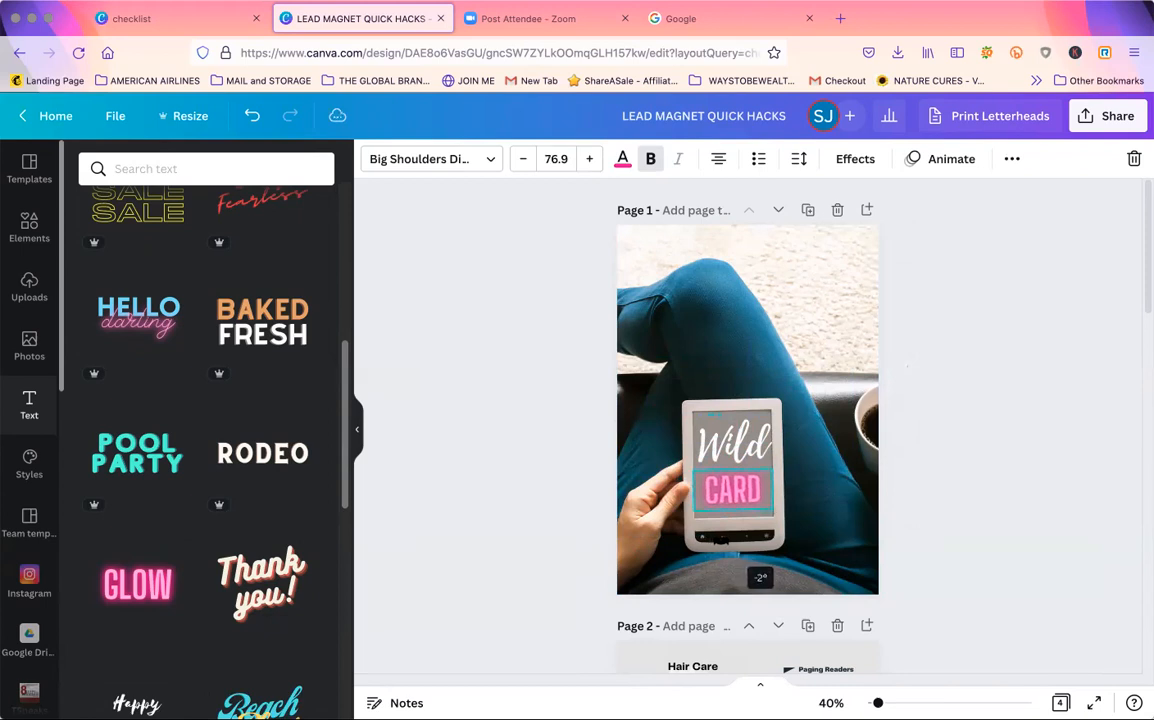
{"action": "left_click", "coordinate": [798, 430]}
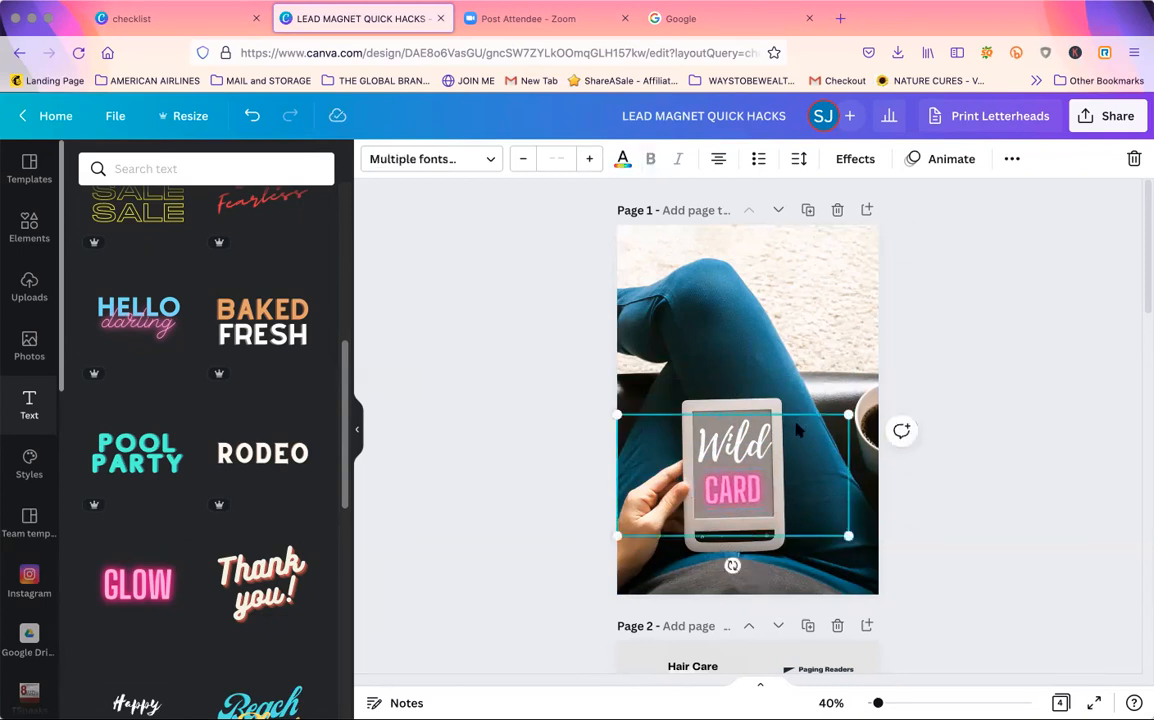
{"action": "left_click", "coordinate": [1022, 361]}
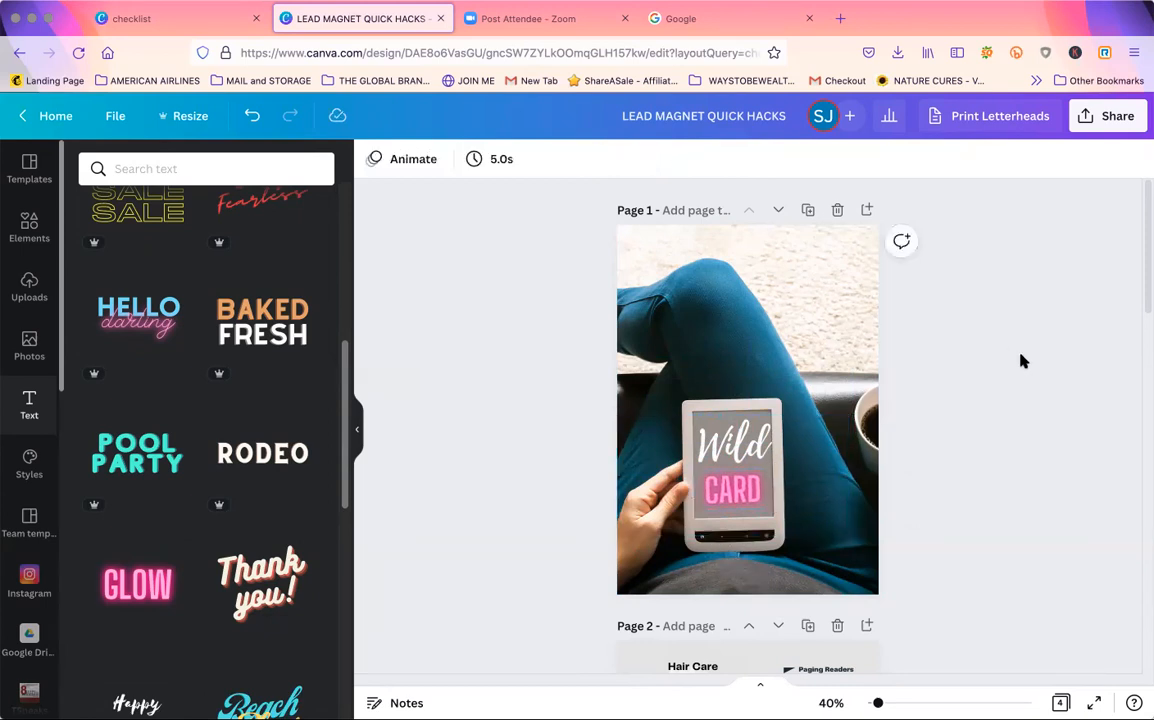
Move the "Wild" text group down slightly so it sits closer to "CARD".
{"action": "left_click", "coordinate": [765, 435]}
{"action": "mouse_move", "coordinate": [766, 435]}
{"action": "left_mouse_down"}
{"action": "mouse_move", "coordinate": [767, 466]}
{"action": "mouse_move", "coordinate": [763, 447]}
{"action": "left_mouse_up"}
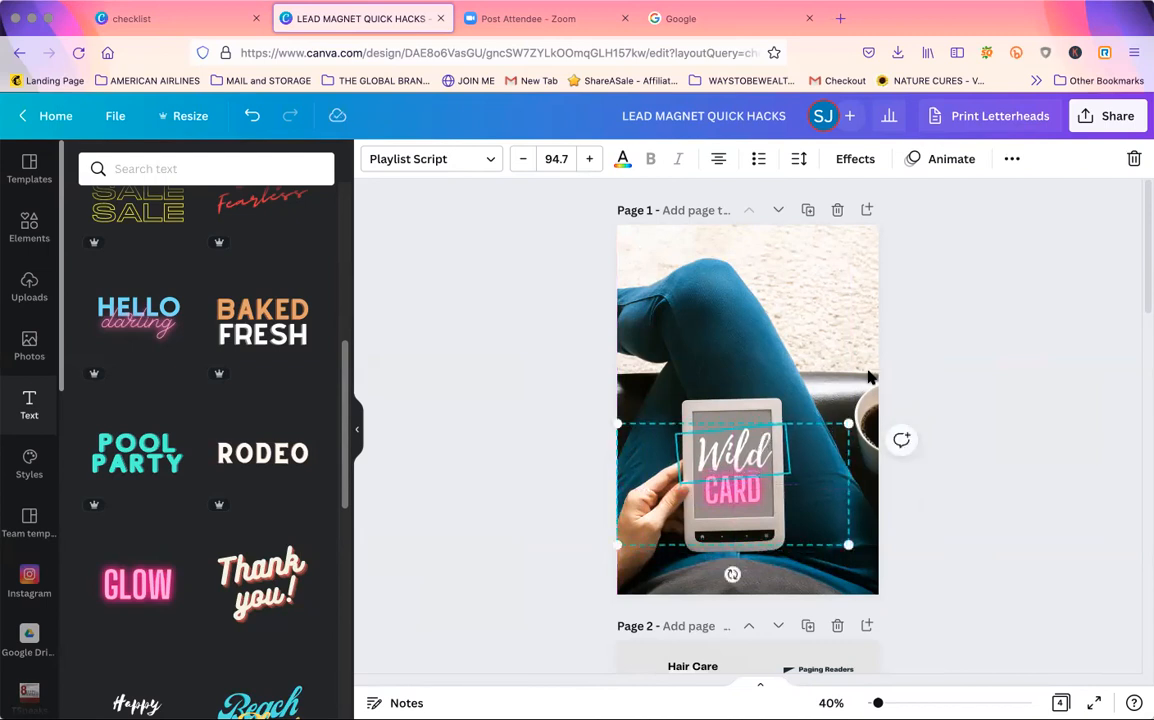
{"action": "left_click", "coordinate": [977, 345]}
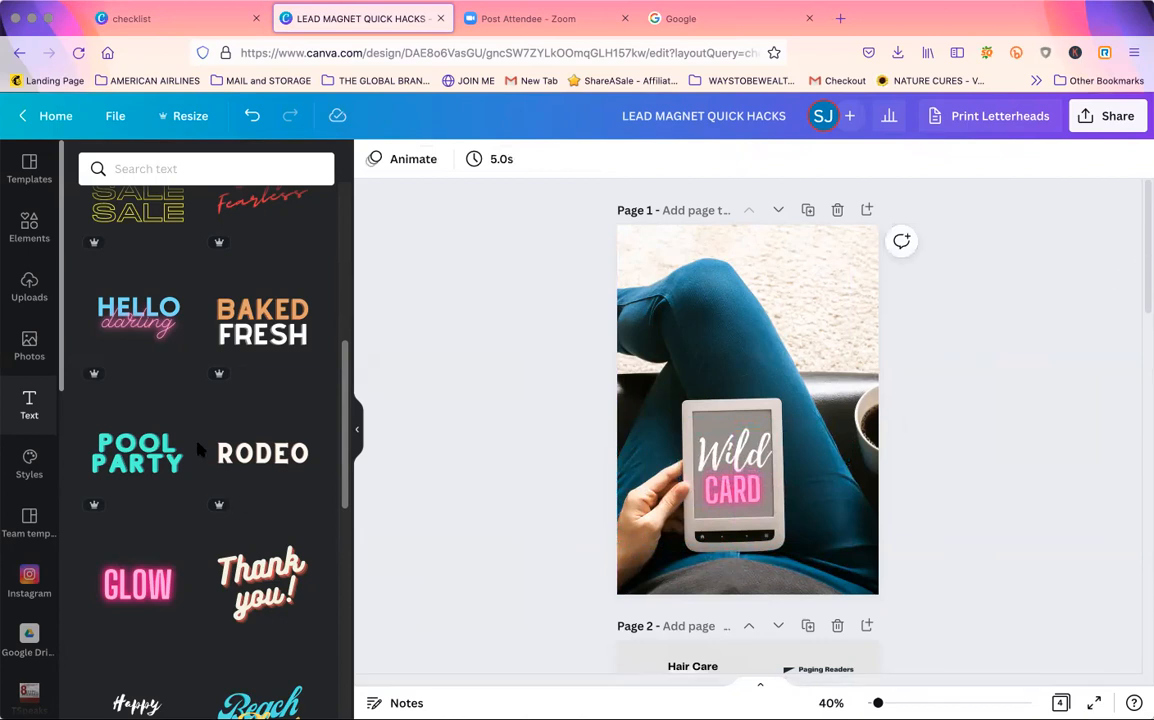
{"action": "left_click_drag", "start_coordinate": [344, 430], "coordinate": [319, 155]}
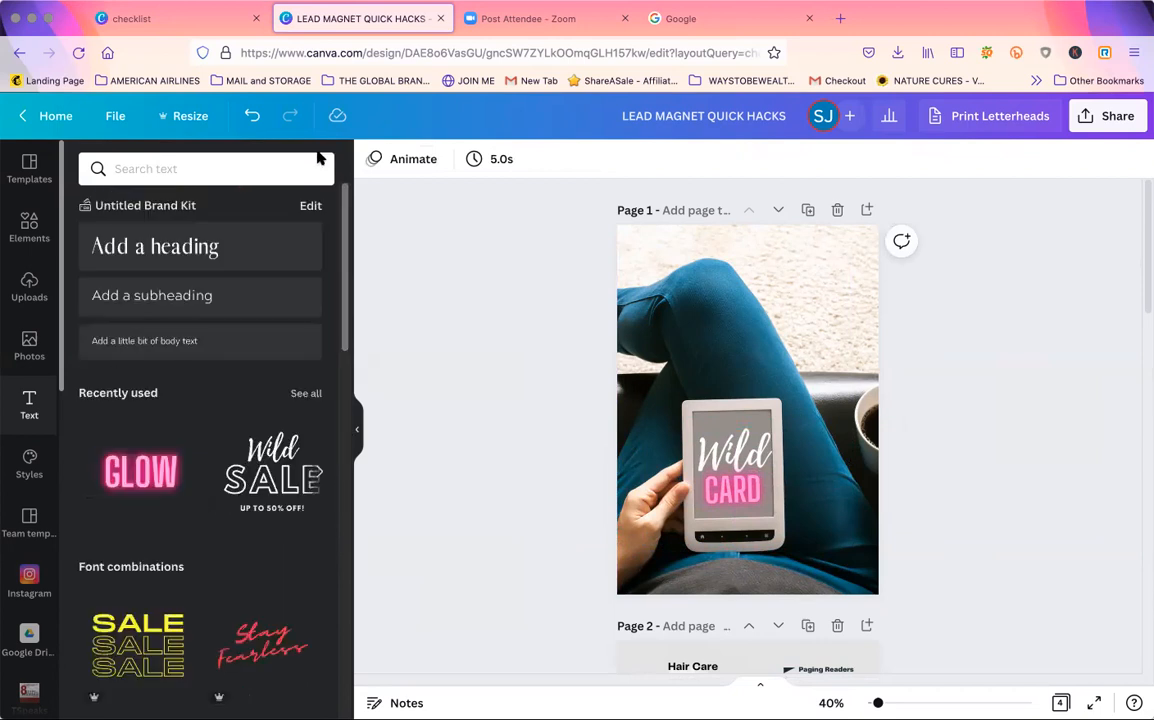
{"action": "left_click", "coordinate": [147, 296]}
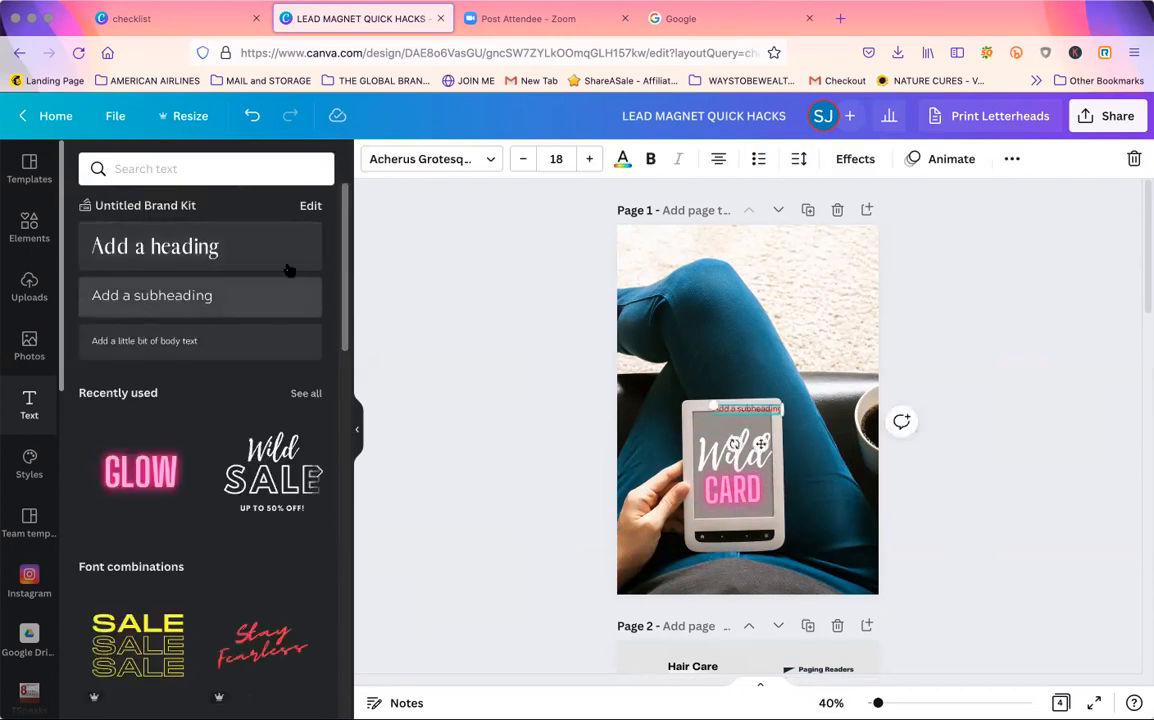
{"action": "left_click", "coordinate": [806, 393]}
{"action": "left_click_drag", "start_coordinate": [738, 411], "coordinate": [848, 248]}
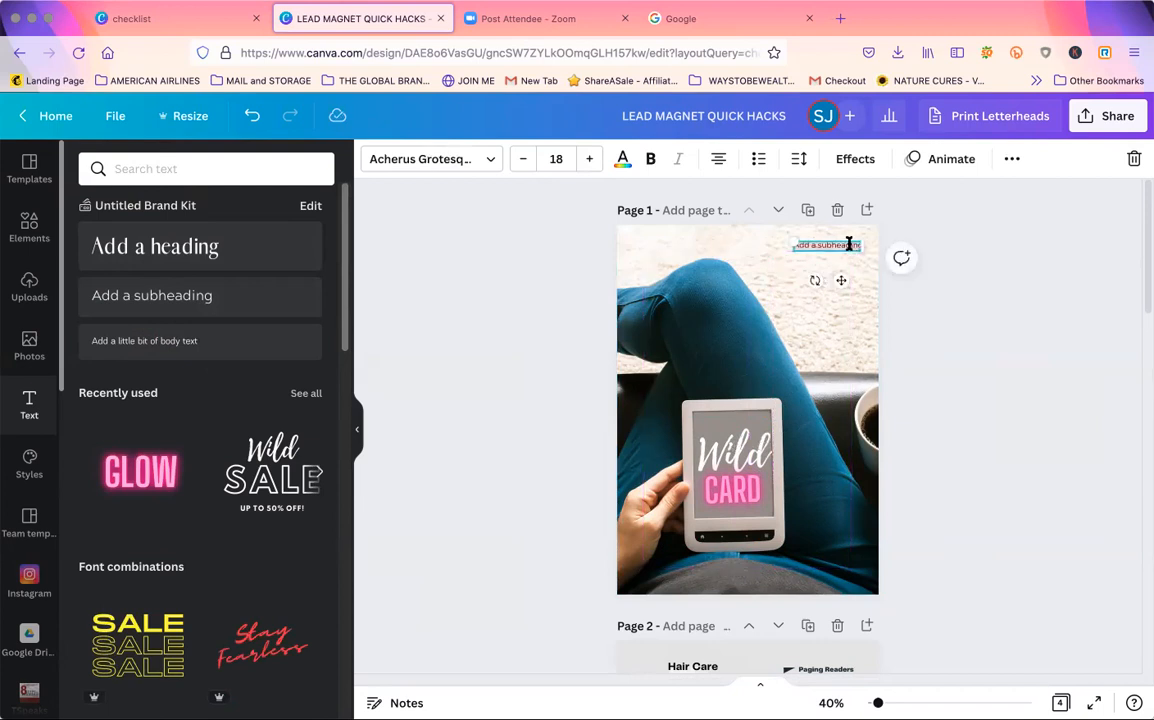
{"action": "type", "text": "J"}
{"action": "type", "text": "TheHustleMami"}
{"action": "key", "text": "Return"}
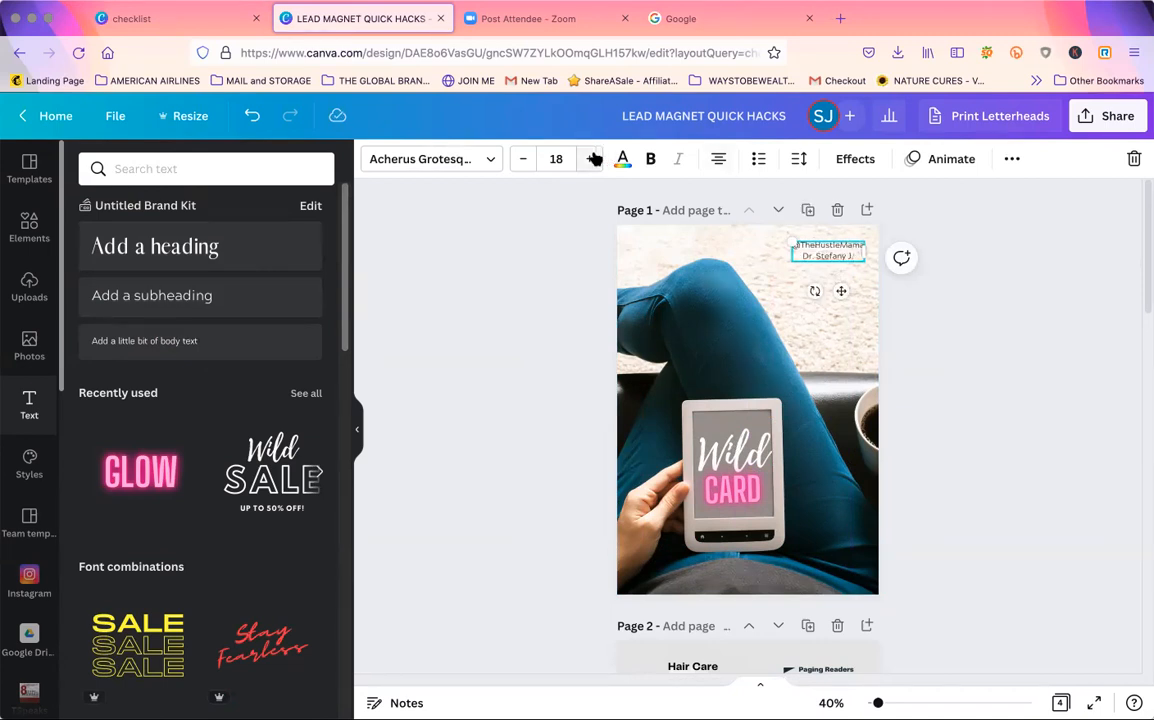
Set the cover's handle and author text to the Anton font and enlarge it to size 29.9.
{"action": "left_click", "coordinate": [651, 158]}
{"action": "triple_click", "coordinate": [857, 252]}
{"action": "left_click", "coordinate": [857, 252]}
{"action": "left_click", "coordinate": [496, 158]}
{"action": "left_click", "coordinate": [496, 158]}
{"action": "left_click", "coordinate": [417, 159]}
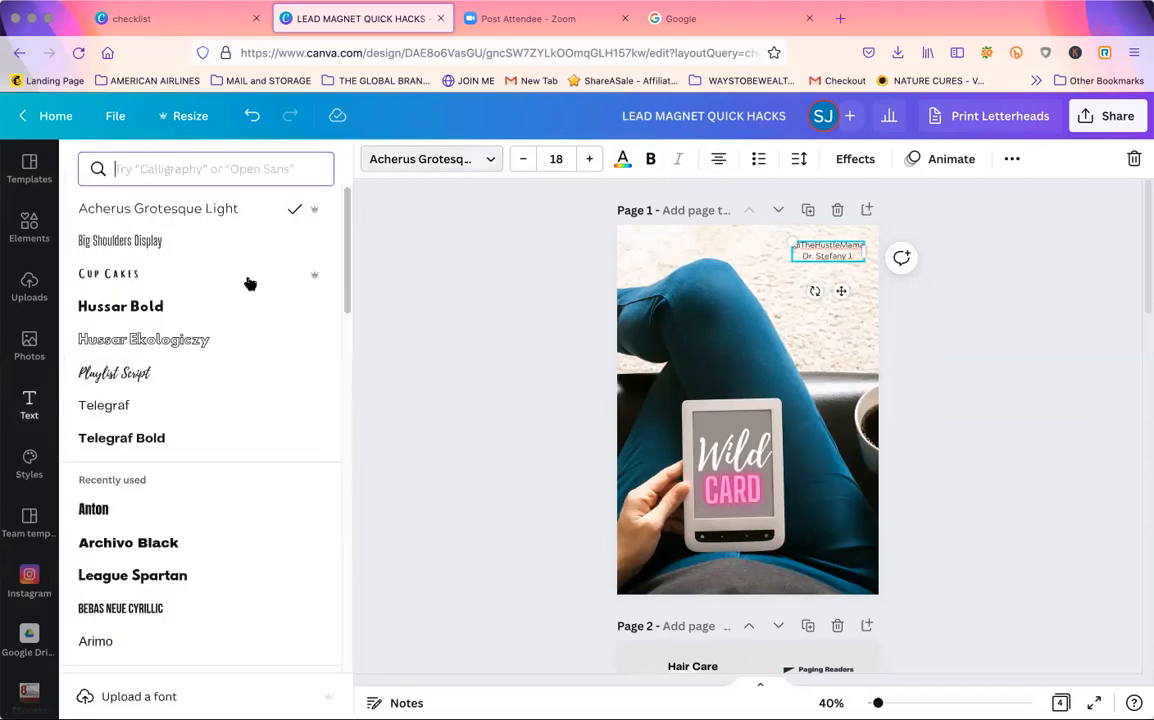
{"action": "left_click", "coordinate": [95, 509]}
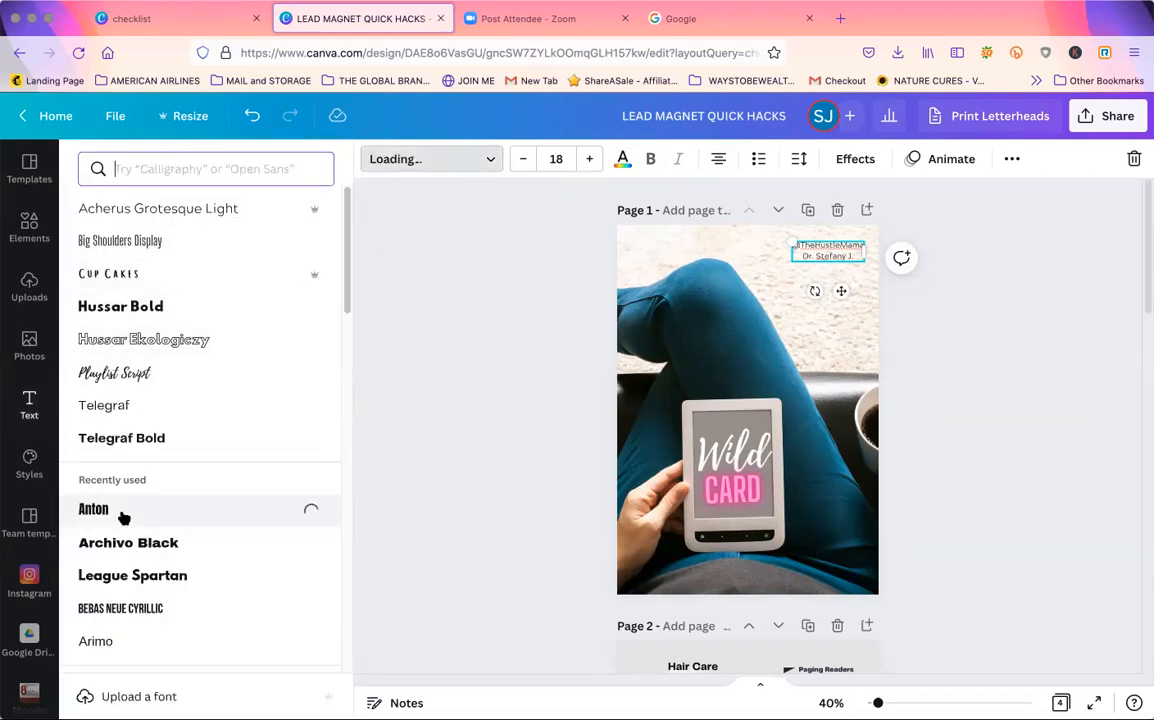
{"action": "left_click_drag", "start_coordinate": [791, 248], "coordinate": [757, 243]}
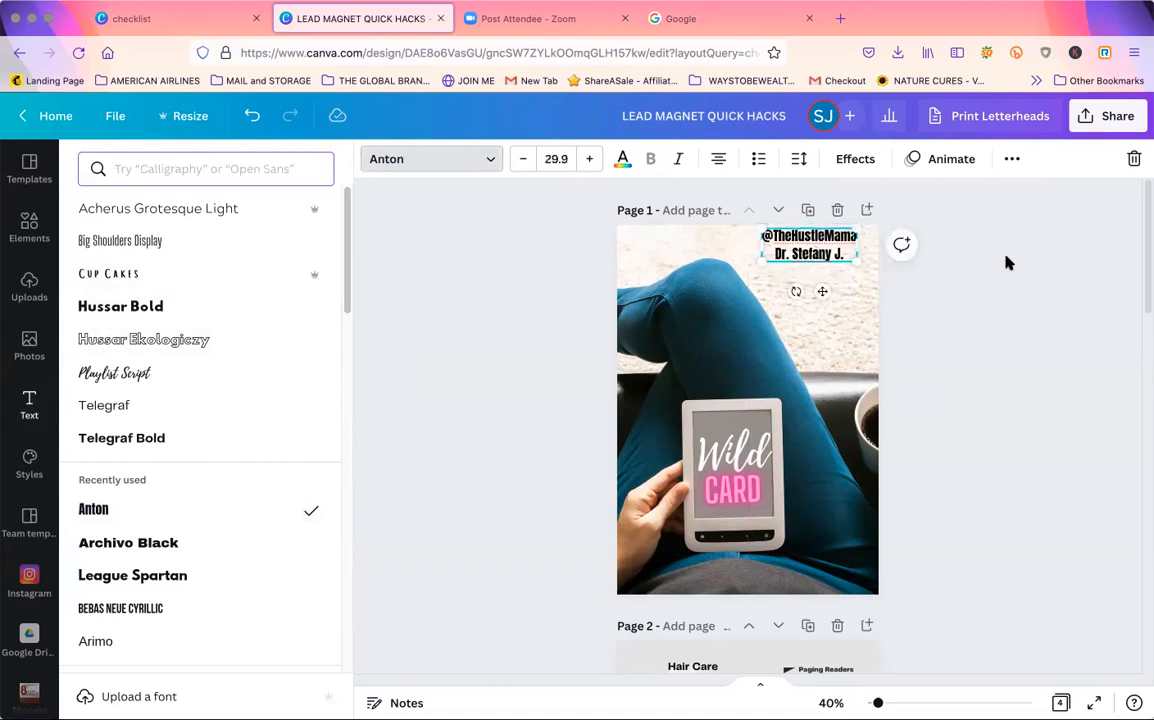
{"action": "left_click", "coordinate": [1007, 262]}
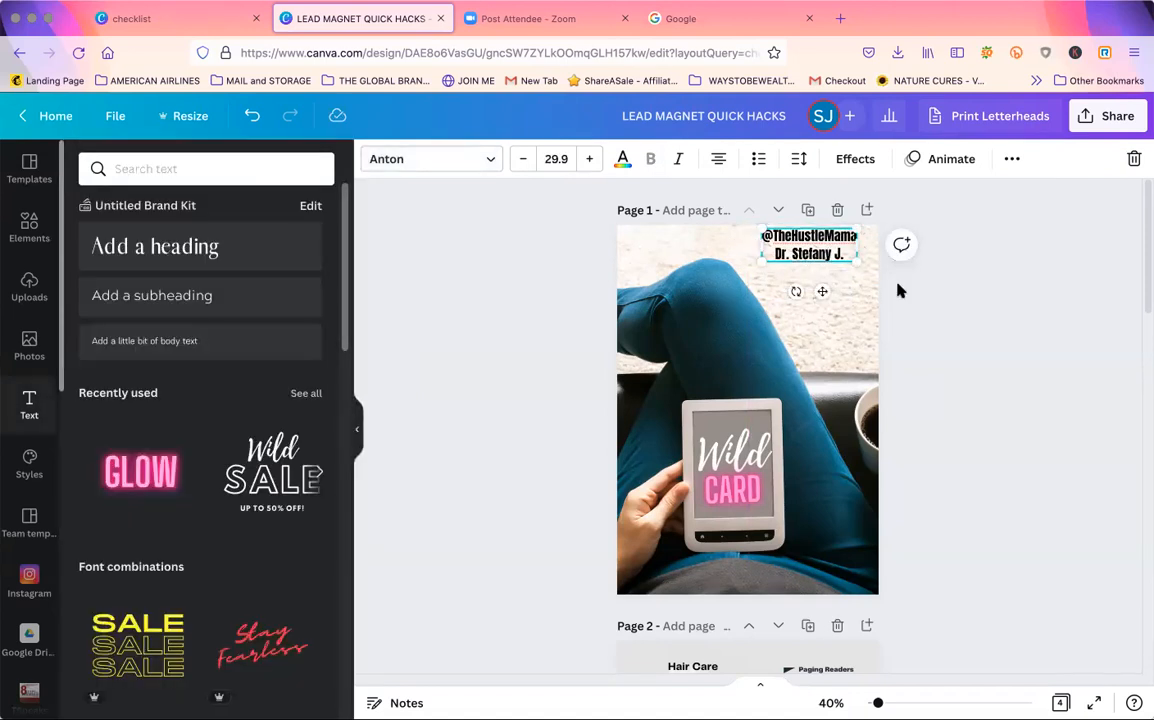
Nudge the handle and author text closer to the cover's right edge and slightly down.
{"action": "left_click", "coordinate": [938, 308]}
{"action": "left_click_drag", "start_coordinate": [830, 258], "coordinate": [840, 262]}
{"action": "left_click", "coordinate": [975, 235]}
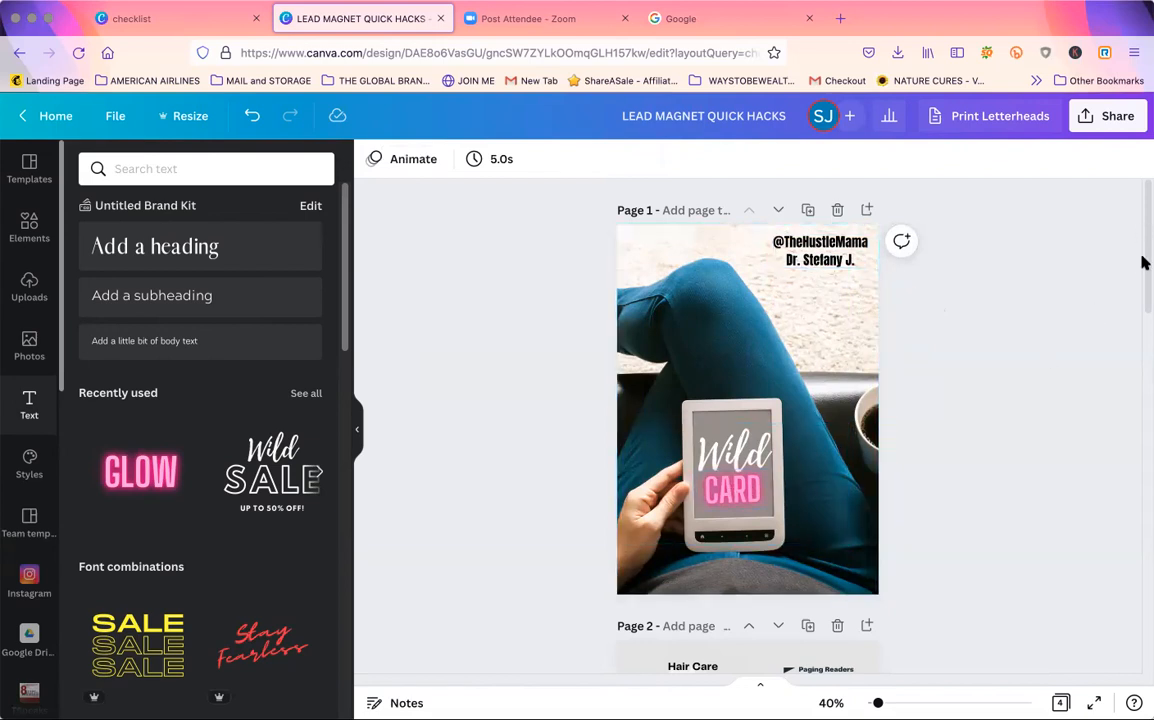
Move the blank page 4 up so that it directly follows the cover as page 2.
{"action": "scroll", "coordinate": [1144, 262], "scroll_direction": "down", "scroll_amount": 5}
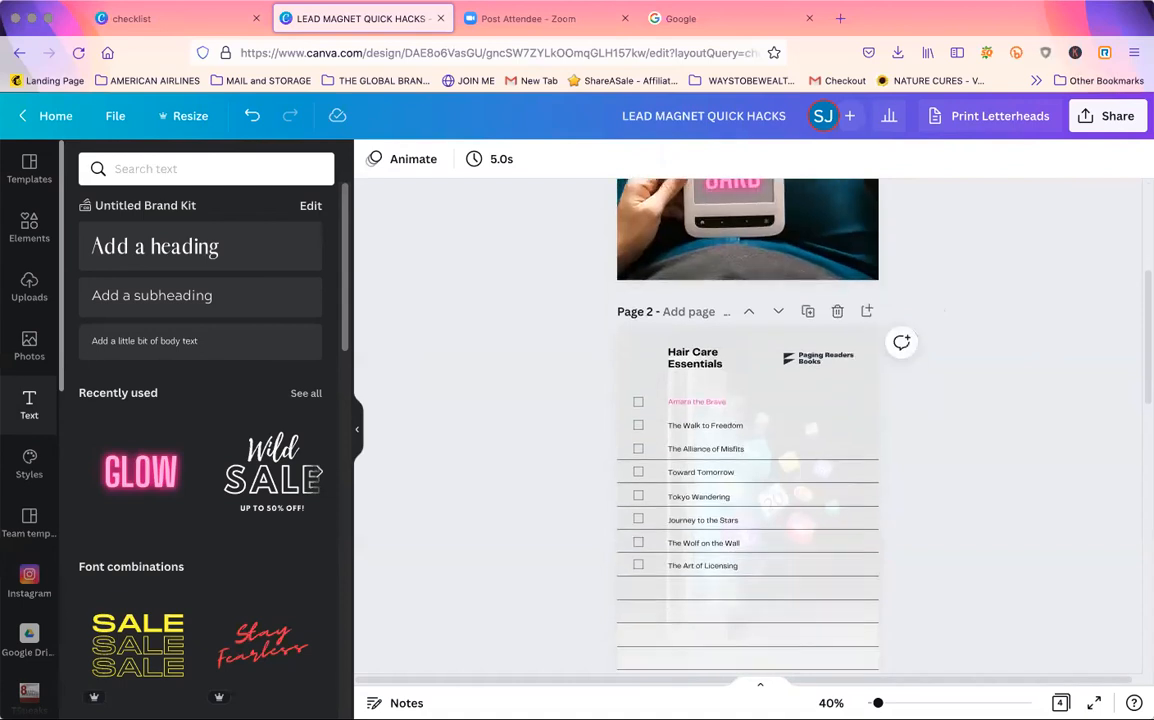
{"action": "scroll", "coordinate": [747, 420], "scroll_direction": "down", "scroll_amount": 2}
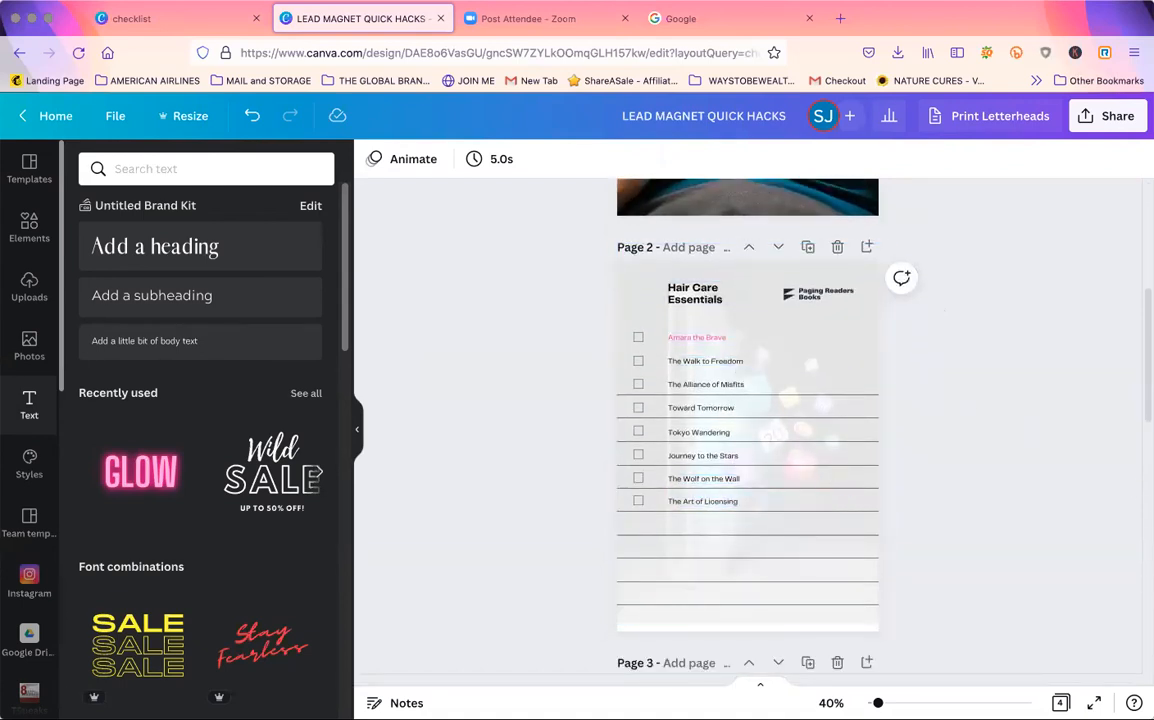
{"action": "scroll", "coordinate": [1033, 357], "scroll_direction": "down", "scroll_amount": 5}
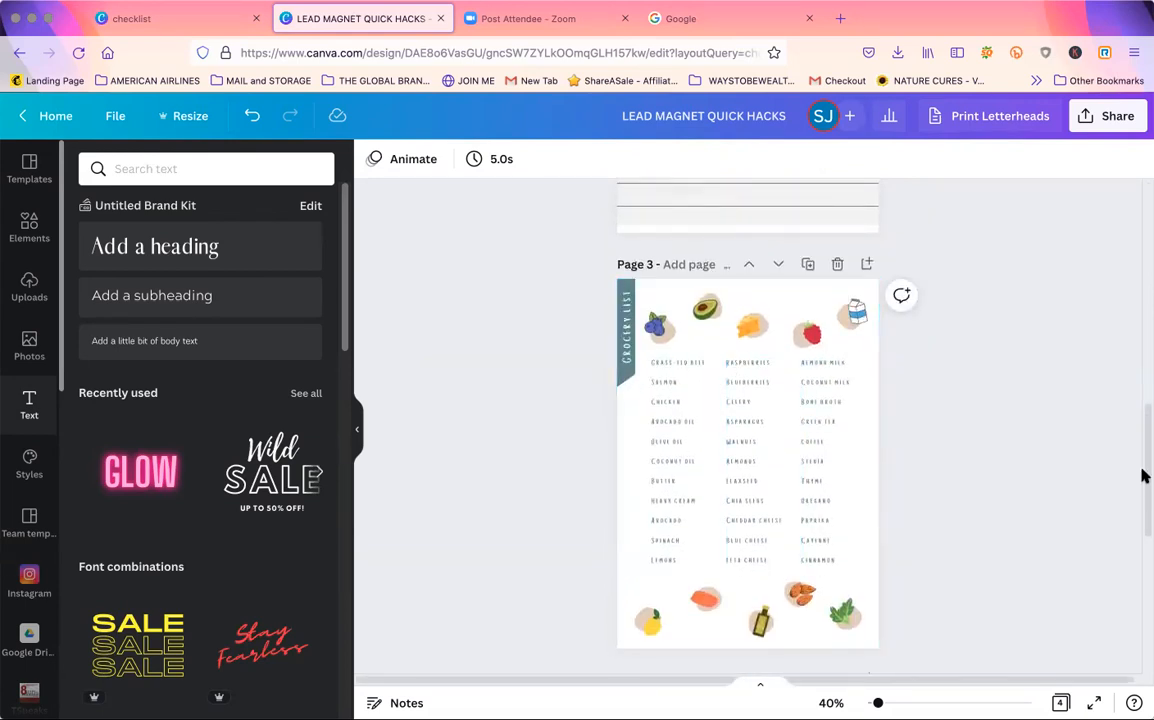
{"action": "left_click_drag", "start_coordinate": [1144, 476], "coordinate": [1144, 533]}
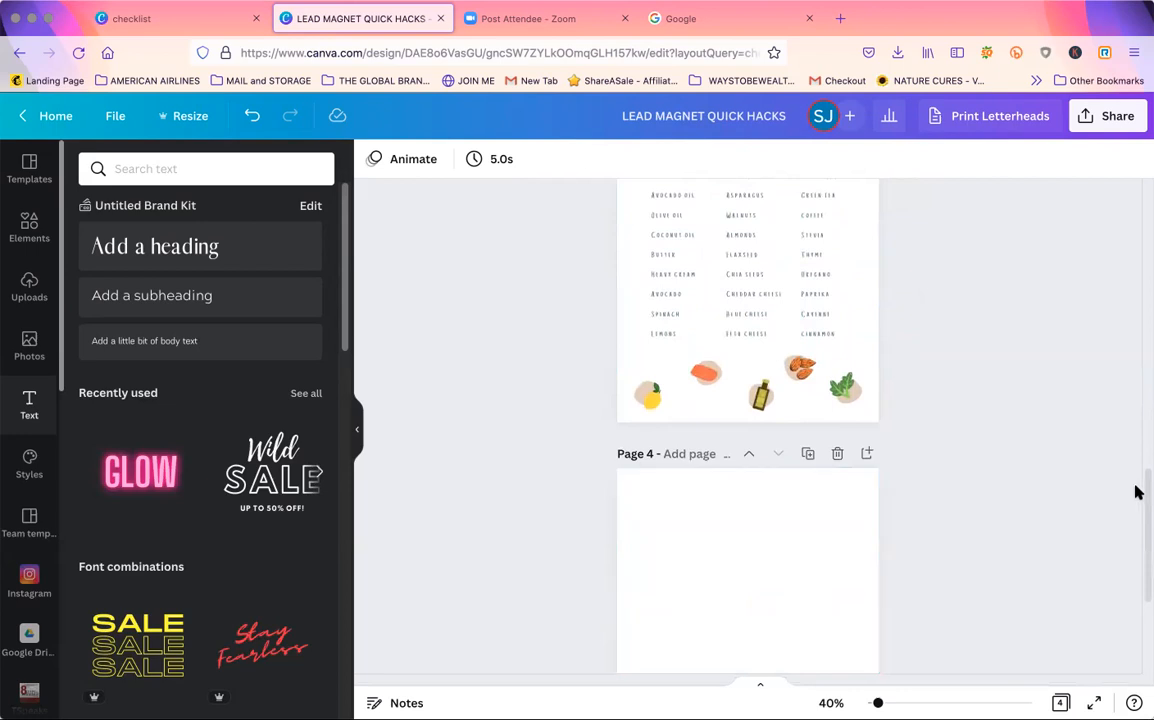
{"action": "left_click", "coordinate": [749, 454]}
{"action": "left_click", "coordinate": [749, 453]}
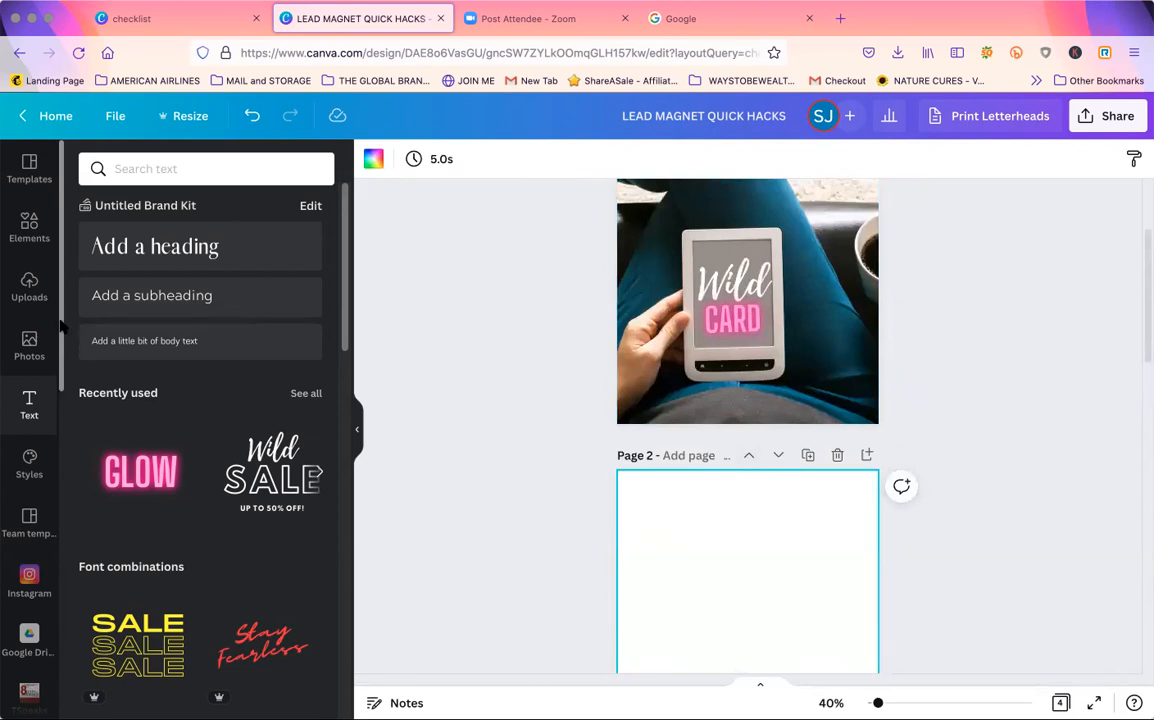
Place the brand kit's portrait of the woman in the black dotted top at the top of blank page 2.
{"action": "scroll", "coordinate": [40, 325], "scroll_direction": "down", "scroll_amount": 5}
{"action": "left_click", "coordinate": [29, 570]}
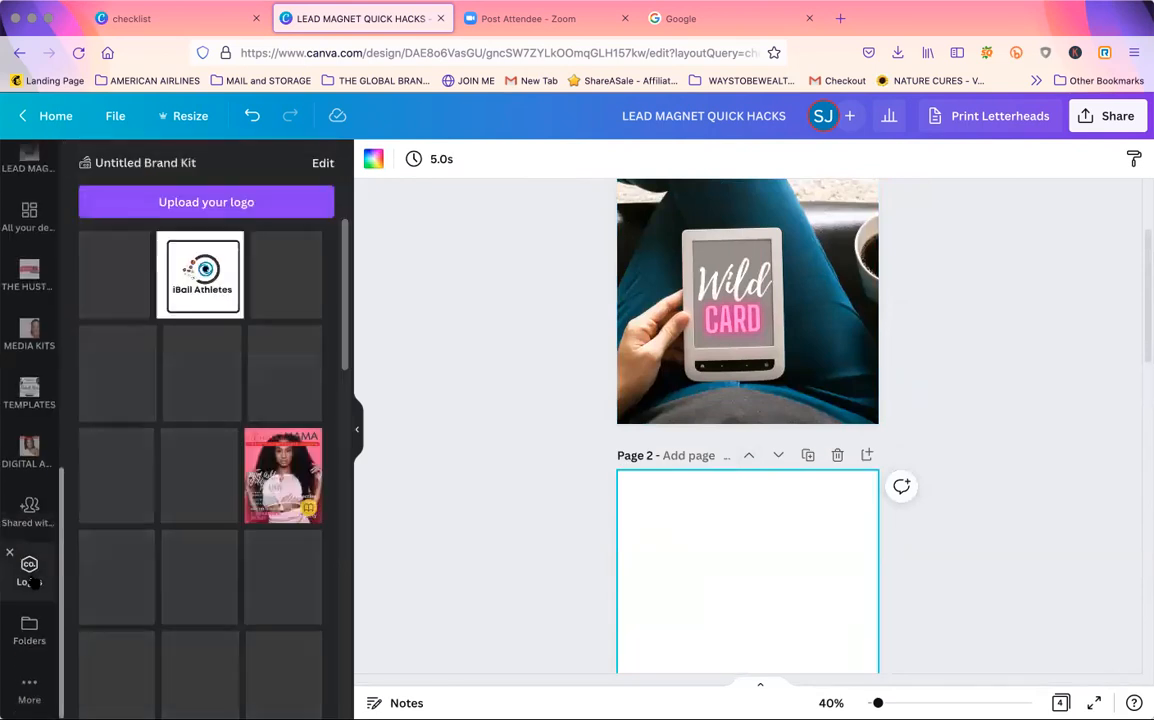
{"action": "scroll", "coordinate": [327, 656], "scroll_direction": "down", "scroll_amount": 10}
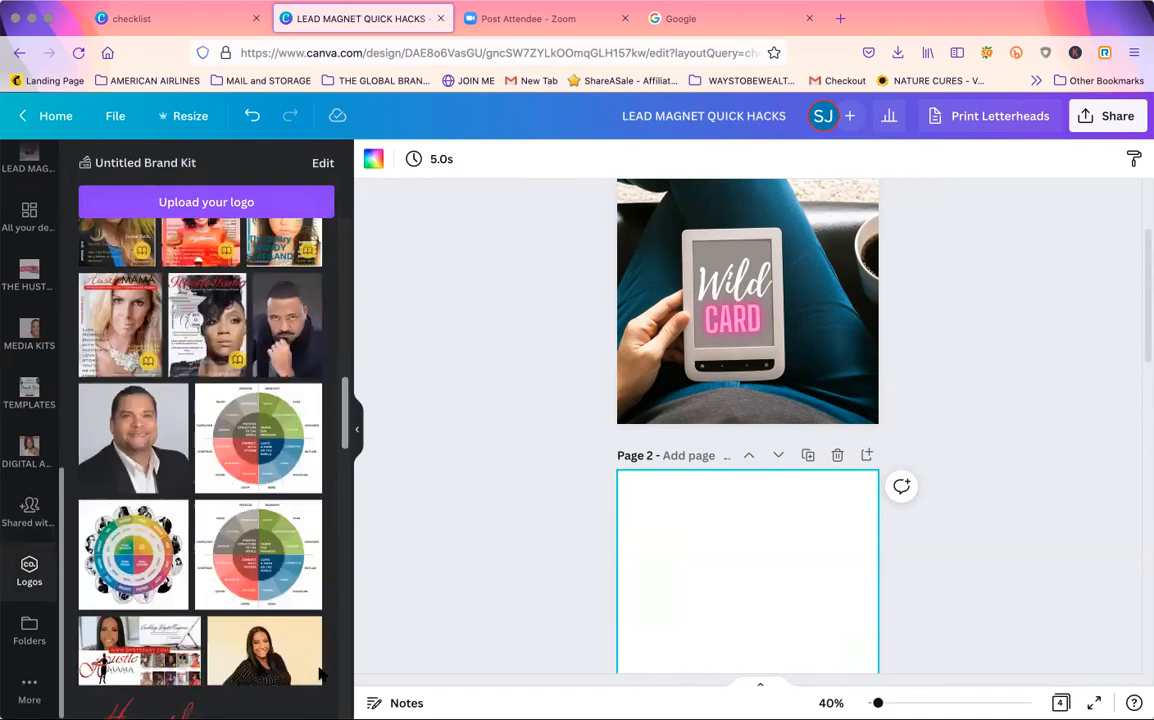
{"action": "scroll", "coordinate": [321, 676], "scroll_direction": "down", "scroll_amount": 5}
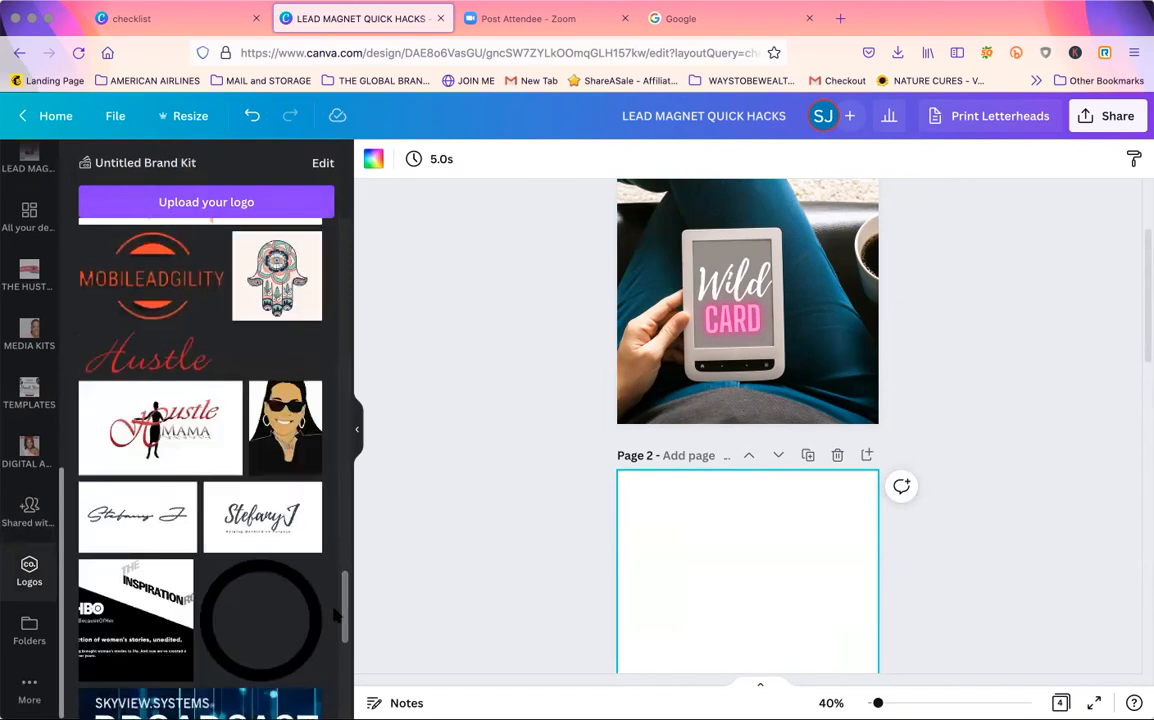
{"action": "scroll", "coordinate": [336, 614], "scroll_direction": "up", "scroll_amount": 5}
{"action": "left_click_drag", "start_coordinate": [264, 412], "coordinate": [720, 515]}
{"action": "left_click", "coordinate": [998, 449]}
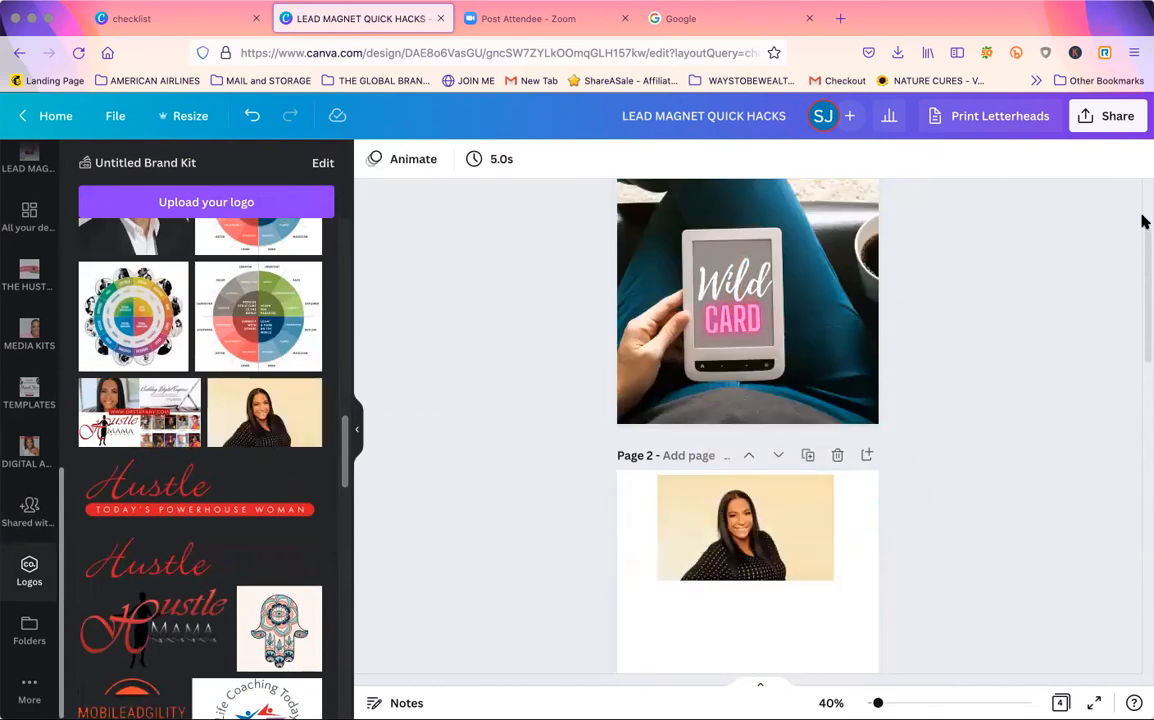
Add a heading text box to page 2 and place it below the portrait.
{"action": "scroll", "coordinate": [1143, 280], "scroll_direction": "down", "scroll_amount": 4}
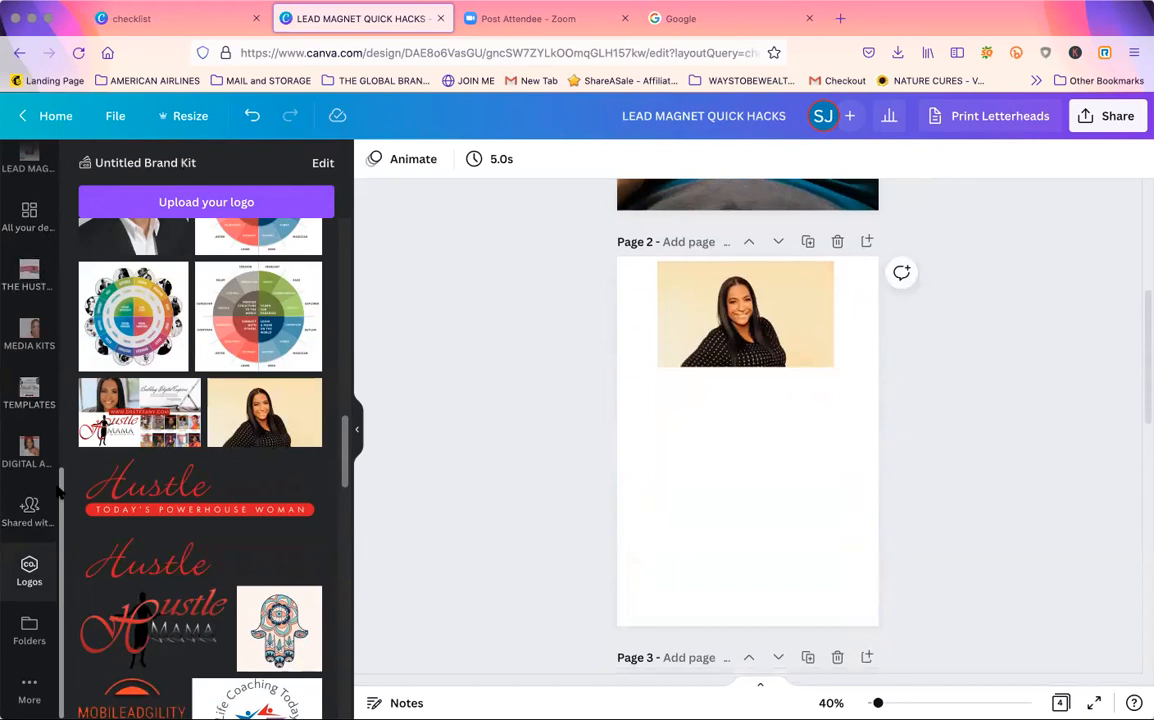
{"action": "scroll", "coordinate": [57, 487], "scroll_direction": "up", "scroll_amount": 10}
{"action": "left_click", "coordinate": [29, 405]}
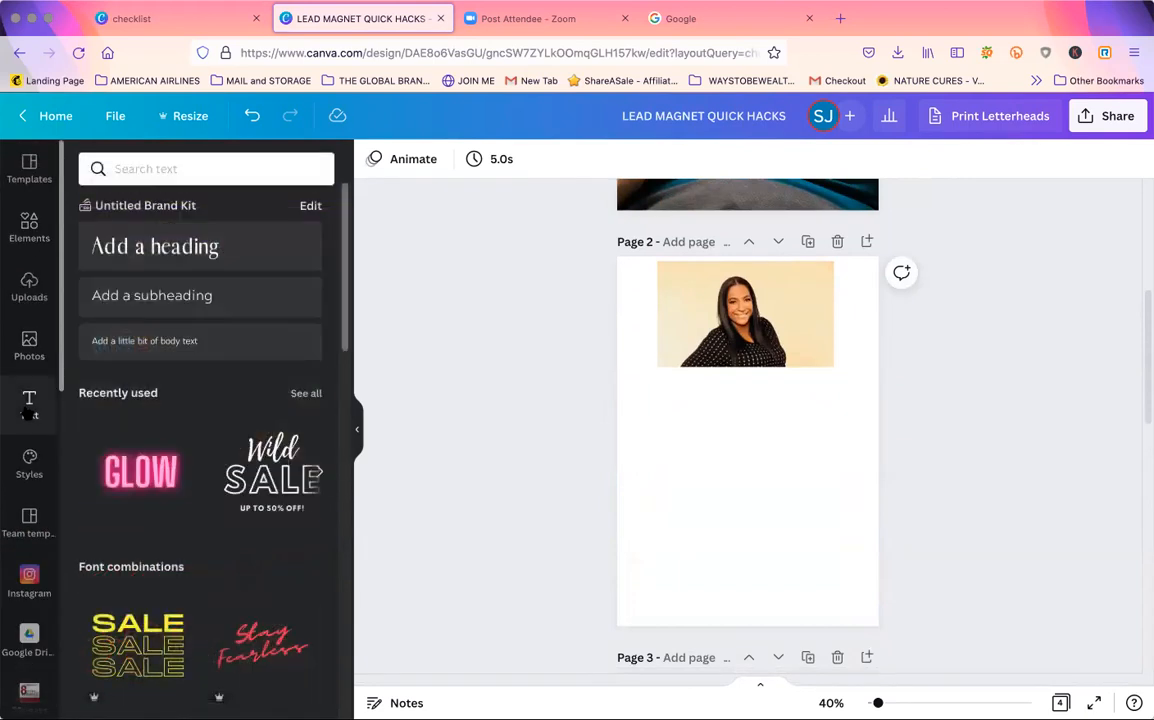
{"action": "left_click", "coordinate": [219, 249]}
{"action": "left_click", "coordinate": [819, 487]}
{"action": "left_click_drag", "start_coordinate": [758, 443], "coordinate": [685, 404]}
Replace the heading's placeholder with a hello greeting line followed by "Thanks for subscribing to my list." on a new line.
{"action": "double_click", "coordinate": [685, 403]}
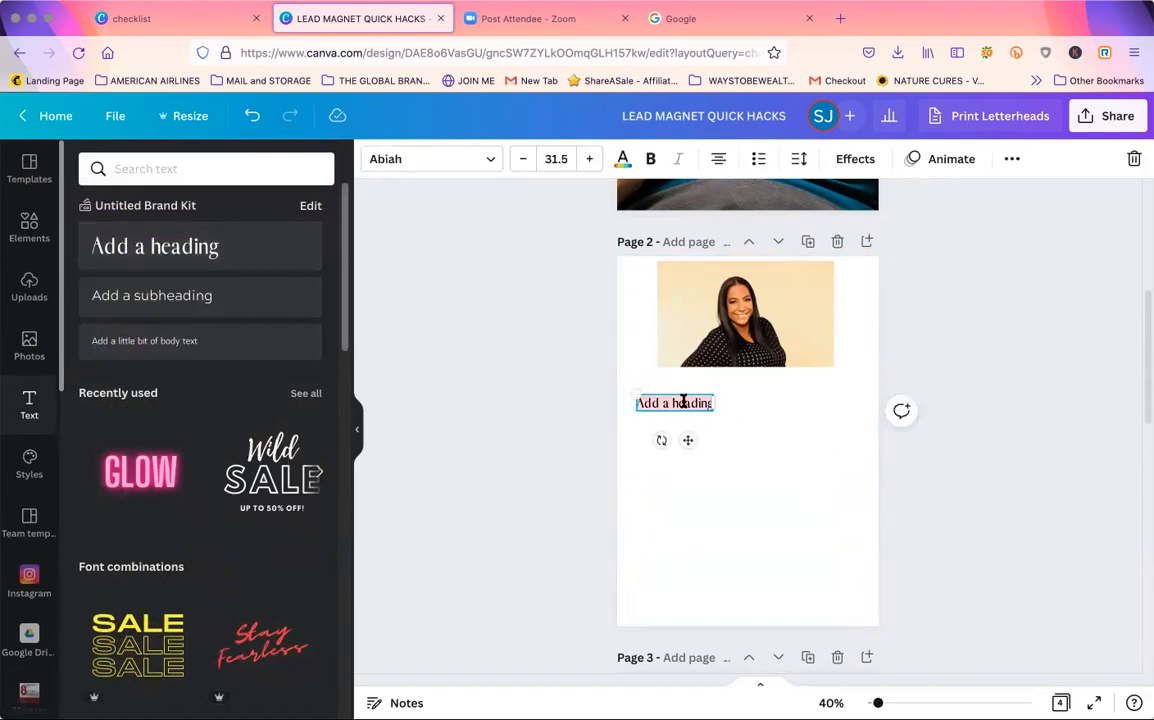
{"action": "type", "text": "He"}
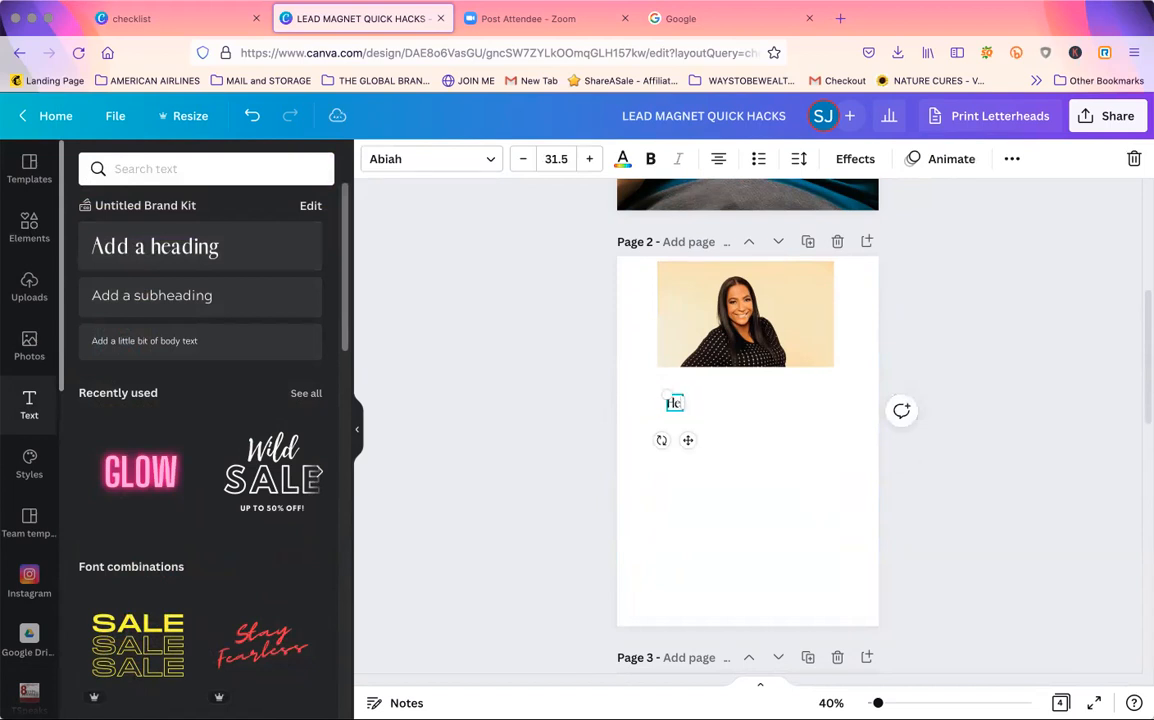
{"action": "type", "text": "llo"}
{"action": "key", "text": "Return"}
{"action": "type", "text": "Thanks for subscr"}
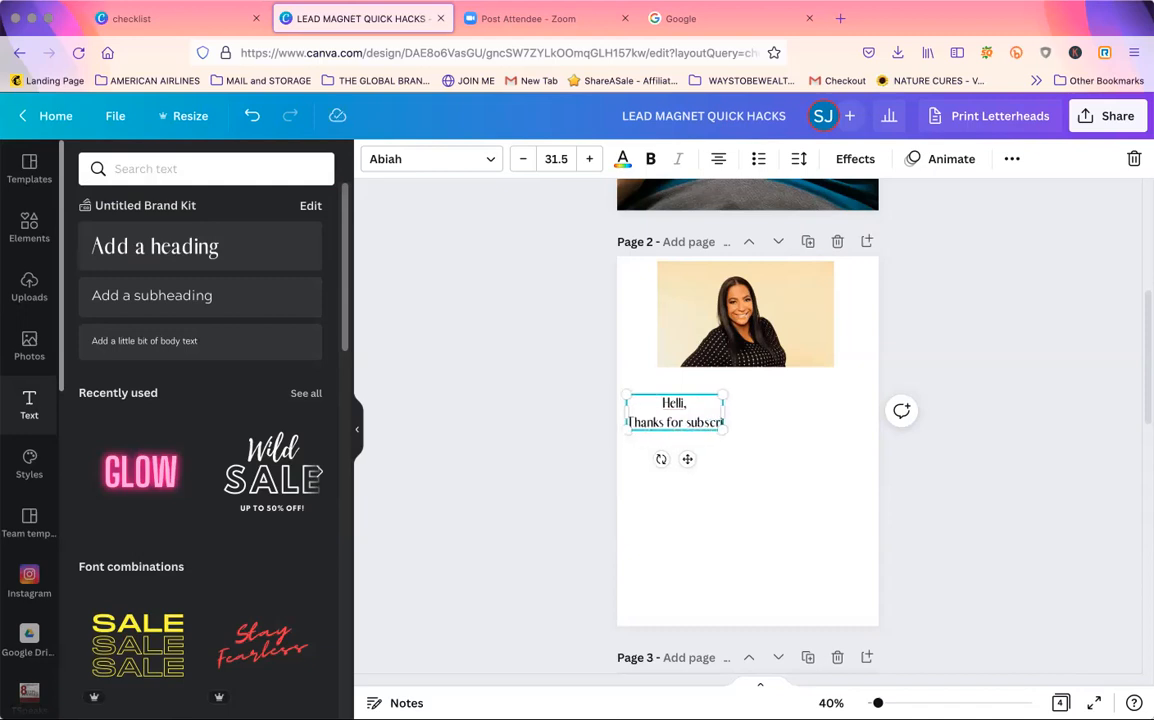
{"action": "type", "text": "ibing to my list"}
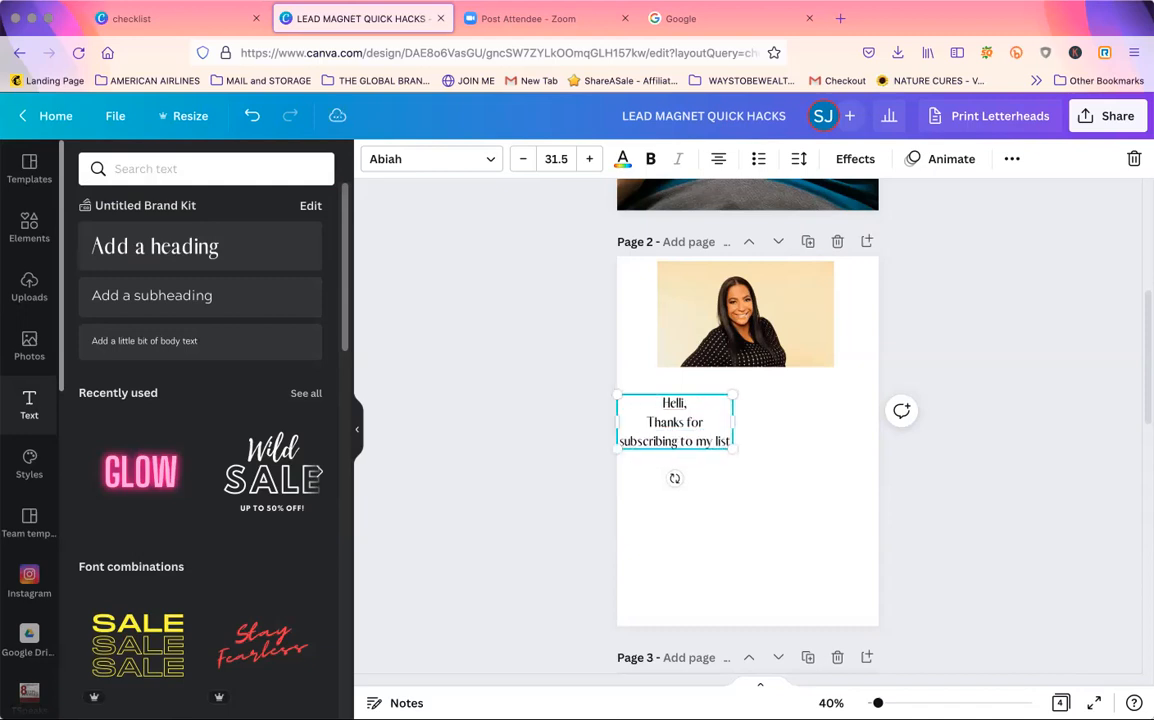
{"action": "type", "text": "."}
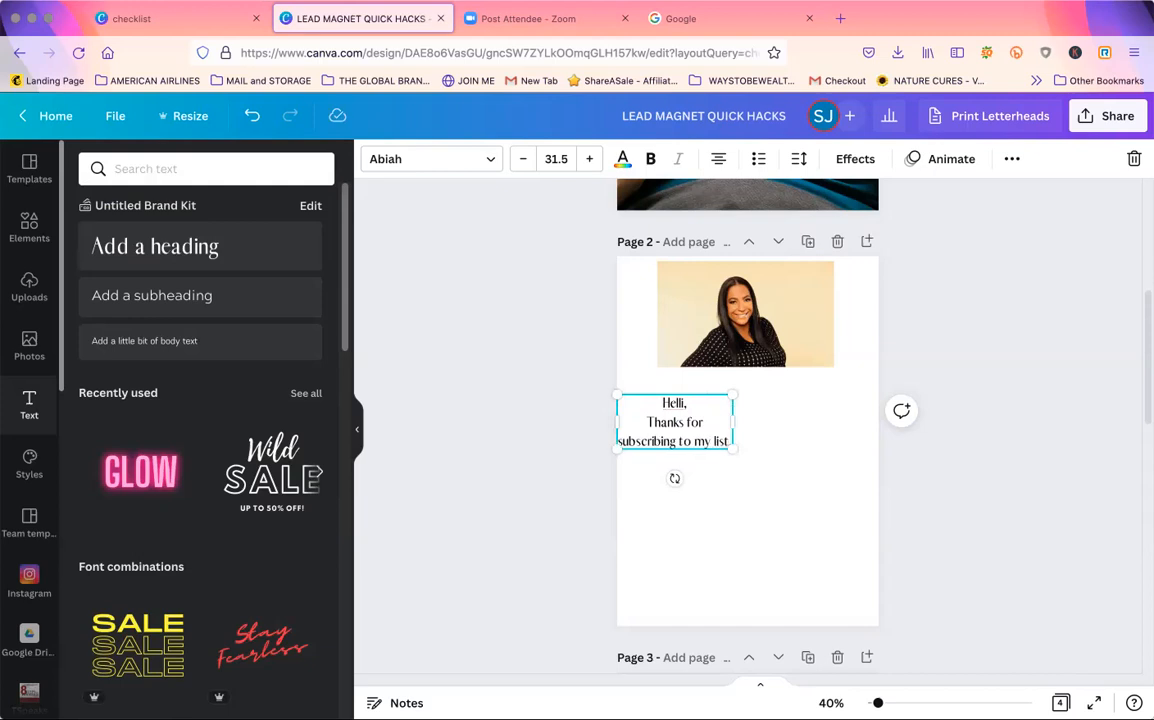
Left-align both greeting lines in a wider text box and correct the first word to "Hello,".
{"action": "left_click", "coordinate": [718, 159]}
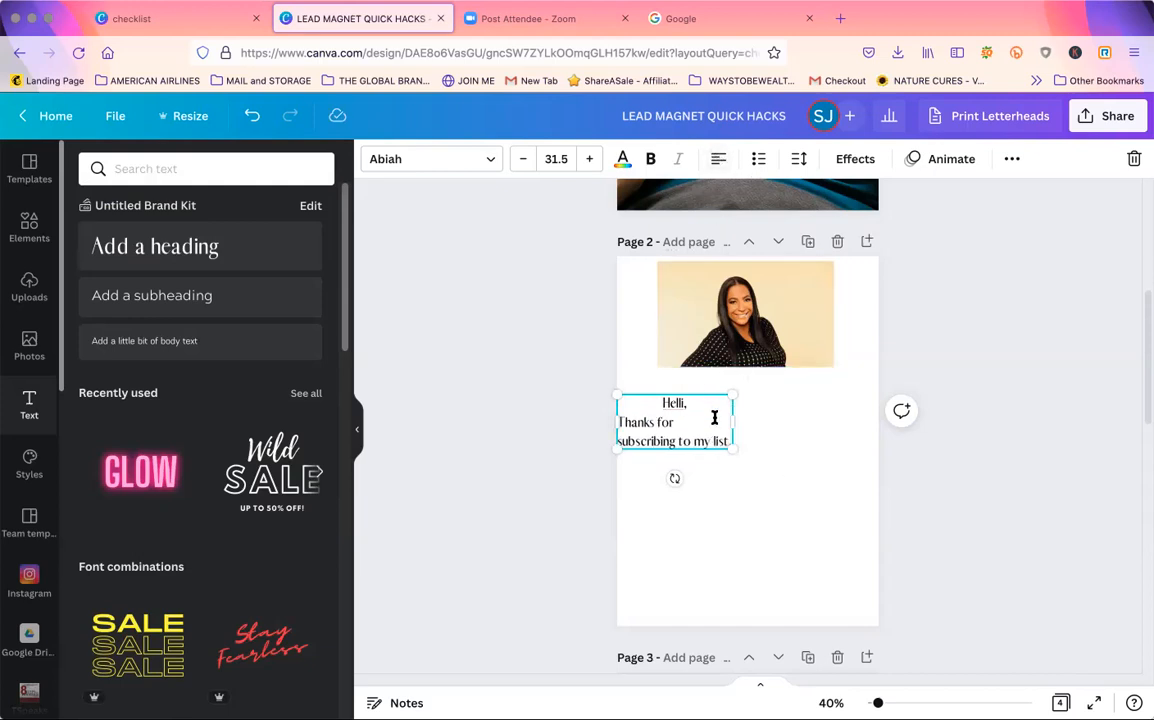
{"action": "left_click", "coordinate": [768, 451]}
{"action": "left_click_drag", "start_coordinate": [719, 442], "coordinate": [677, 400]}
{"action": "left_click", "coordinate": [718, 159]}
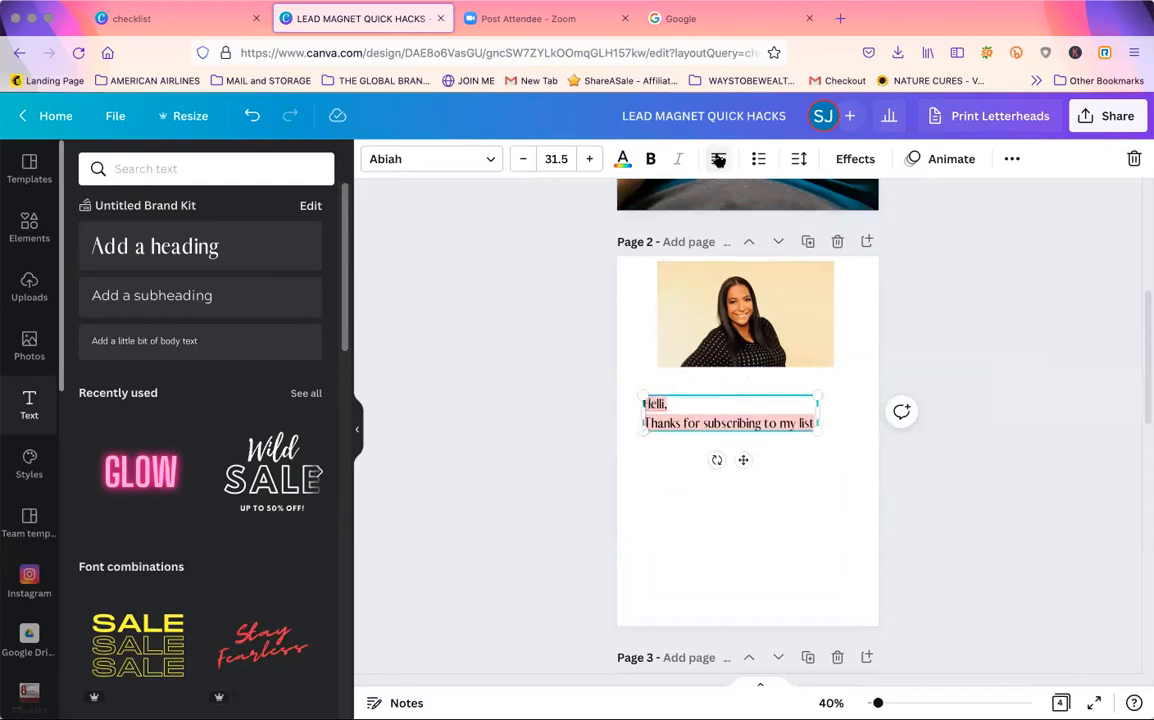
{"action": "left_click", "coordinate": [673, 404]}
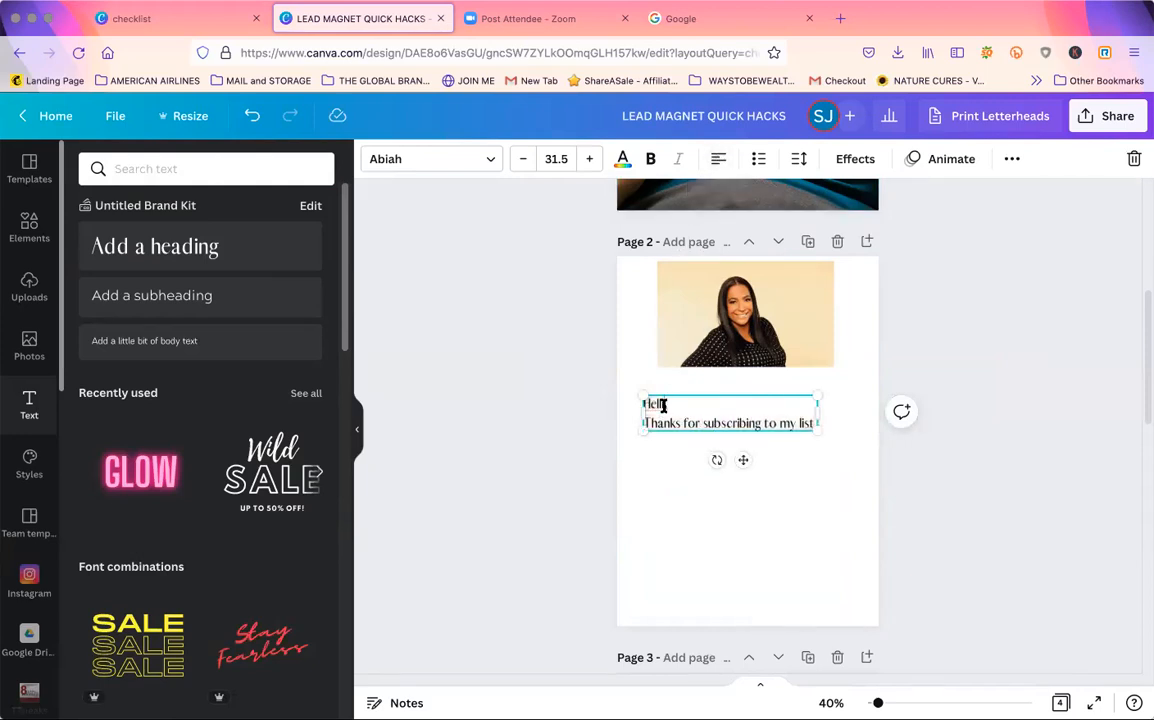
{"action": "left_click", "coordinate": [940, 469]}
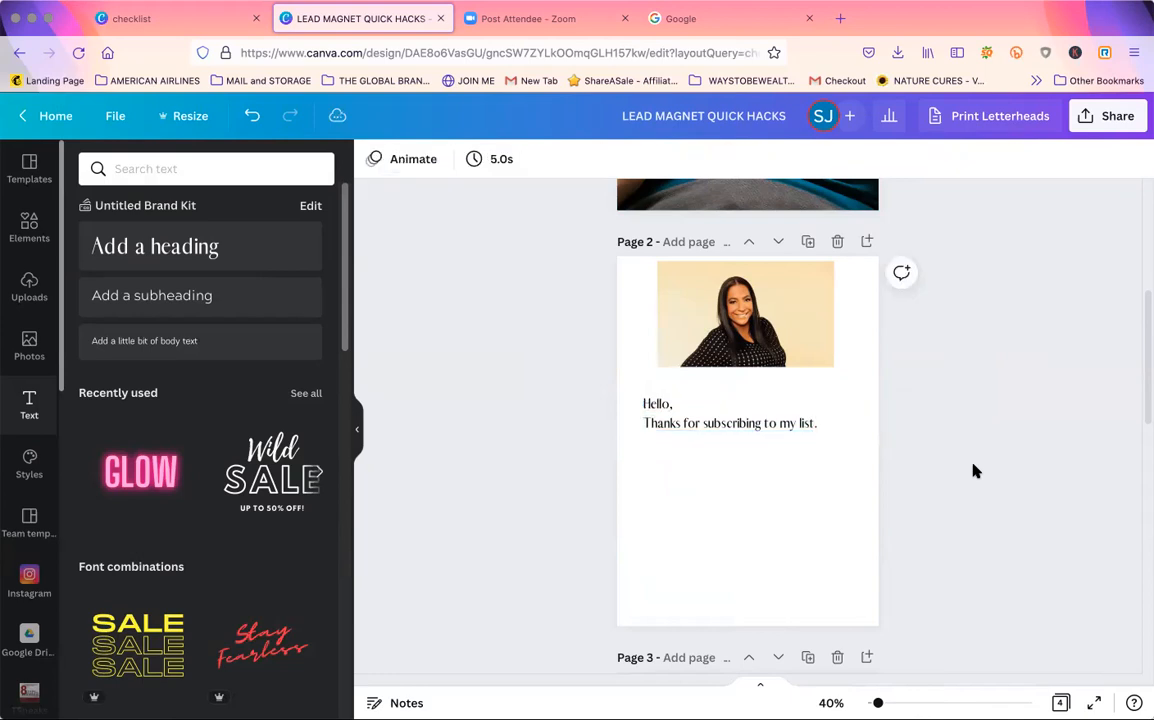
Lower the portrait on page 2 slightly so that it sits closer to the greeting.
{"action": "left_click_drag", "start_coordinate": [799, 283], "coordinate": [802, 294]}
{"action": "left_click", "coordinate": [957, 441]}
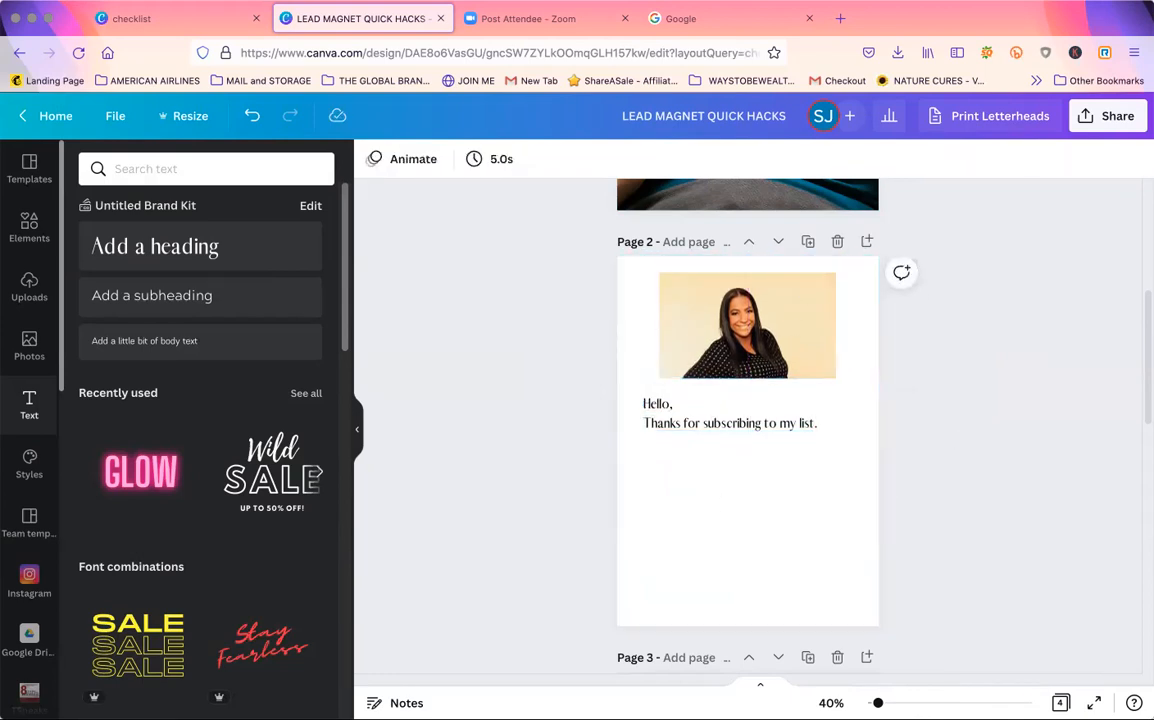
{"action": "scroll", "coordinate": [1141, 304], "scroll_direction": "up", "scroll_amount": 5}
{"action": "scroll", "coordinate": [1141, 300], "scroll_direction": "down", "scroll_amount": 5}
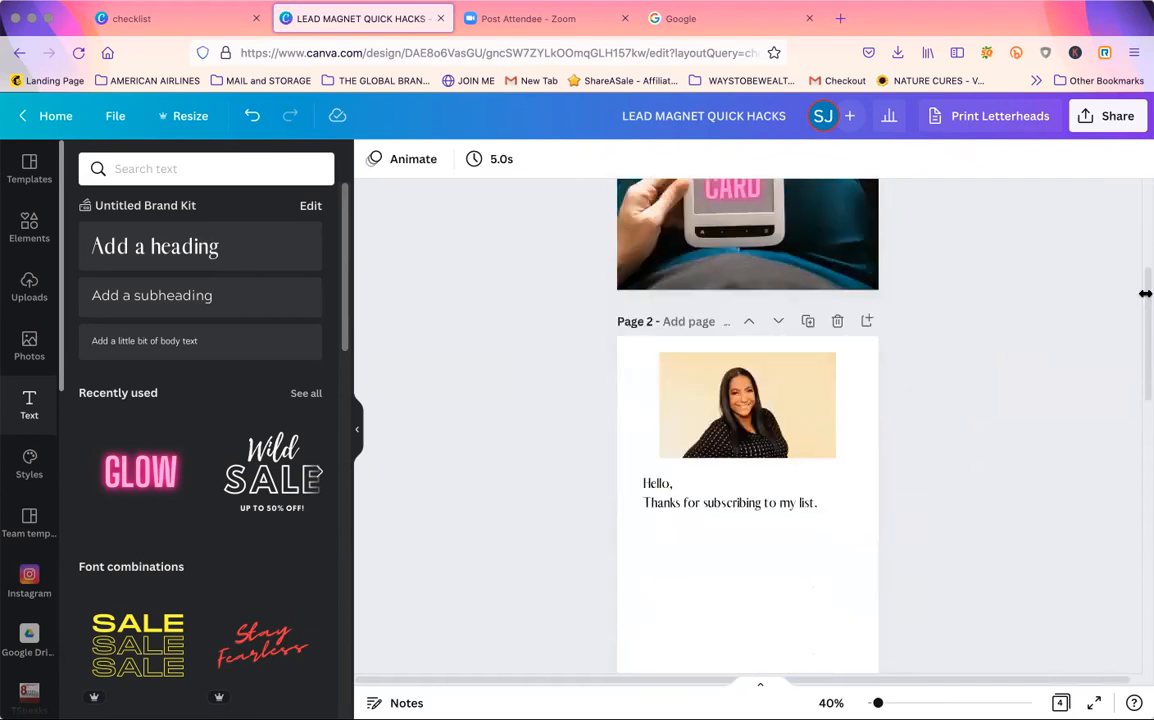
{"action": "scroll", "coordinate": [1145, 290], "scroll_direction": "down", "scroll_amount": 3}
{"action": "scroll", "coordinate": [1145, 300], "scroll_direction": "up", "scroll_amount": 6}
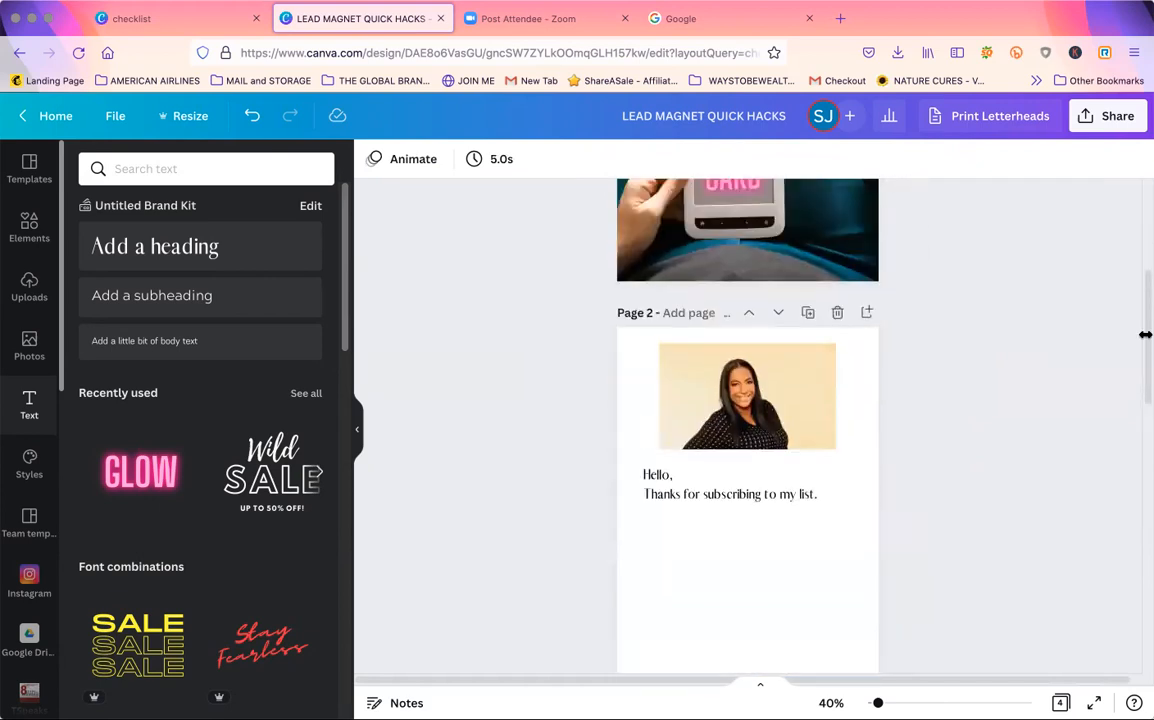
{"action": "scroll", "coordinate": [1144, 315], "scroll_direction": "up", "scroll_amount": 3}
{"action": "scroll", "coordinate": [1144, 312], "scroll_direction": "down", "scroll_amount": 6}
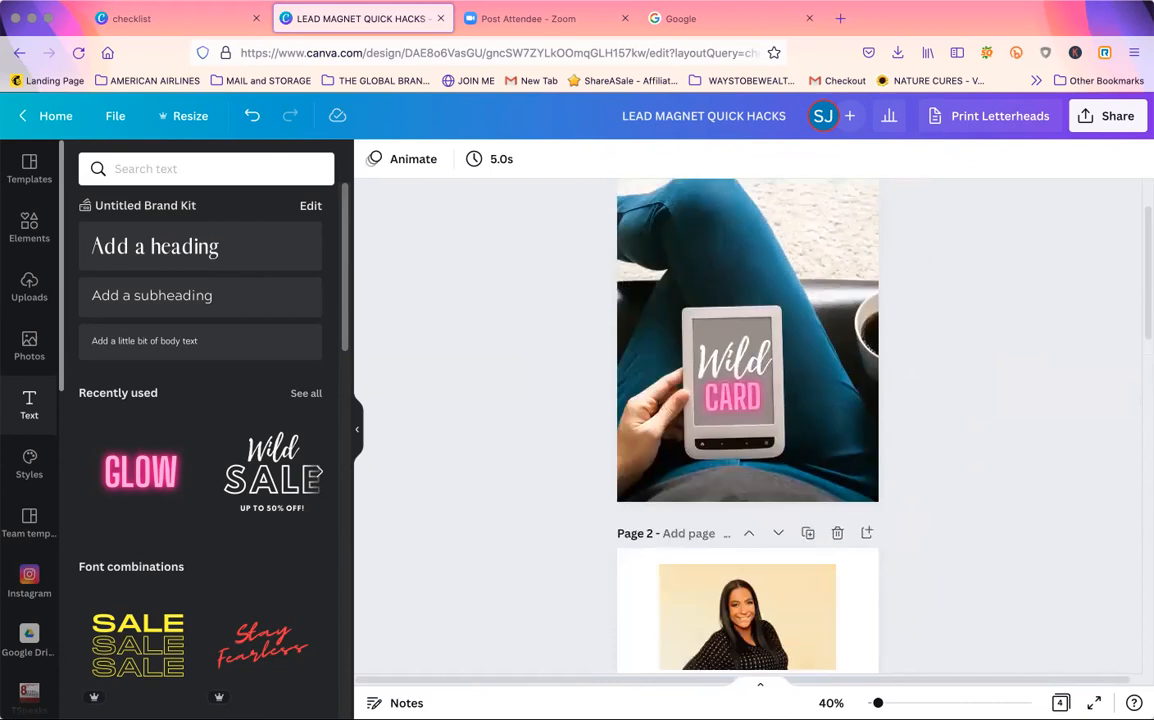
Add one blank page 5 after the grocery list page.
{"action": "scroll", "coordinate": [820, 370], "scroll_direction": "down", "scroll_amount": 6}
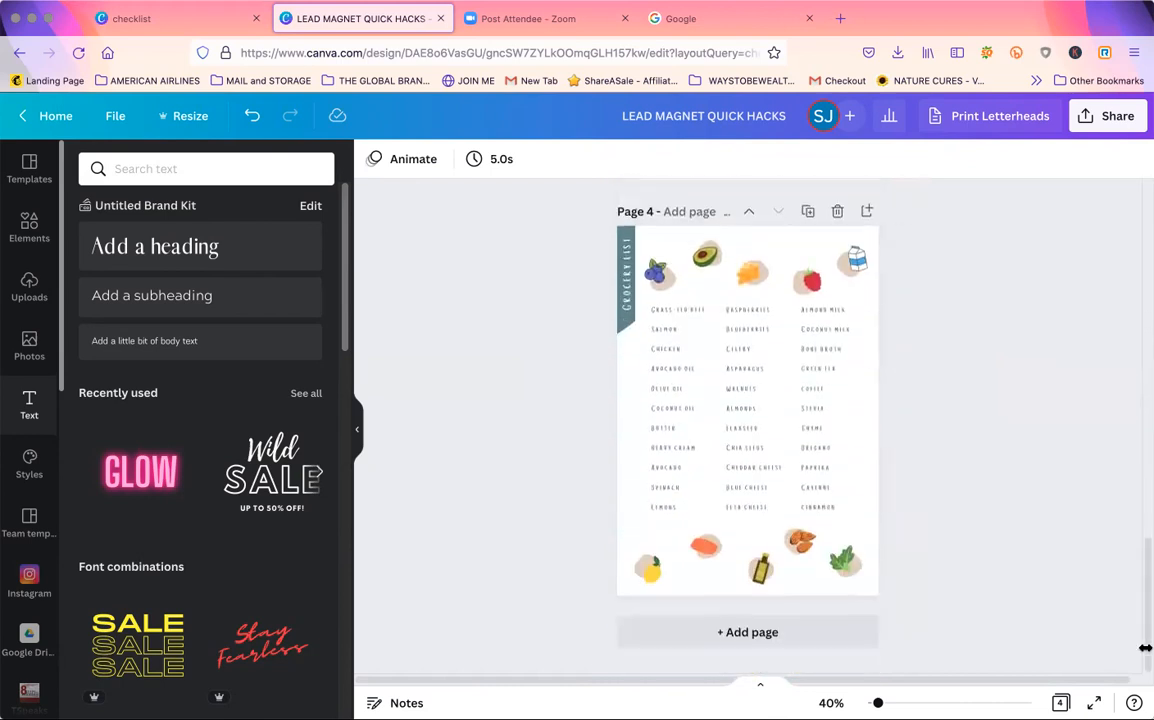
{"action": "left_click", "coordinate": [867, 211]}
{"action": "left_click", "coordinate": [740, 638]}
{"action": "left_click", "coordinate": [837, 212]}
{"action": "left_click_drag", "start_coordinate": [1145, 597], "coordinate": [1146, 566]}
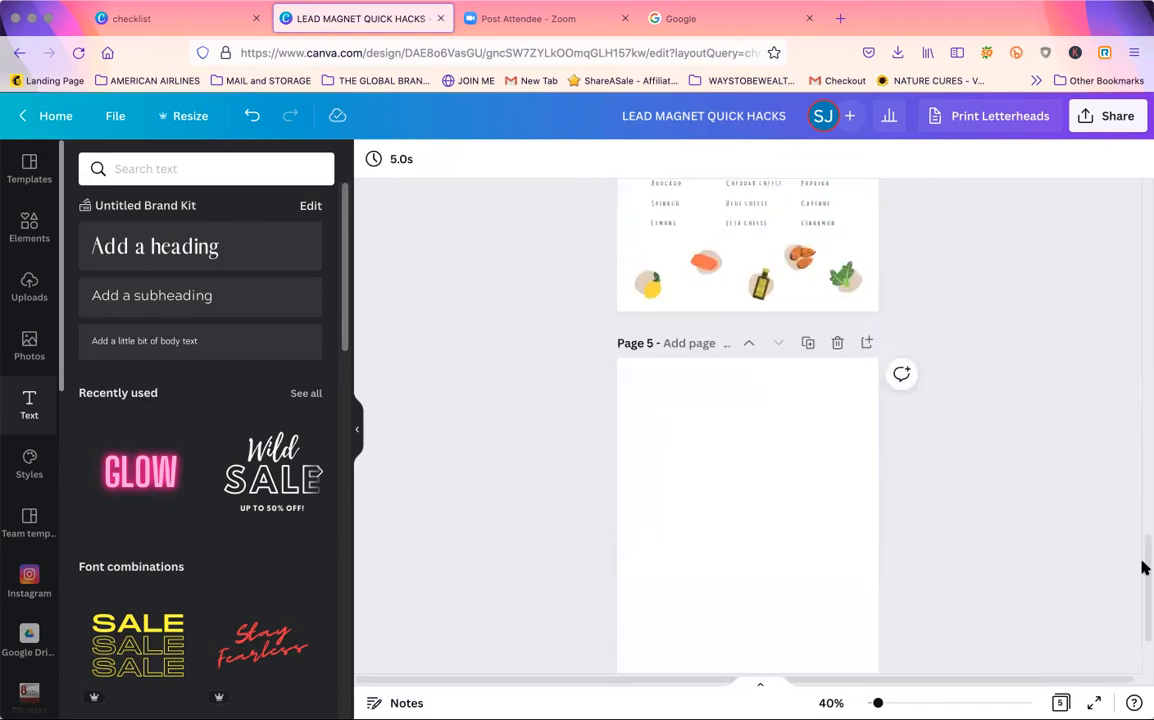
Insert the "Thank you!" font combination on page 5 and move it up towards the page's center.
{"action": "scroll", "coordinate": [336, 546], "scroll_direction": "down", "scroll_amount": 10}
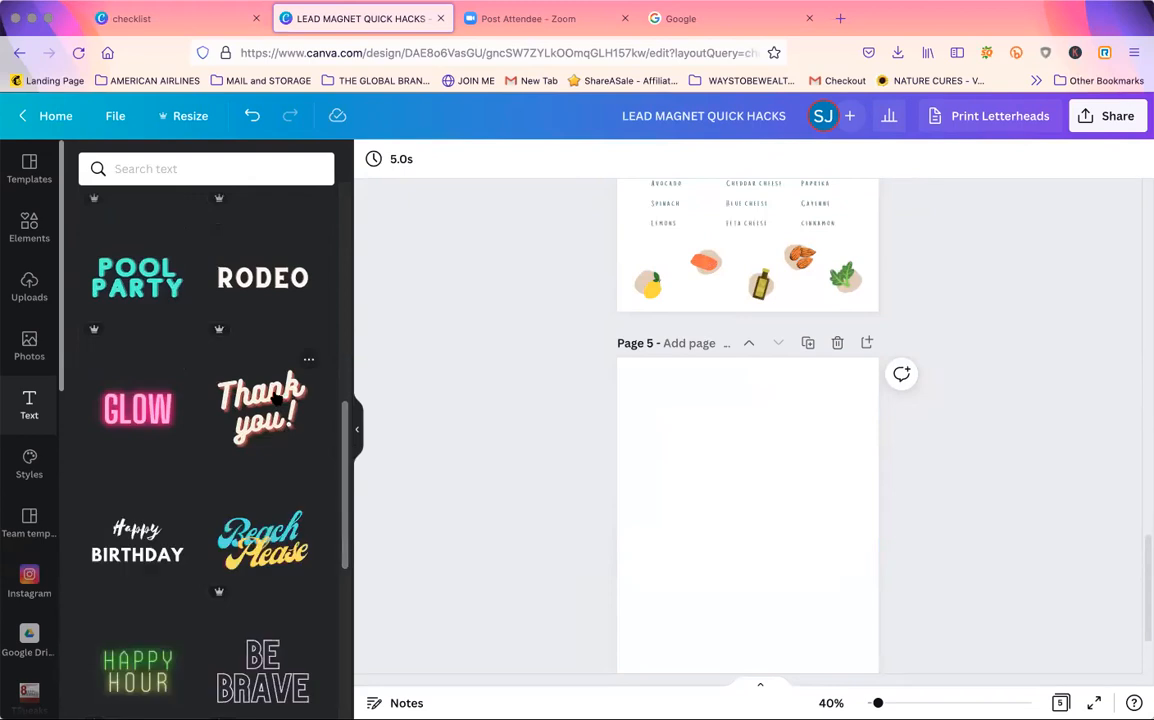
{"action": "left_click", "coordinate": [275, 398]}
{"action": "left_click", "coordinate": [1054, 458]}
{"action": "left_click_drag", "start_coordinate": [804, 563], "coordinate": [804, 520]}
Color the word "you!" dark green and the word "Thank" bright pink.
{"action": "left_click", "coordinate": [622, 159]}
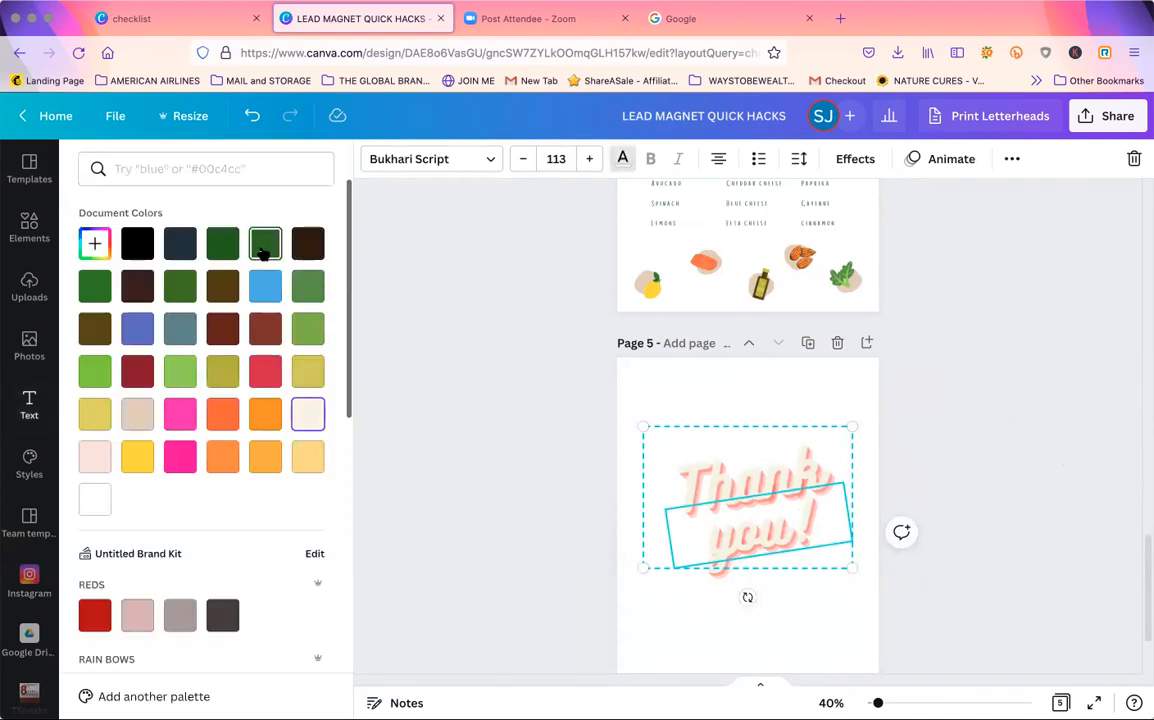
{"action": "left_click", "coordinate": [265, 243]}
{"action": "left_click", "coordinate": [732, 469]}
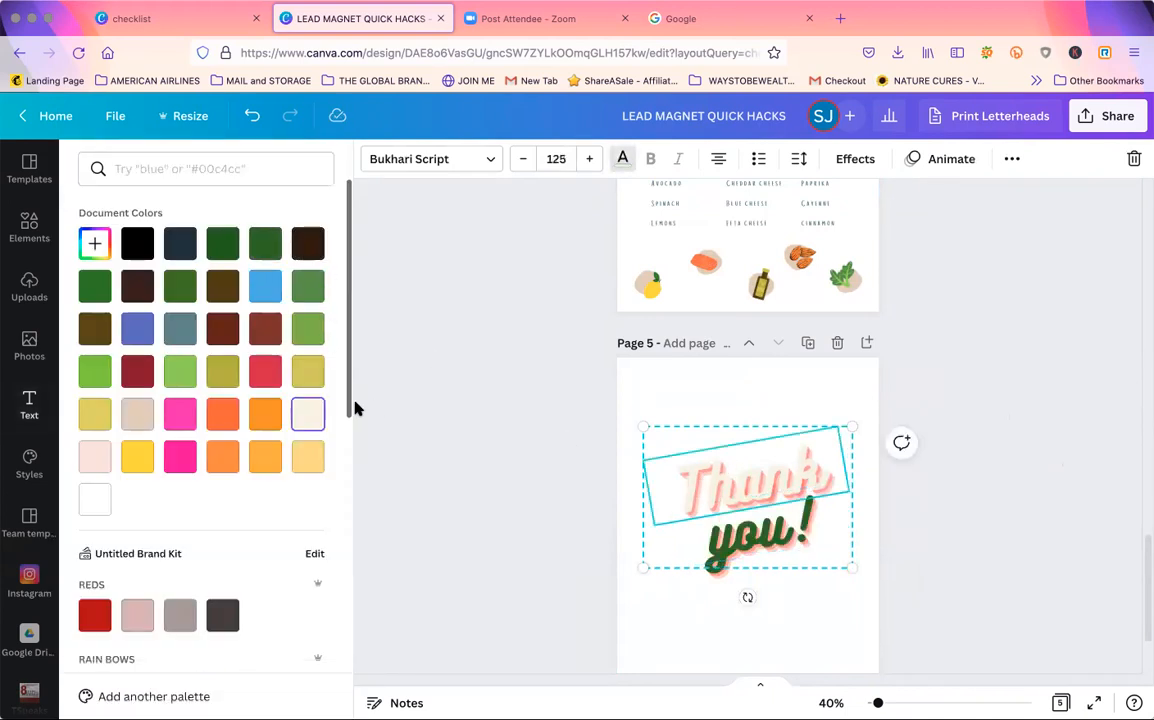
{"action": "left_click", "coordinate": [181, 416]}
{"action": "left_click", "coordinate": [969, 545]}
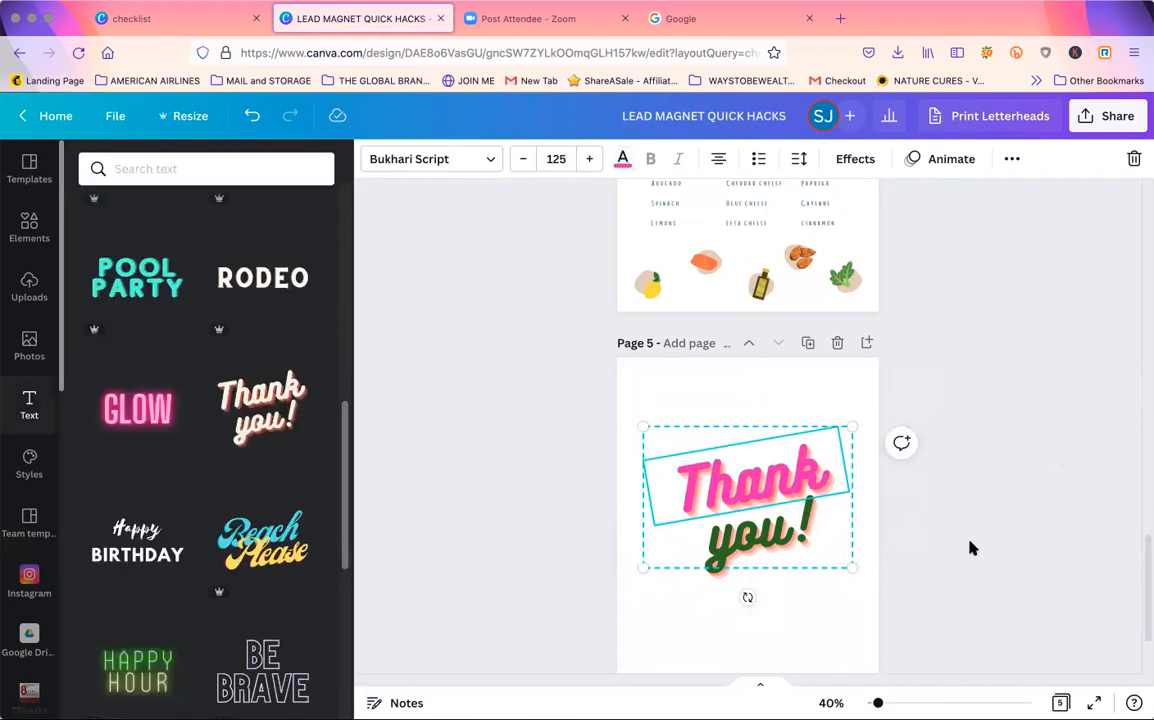
Enlarge the "Thank you!" text slightly and readjust its position and tilt on page 5.
{"action": "mouse_move", "coordinate": [747, 599]}
{"action": "left_mouse_down"}
{"action": "mouse_move", "coordinate": [801, 587]}
{"action": "mouse_move", "coordinate": [819, 567]}
{"action": "mouse_move", "coordinate": [786, 613]}
{"action": "mouse_move", "coordinate": [731, 617]}
{"action": "left_mouse_up"}
{"action": "mouse_move", "coordinate": [656, 410]}
{"action": "left_mouse_down"}
{"action": "mouse_move", "coordinate": [587, 355]}
{"action": "mouse_move", "coordinate": [659, 396]}
{"action": "left_mouse_up"}
{"action": "left_click", "coordinate": [953, 484]}
{"action": "left_click_drag", "start_coordinate": [755, 516], "coordinate": [760, 522]}
{"action": "left_click_drag", "start_coordinate": [729, 602], "coordinate": [747, 607]}
{"action": "left_click", "coordinate": [1017, 409]}
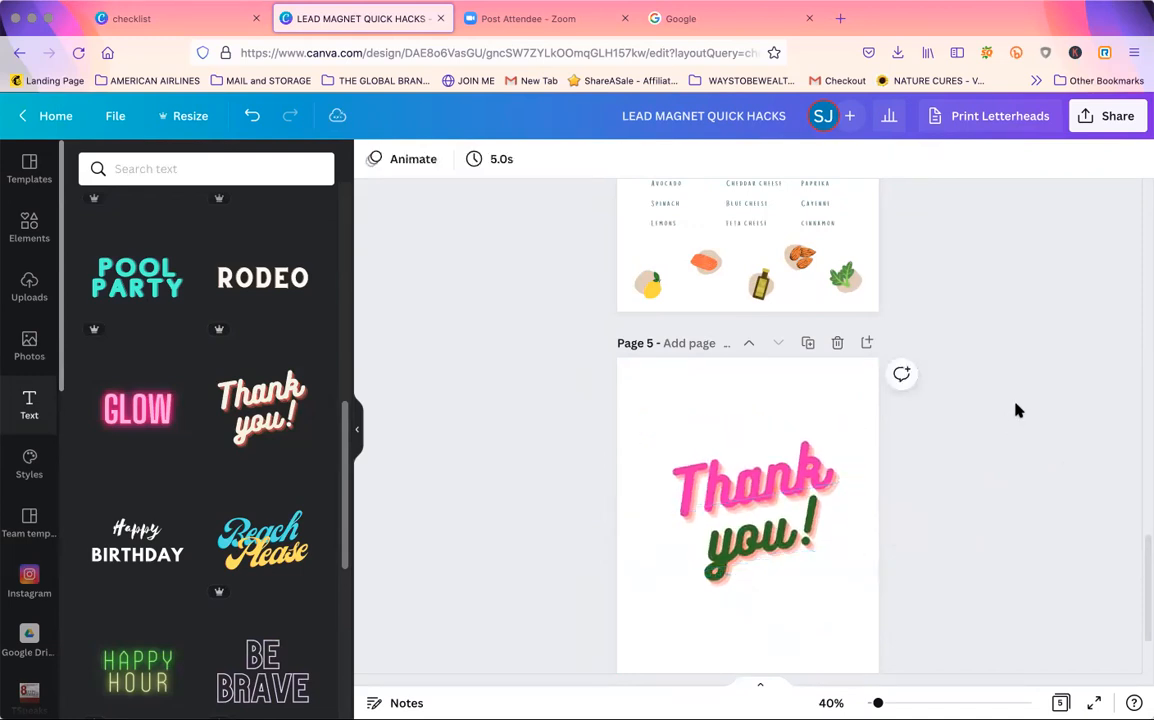
Download all five pages of the design as a PDF Standard file.
{"action": "scroll", "coordinate": [1143, 577], "scroll_direction": "up", "scroll_amount": 15}
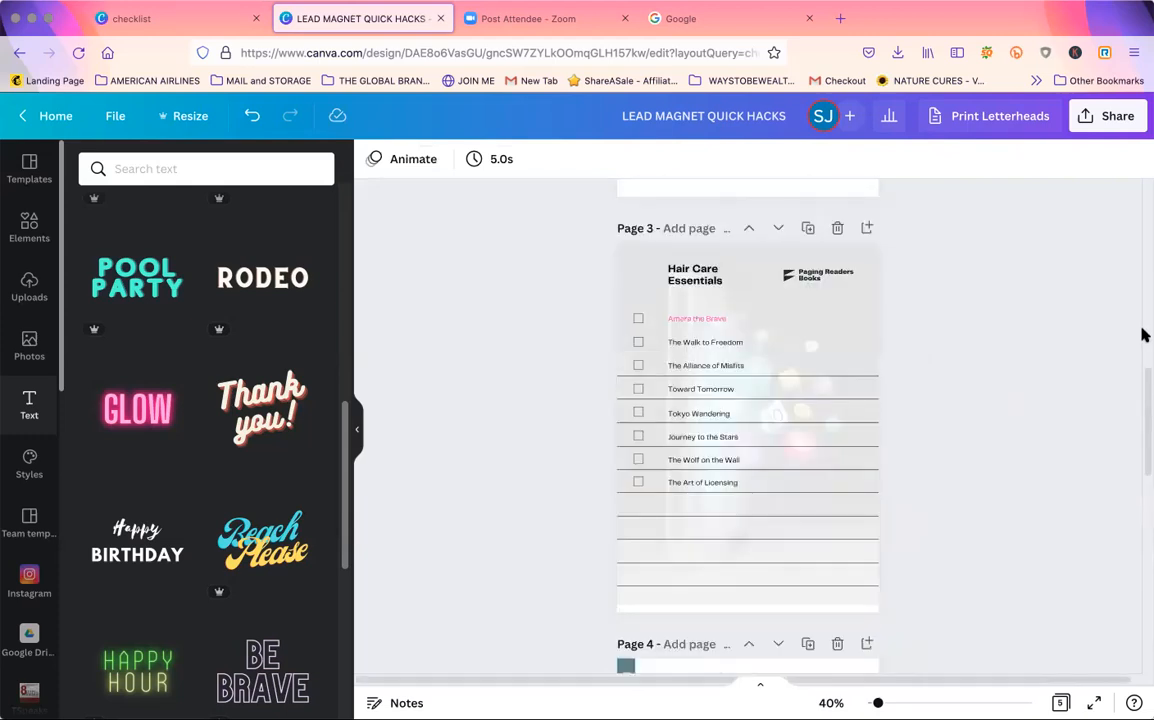
{"action": "scroll", "coordinate": [1136, 265], "scroll_direction": "down", "scroll_amount": 5}
{"action": "scroll", "coordinate": [1131, 190], "scroll_direction": "up", "scroll_amount": 6}
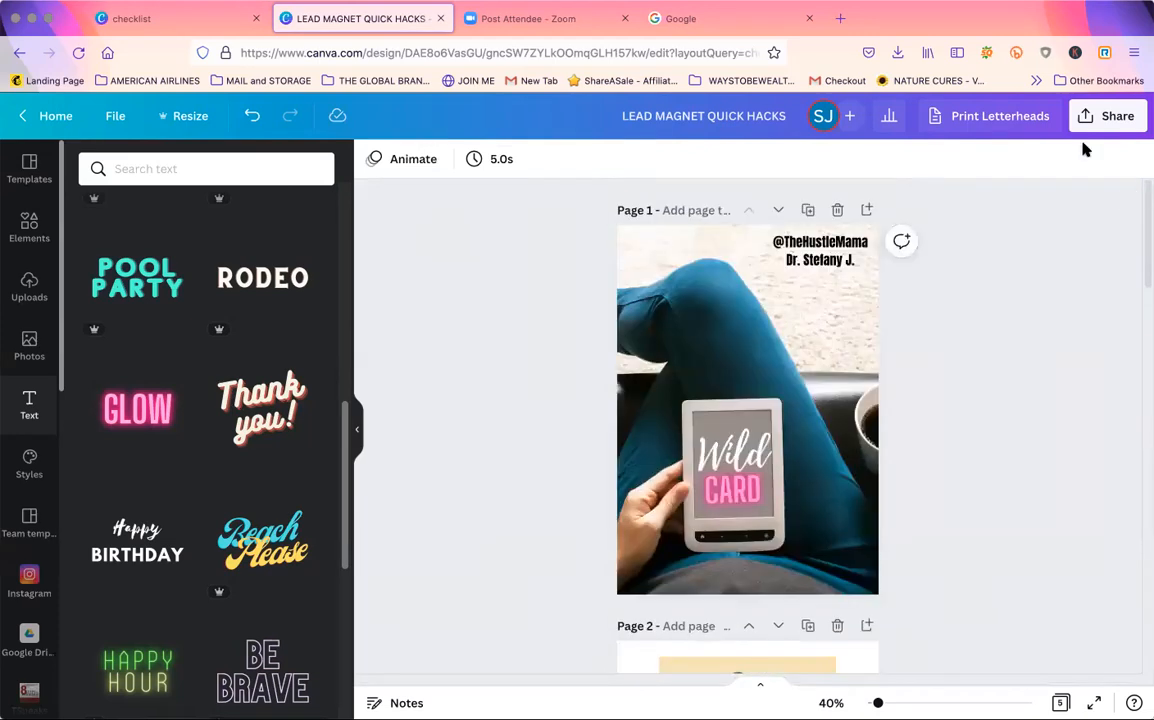
{"action": "left_click", "coordinate": [1084, 116]}
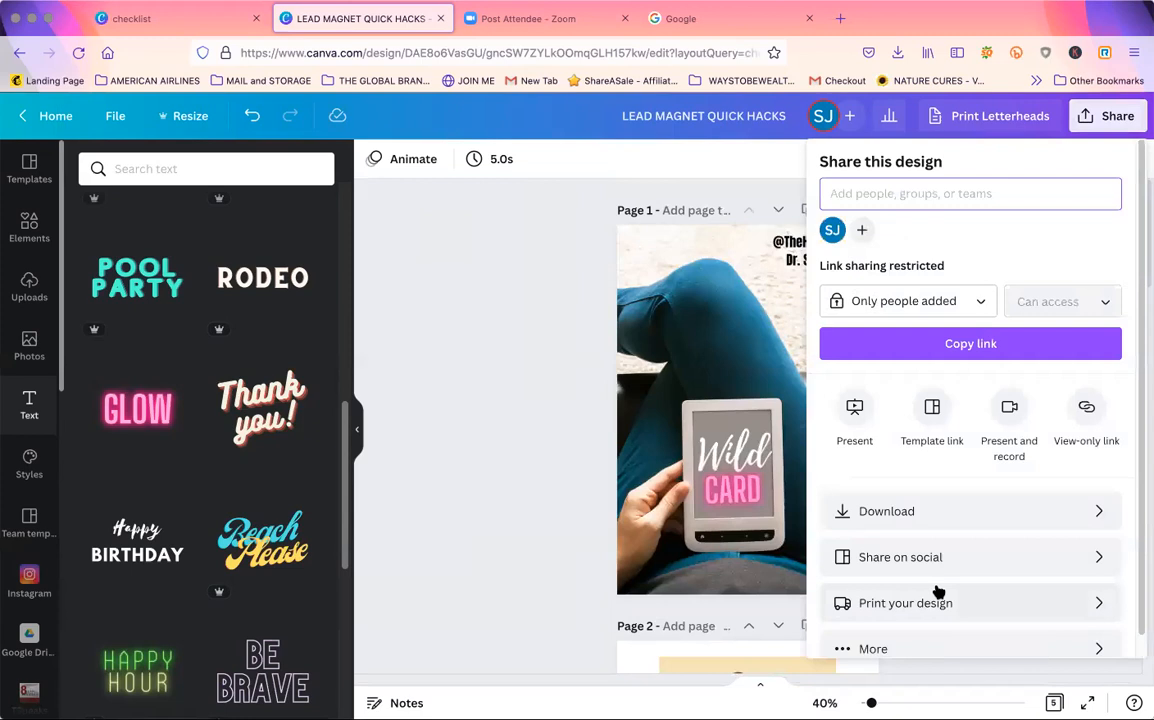
{"action": "left_click", "coordinate": [910, 514]}
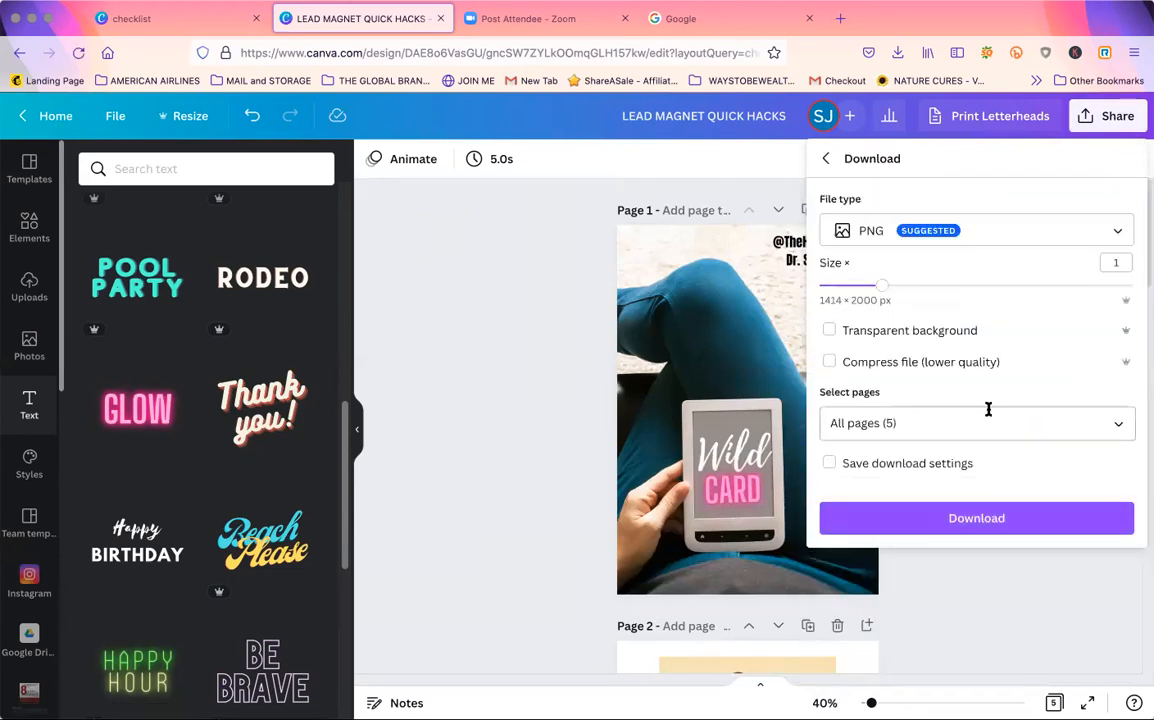
{"action": "left_click", "coordinate": [1118, 233]}
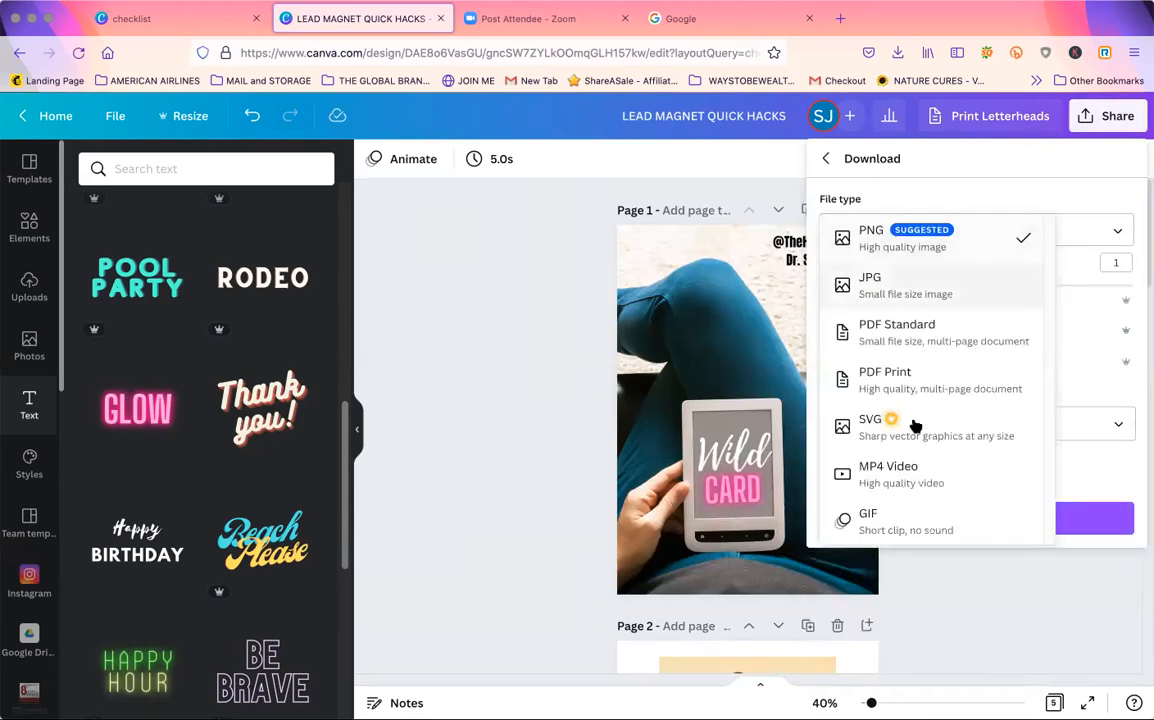
{"action": "left_click", "coordinate": [928, 333]}
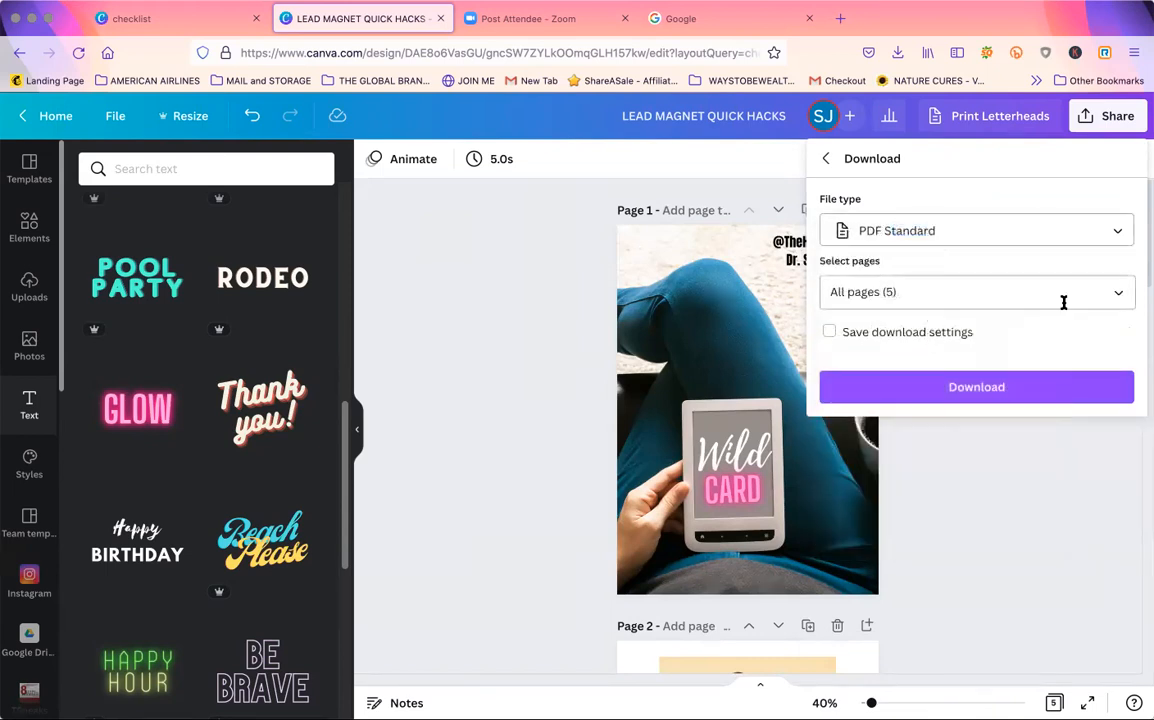
{"action": "left_click", "coordinate": [990, 389]}
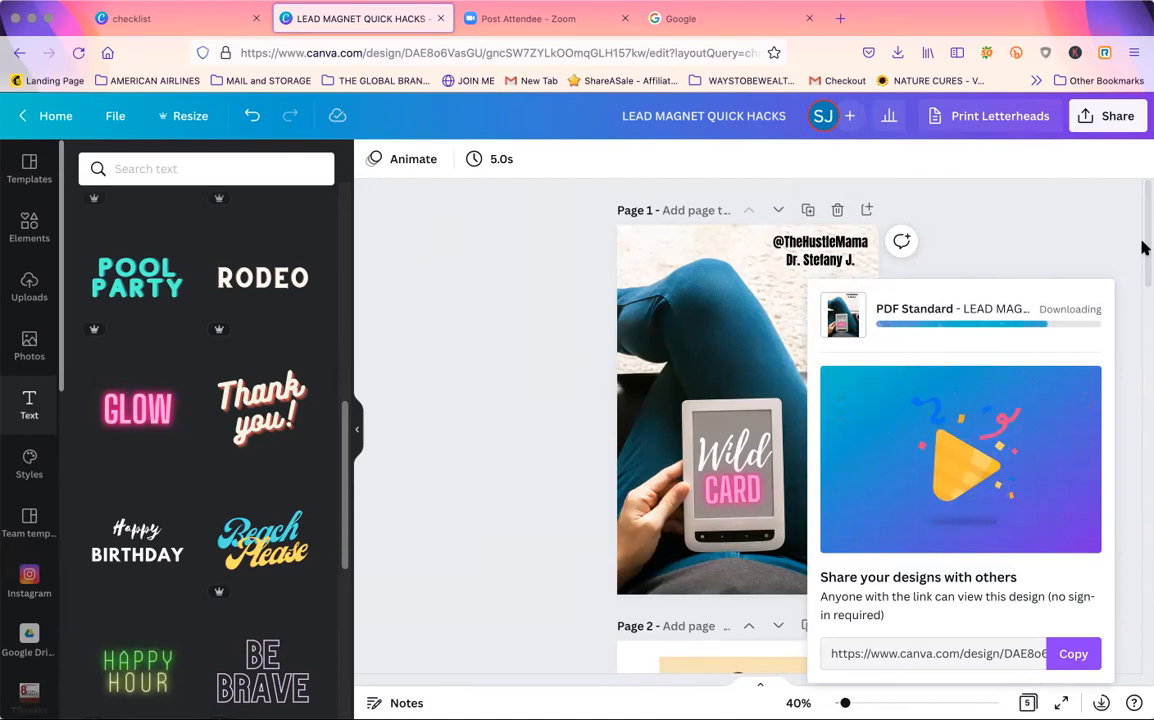
{"action": "left_click_drag", "start_coordinate": [1143, 247], "coordinate": [1145, 305]}
{"action": "scroll", "coordinate": [1145, 305], "scroll_direction": "down", "scroll_amount": 8}
{"action": "scroll", "coordinate": [1145, 305], "scroll_direction": "up", "scroll_amount": 11}
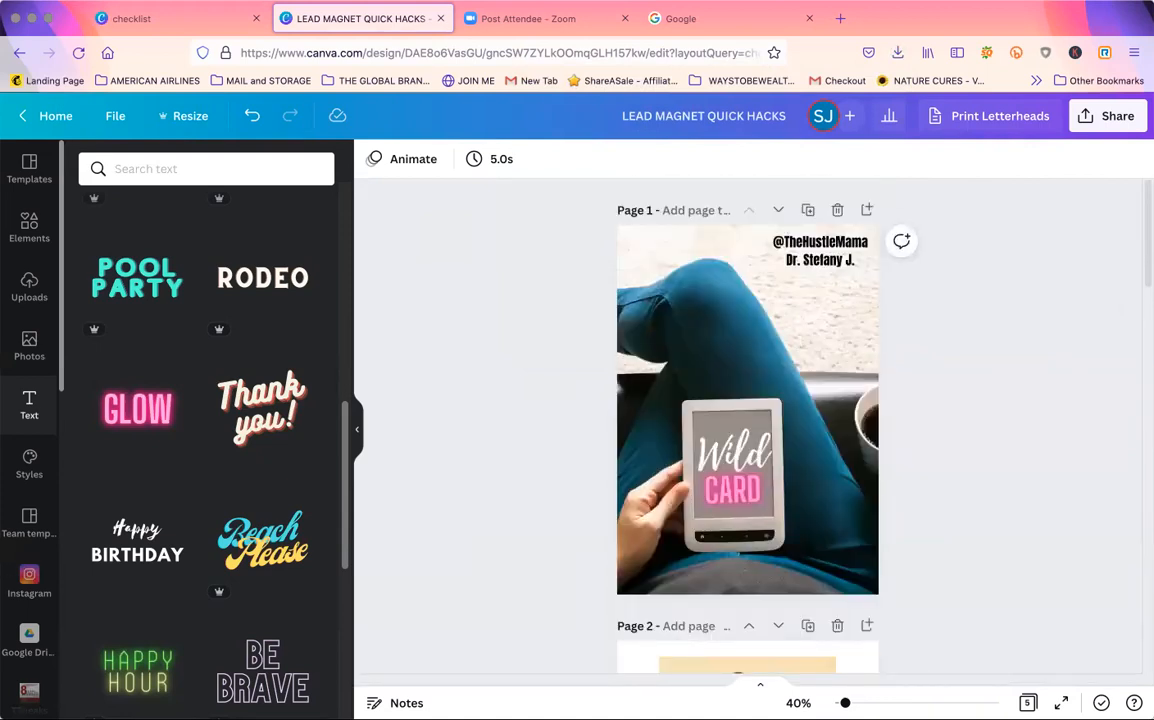
Leave the design for the projects overview, open the DIGITAL ASSETS PORTFOLIO AND BUNDLES folder, and look through its subfolders.
{"action": "left_click", "coordinate": [42, 116]}
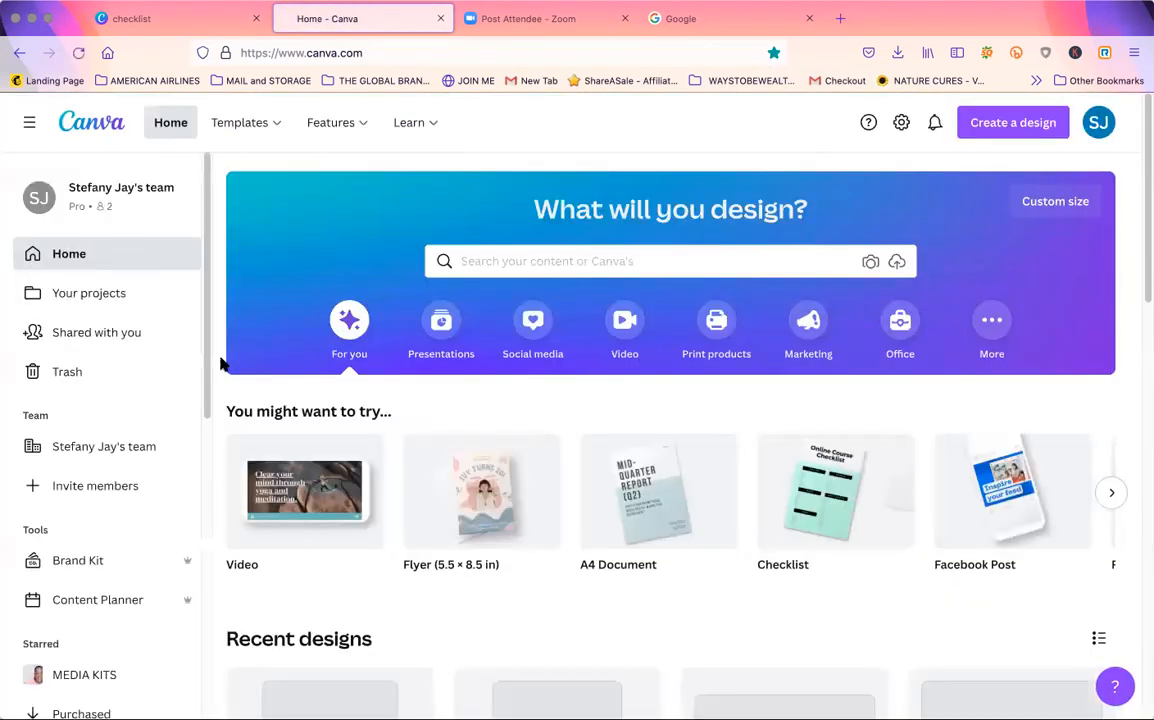
{"action": "left_click", "coordinate": [116, 292]}
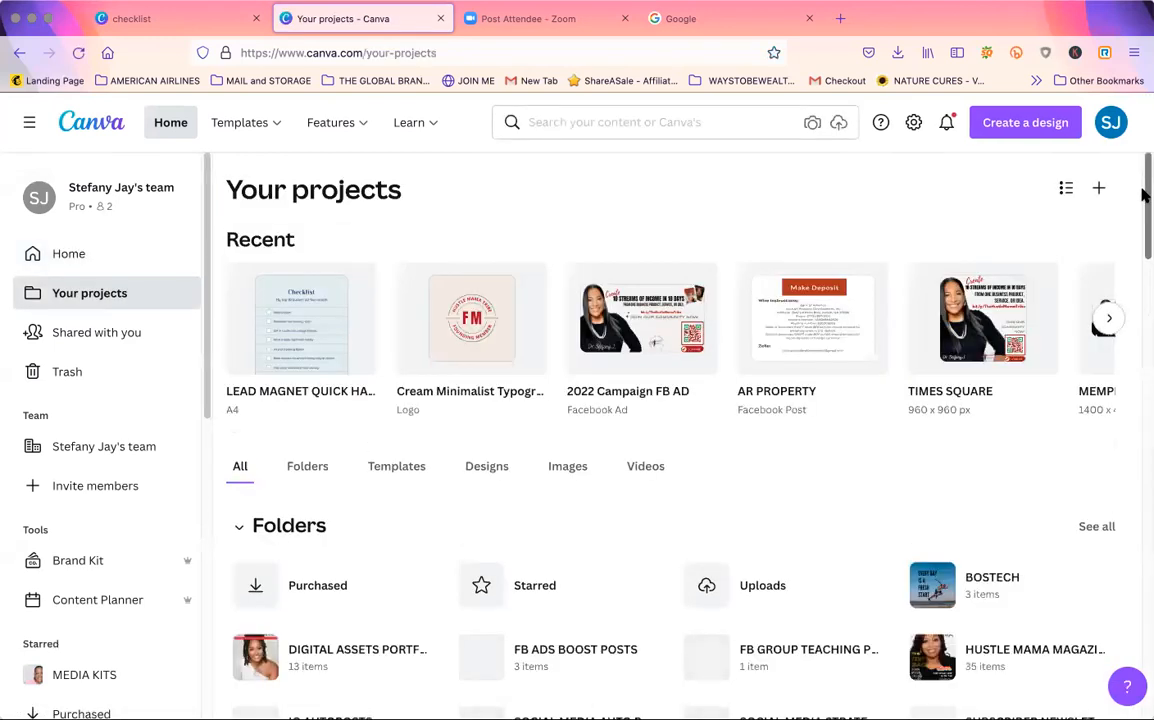
{"action": "scroll", "coordinate": [1145, 202], "scroll_direction": "down", "scroll_amount": 5}
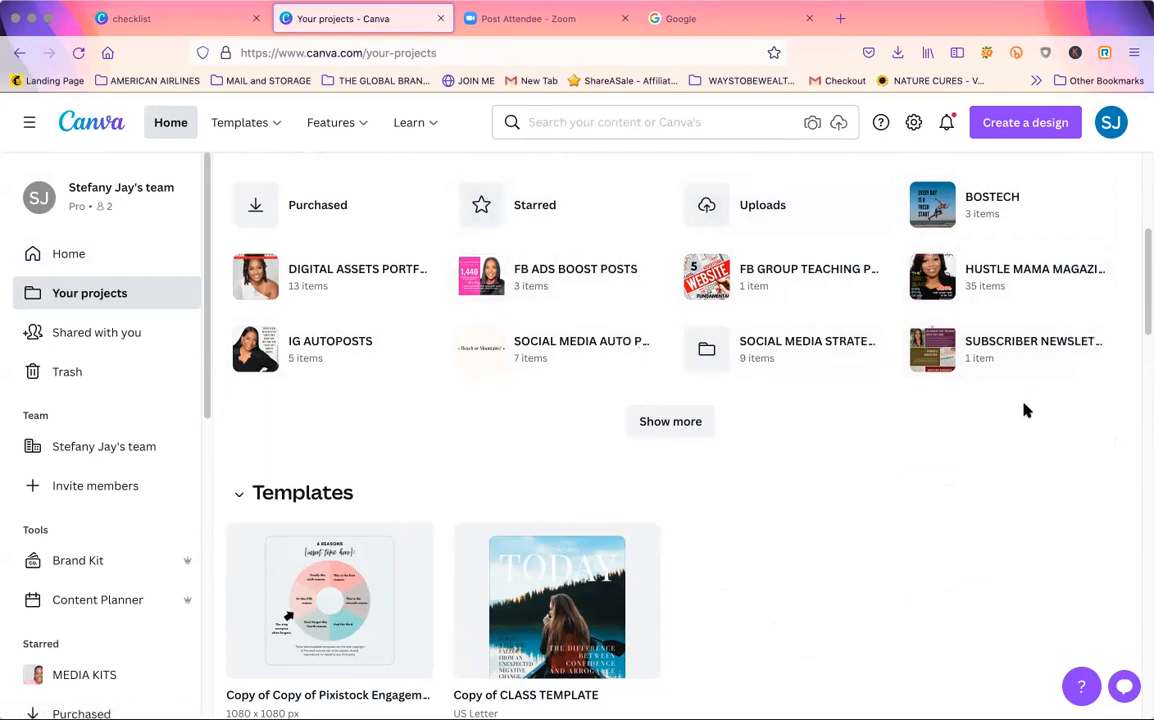
{"action": "left_click", "coordinate": [325, 265]}
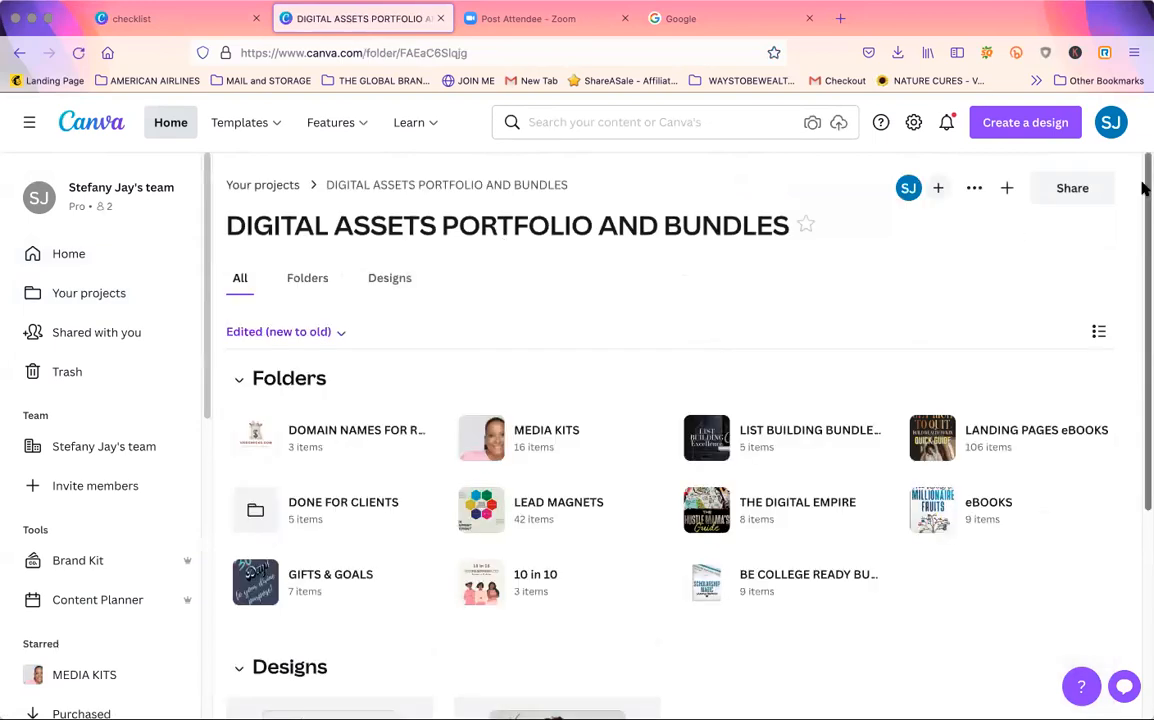
{"action": "scroll", "coordinate": [1143, 190], "scroll_direction": "down", "scroll_amount": 3}
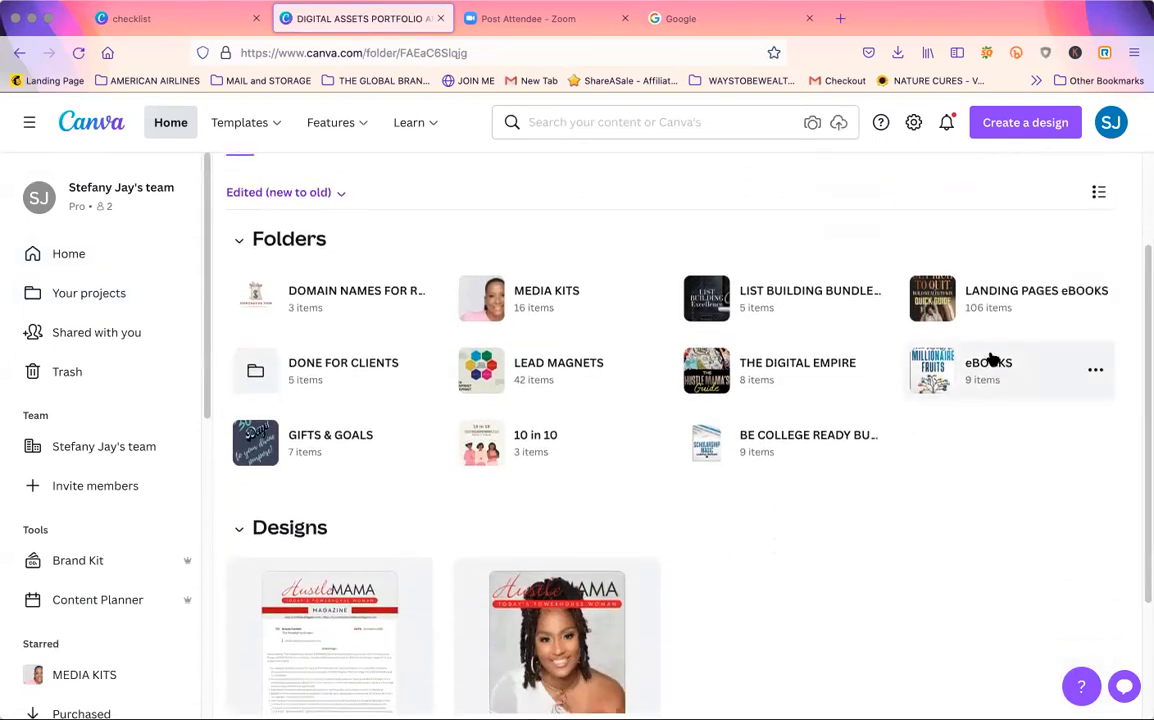
Open THE ROOTS TO MILLIONAIRE FRUITS from the eBOOKS folder and make a copy of the design.
{"action": "left_click", "coordinate": [991, 360]}
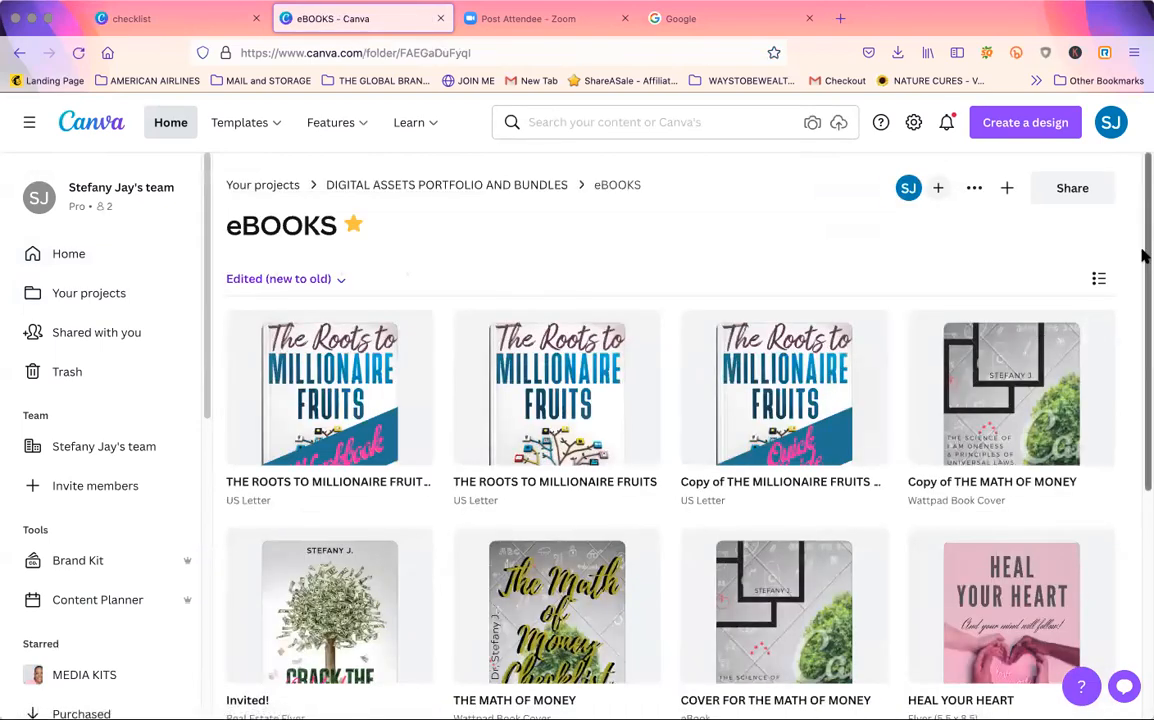
{"action": "scroll", "coordinate": [1143, 258], "scroll_direction": "down", "scroll_amount": 3}
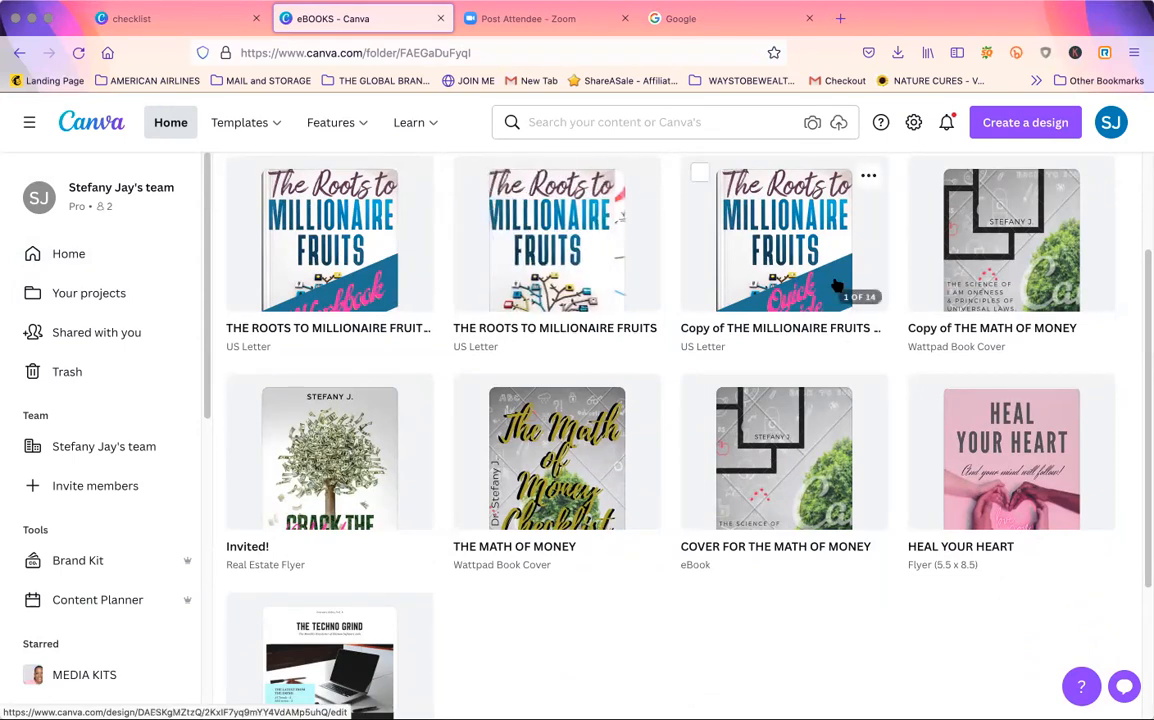
{"action": "left_click", "coordinate": [575, 256]}
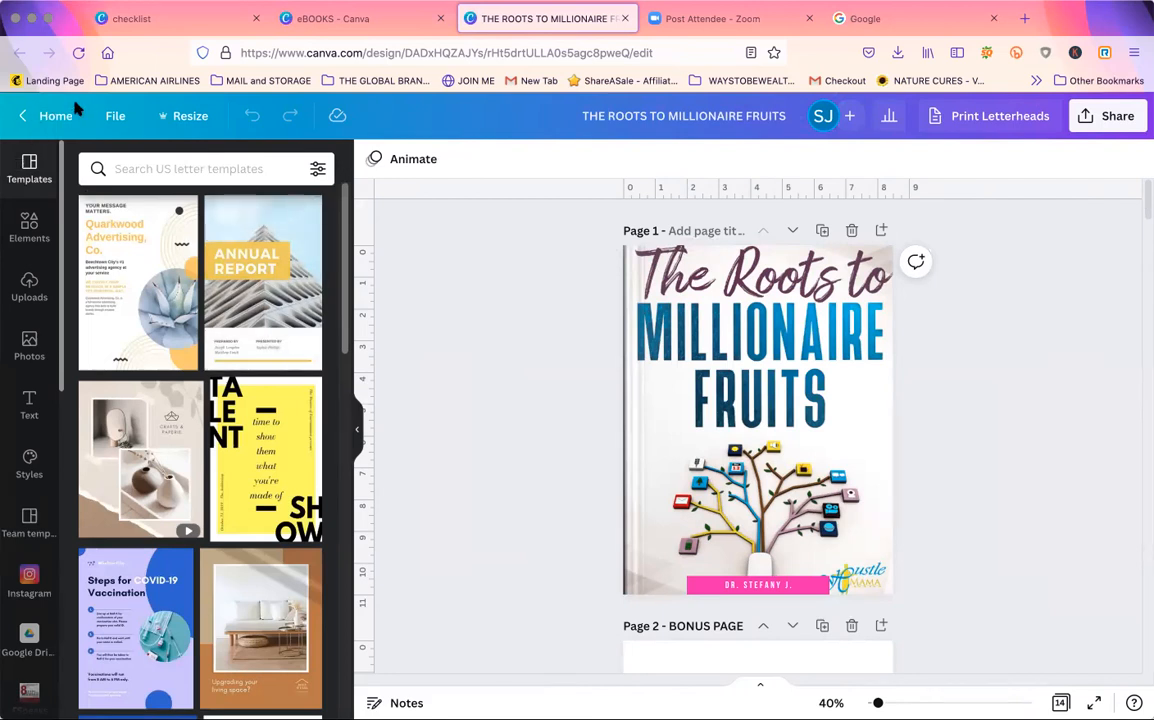
{"action": "left_click", "coordinate": [116, 115]}
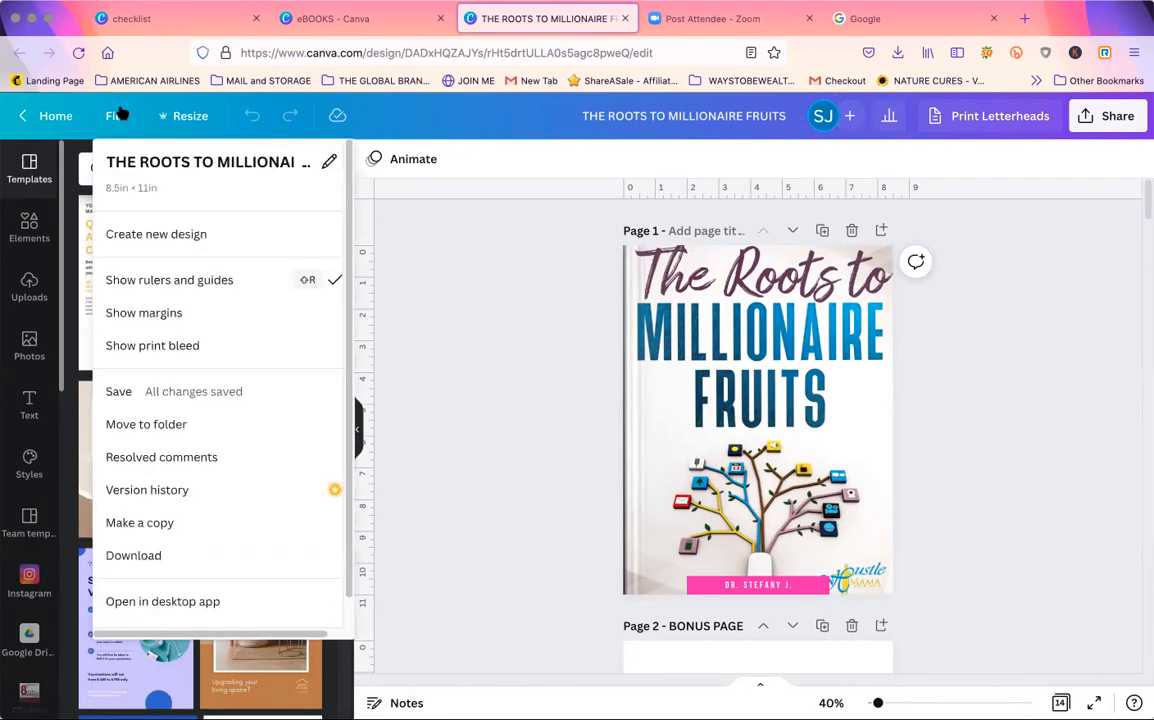
{"action": "left_click", "coordinate": [140, 522]}
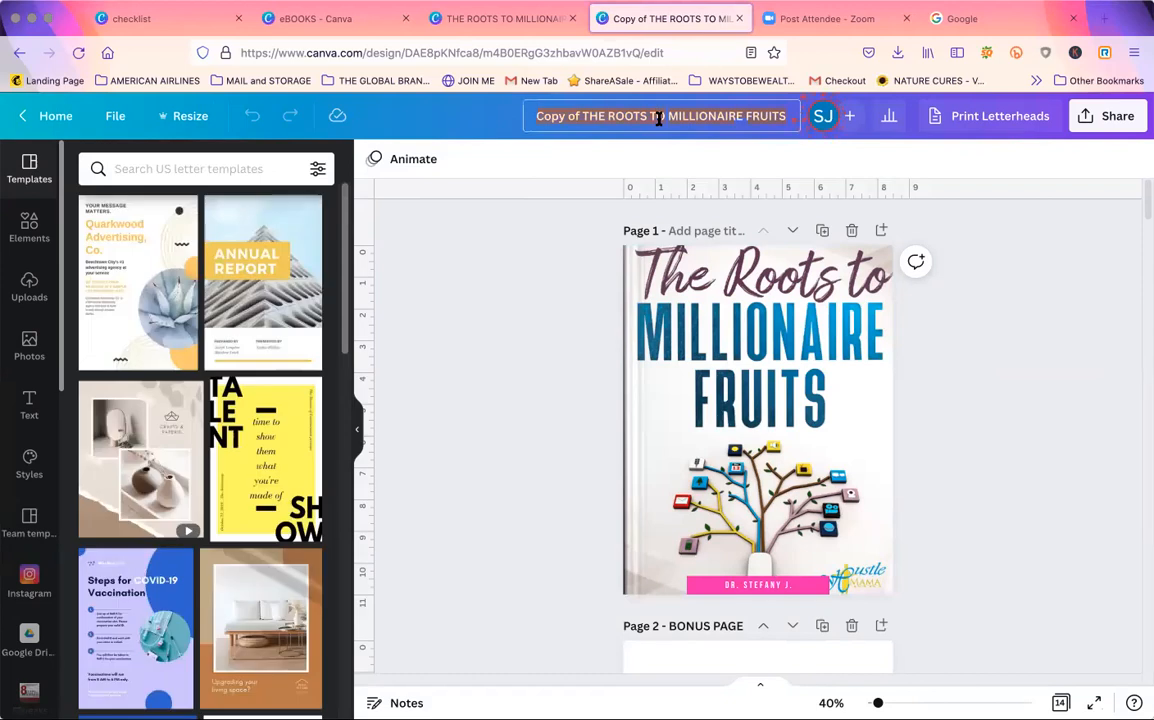
Rename the copied design LEAD MAGNET FOR ROOTS BOOK and close the original design.
{"action": "type", "text": "LEAD MAGNET"}
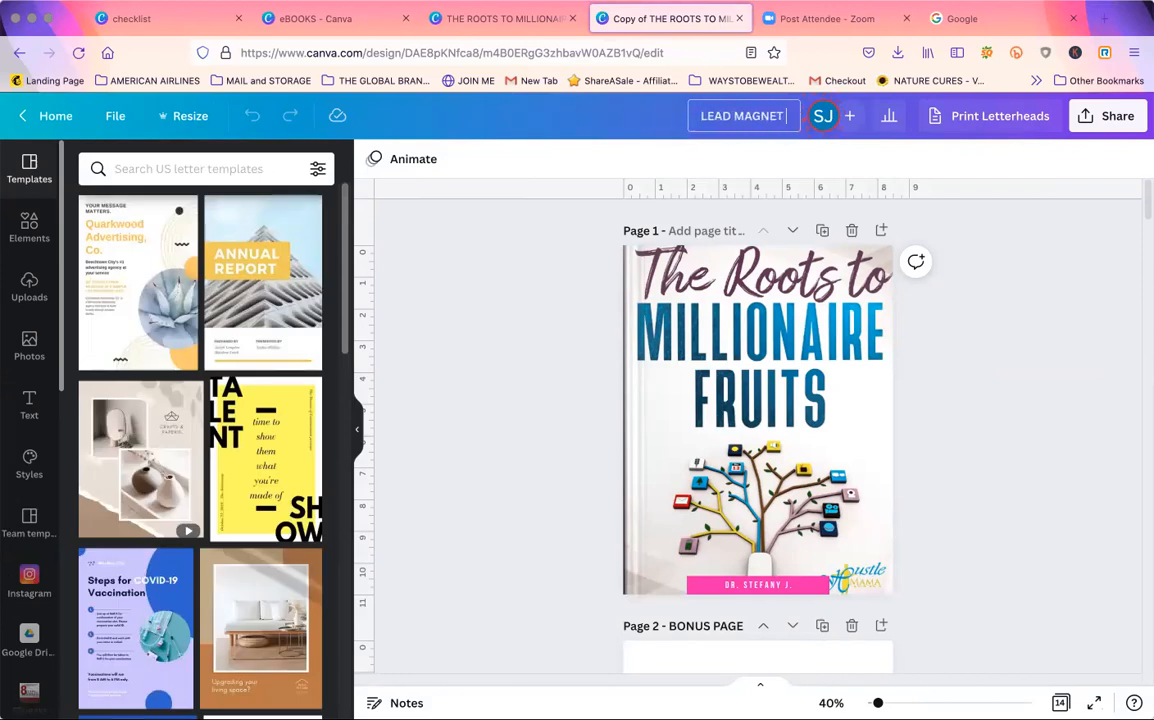
{"action": "type", "text": " FOR ROOT"}
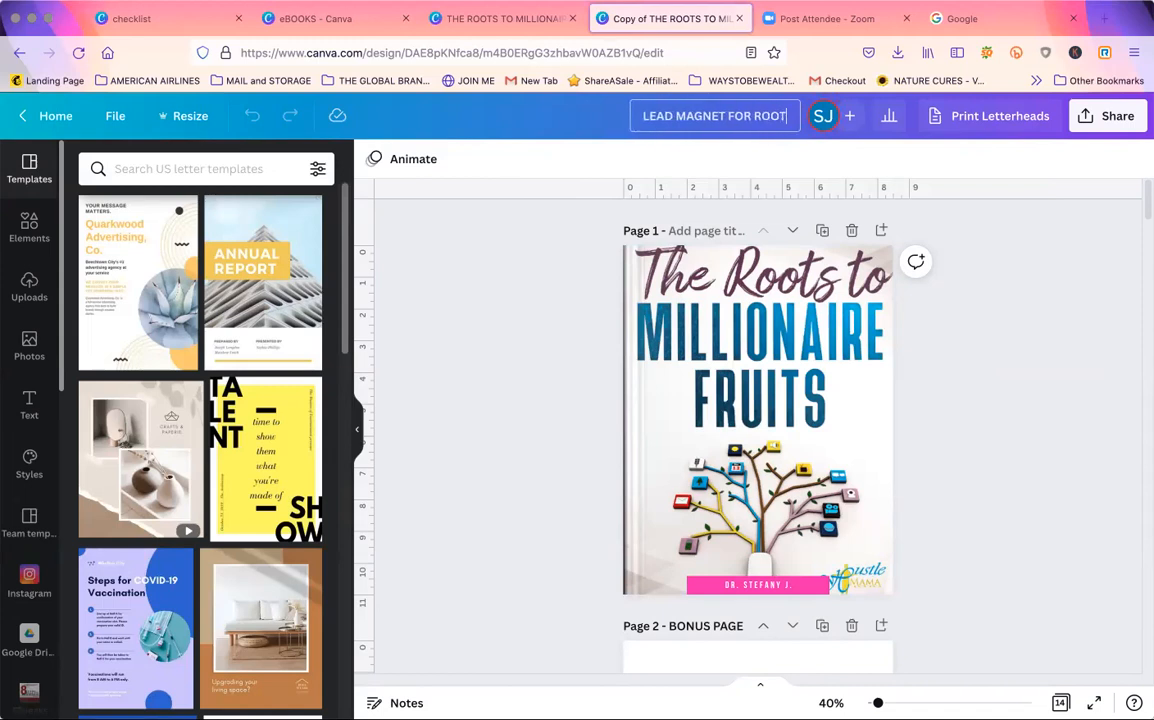
{"action": "type", "text": "S BOOK"}
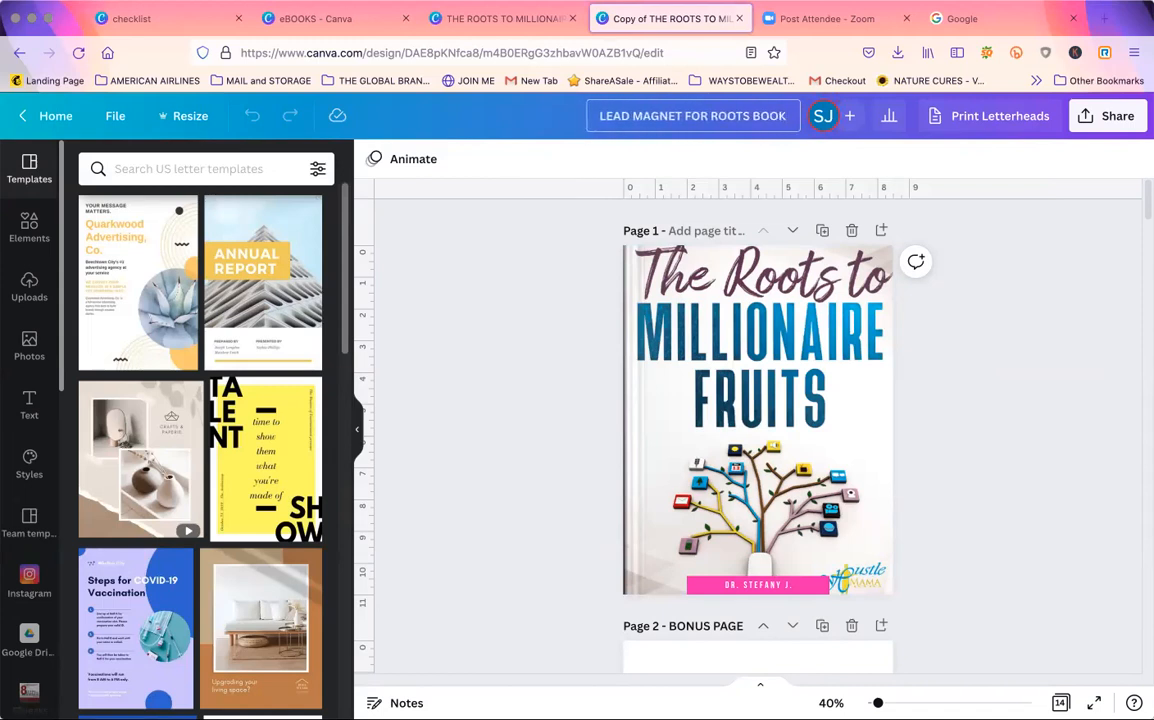
{"action": "key", "text": "Return"}
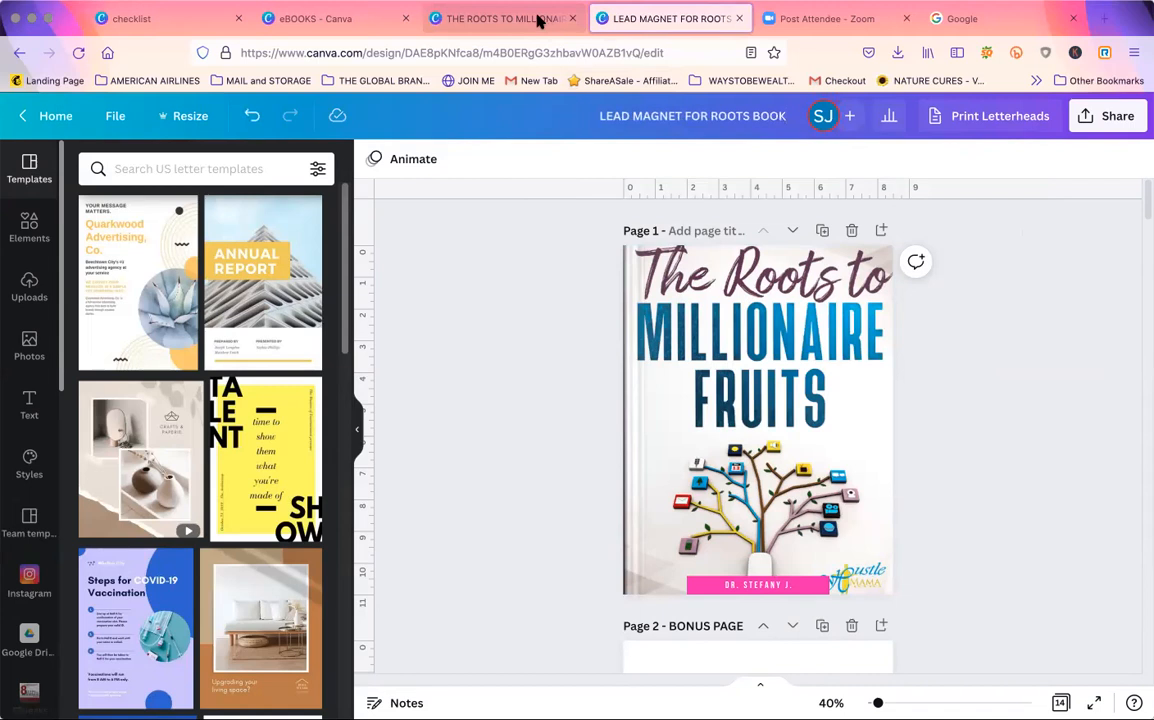
{"action": "left_click", "coordinate": [505, 19]}
{"action": "left_click", "coordinate": [573, 20]}
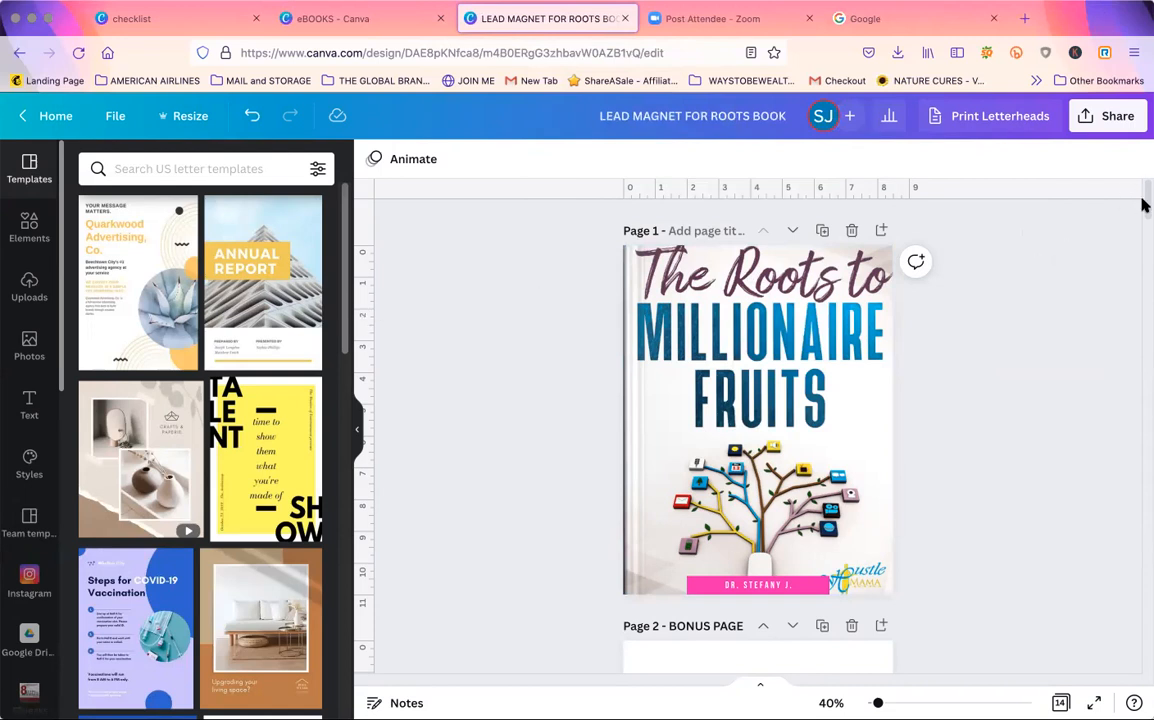
Delete pages 12 back through 8 of the copy, the pages covering the numbered income streams.
{"action": "left_click_drag", "start_coordinate": [1145, 203], "coordinate": [1145, 630]}
{"action": "scroll", "coordinate": [771, 364], "scroll_direction": "up", "scroll_amount": 1}
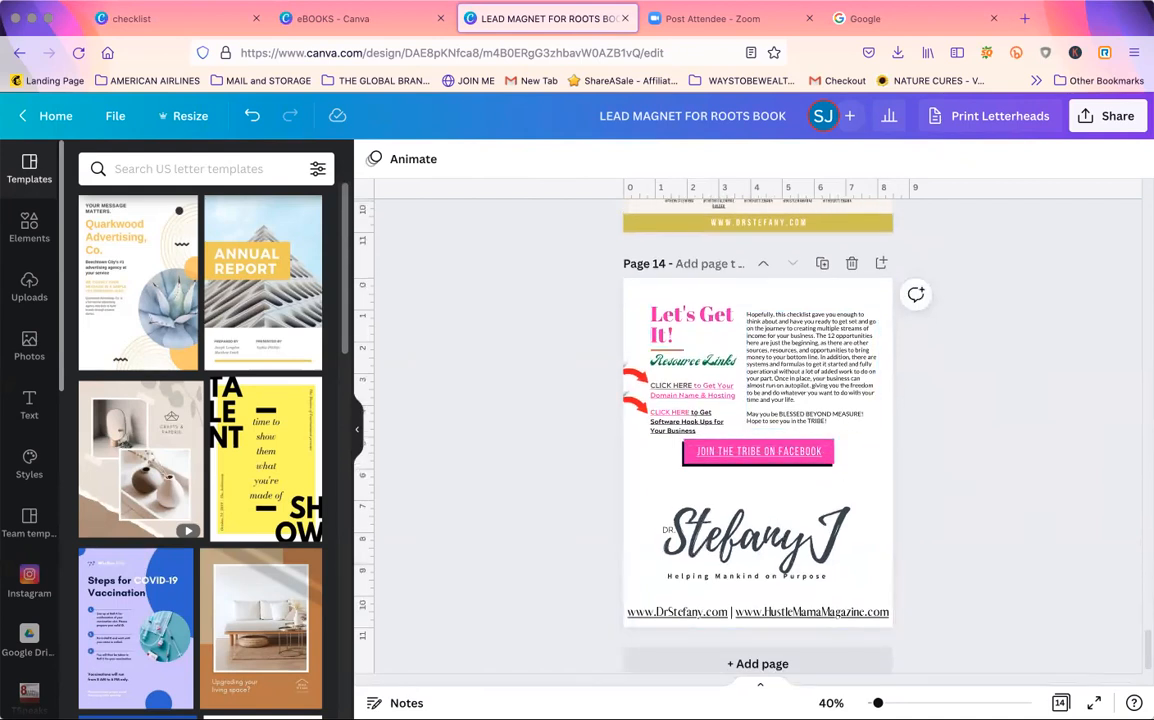
{"action": "left_click_drag", "start_coordinate": [1145, 660], "coordinate": [1130, 586]}
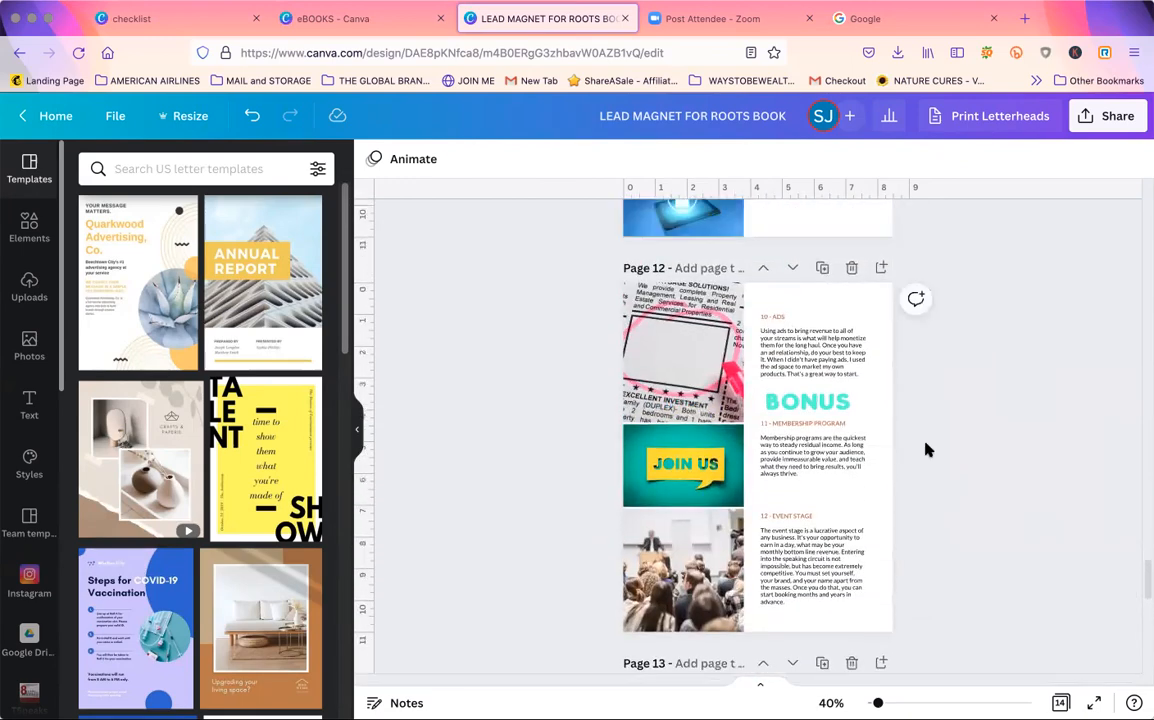
{"action": "left_click", "coordinate": [853, 268]}
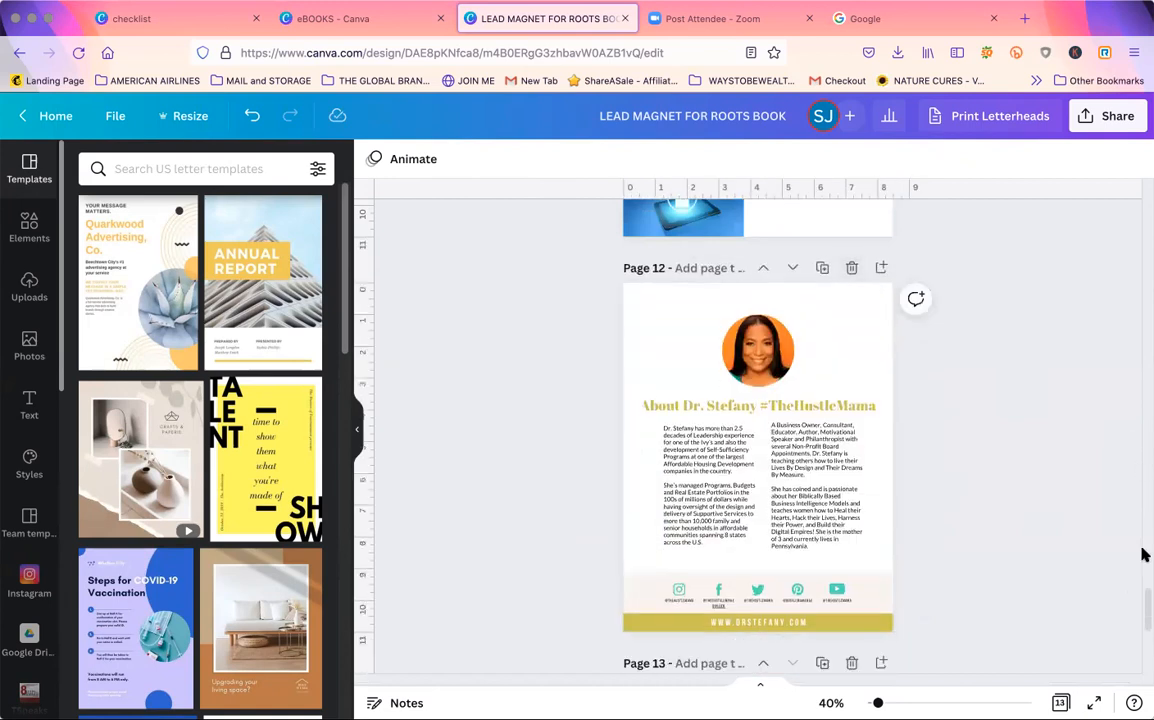
{"action": "left_click_drag", "start_coordinate": [1144, 609], "coordinate": [1138, 548]}
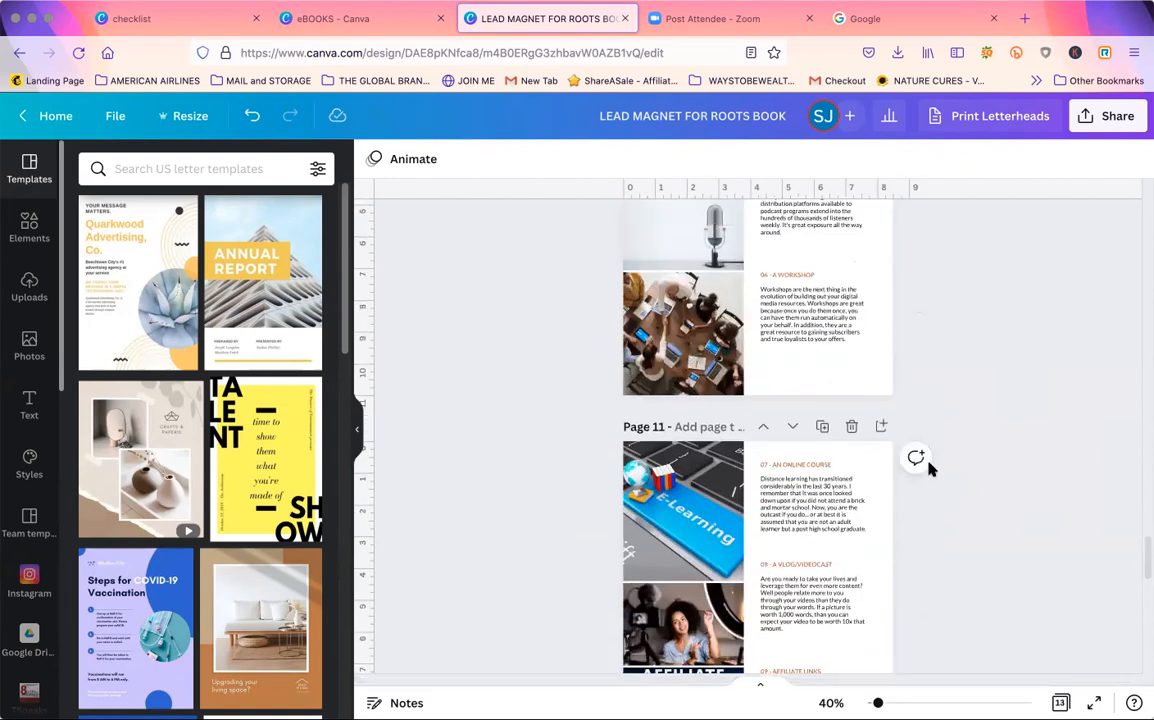
{"action": "left_click", "coordinate": [849, 429]}
{"action": "left_click_drag", "start_coordinate": [1144, 568], "coordinate": [1142, 508]}
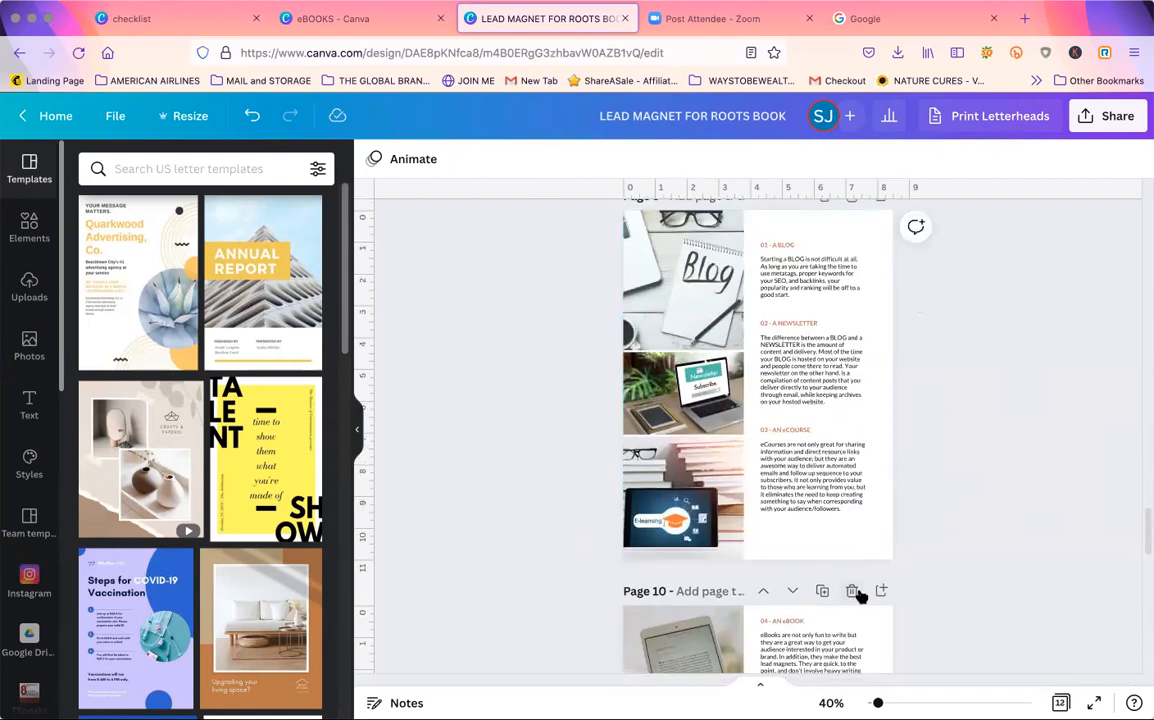
{"action": "left_click", "coordinate": [851, 592]}
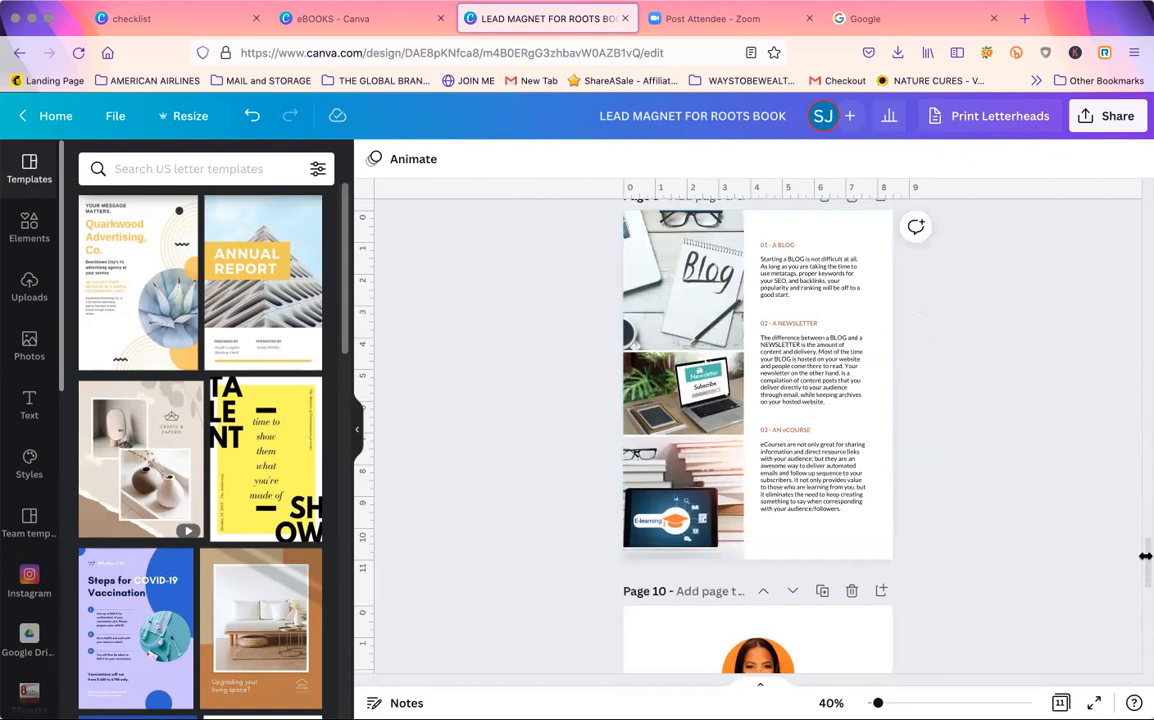
{"action": "scroll", "coordinate": [1033, 509], "scroll_direction": "up", "scroll_amount": 5}
{"action": "left_click", "coordinate": [851, 607]}
Delete page 7 with the Chapter 2 opener, page 6 with the Recommendations and page 5 with The Millionaire Checklist.
{"action": "scroll", "coordinate": [1145, 545], "scroll_direction": "up", "scroll_amount": 3}
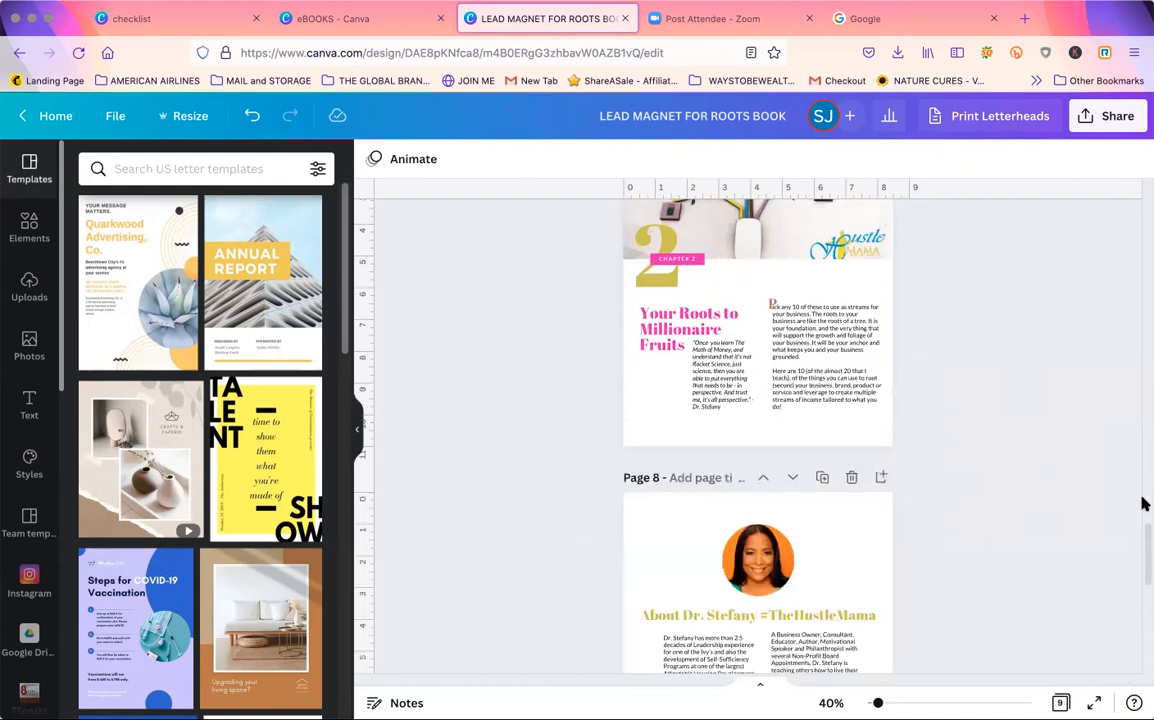
{"action": "scroll", "coordinate": [1145, 535], "scroll_direction": "up", "scroll_amount": 3}
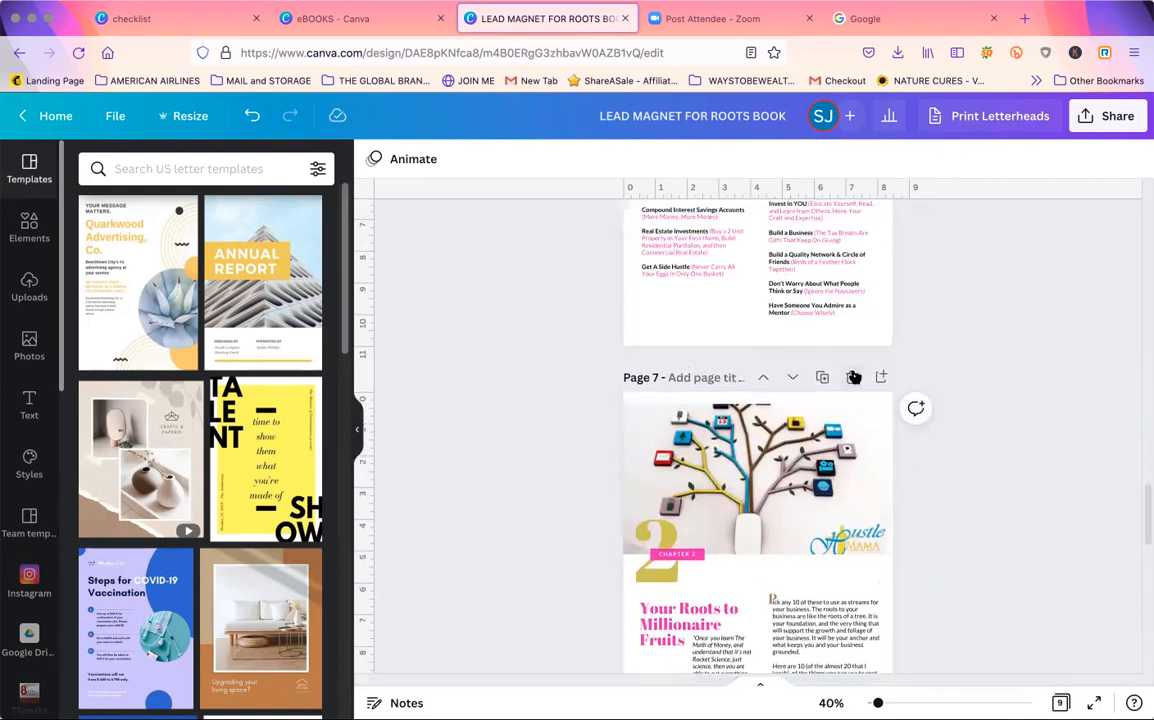
{"action": "left_click", "coordinate": [853, 377]}
{"action": "left_click_drag", "start_coordinate": [1145, 545], "coordinate": [1145, 485]}
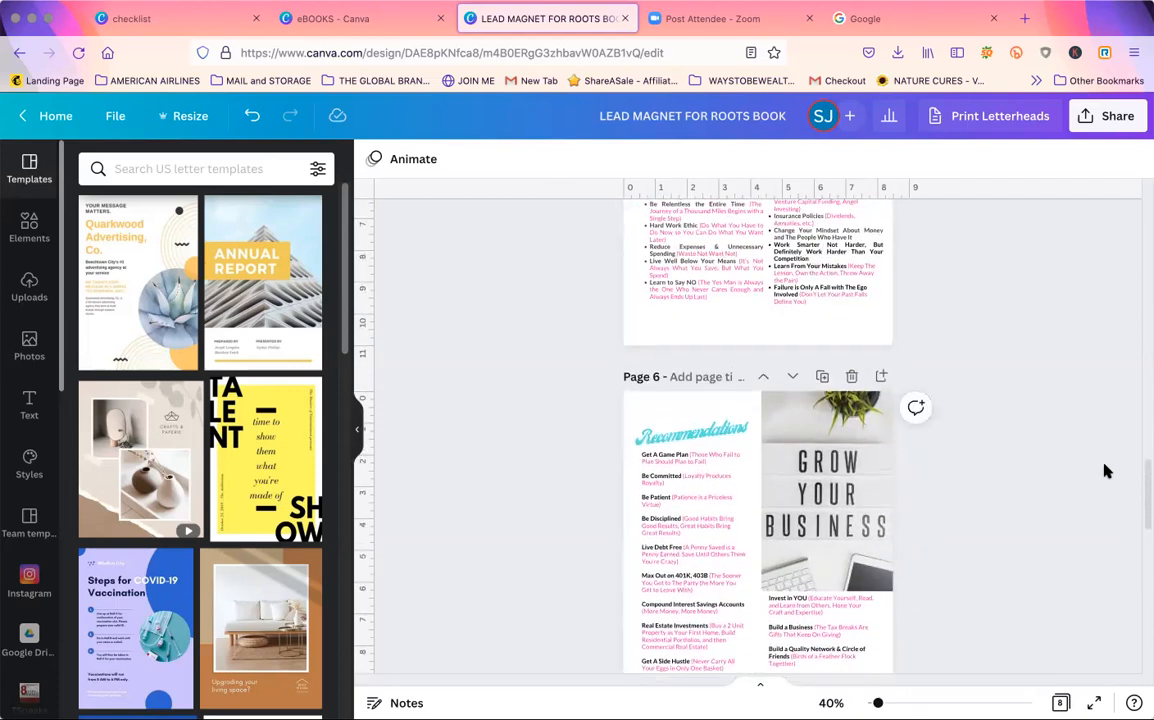
{"action": "left_click", "coordinate": [852, 376]}
{"action": "left_click_drag", "start_coordinate": [1145, 524], "coordinate": [1141, 456]}
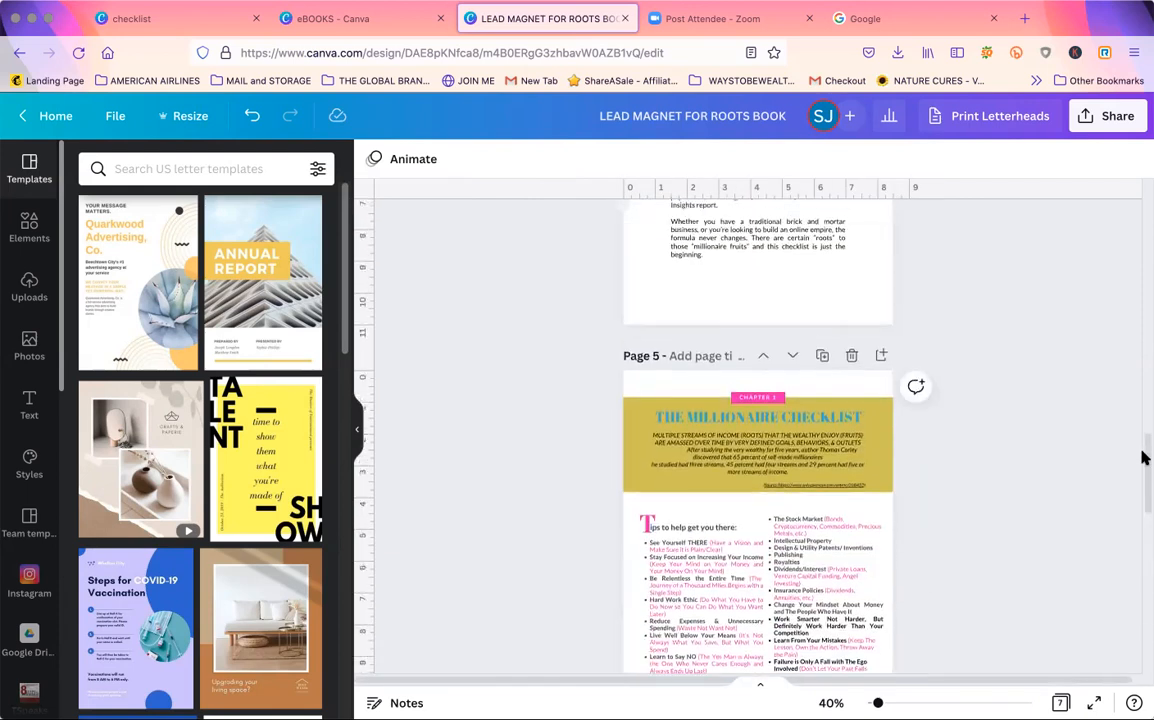
{"action": "left_click", "coordinate": [851, 357]}
Delete the table of contents on page 3, just before the Chapter One page.
{"action": "left_click_drag", "start_coordinate": [1145, 544], "coordinate": [1145, 457]}
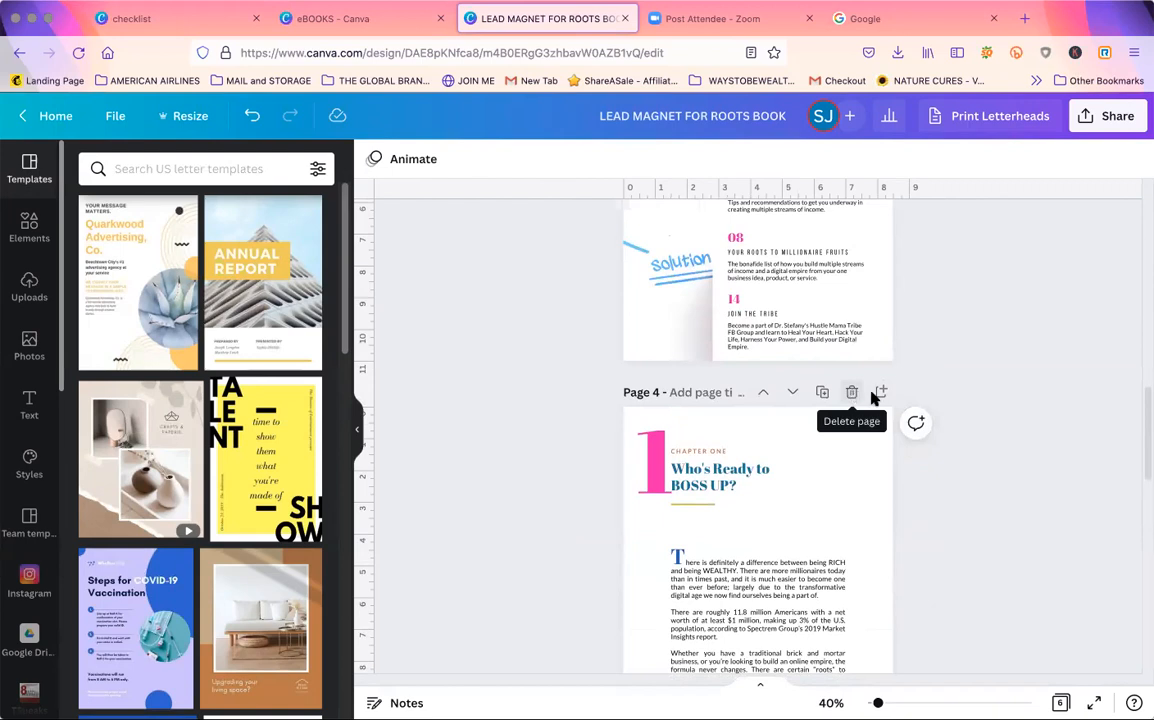
{"action": "left_click_drag", "start_coordinate": [1145, 467], "coordinate": [1095, 220]}
{"action": "left_click_drag", "start_coordinate": [1099, 264], "coordinate": [1110, 191]}
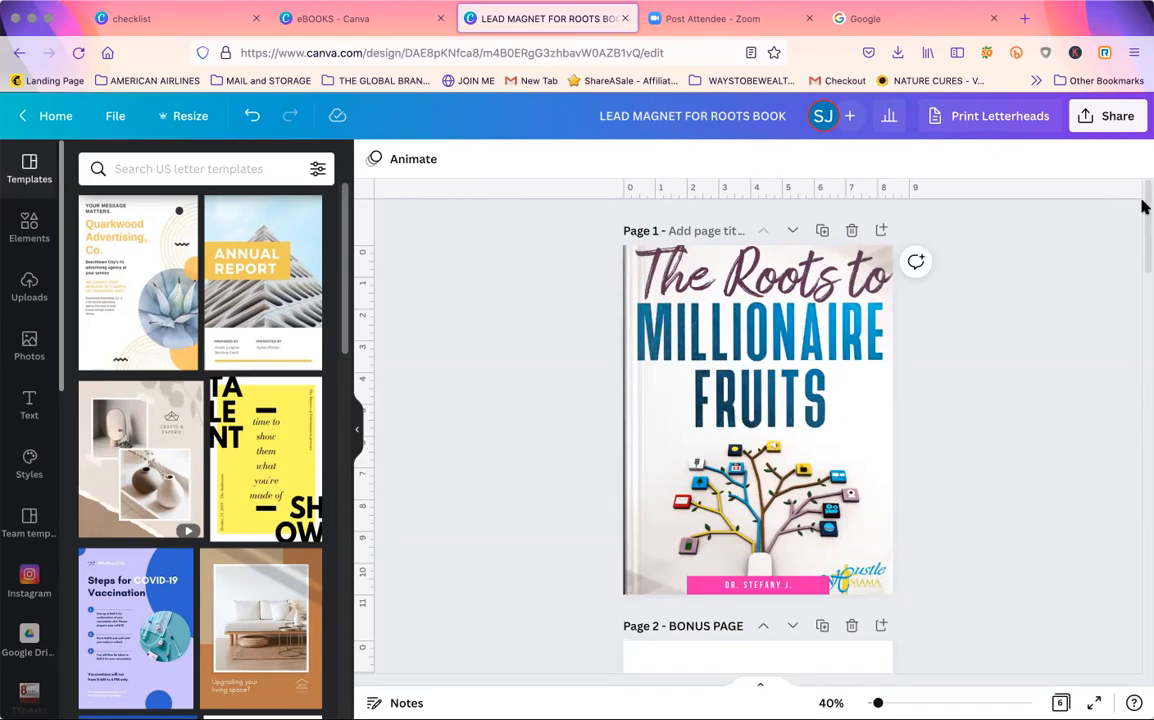
{"action": "left_click_drag", "start_coordinate": [1144, 201], "coordinate": [1141, 352]}
{"action": "left_click", "coordinate": [855, 267]}
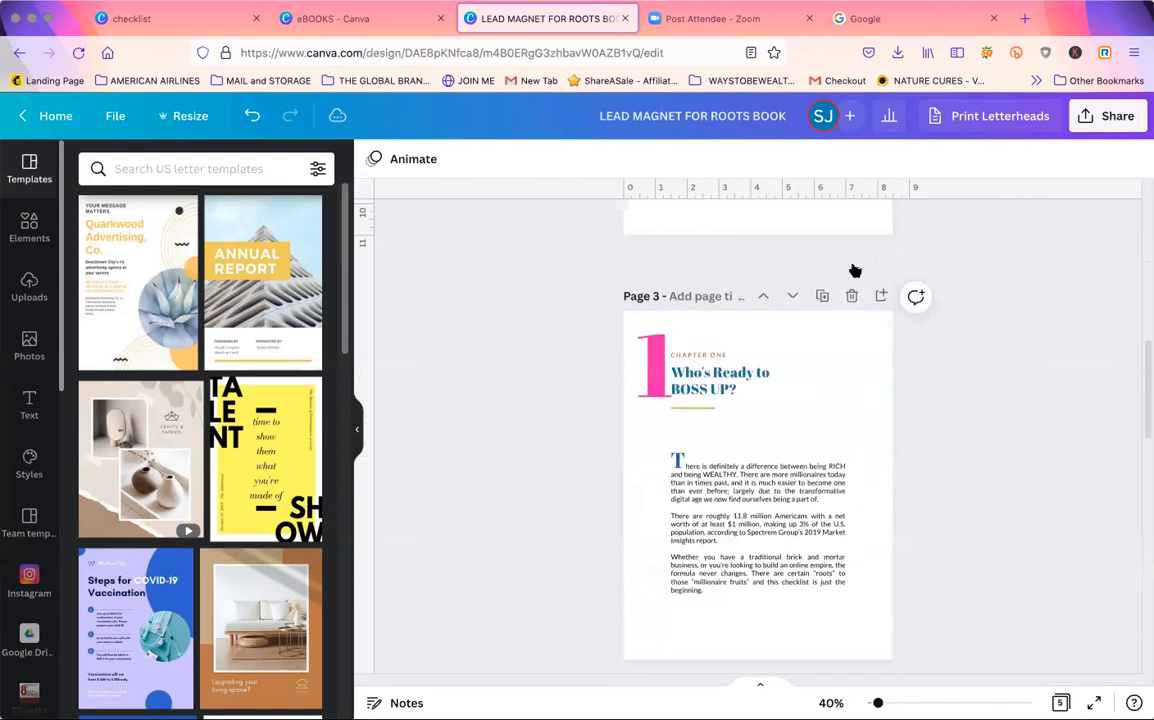
Add a blank page after the author's About page and search the templates for "checklist".
{"action": "left_click_drag", "start_coordinate": [1144, 391], "coordinate": [1144, 474]}
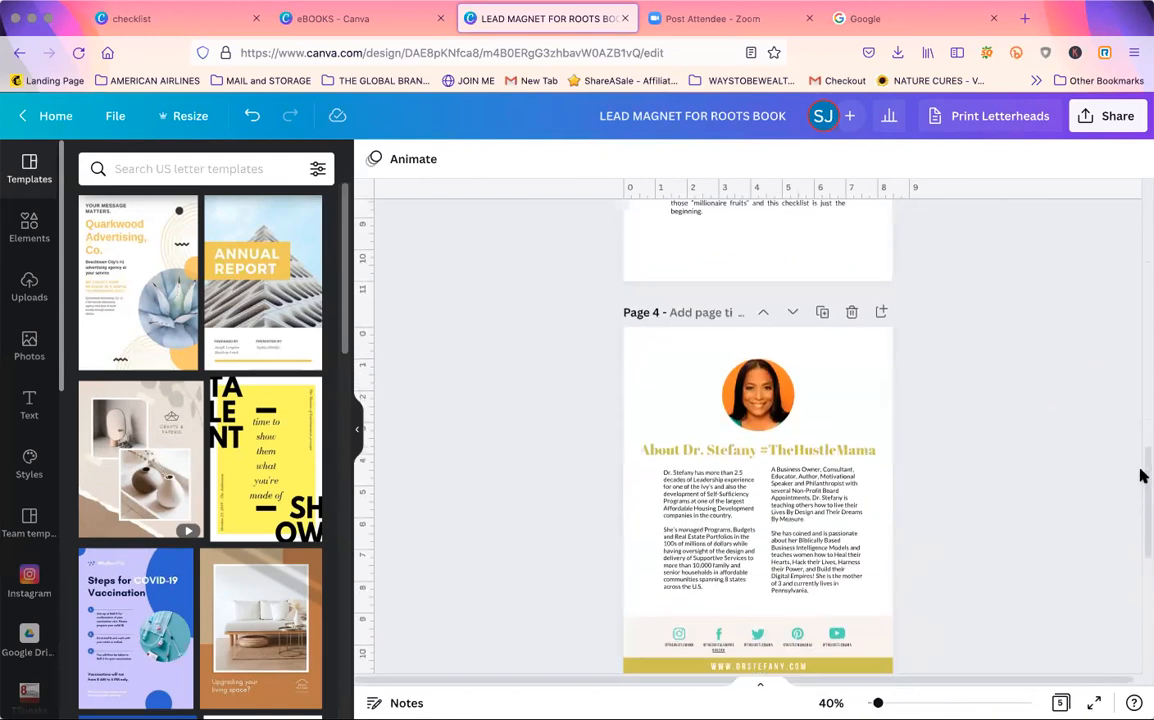
{"action": "left_click", "coordinate": [881, 305]}
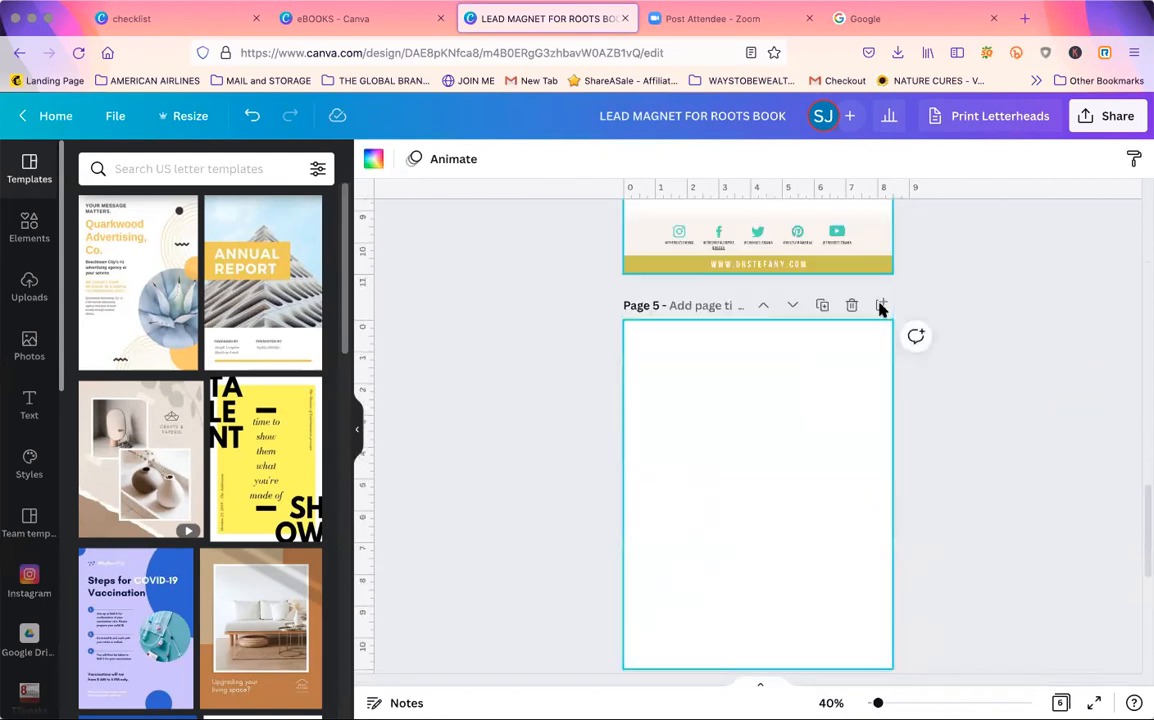
{"action": "left_click", "coordinate": [175, 168]}
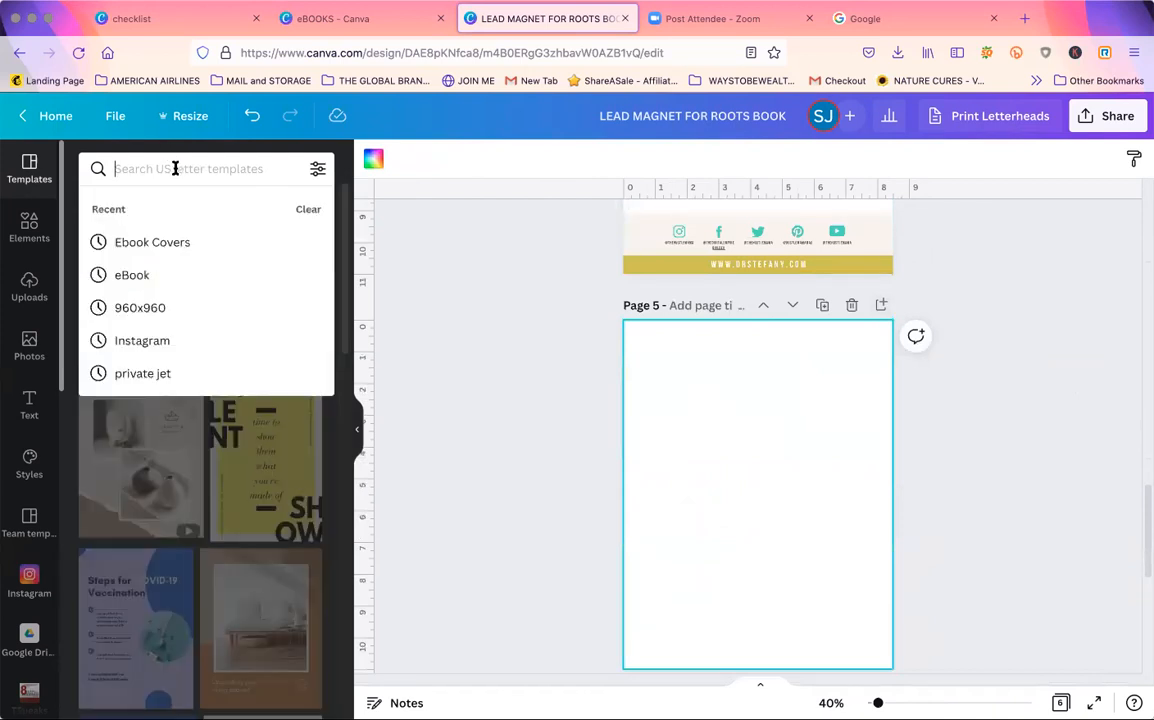
{"action": "type", "text": "checkli"}
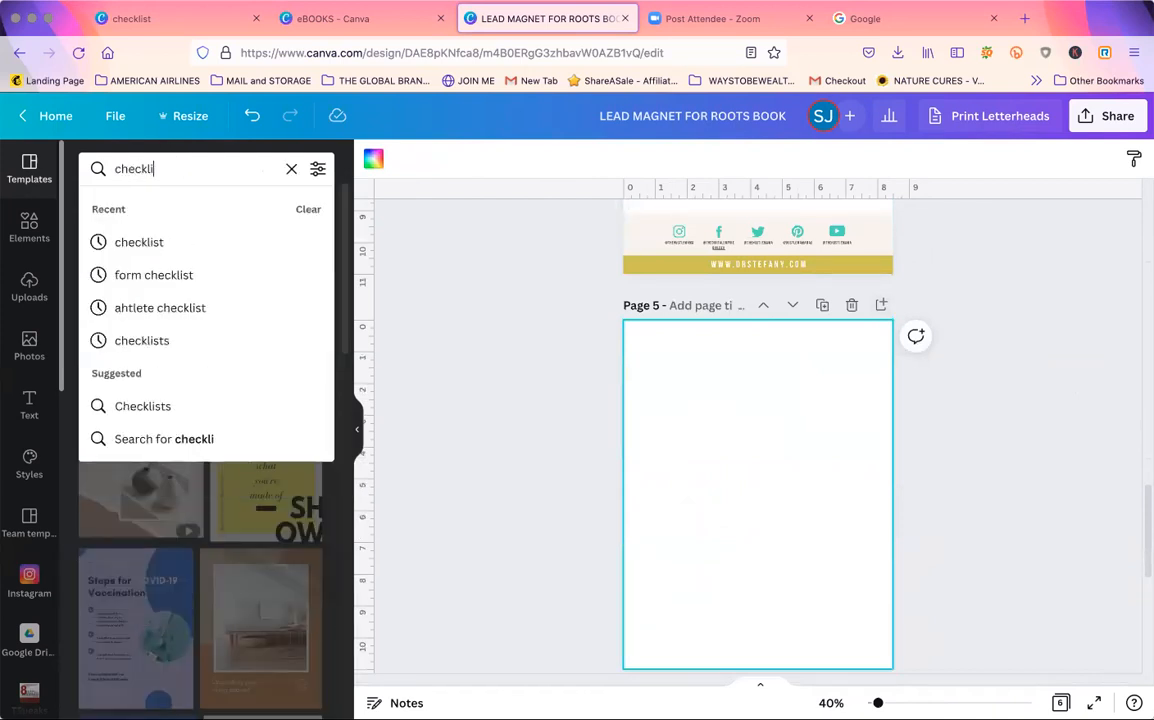
{"action": "type", "text": "nst"}
{"action": "key", "text": "BackSpace"}
{"action": "key", "text": "BackSpace"}
{"action": "key", "text": "BackSpace"}
{"action": "type", "text": "st"}
{"action": "key", "text": "Return"}
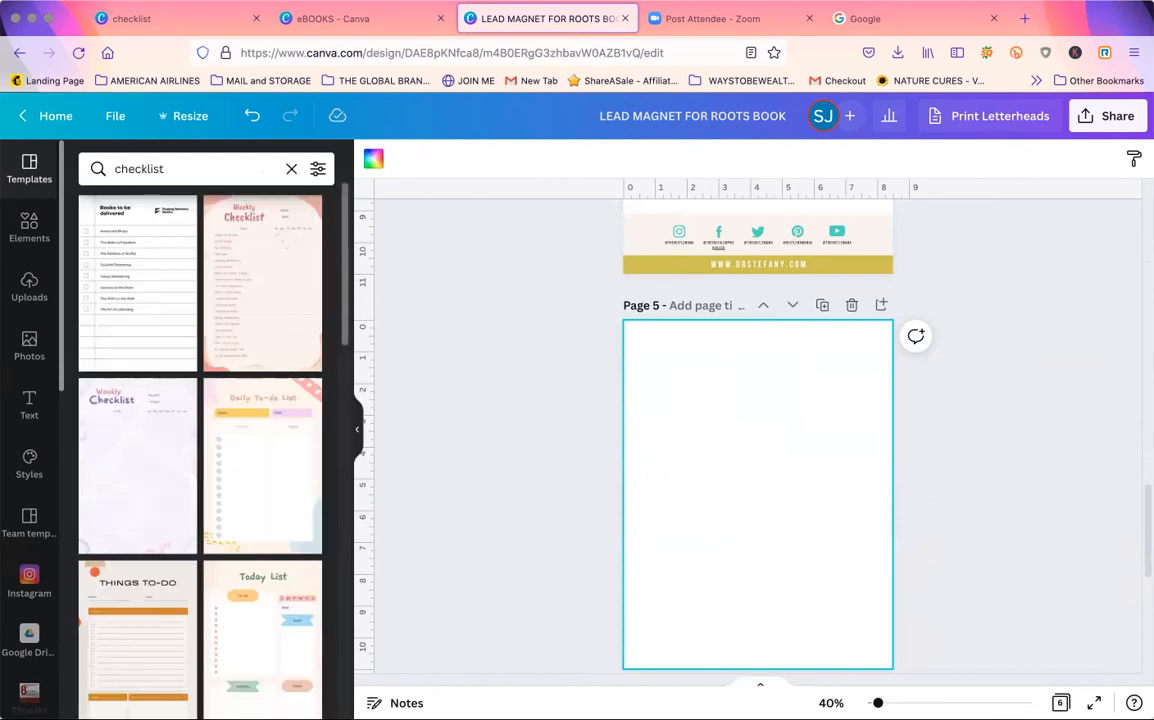
Apply the "Mommy's Hospital Bag Check List" template to the blank page 5.
{"action": "mouse_move", "coordinate": [1144, 550]}
{"action": "left_mouse_down"}
{"action": "mouse_move", "coordinate": [1144, 246]}
{"action": "mouse_move", "coordinate": [1142, 563]}
{"action": "left_mouse_up"}
{"action": "scroll", "coordinate": [345, 390], "scroll_direction": "down", "scroll_amount": 5}
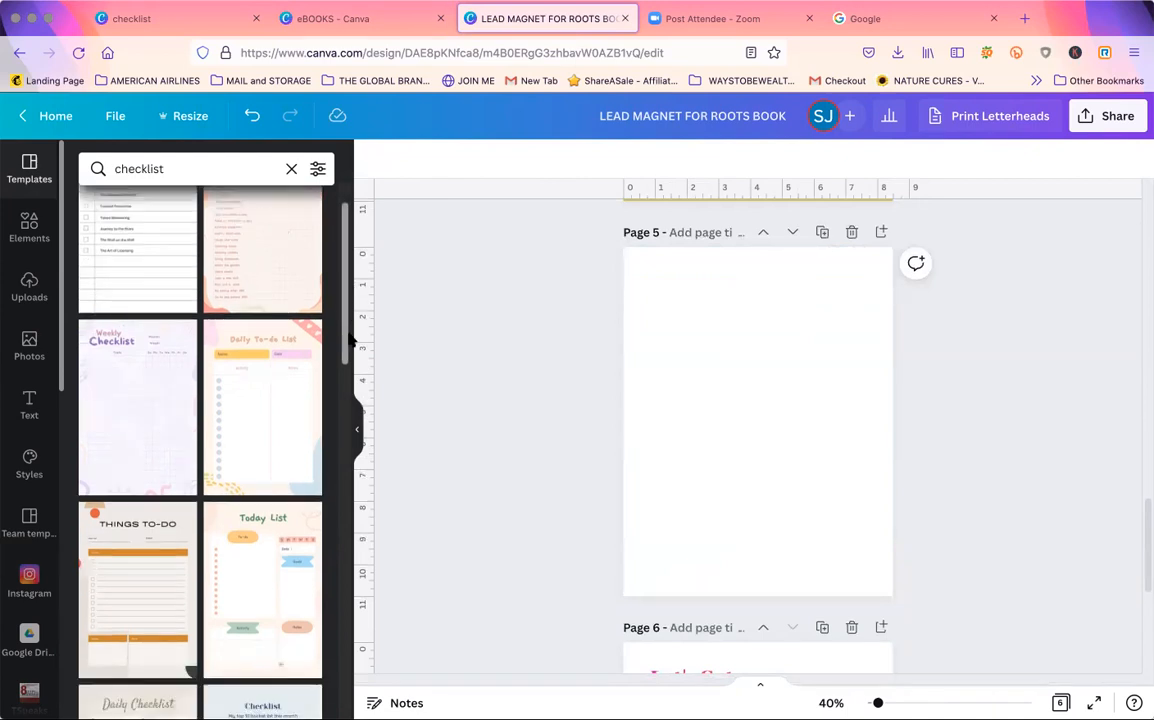
{"action": "left_click_drag", "start_coordinate": [352, 390], "coordinate": [338, 630]}
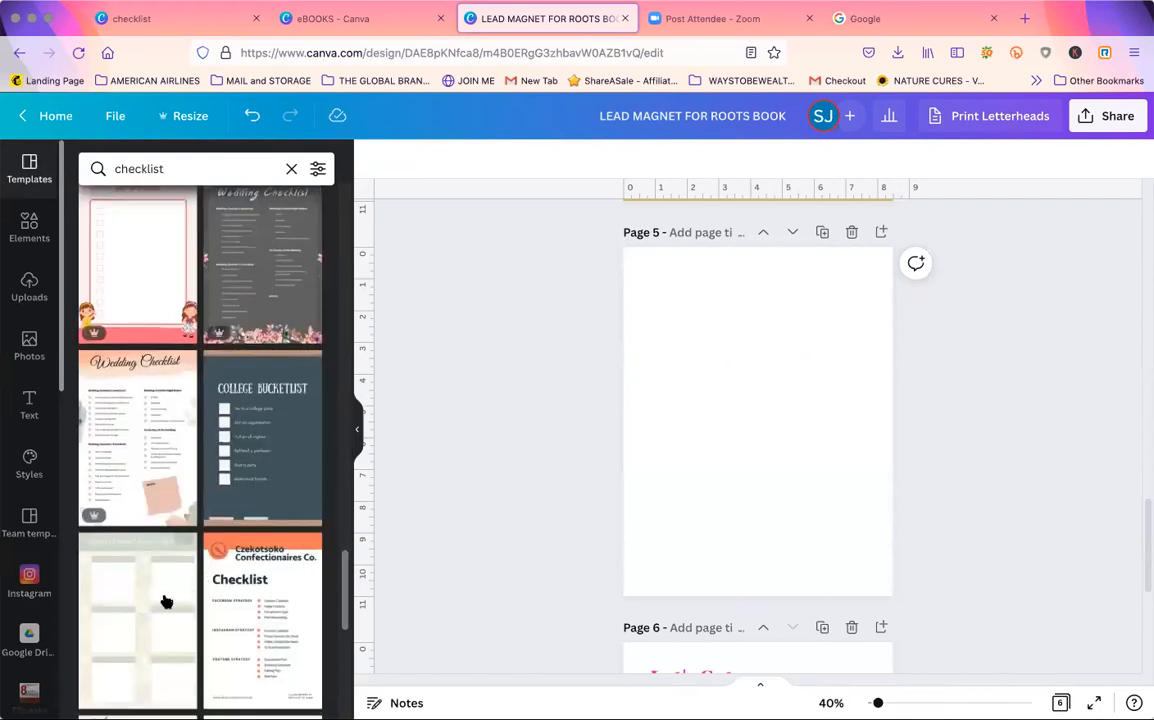
{"action": "left_click", "coordinate": [124, 601]}
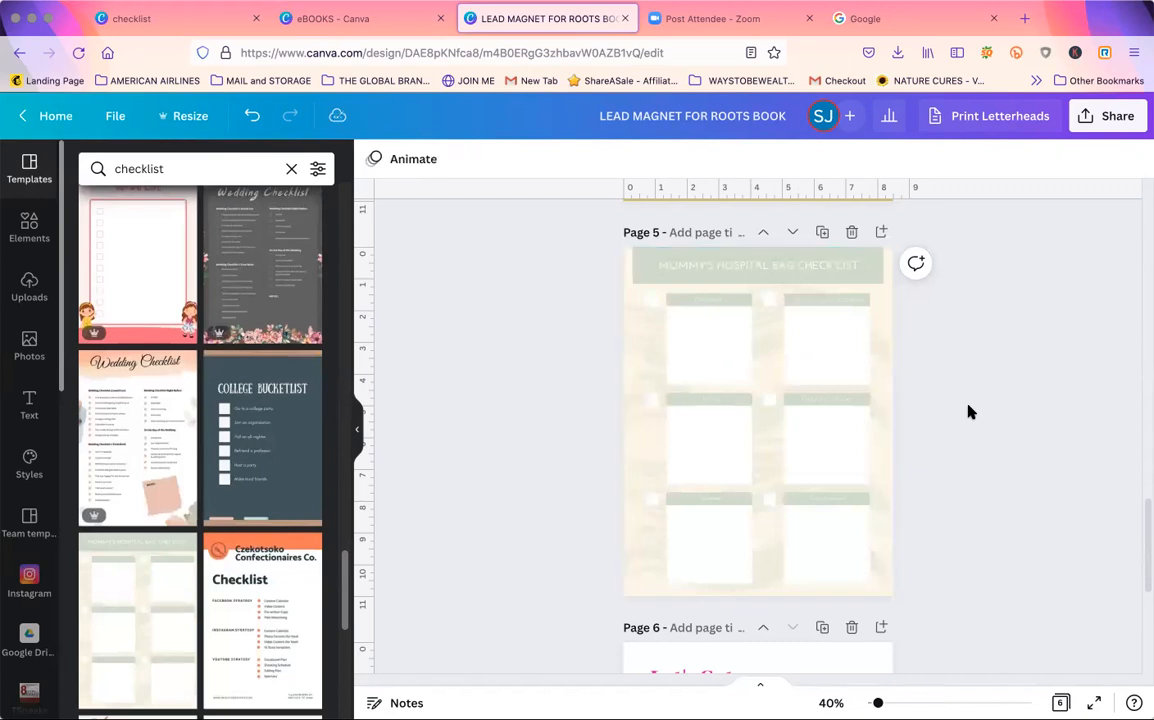
Color the title banner of the checklist on page 5 bright pink.
{"action": "left_click", "coordinate": [860, 264]}
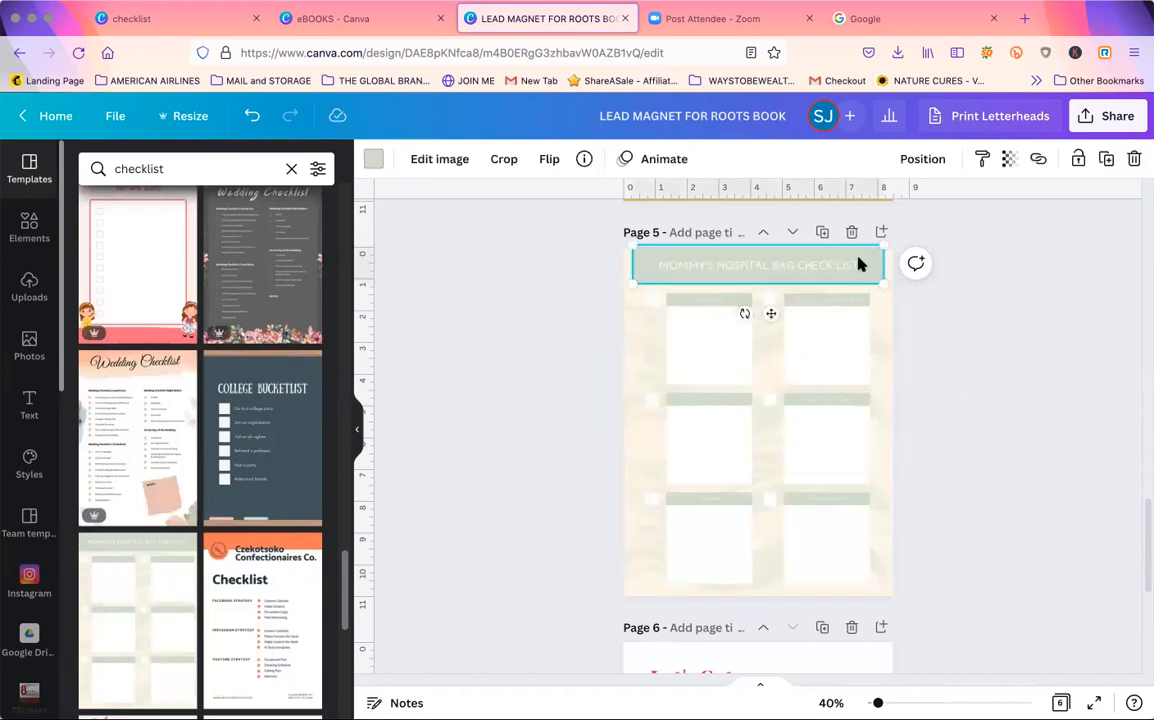
{"action": "left_click", "coordinate": [374, 158]}
{"action": "left_click", "coordinate": [307, 287]}
{"action": "left_click", "coordinate": [1003, 368]}
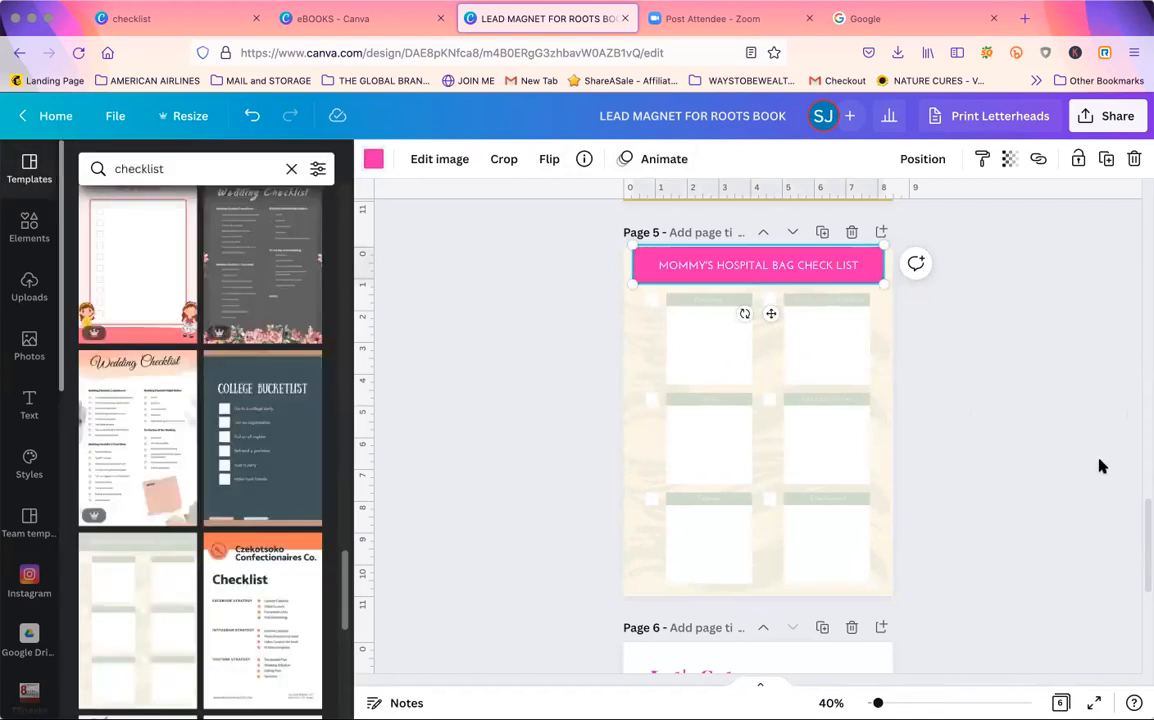
Recolor one of the sage green shades in the upper and lower brush-stroke background graphics on page 5 bright pink.
{"action": "left_click_drag", "start_coordinate": [1145, 549], "coordinate": [1133, 523]}
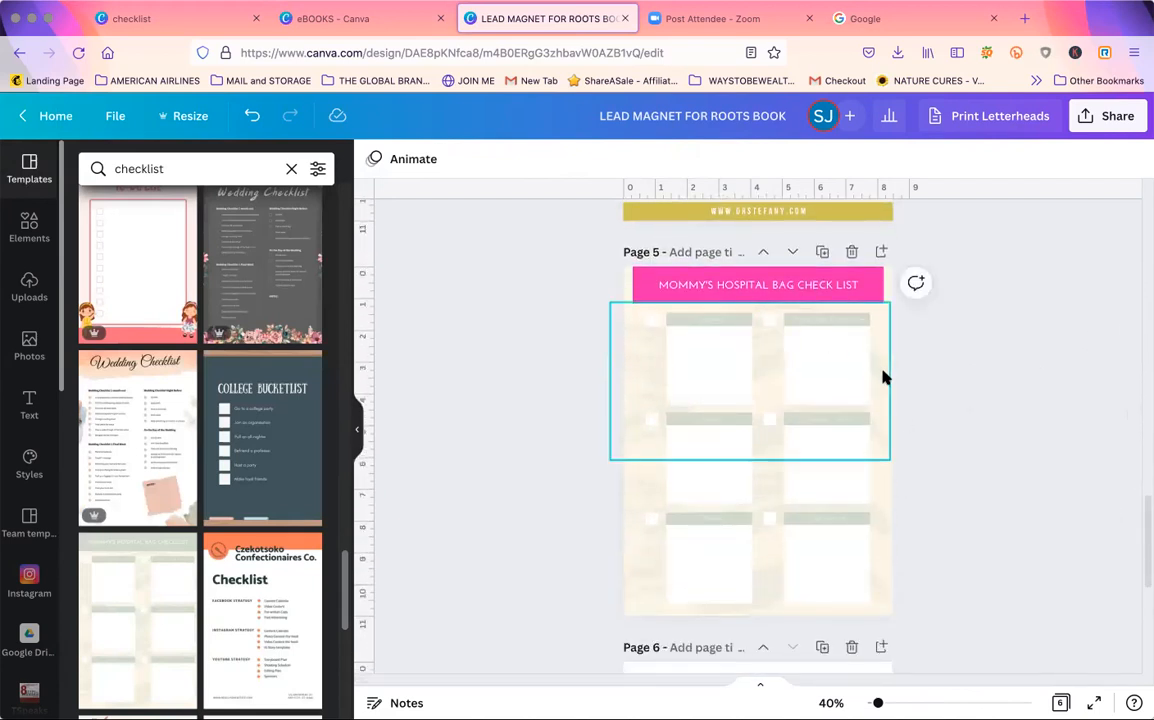
{"action": "left_click", "coordinate": [632, 375]}
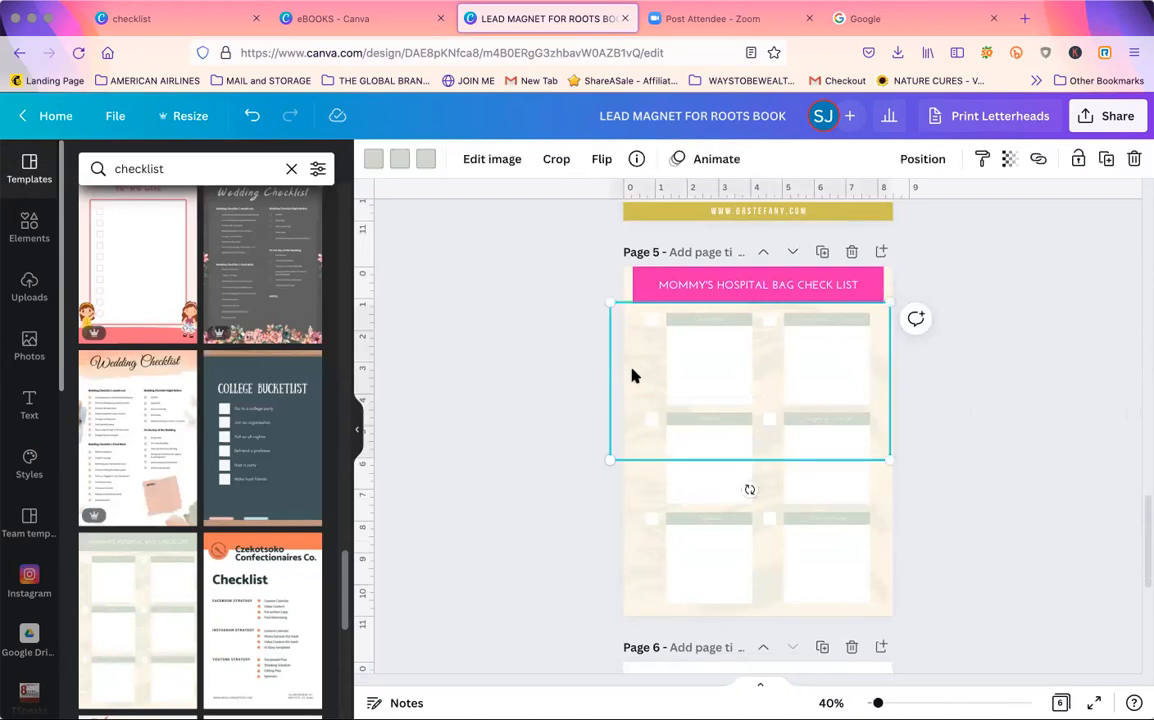
{"action": "left_click", "coordinate": [400, 160]}
{"action": "left_click", "coordinate": [310, 286]}
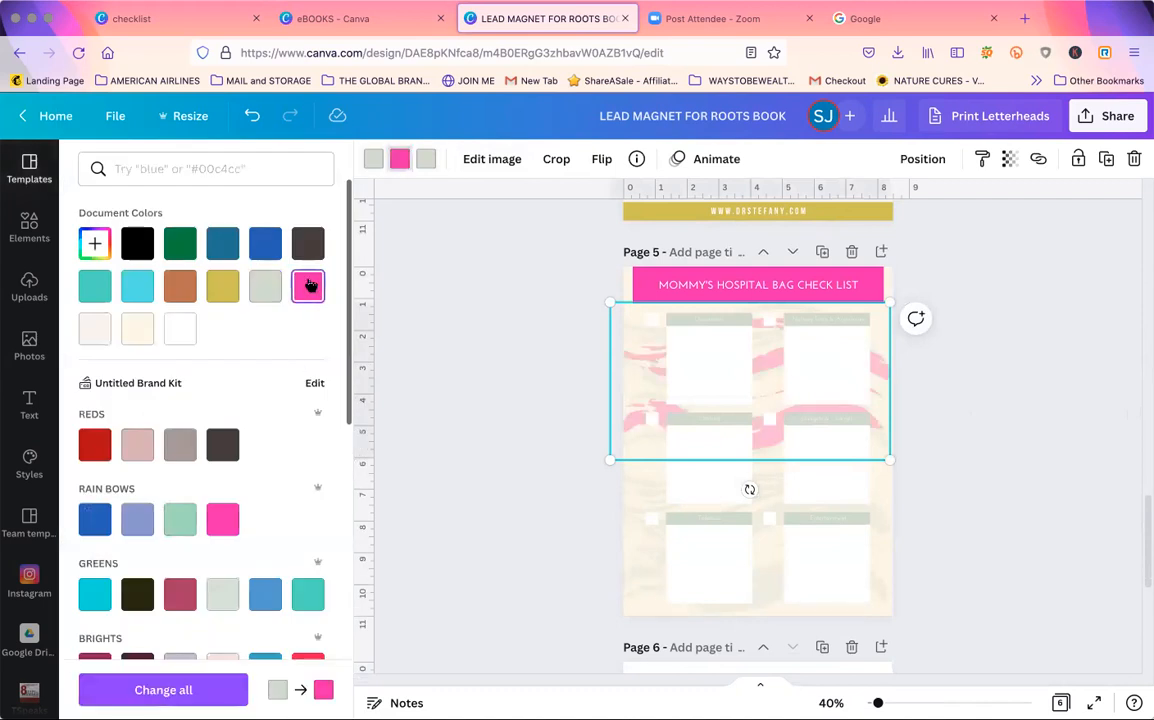
{"action": "left_click", "coordinate": [639, 560]}
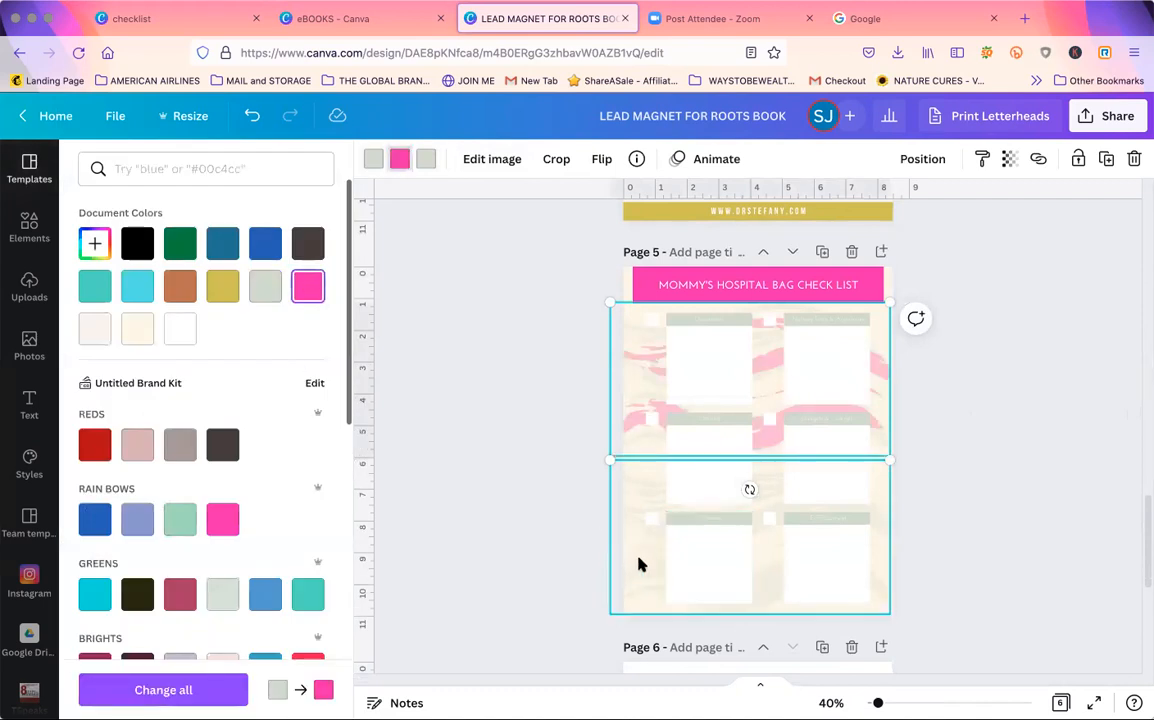
{"action": "left_click", "coordinate": [398, 162]}
{"action": "left_click", "coordinate": [392, 161]}
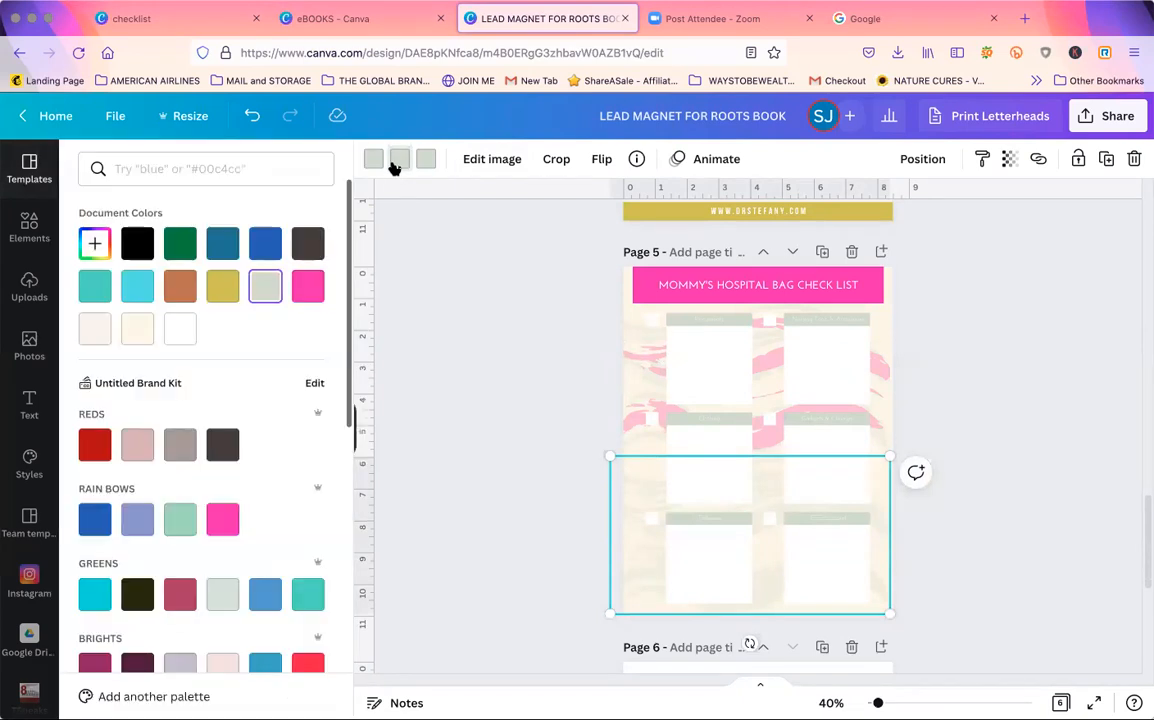
{"action": "left_click", "coordinate": [320, 287]}
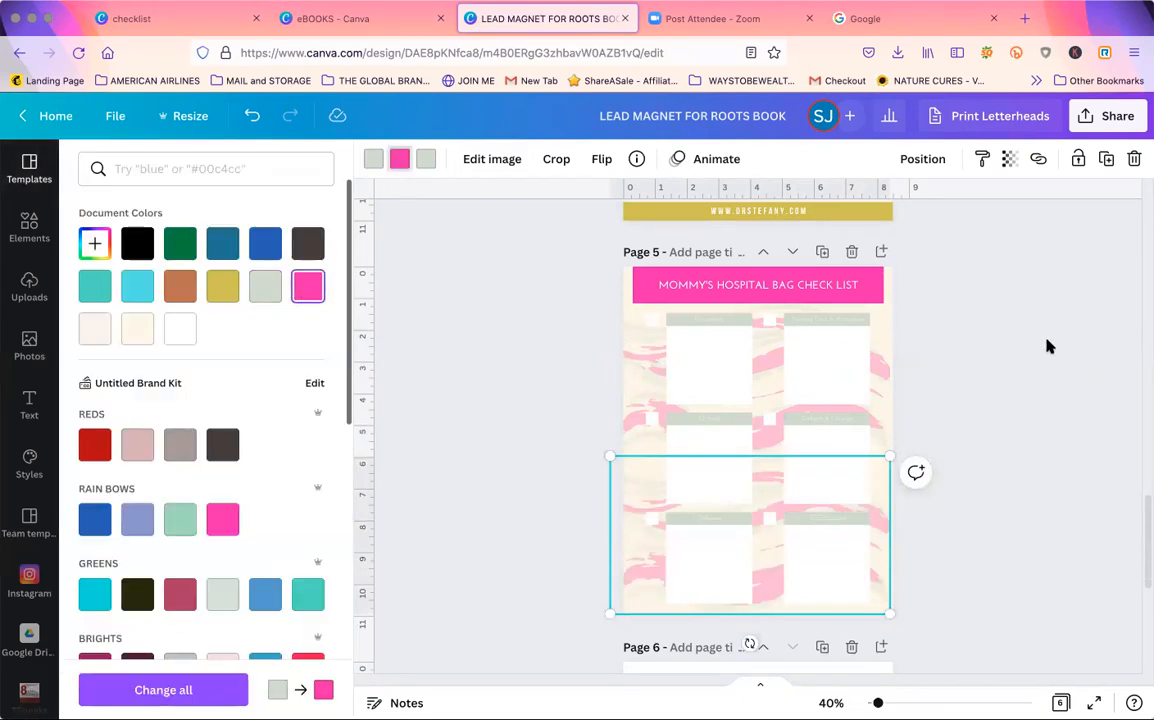
{"action": "left_click", "coordinate": [1048, 346]}
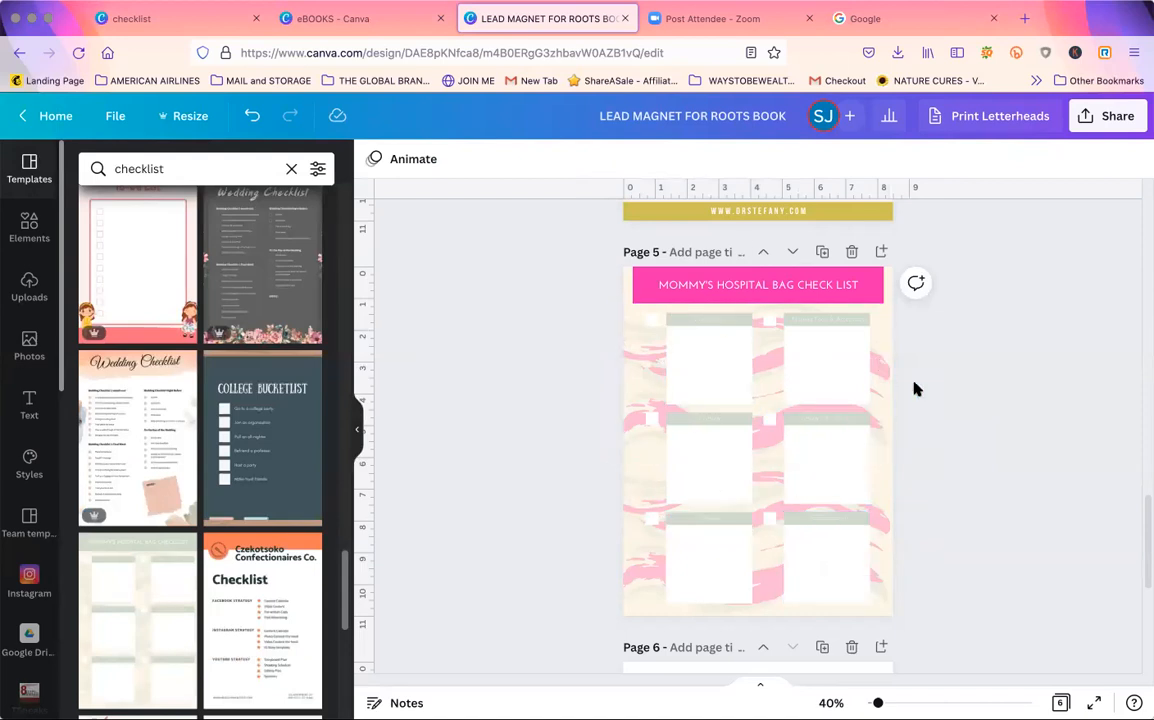
Add a blank page after the checklist on page 5 and give it a sage green background.
{"action": "scroll", "coordinate": [1146, 543], "scroll_direction": "down", "scroll_amount": 2}
{"action": "scroll", "coordinate": [1120, 479], "scroll_direction": "up", "scroll_amount": 5}
{"action": "scroll", "coordinate": [1130, 506], "scroll_direction": "down", "scroll_amount": 3}
{"action": "scroll", "coordinate": [896, 366], "scroll_direction": "up", "scroll_amount": 1}
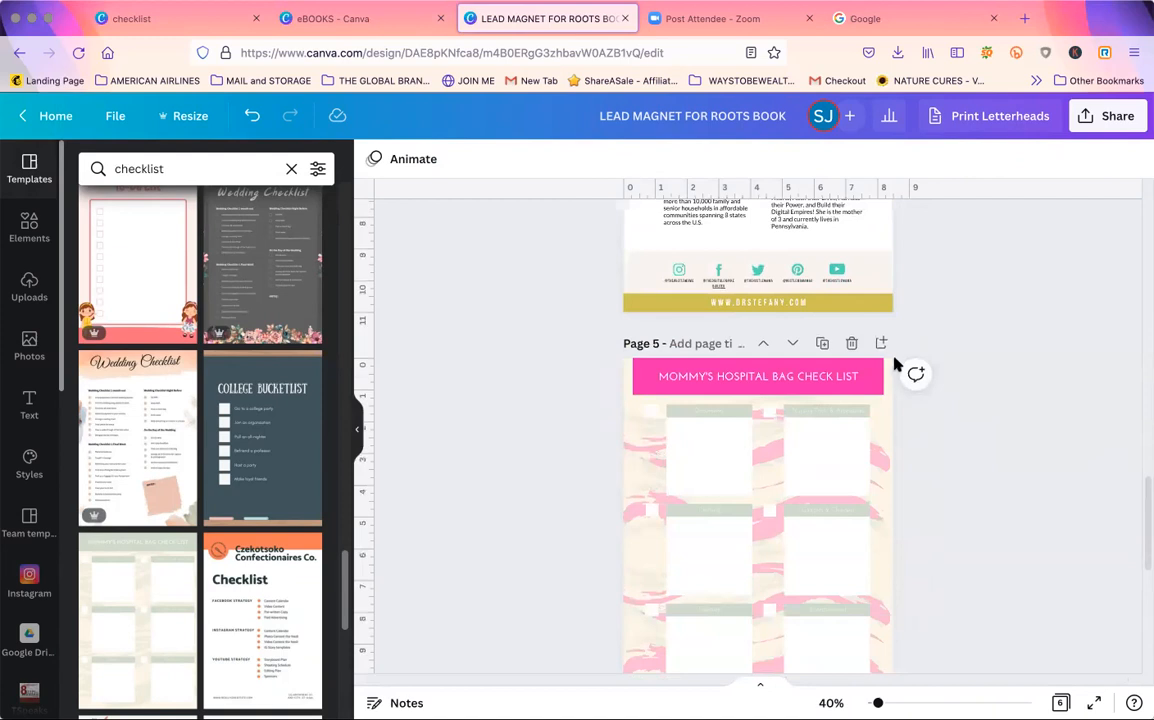
{"action": "left_click", "coordinate": [881, 343]}
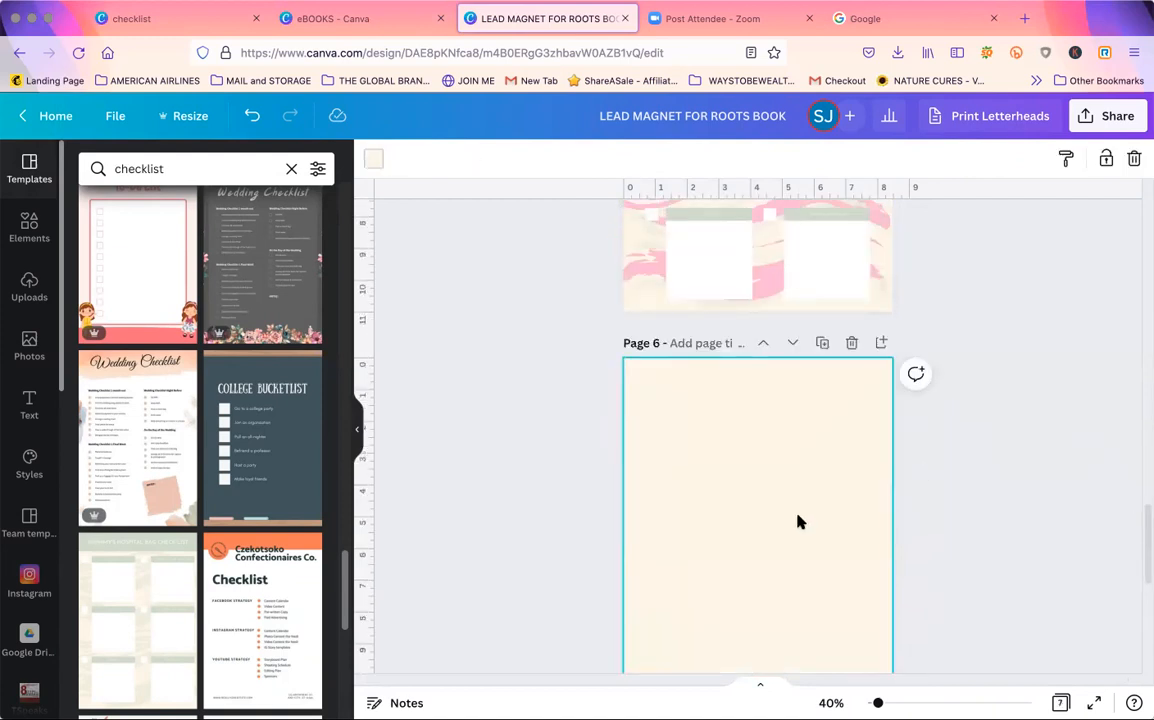
{"action": "left_click", "coordinate": [373, 158]}
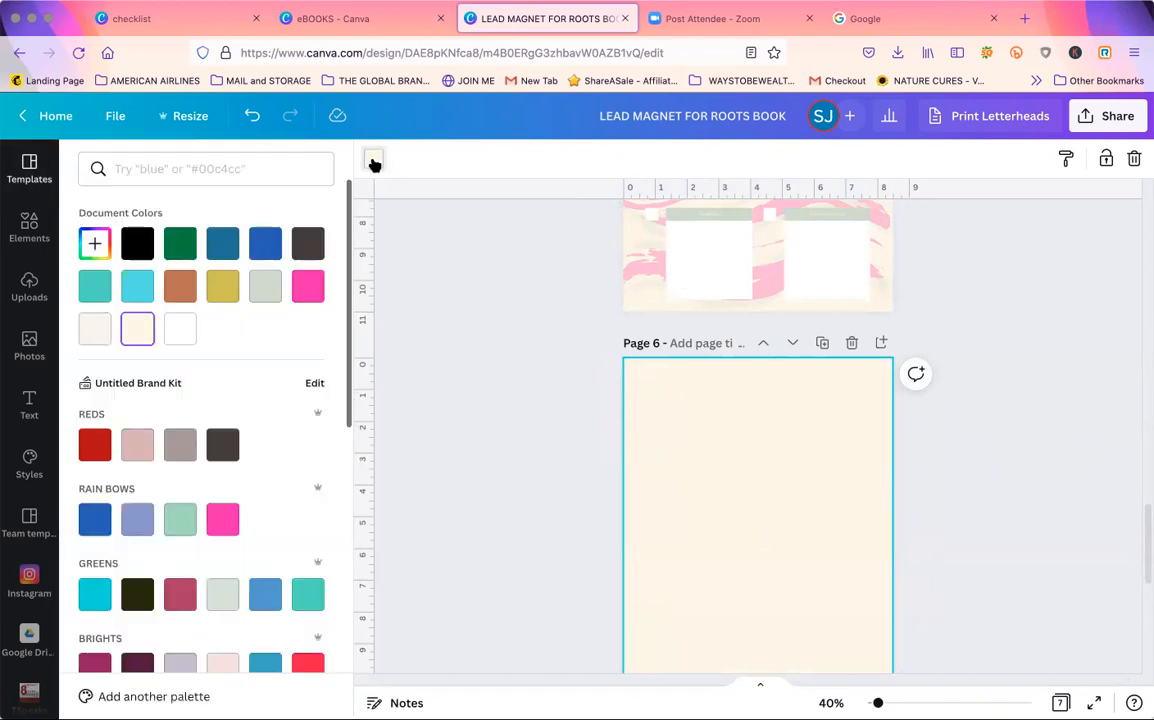
{"action": "left_click", "coordinate": [264, 288]}
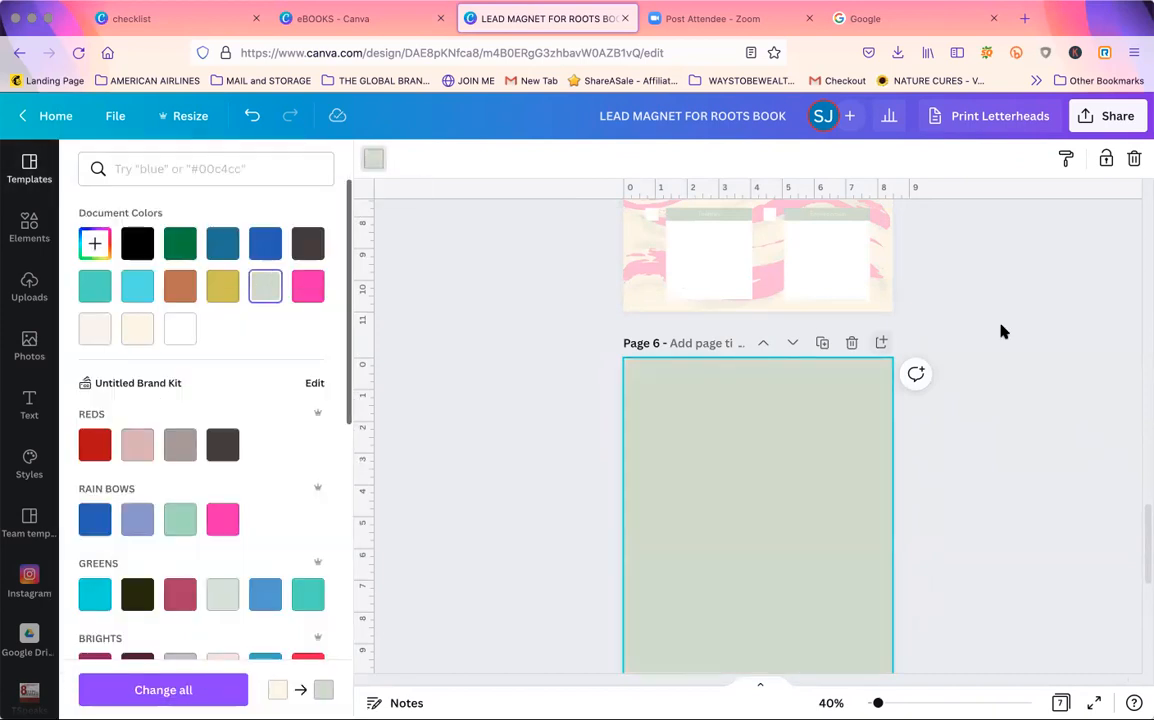
{"action": "left_click", "coordinate": [1000, 330]}
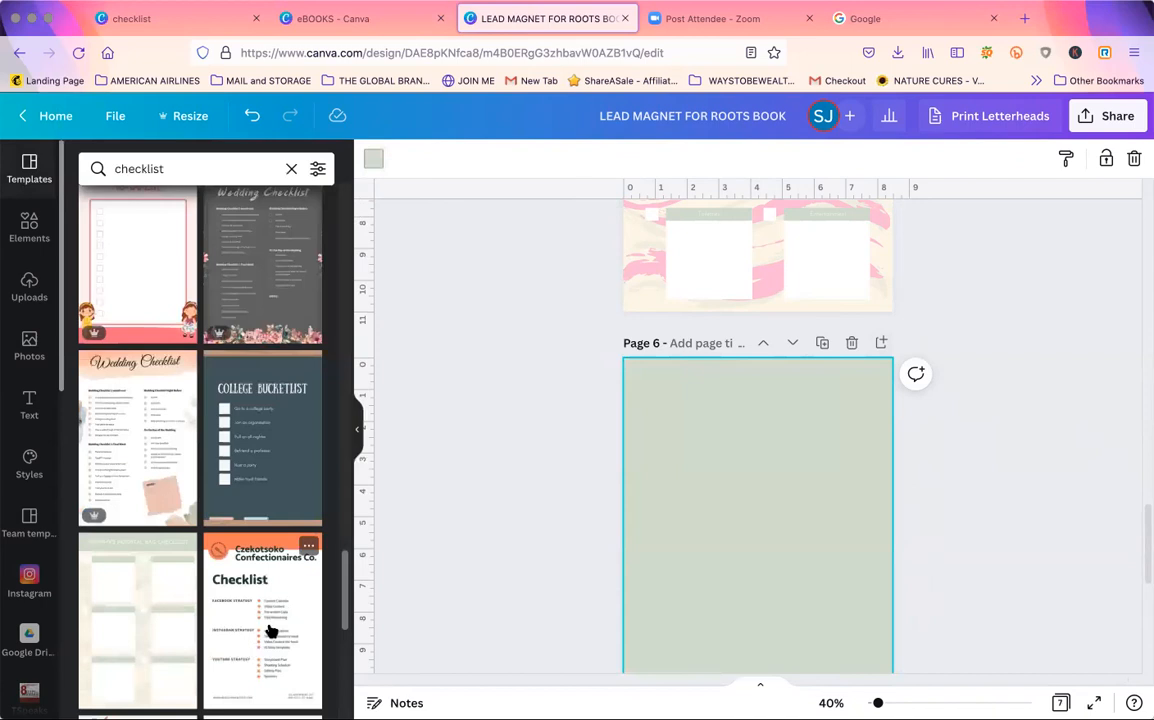
Search the photo library for "question mark".
{"action": "left_click_drag", "start_coordinate": [343, 592], "coordinate": [343, 245]}
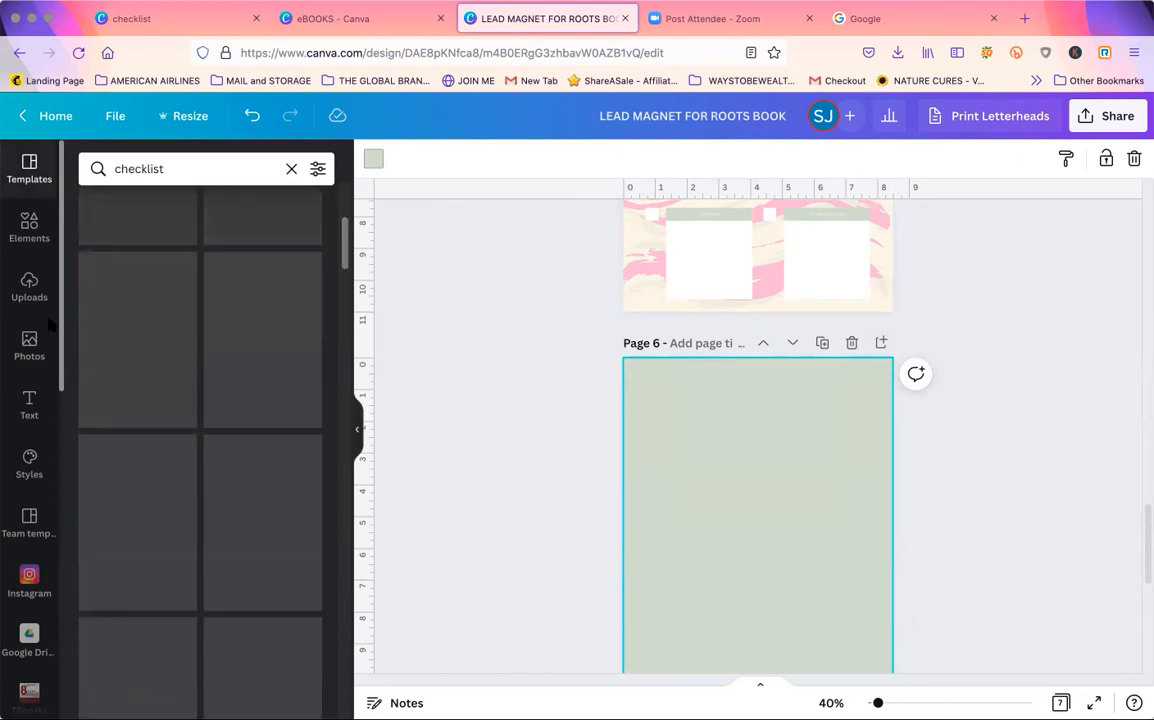
{"action": "left_click", "coordinate": [30, 344]}
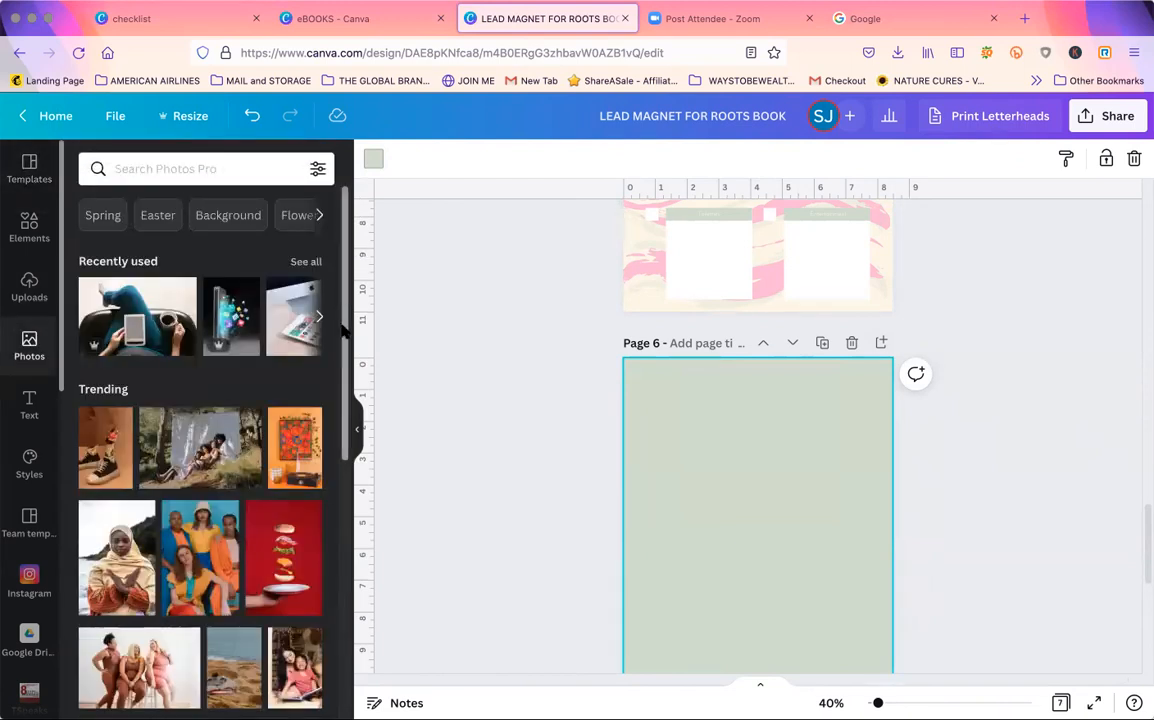
{"action": "scroll", "coordinate": [235, 545], "scroll_direction": "down", "scroll_amount": 5}
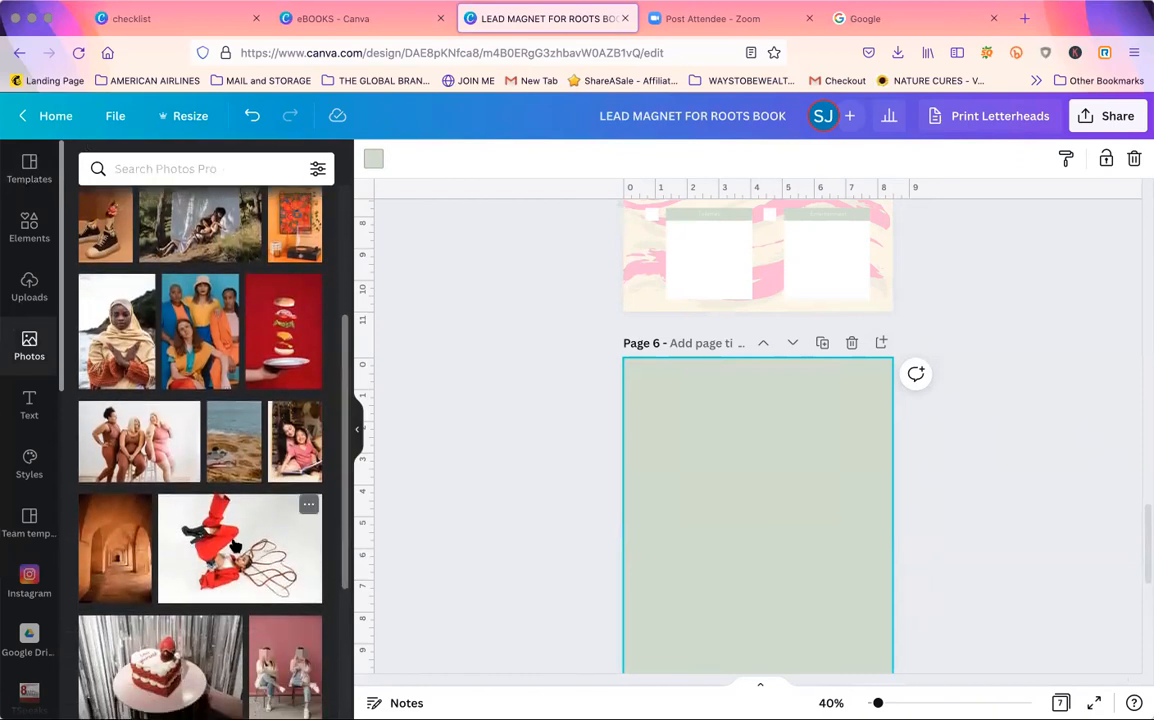
{"action": "left_click", "coordinate": [180, 168]}
{"action": "type", "text": "quest"}
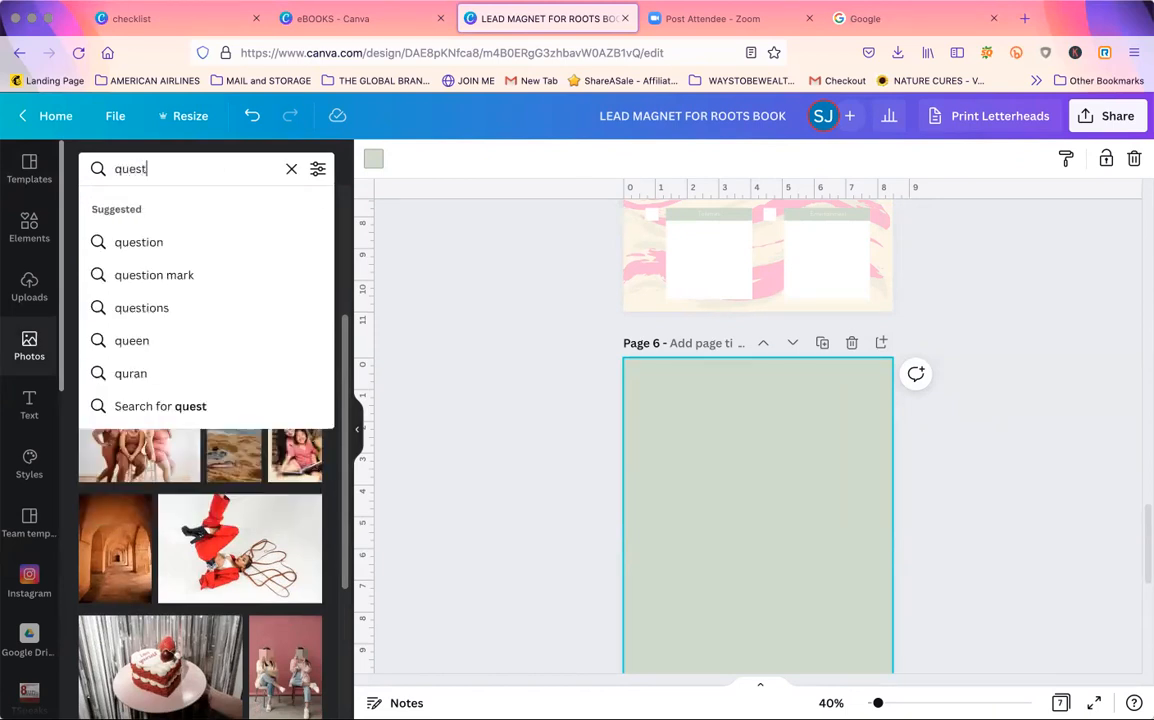
{"action": "type", "text": "ion mark"}
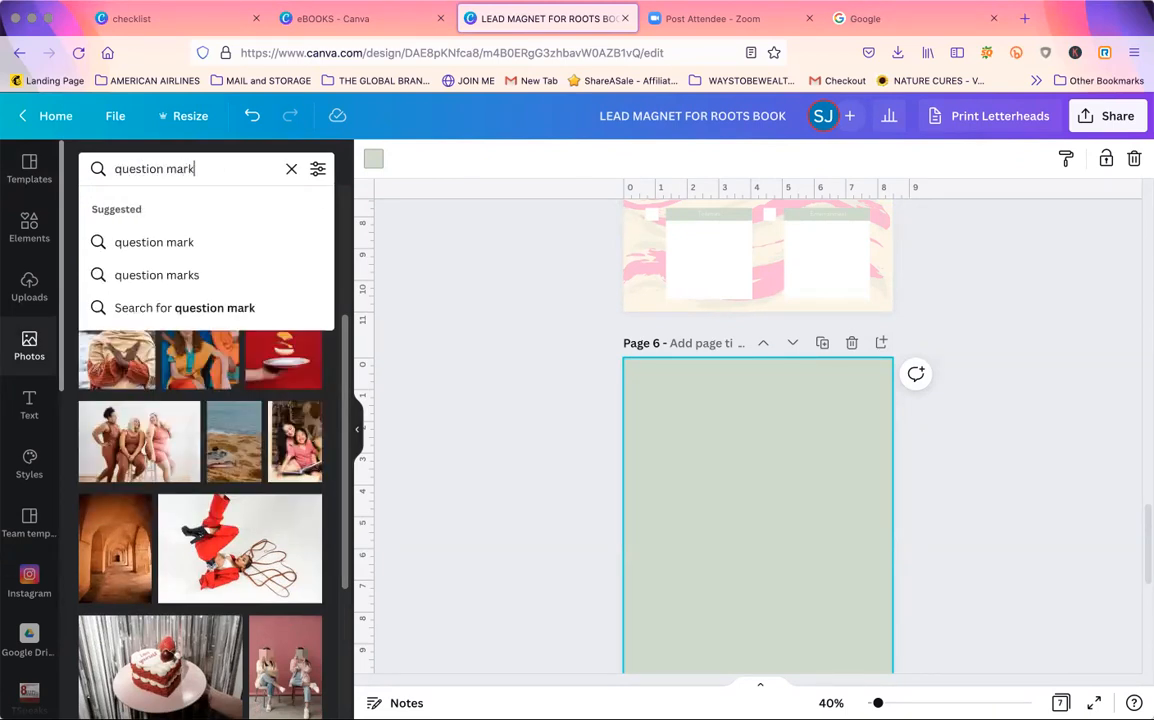
{"action": "key", "text": "Return"}
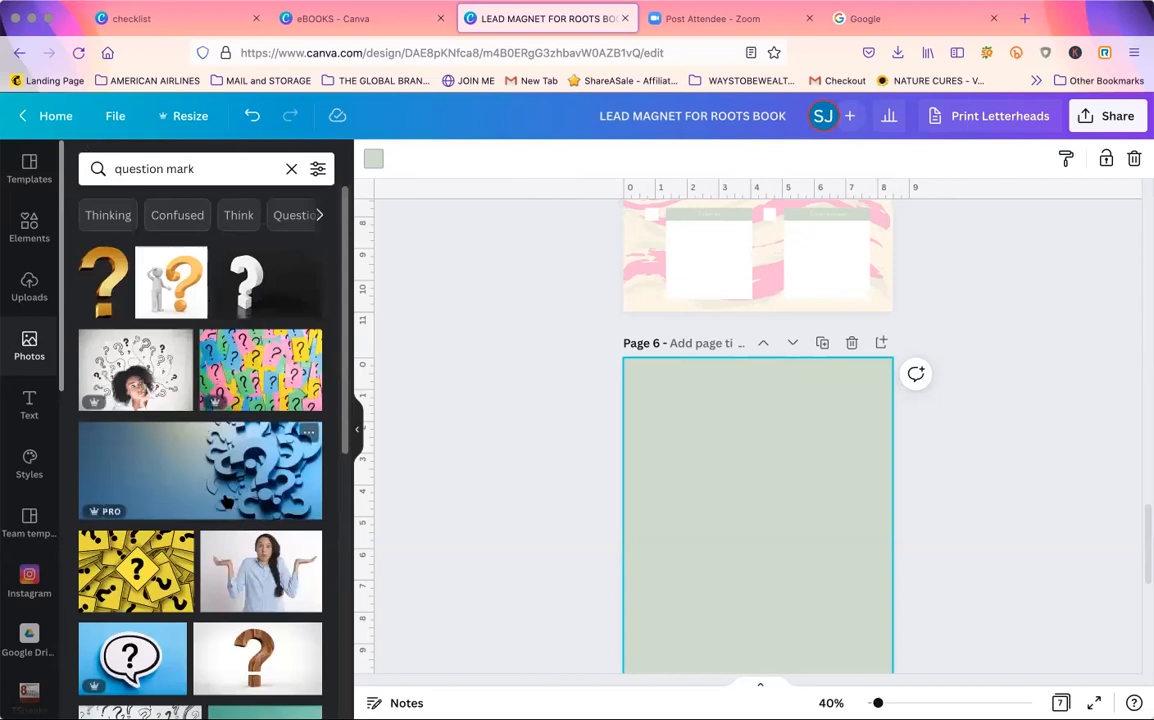
{"action": "left_click_drag", "start_coordinate": [246, 282], "coordinate": [667, 387]}
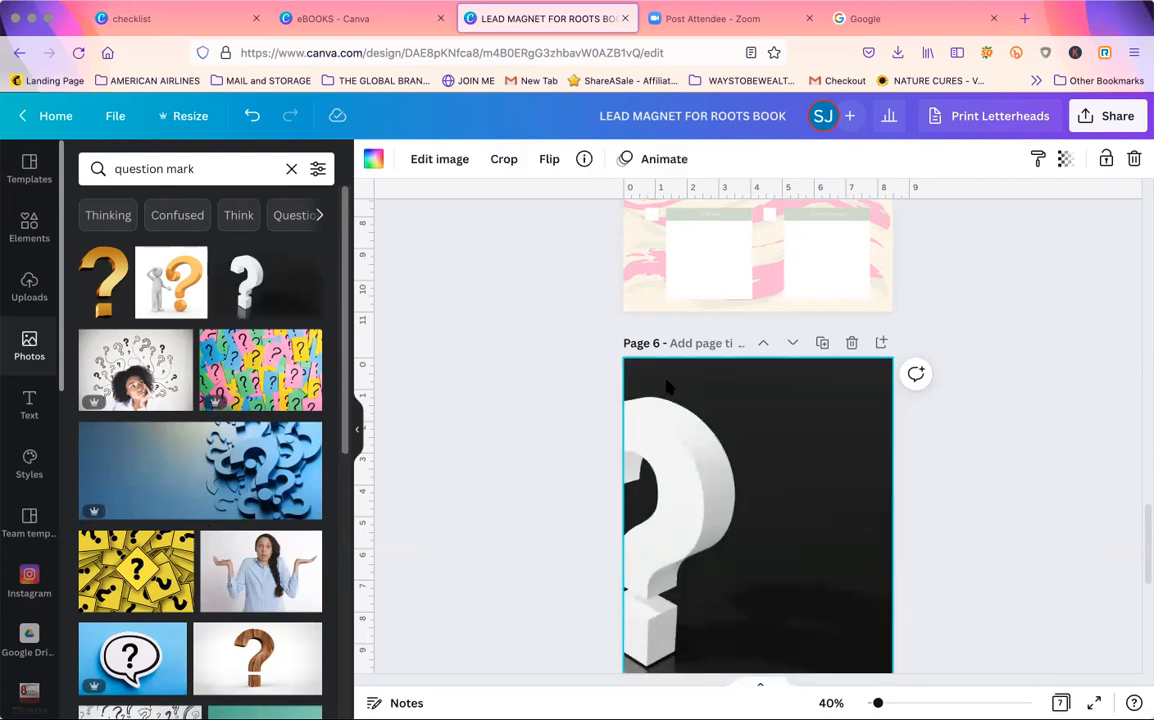
{"action": "double_click", "coordinate": [678, 410]}
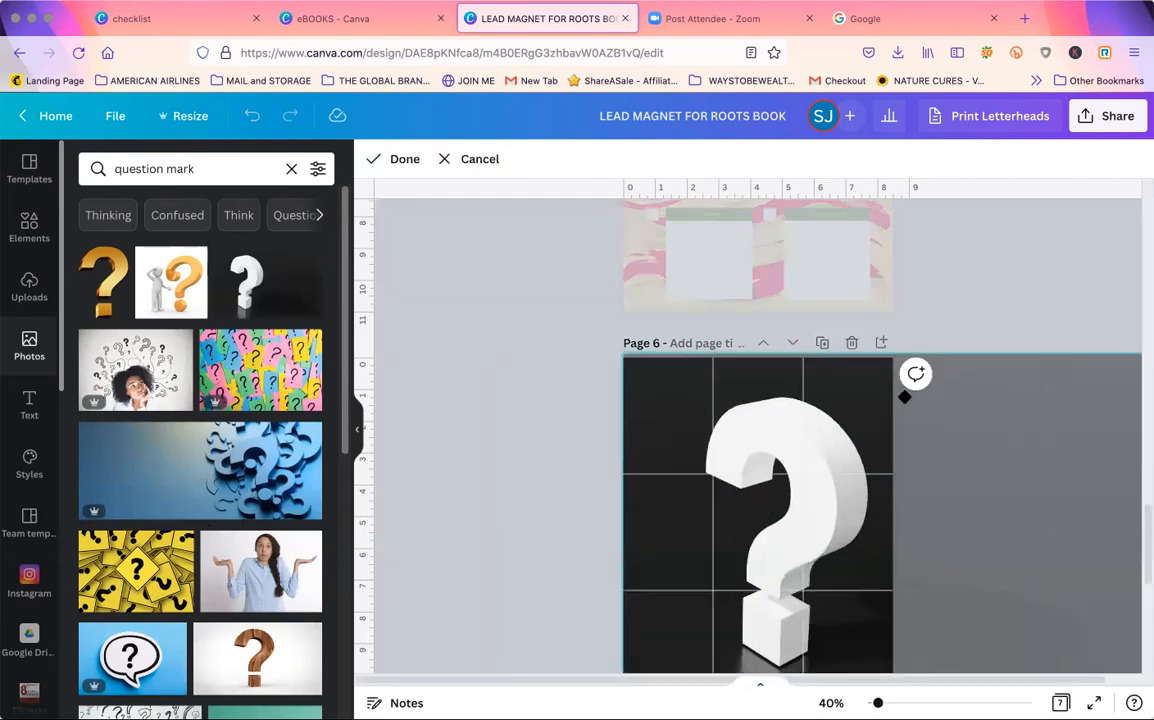
{"action": "key", "text": "Delete"}
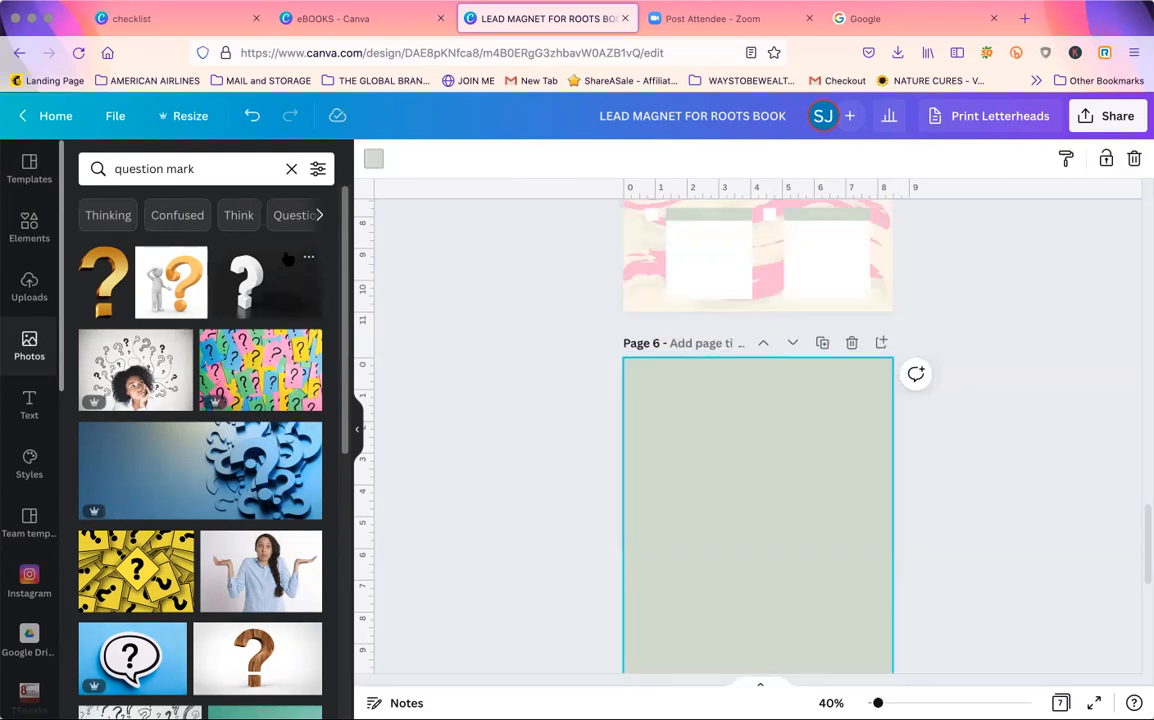
Add the photo of the gray figure with an orange question mark to page 6, aligned to the page's lower-right corner.
{"action": "left_click", "coordinate": [172, 265]}
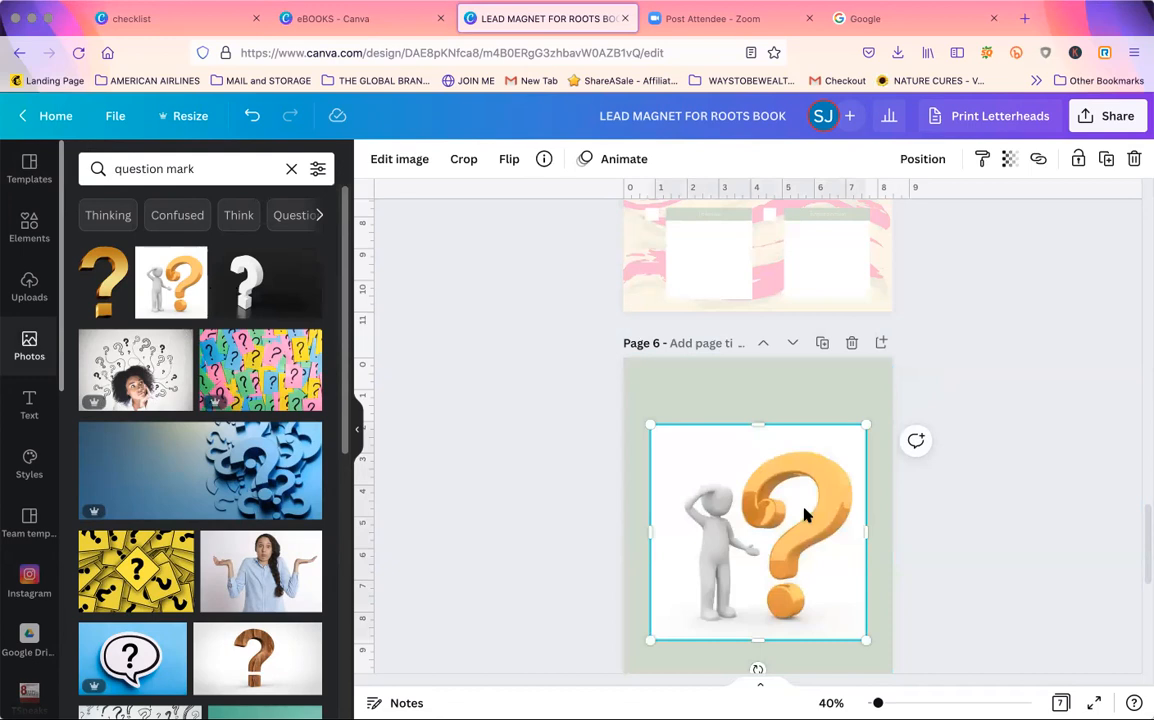
{"action": "left_click", "coordinate": [1072, 478]}
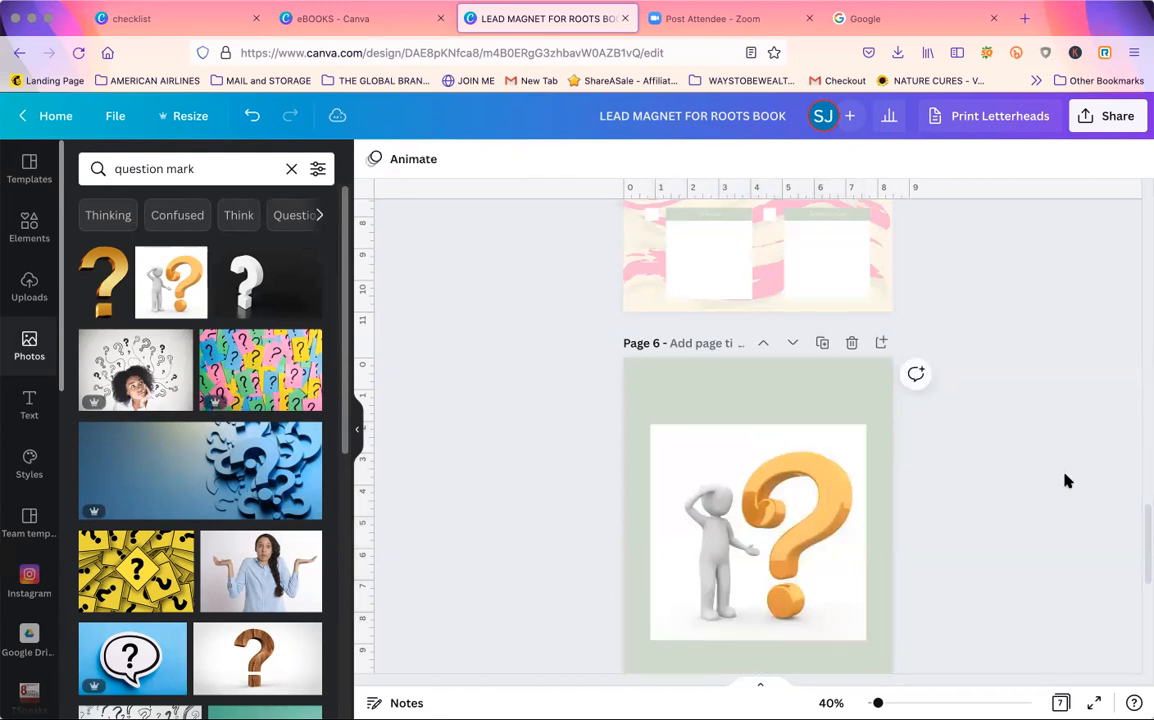
{"action": "left_click_drag", "start_coordinate": [1143, 538], "coordinate": [1146, 571]}
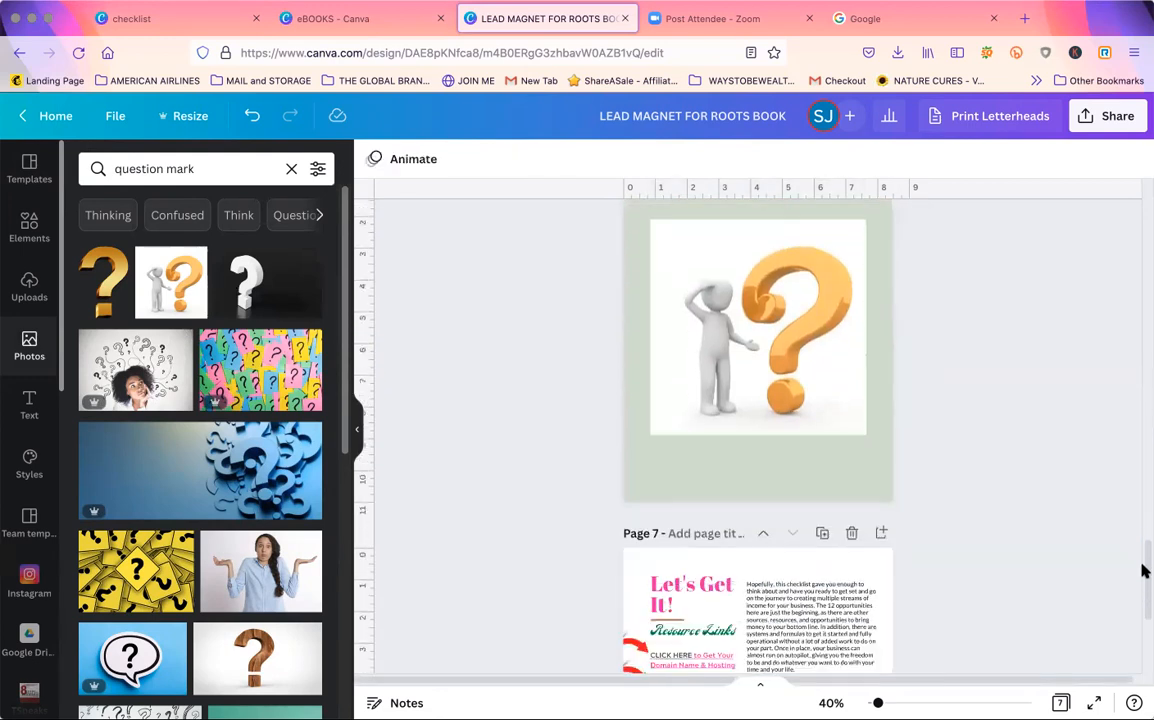
{"action": "left_click_drag", "start_coordinate": [808, 342], "coordinate": [830, 407]}
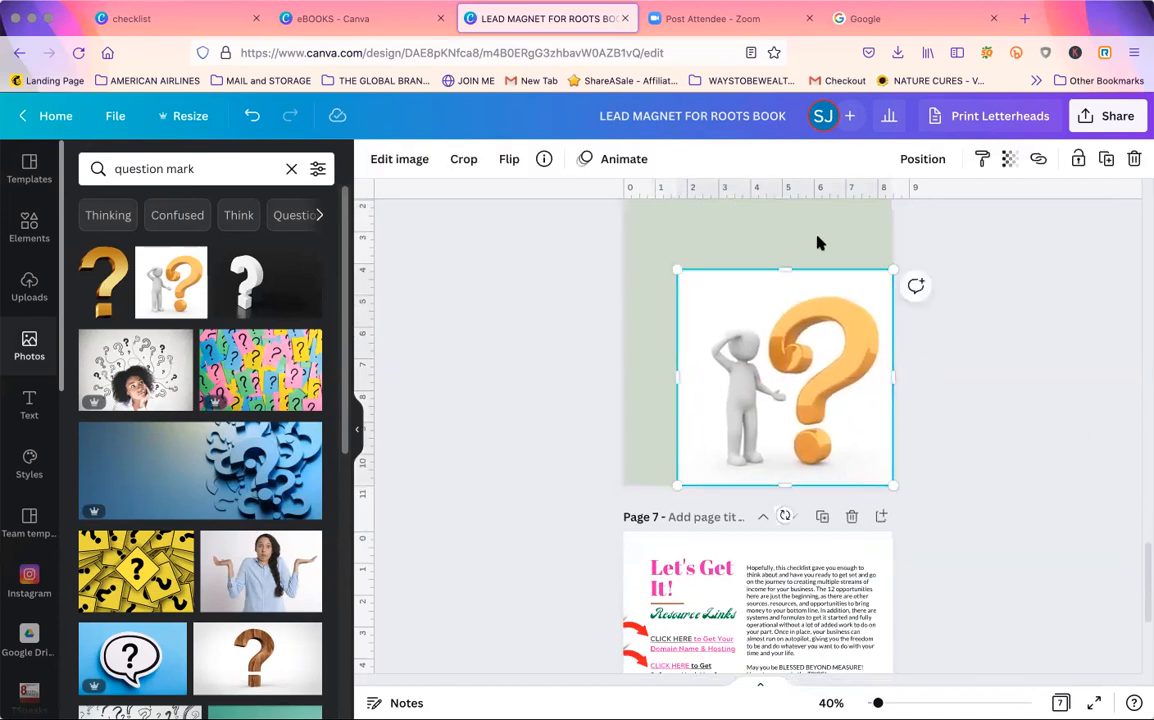
Remove the background of the question mark photo and shrink it to about half size in the page's lower-right corner.
{"action": "left_click", "coordinate": [410, 162]}
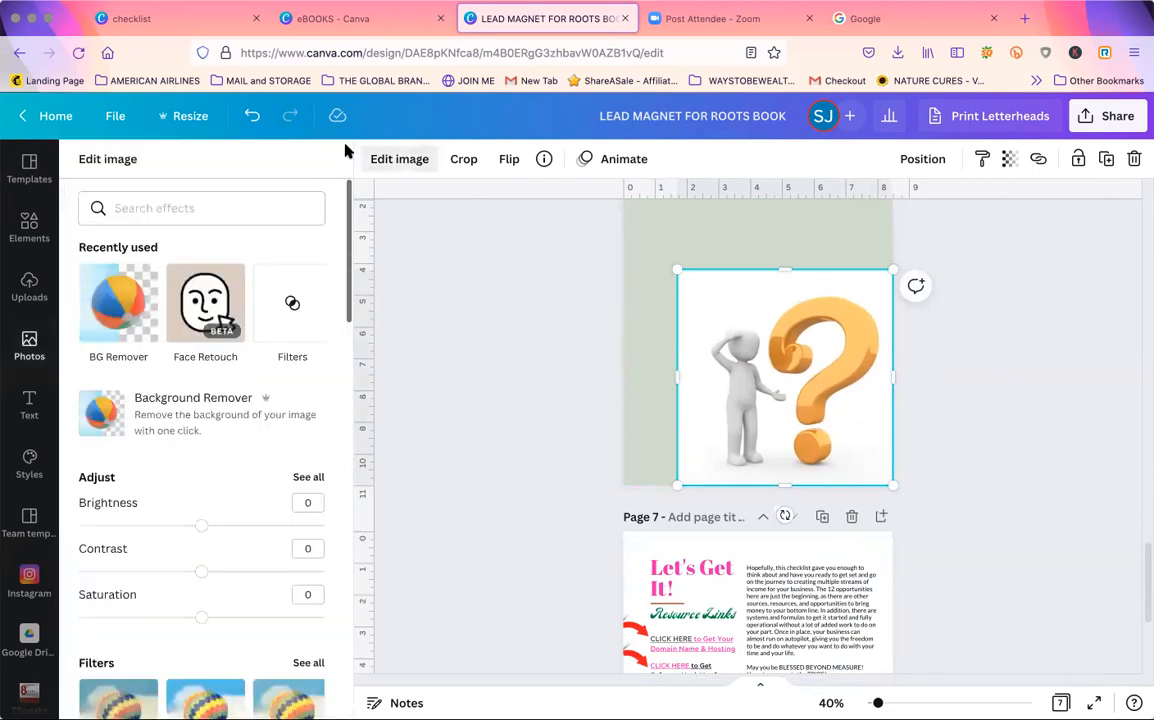
{"action": "left_click", "coordinate": [119, 303]}
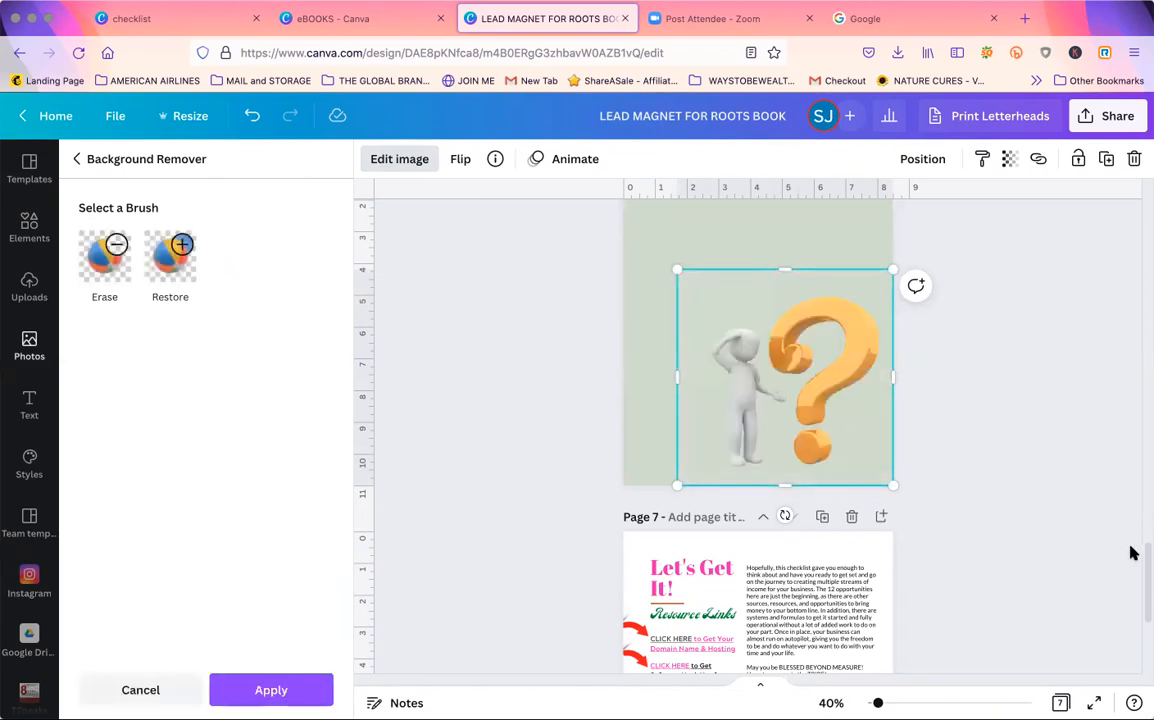
{"action": "left_click", "coordinate": [713, 273]}
{"action": "left_click_drag", "start_coordinate": [677, 266], "coordinate": [796, 352]}
{"action": "left_click", "coordinate": [955, 290]}
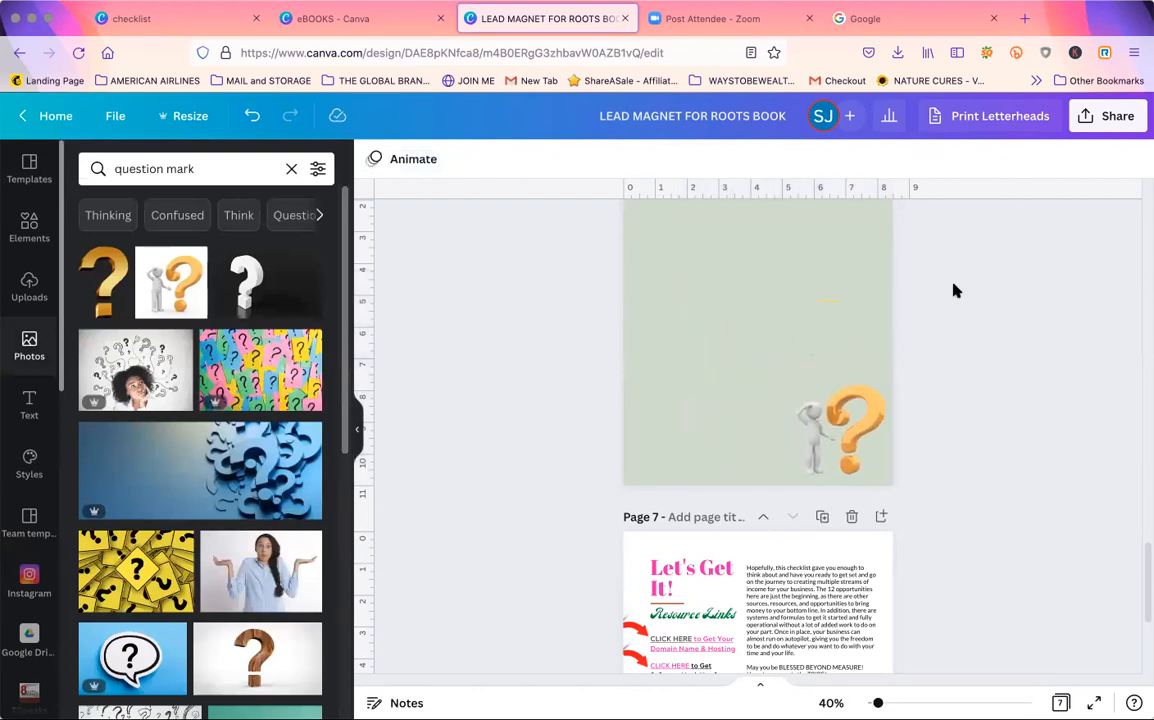
Move the question mark picture to the upper middle of page 6.
{"action": "scroll", "coordinate": [1143, 590], "scroll_direction": "up", "scroll_amount": 3}
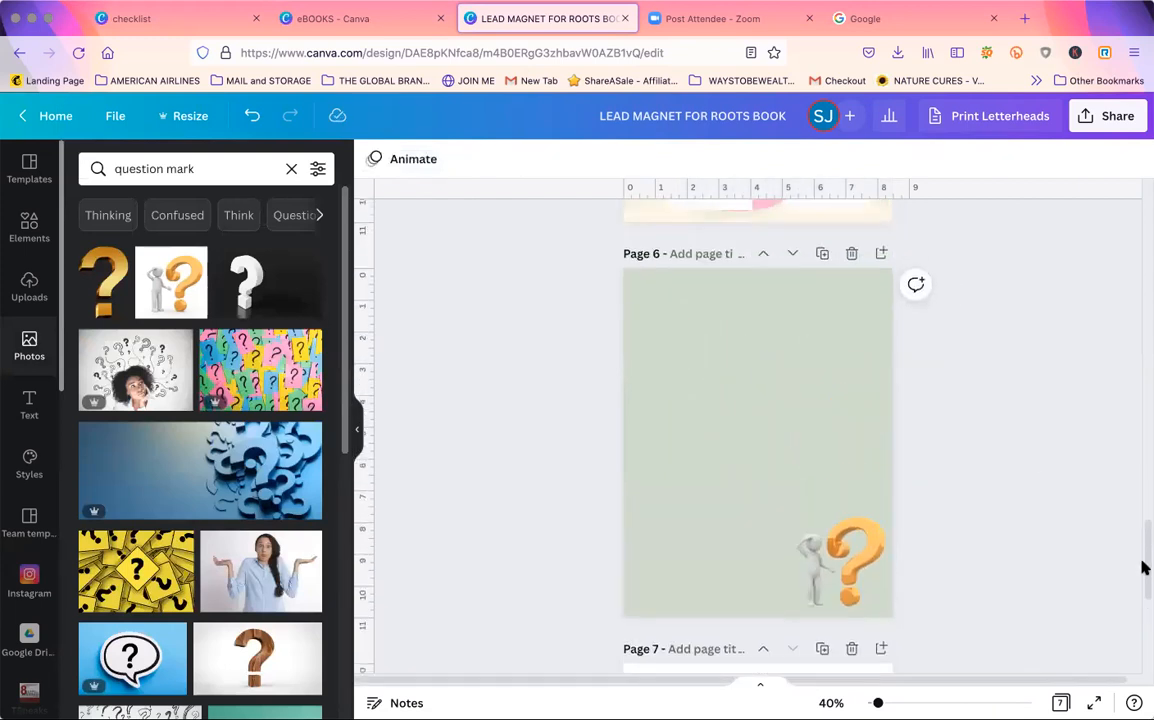
{"action": "left_click", "coordinate": [845, 565]}
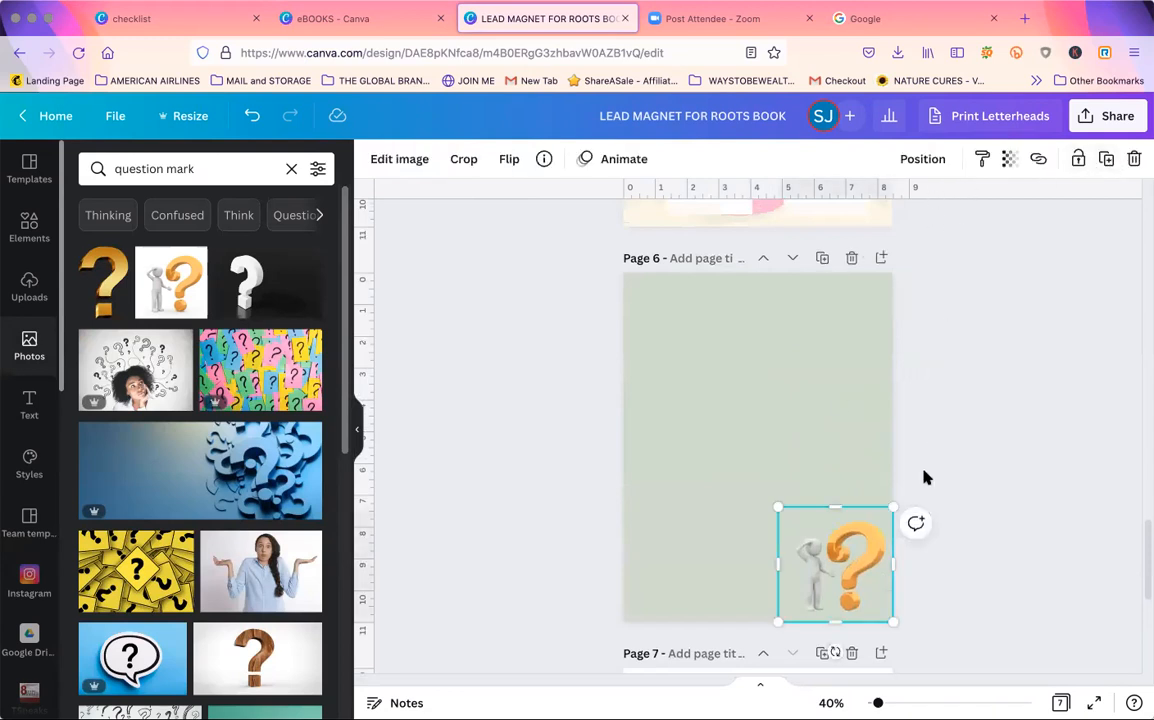
{"action": "left_click_drag", "start_coordinate": [845, 578], "coordinate": [778, 391]}
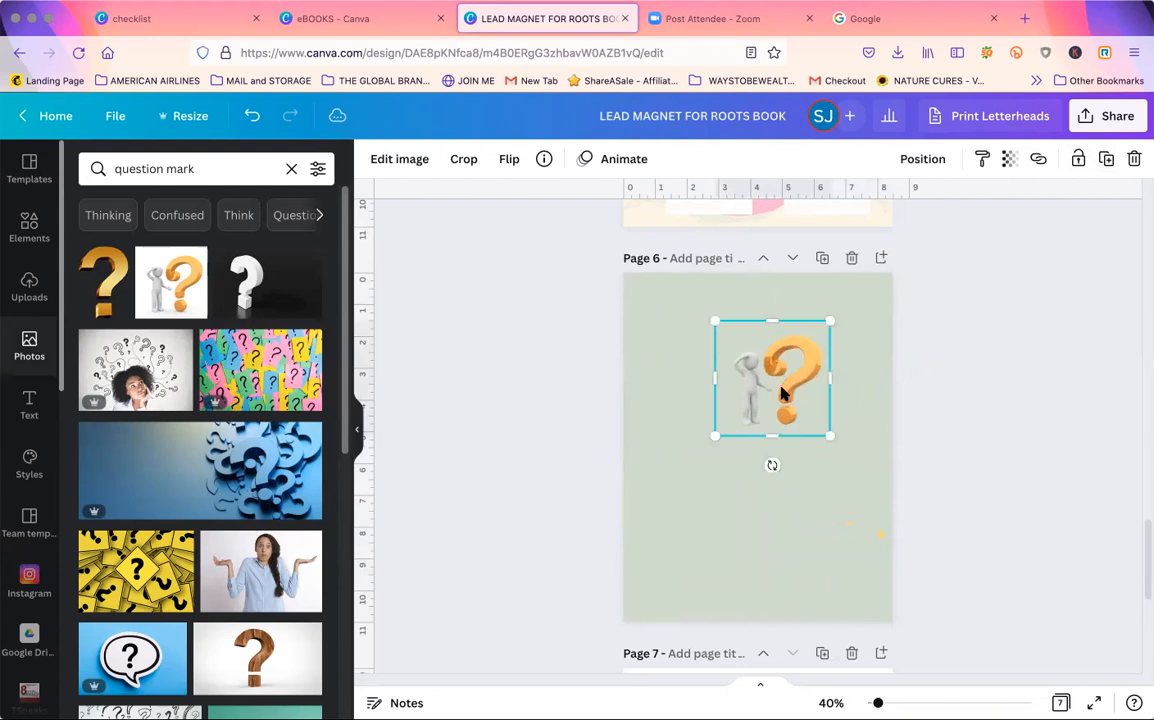
Duplicate the question mark picture on page 6, placing one at the left and the other in the upper-right corner, tilted clockwise.
{"action": "left_click_drag", "start_coordinate": [1143, 535], "coordinate": [1143, 508]}
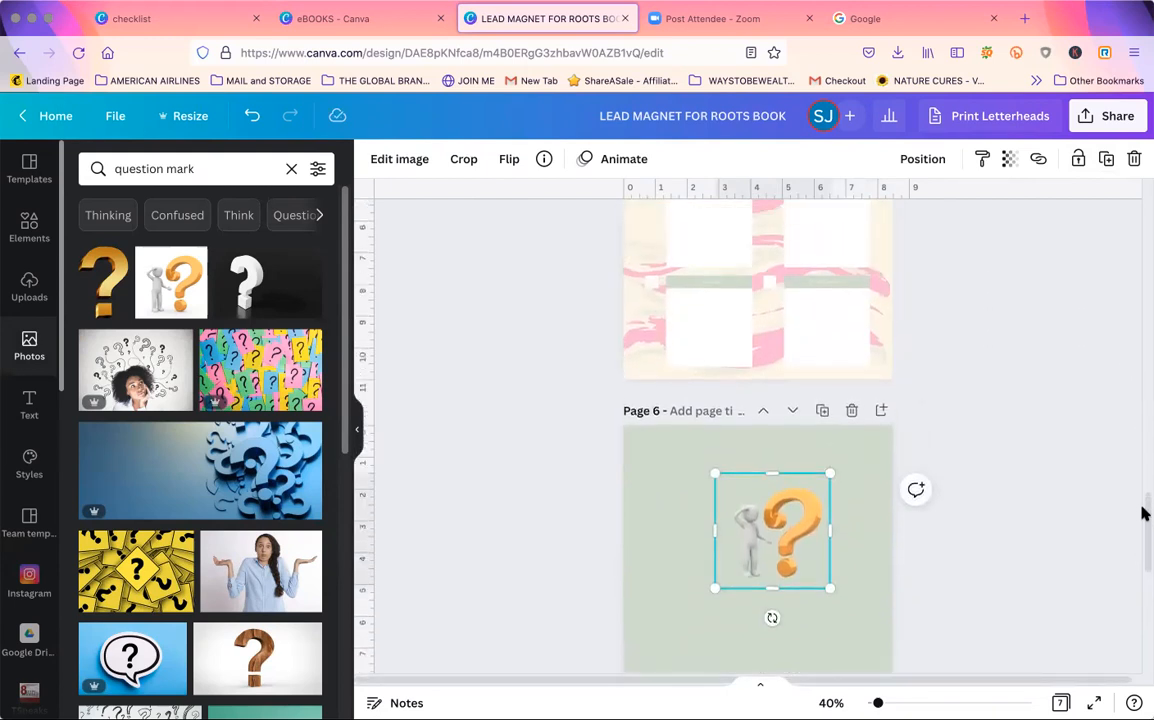
{"action": "left_click", "coordinate": [783, 543]}
{"action": "left_click", "coordinate": [138, 1]}
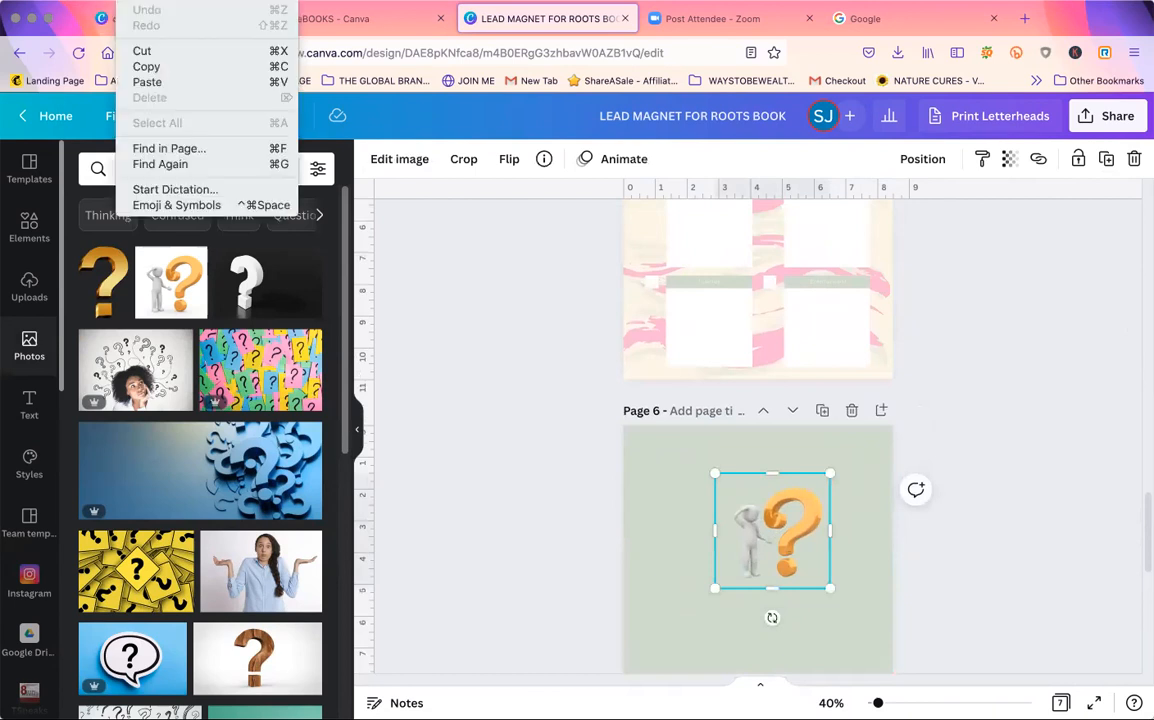
{"action": "left_click", "coordinate": [149, 84]}
{"action": "left_click_drag", "start_coordinate": [776, 521], "coordinate": [867, 463]}
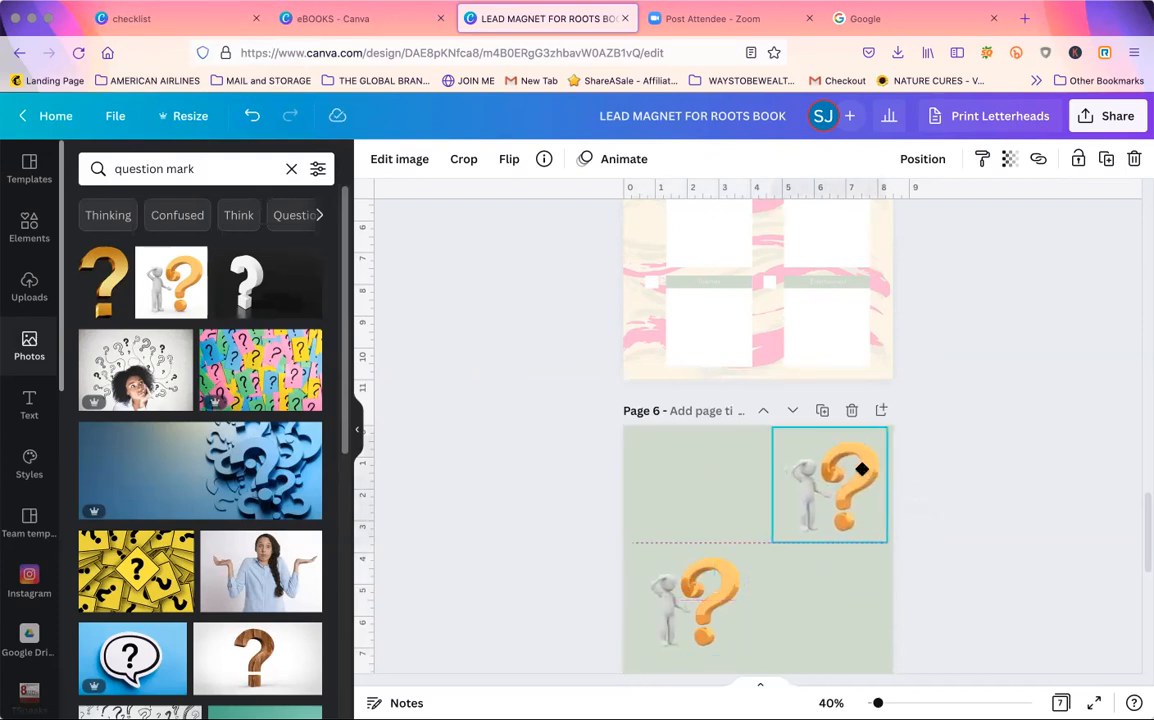
{"action": "left_click_drag", "start_coordinate": [775, 544], "coordinate": [799, 566]}
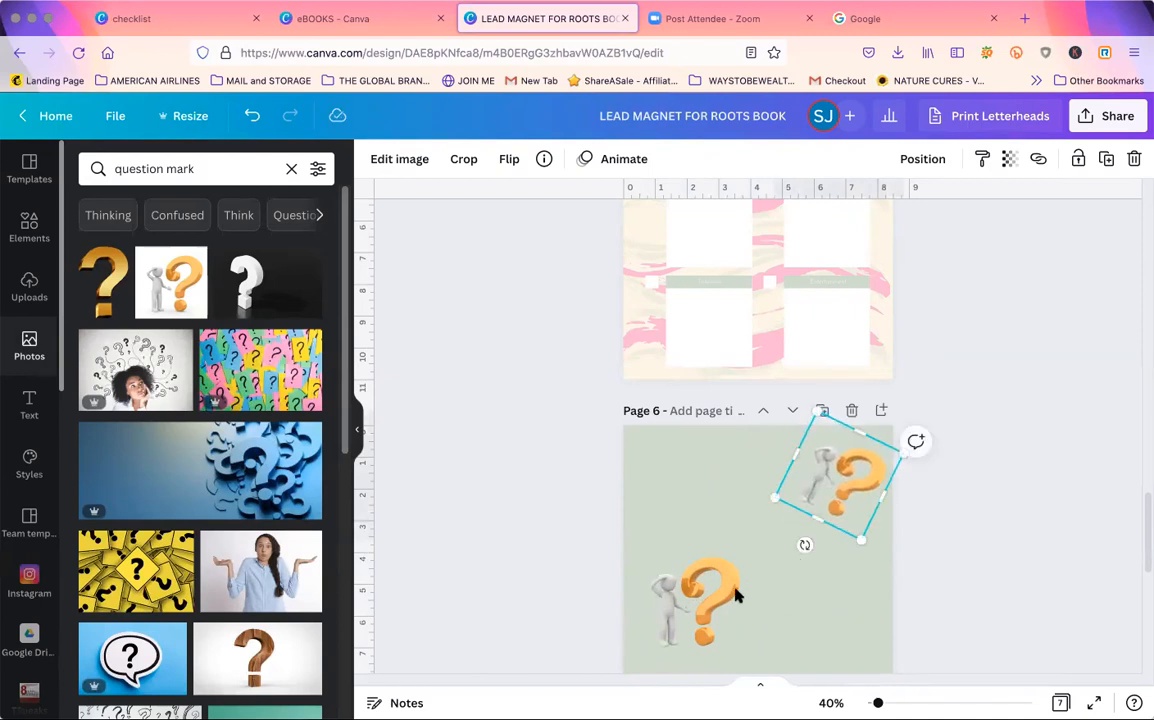
Delete the untilted question mark picture from the left side of page 6, keeping the tilted one in the upper-right corner.
{"action": "left_click", "coordinate": [697, 597]}
{"action": "key", "text": "Delete"}
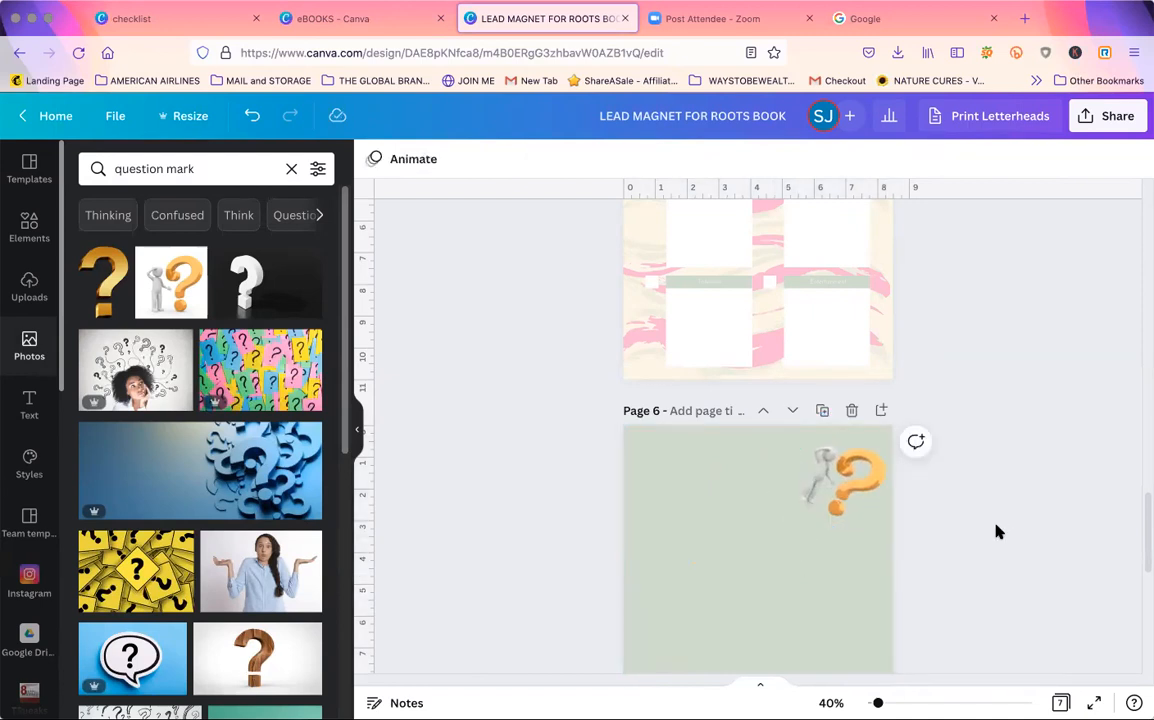
Download all pages of the lead magnet design as a PDF Standard file.
{"action": "left_click_drag", "start_coordinate": [1145, 543], "coordinate": [1139, 461]}
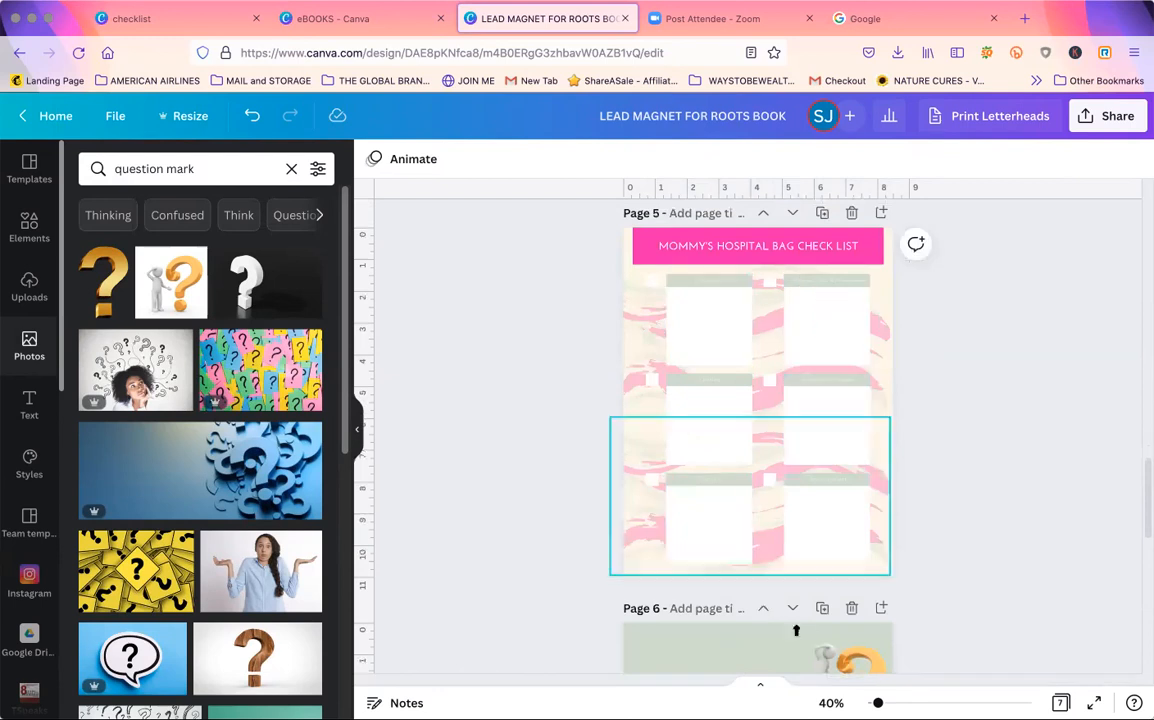
{"action": "mouse_move", "coordinate": [1145, 523]}
{"action": "left_mouse_down"}
{"action": "mouse_move", "coordinate": [1144, 386]}
{"action": "mouse_move", "coordinate": [1145, 510]}
{"action": "left_mouse_up"}
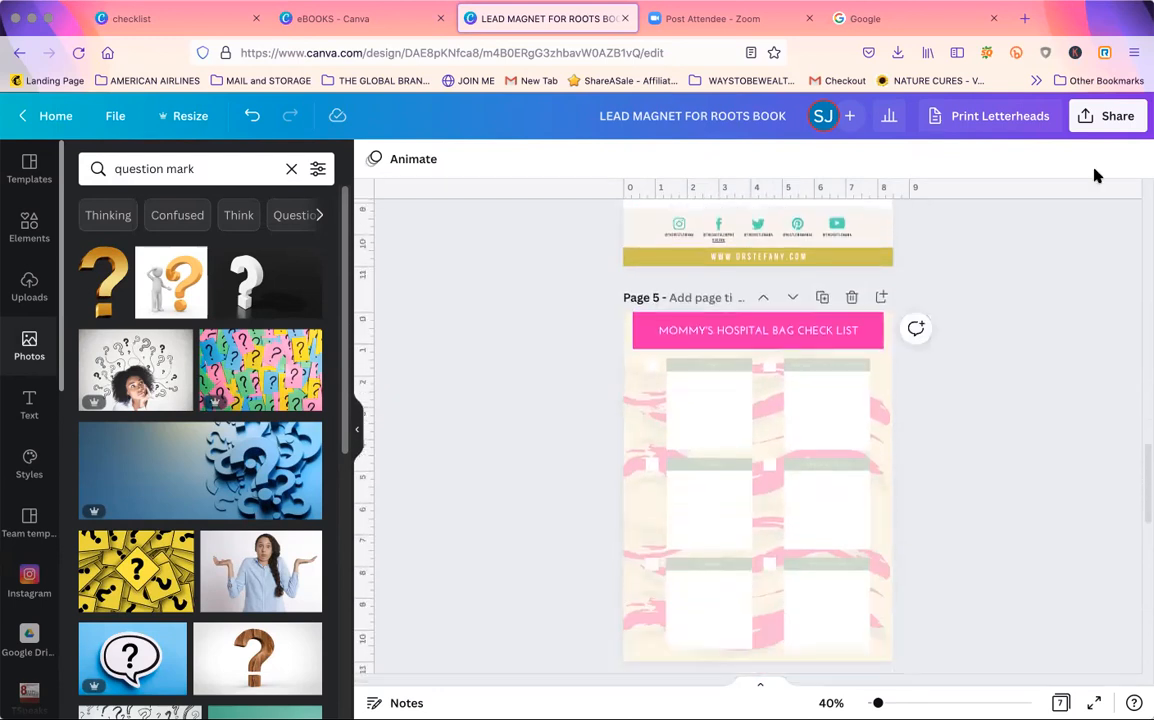
{"action": "left_click", "coordinate": [1100, 116]}
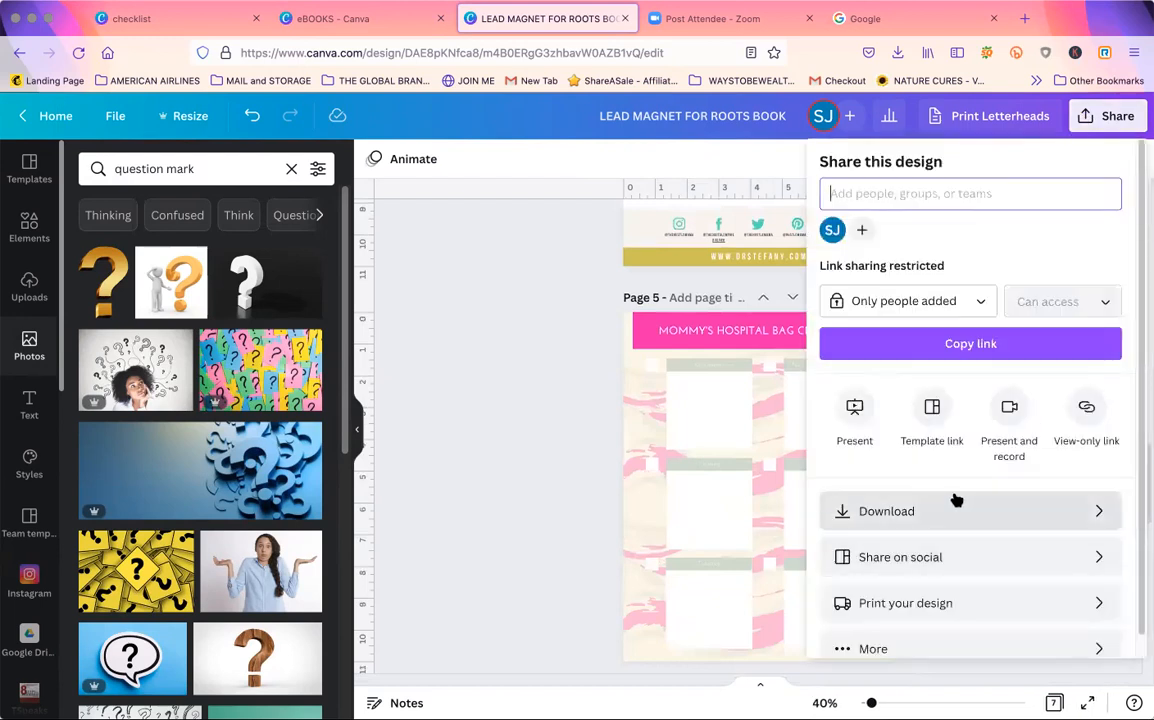
{"action": "left_click", "coordinate": [886, 508]}
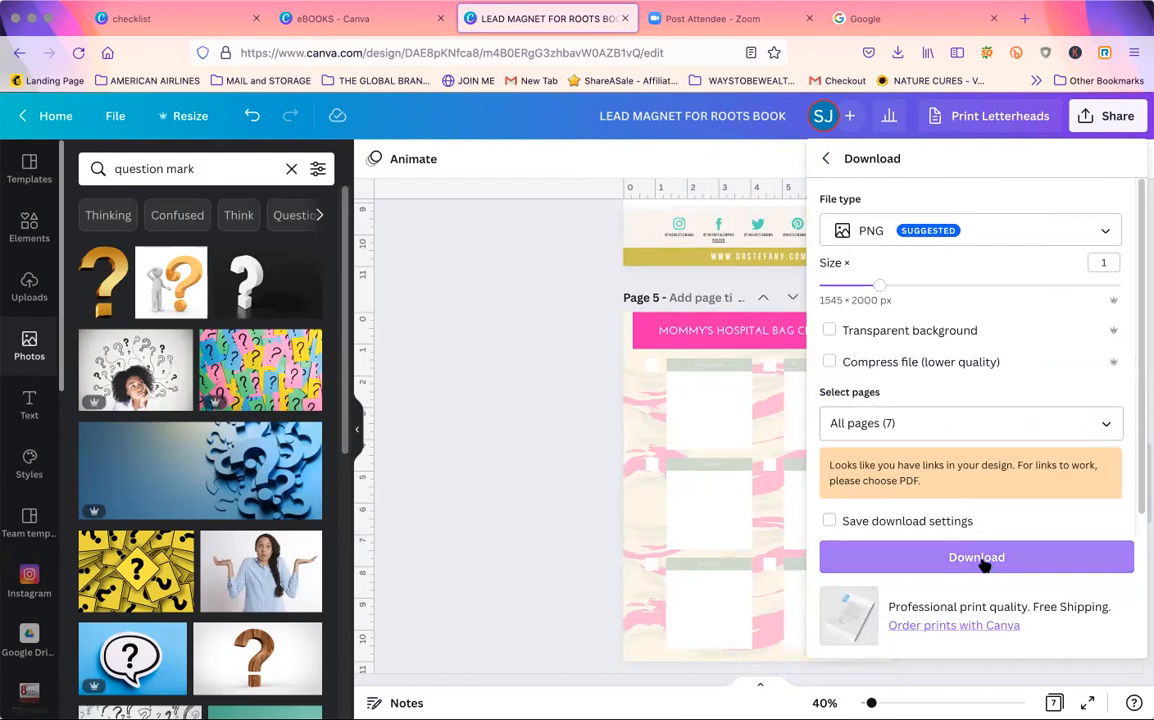
{"action": "left_click", "coordinate": [1104, 231]}
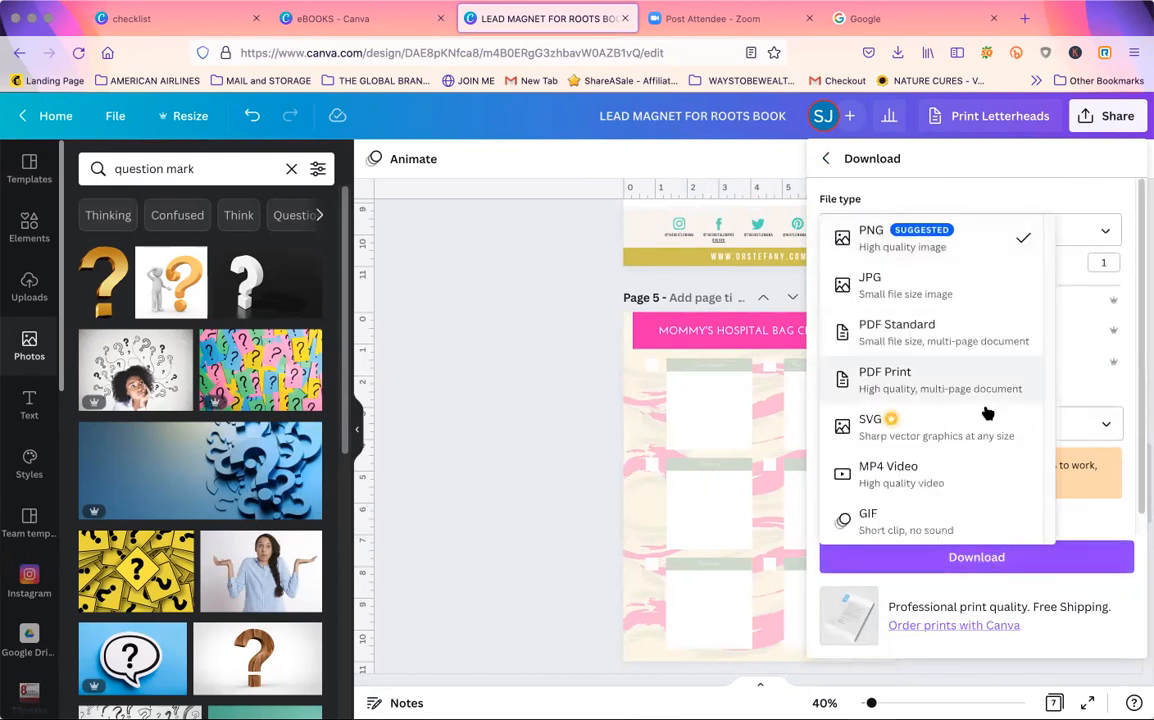
{"action": "left_click", "coordinate": [965, 333]}
{"action": "left_click", "coordinate": [985, 387]}
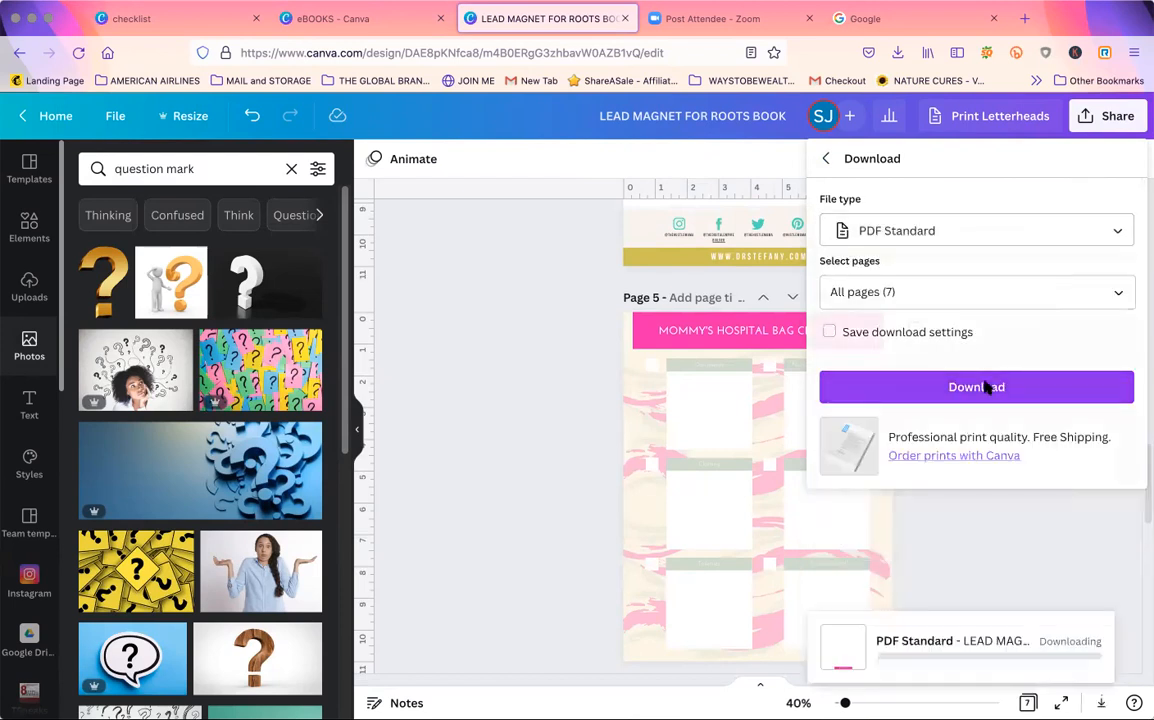